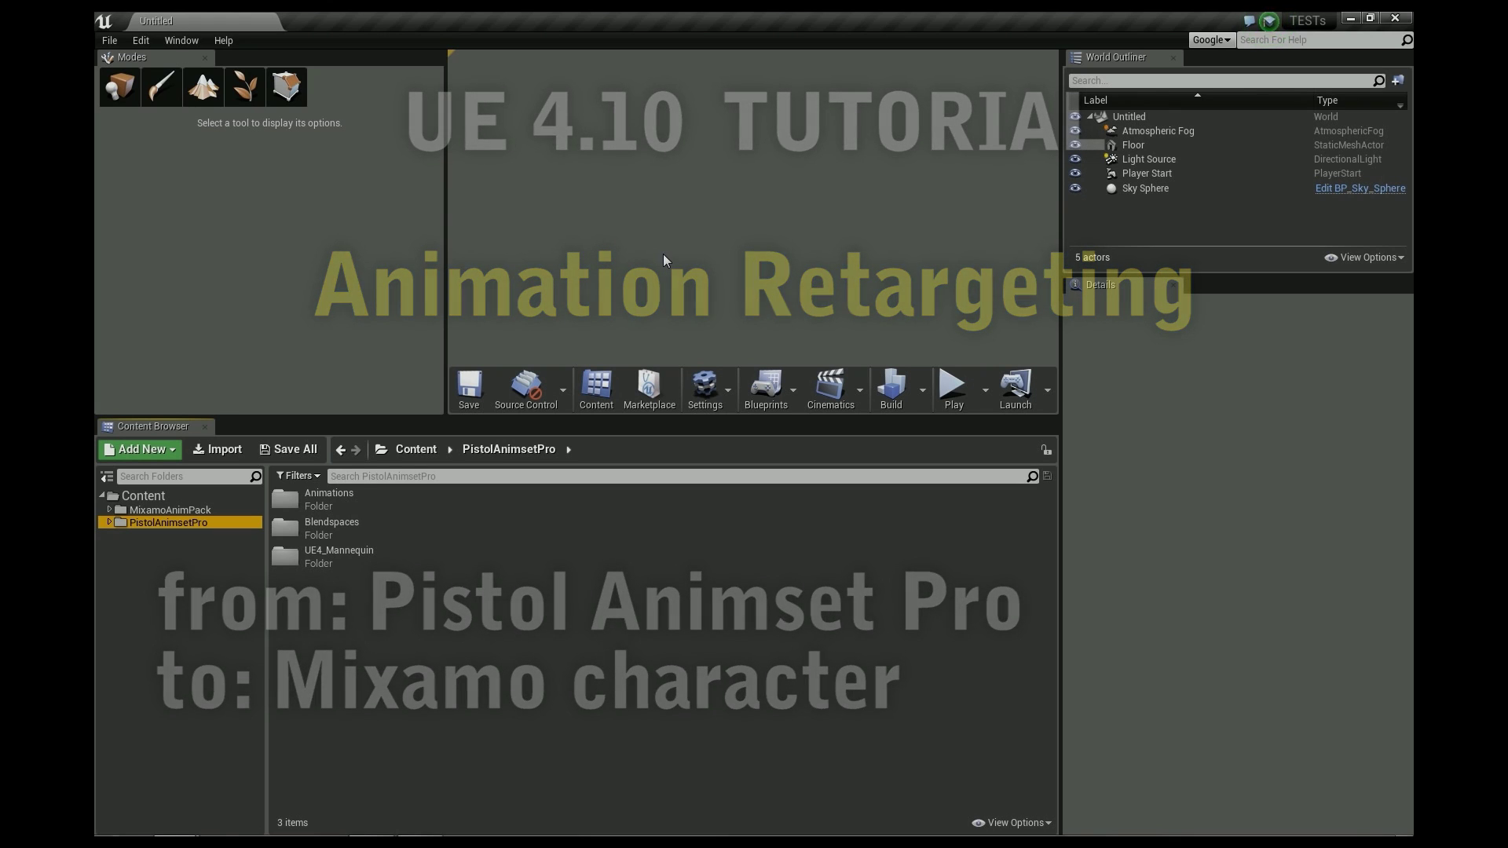
Step: Expand PistolAnimsetPro and list the UE4_Mannequin/Mesh folder's SK_Mannequin assets
left_click(110, 523)
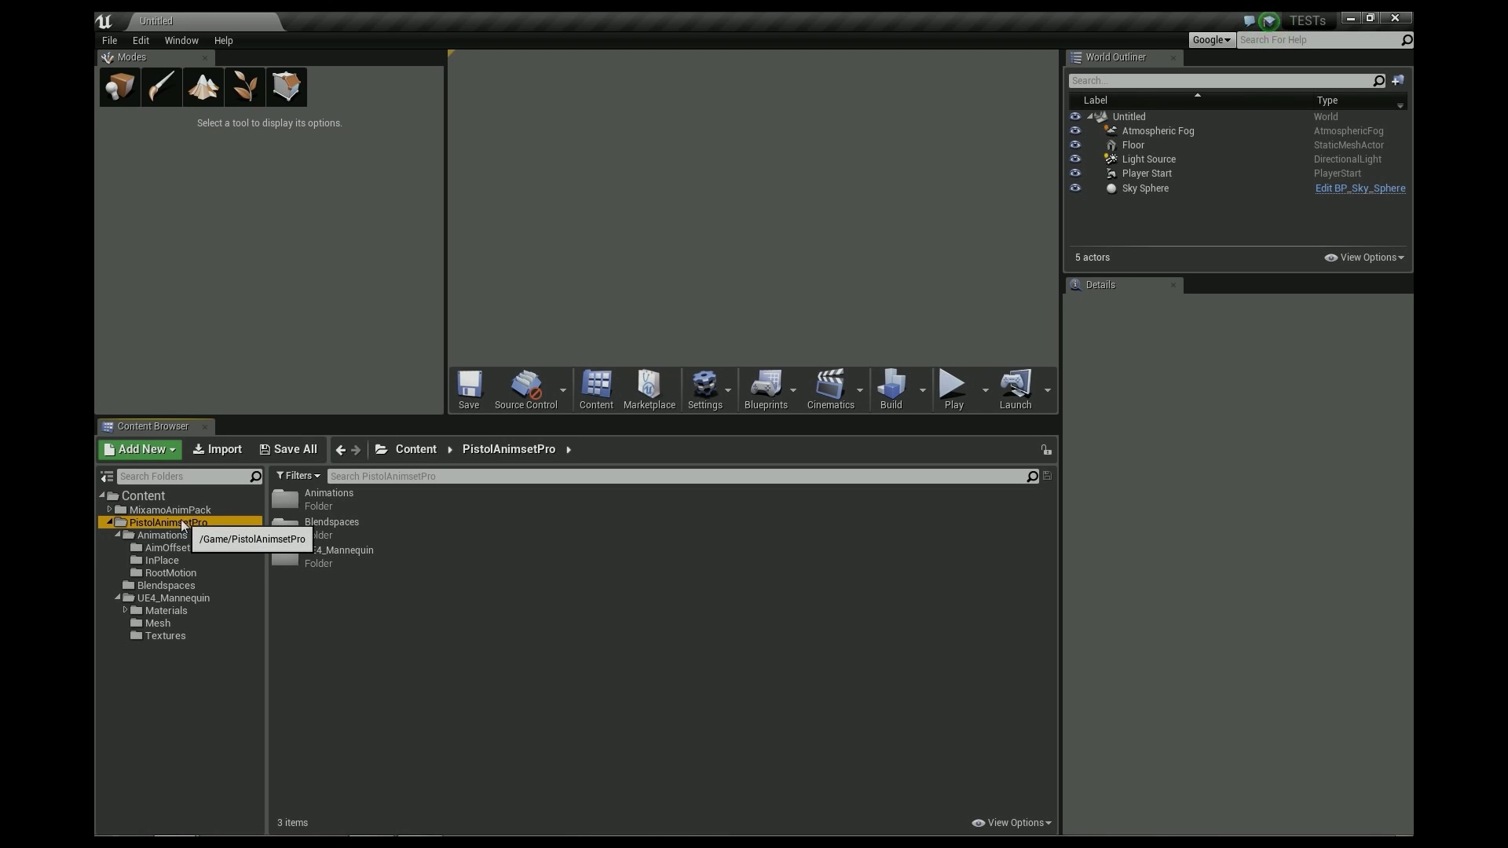
left_click(157, 623)
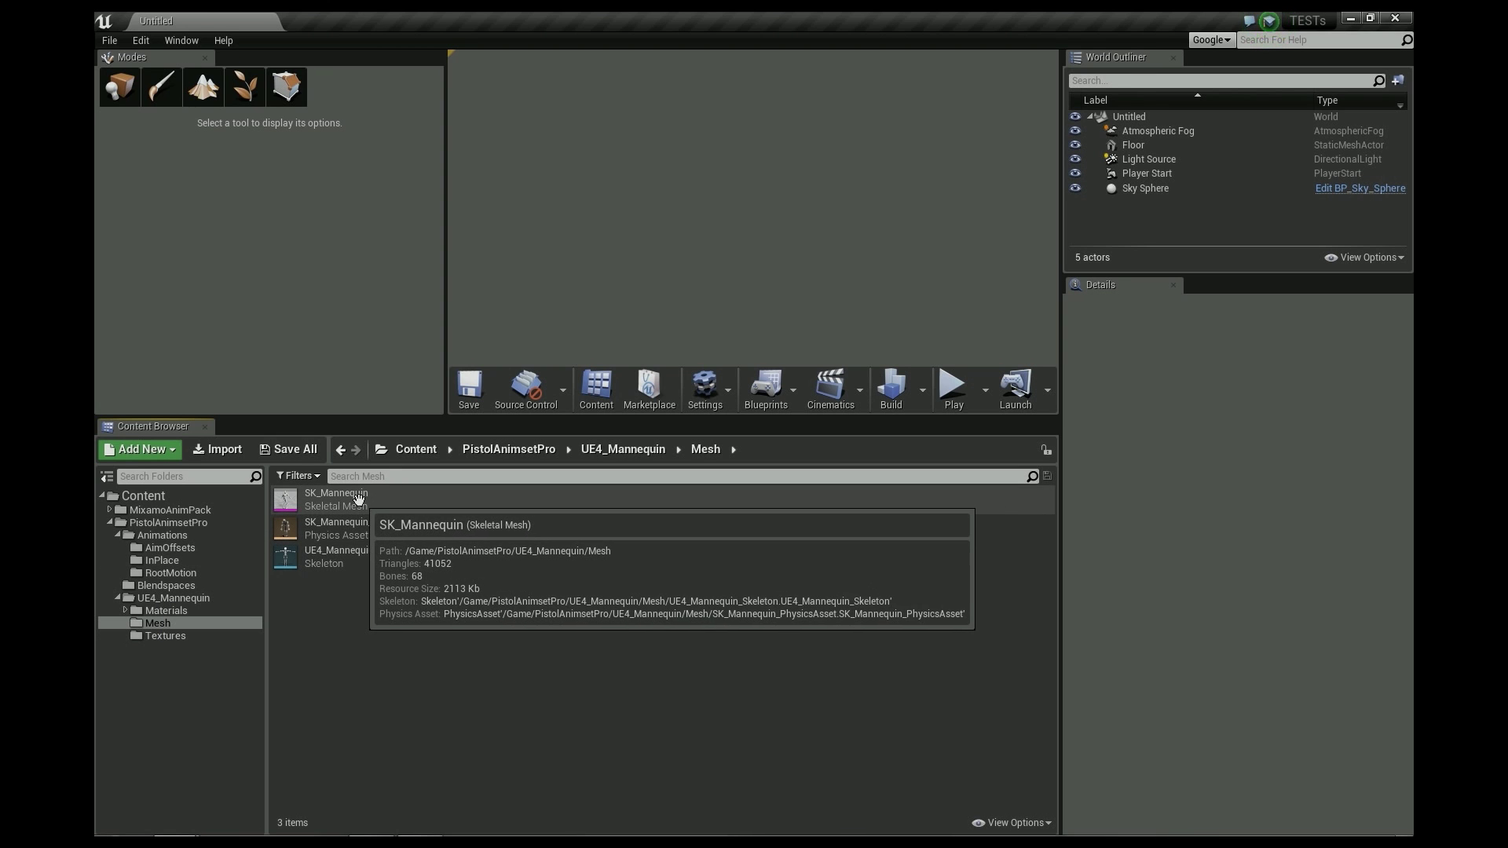
Step: Open SK_Mannequin's skeleton and turn on Show Advanced Options to list each bone's translation retargeting mode
double_click(358, 500)
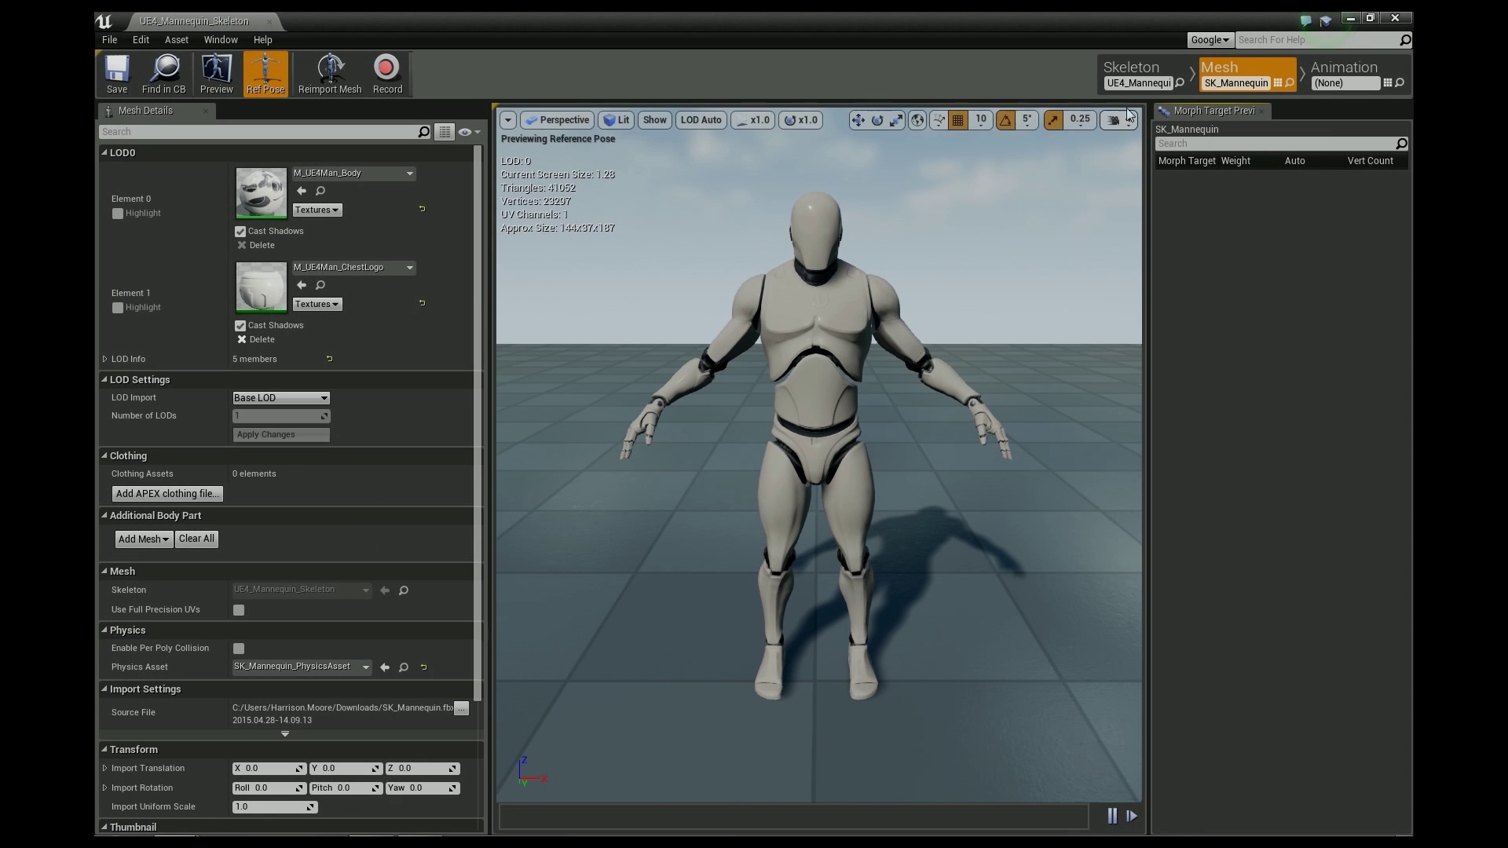
left_click(1131, 66)
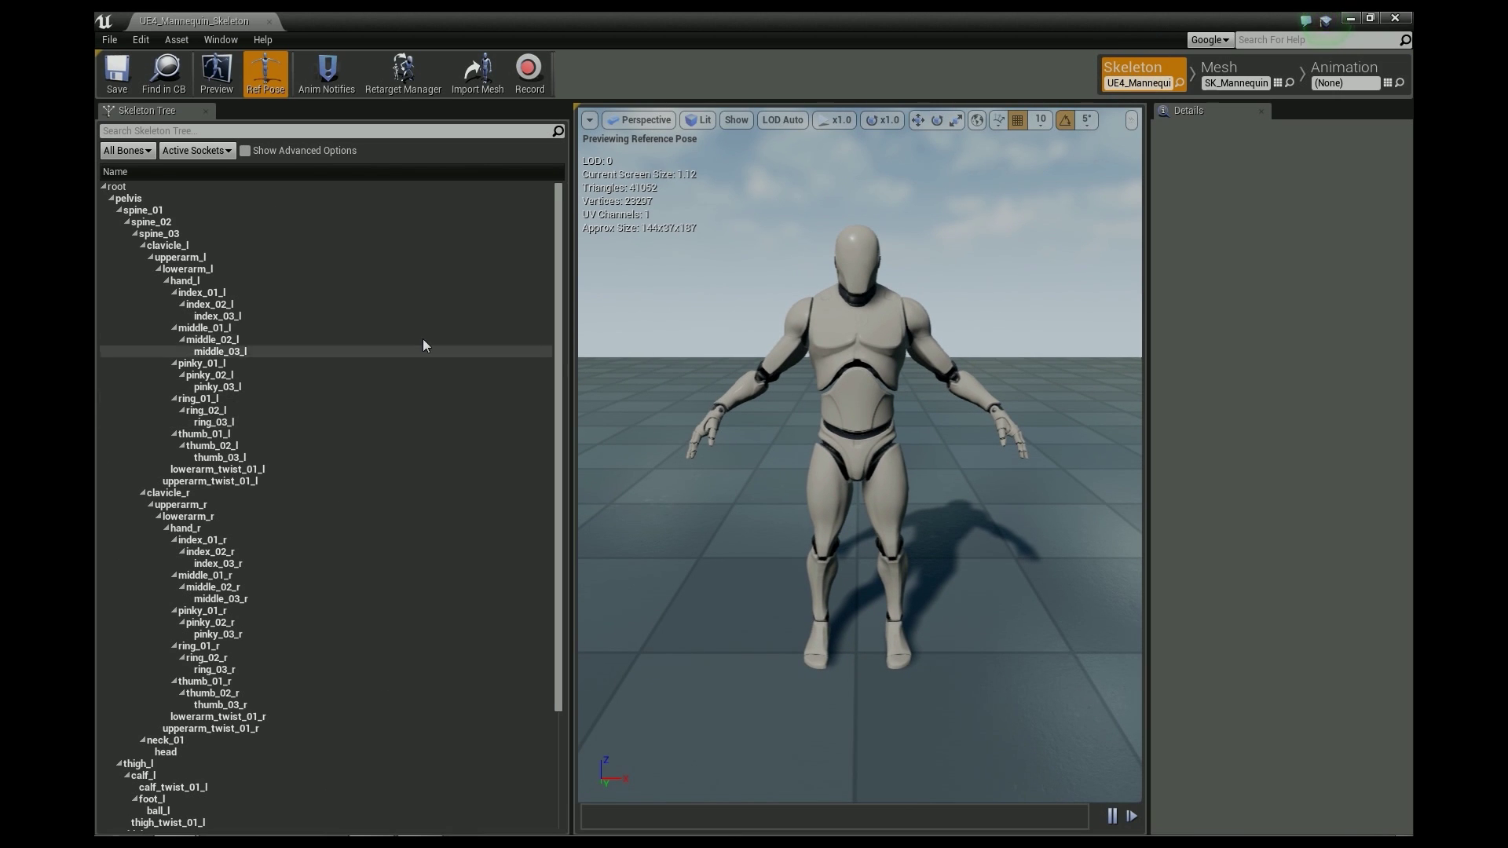
left_click(245, 150)
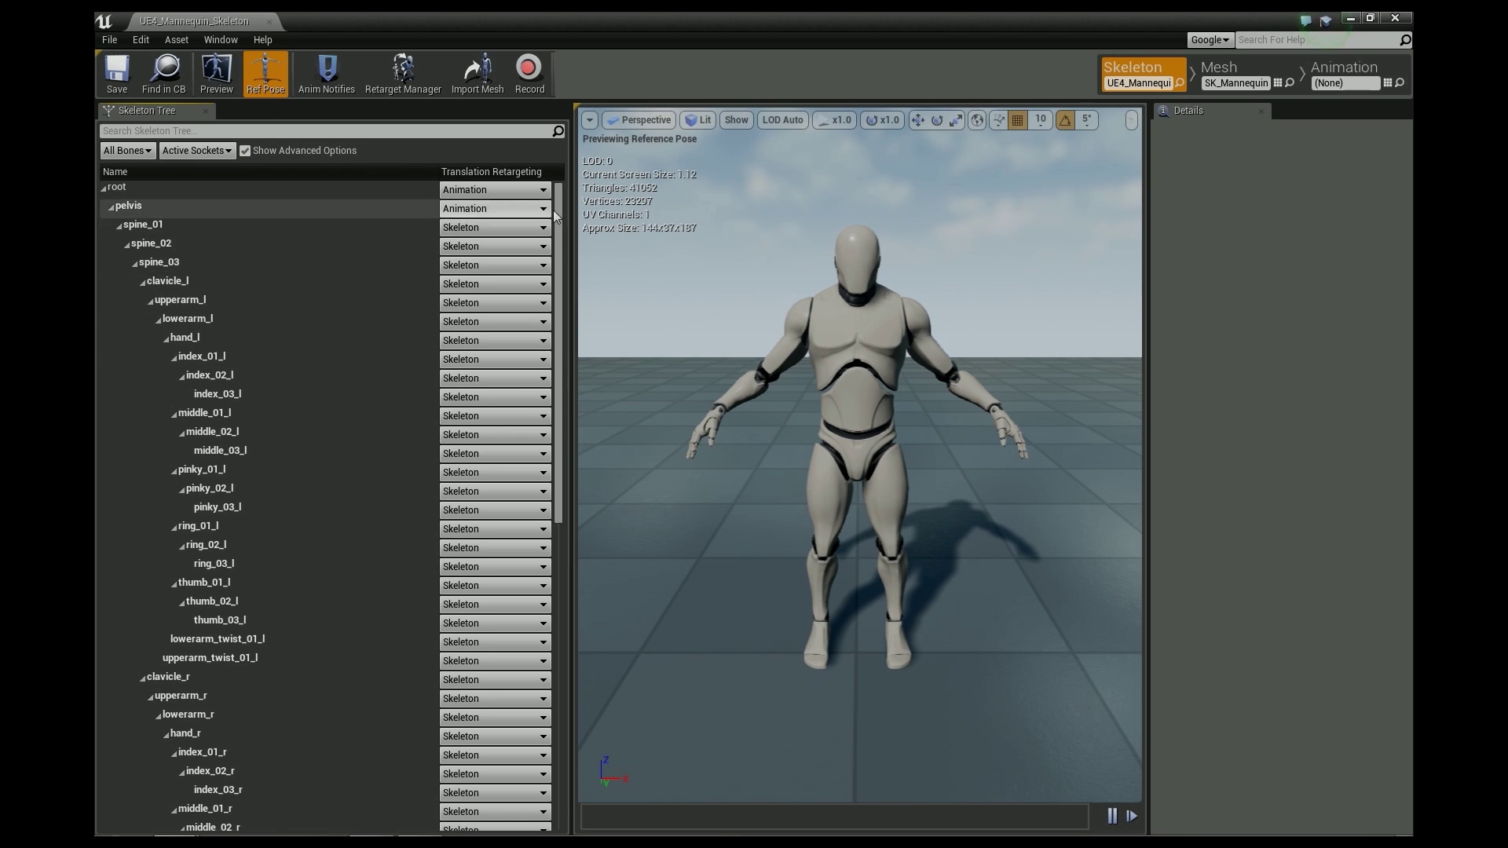
left_click_drag(559, 306, 558, 569)
left_click_drag(558, 456, 560, 201)
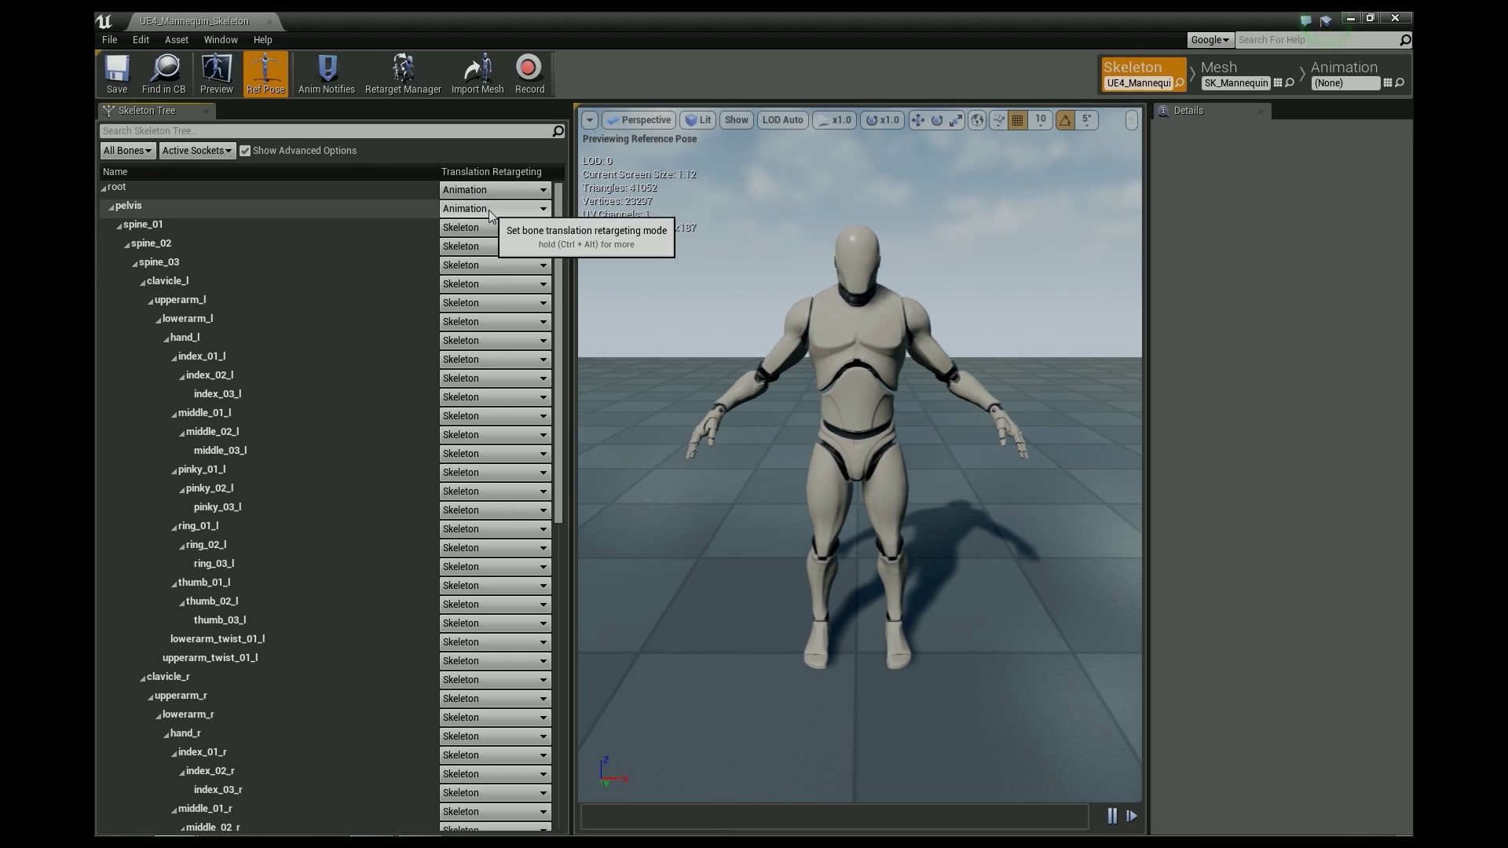
scroll(554, 220, "down", 5)
scroll(562, 208, "up", 5)
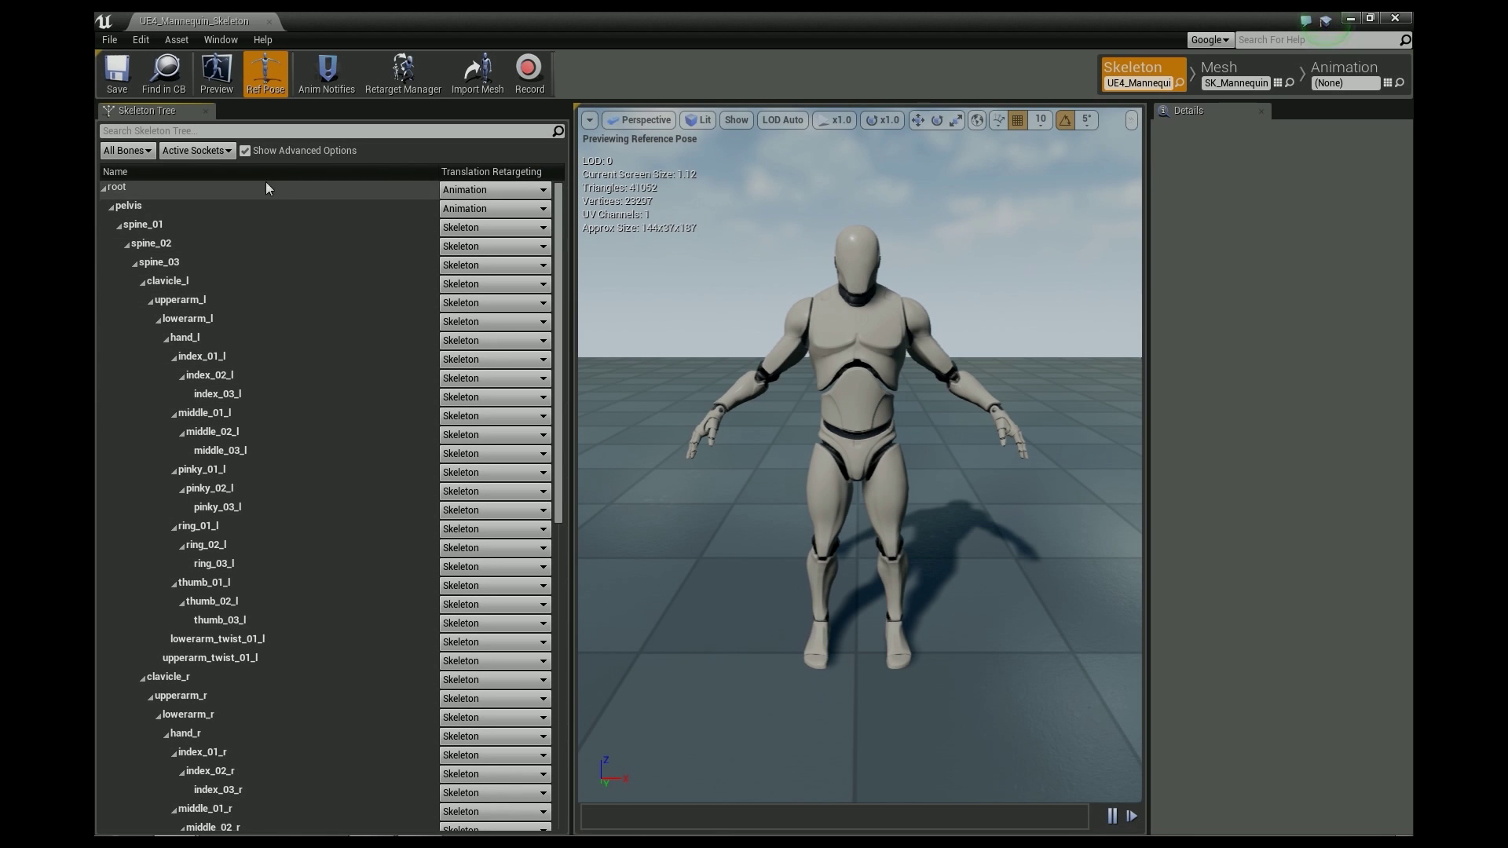
Step: In the Retarget Manager, assign the Humanoid rig to the mannequin skeleton
left_click(402, 77)
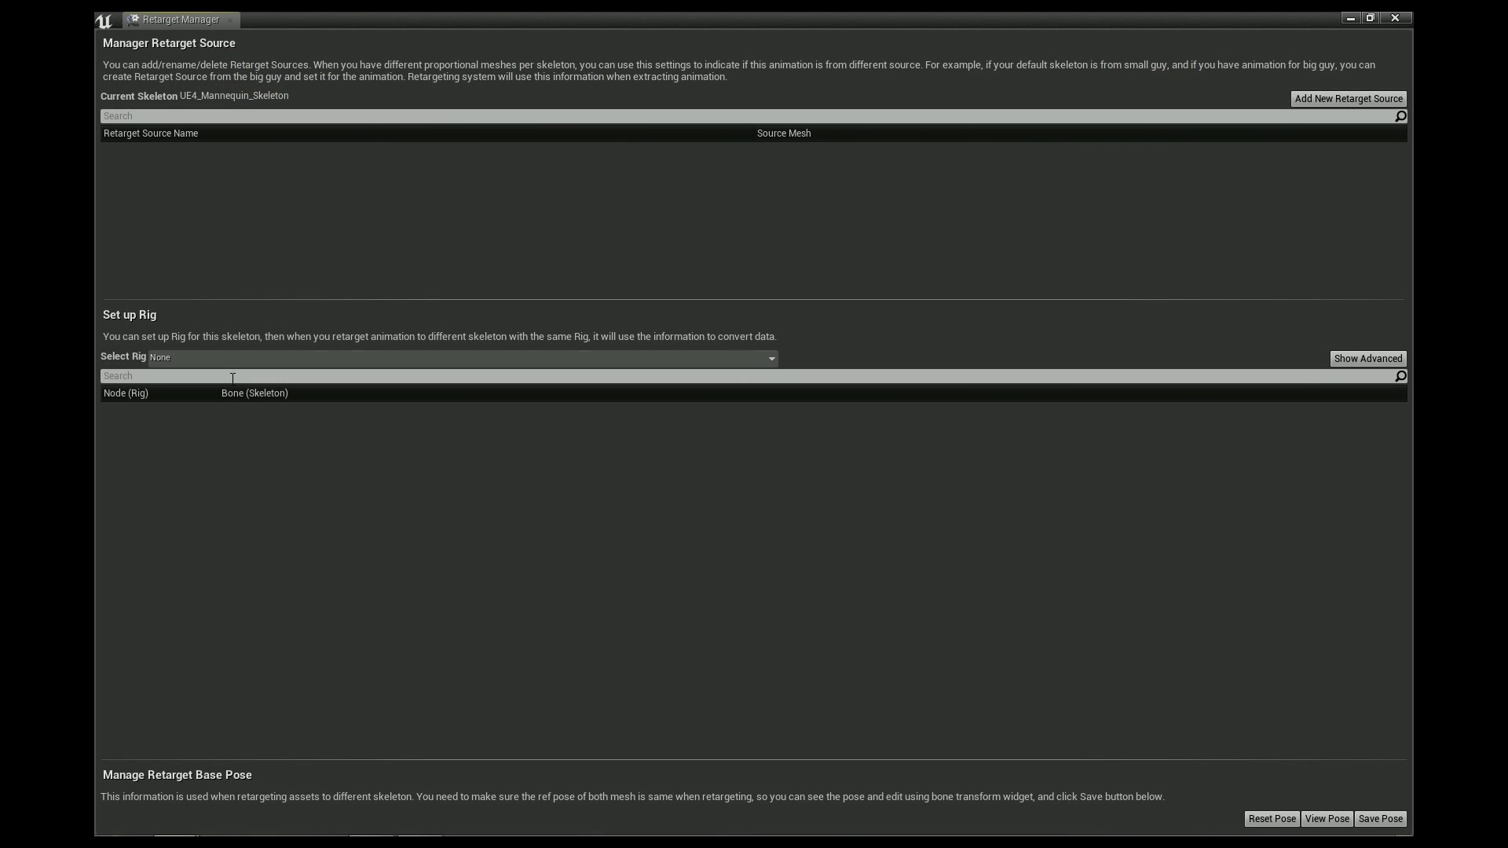
left_click(196, 359)
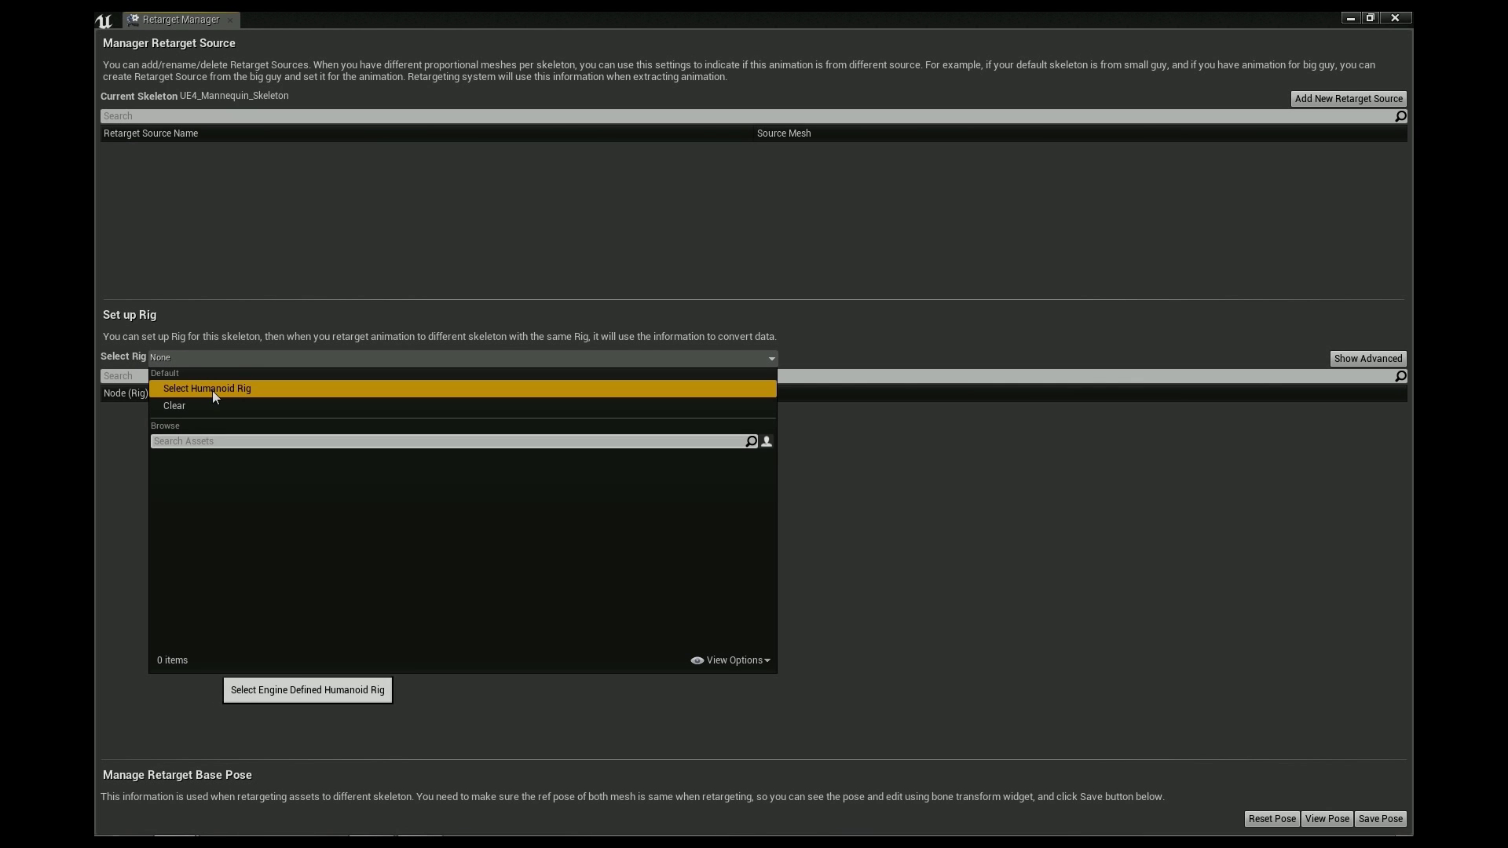
left_click(212, 389)
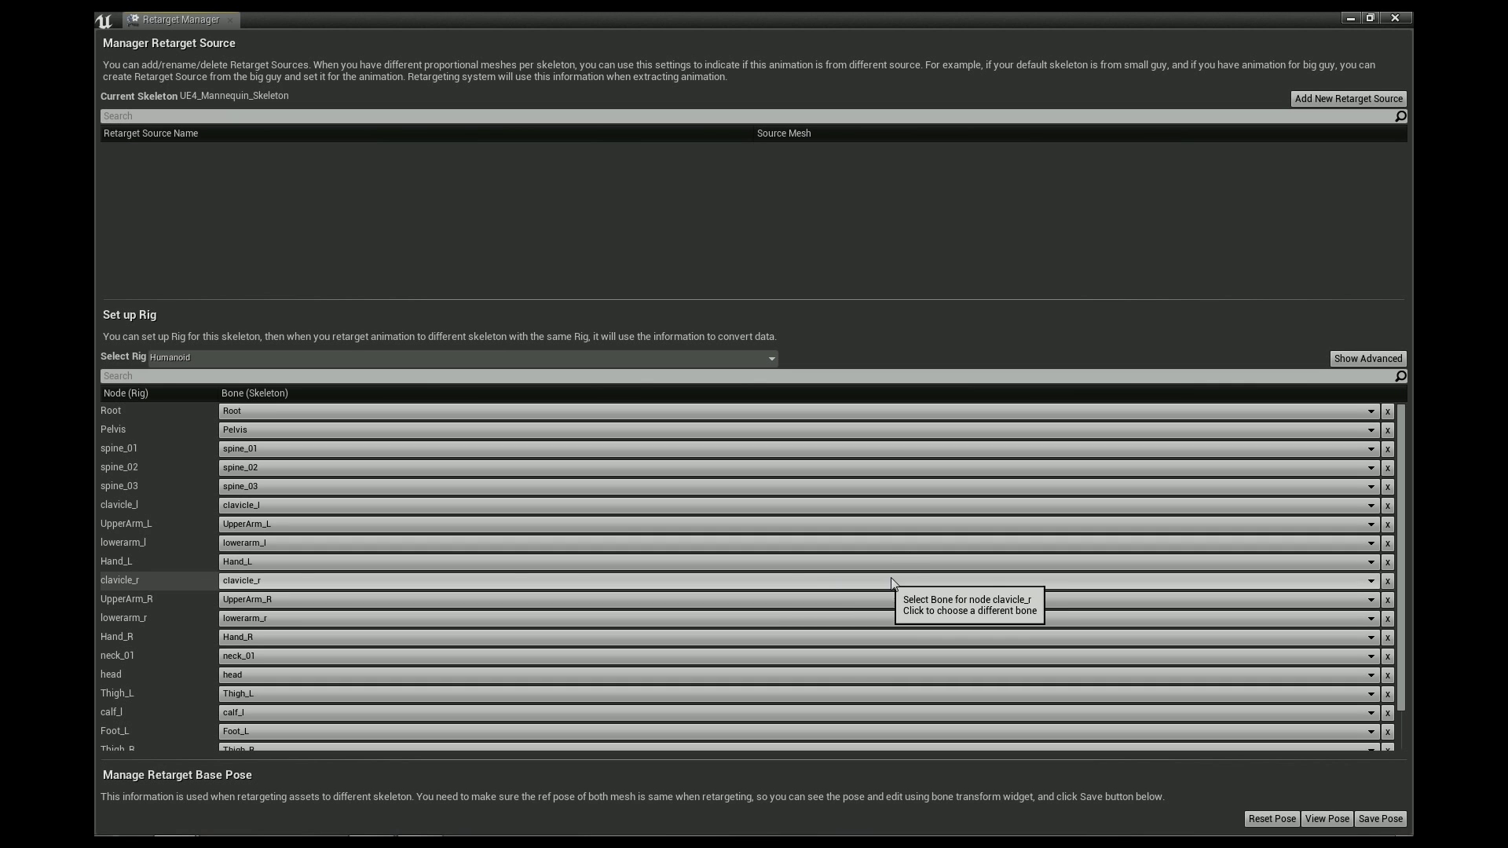
Step: Float the retarget settings as a narrower window beside the viewport
left_click_drag(169, 32, 903, 272)
left_click_drag(1030, 275, 1169, 159)
left_click_drag(988, 279, 1051, 264)
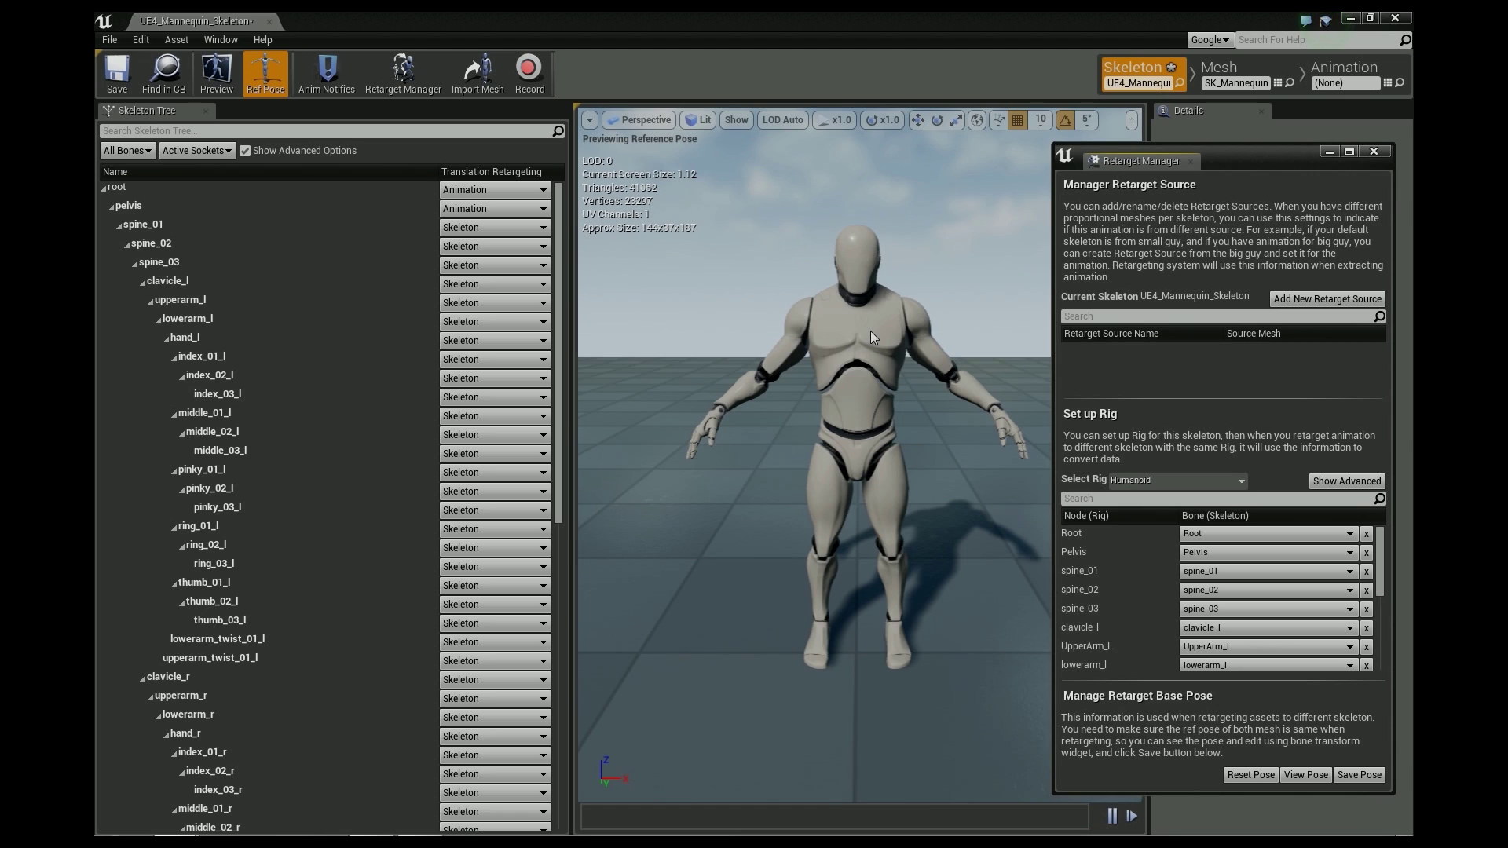
Step: Show the retarget base pose, hide retargeting modes, and rotate the left upper arm and right clavicle
left_click(1305, 776)
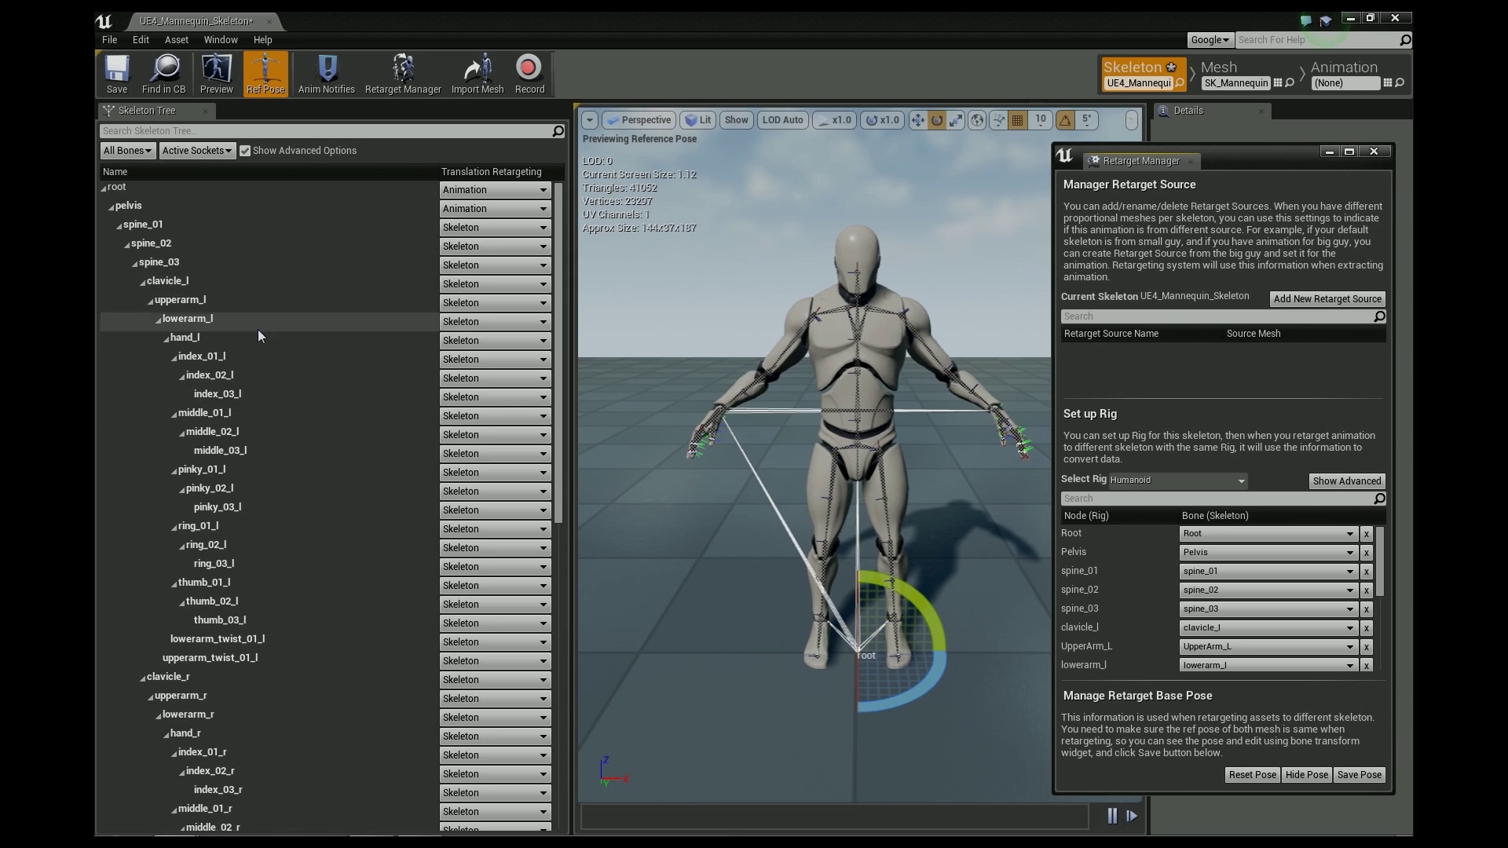
left_click(244, 151)
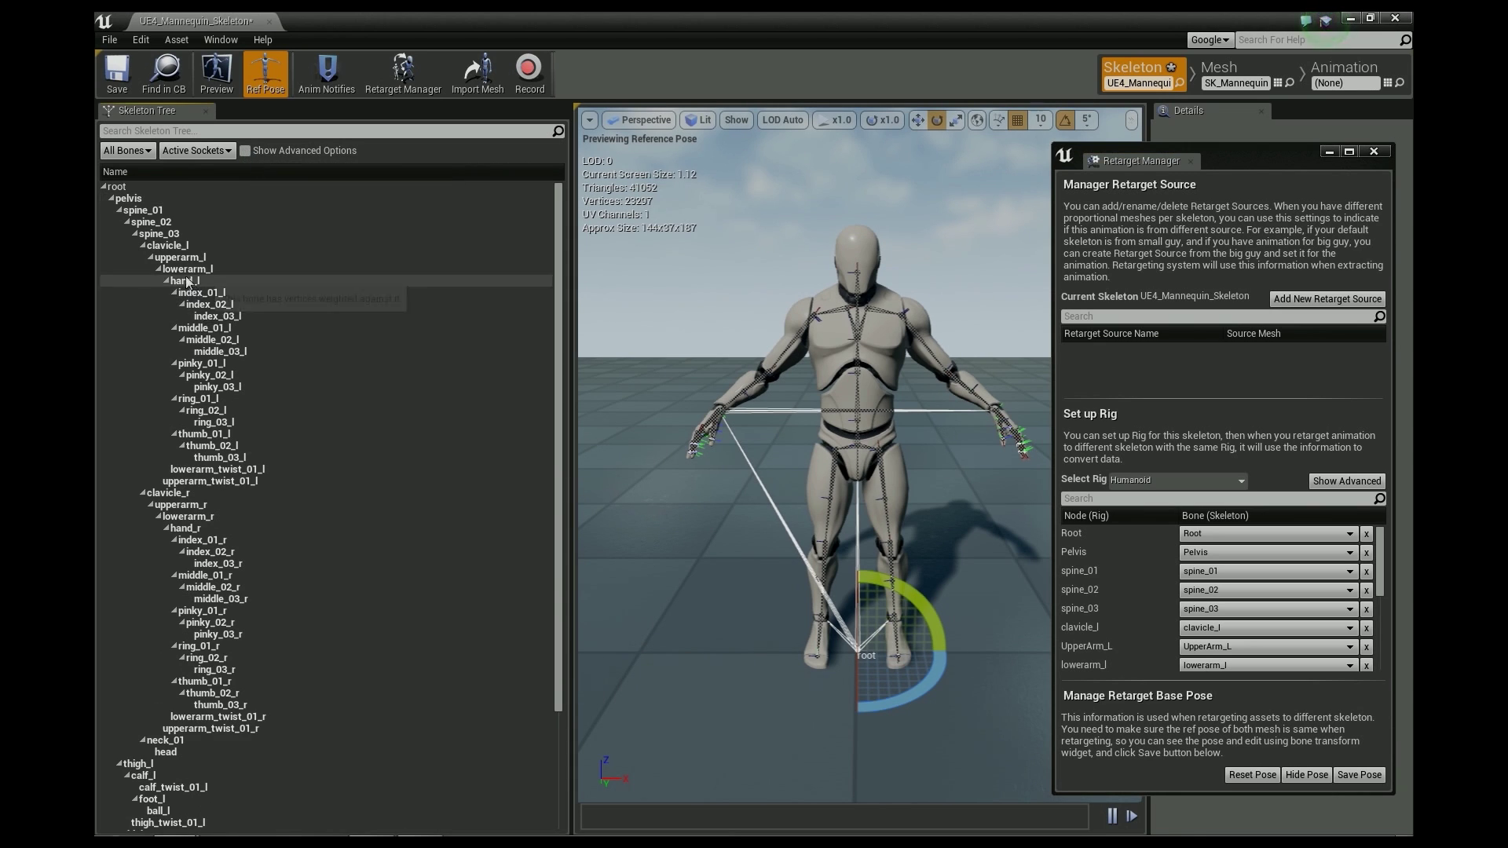
left_click(169, 257)
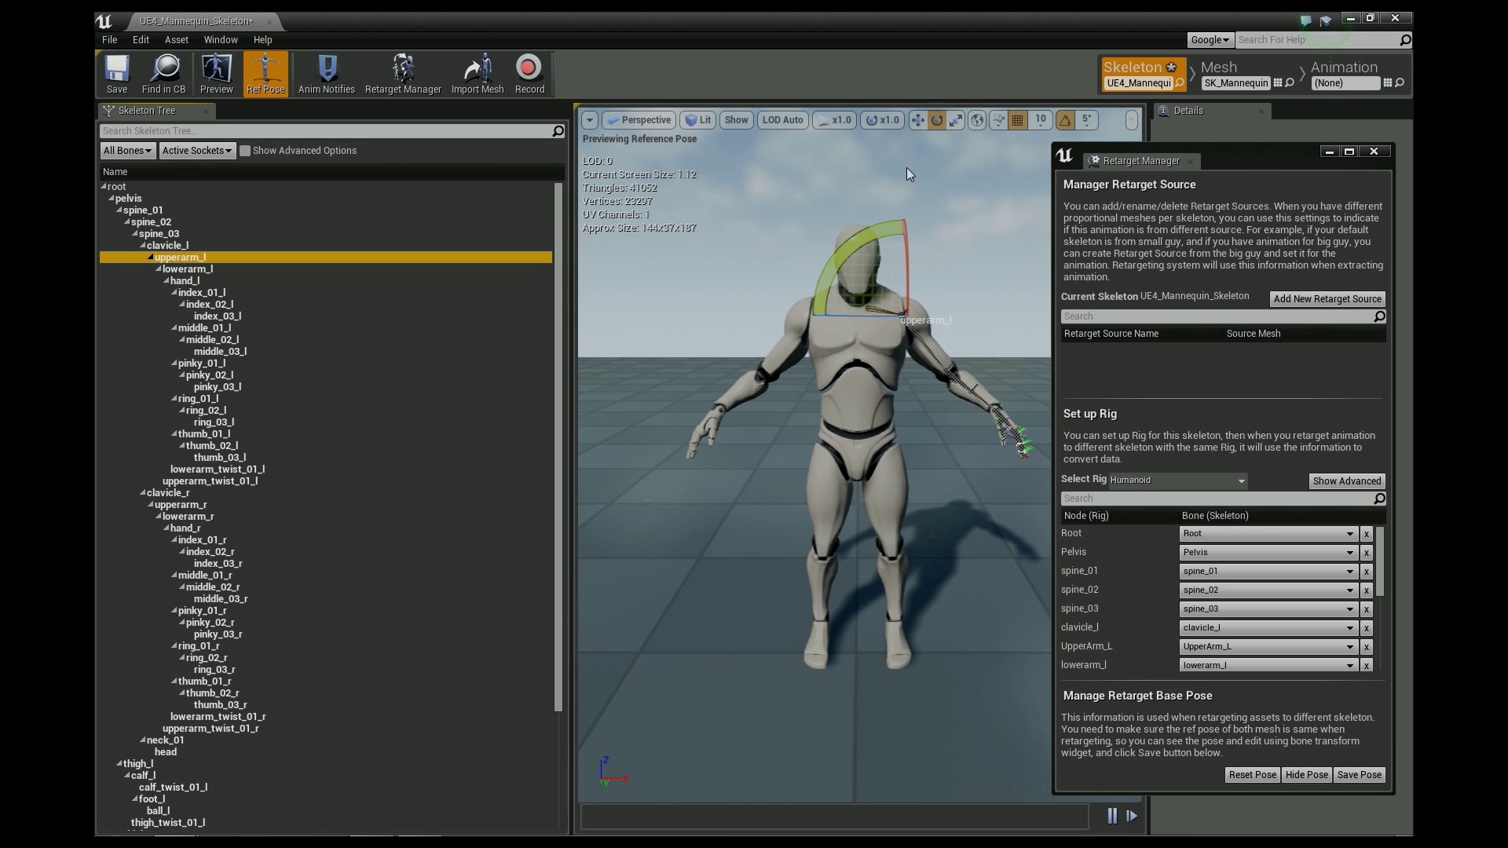
left_click_drag(872, 230, 947, 228)
left_click(169, 249)
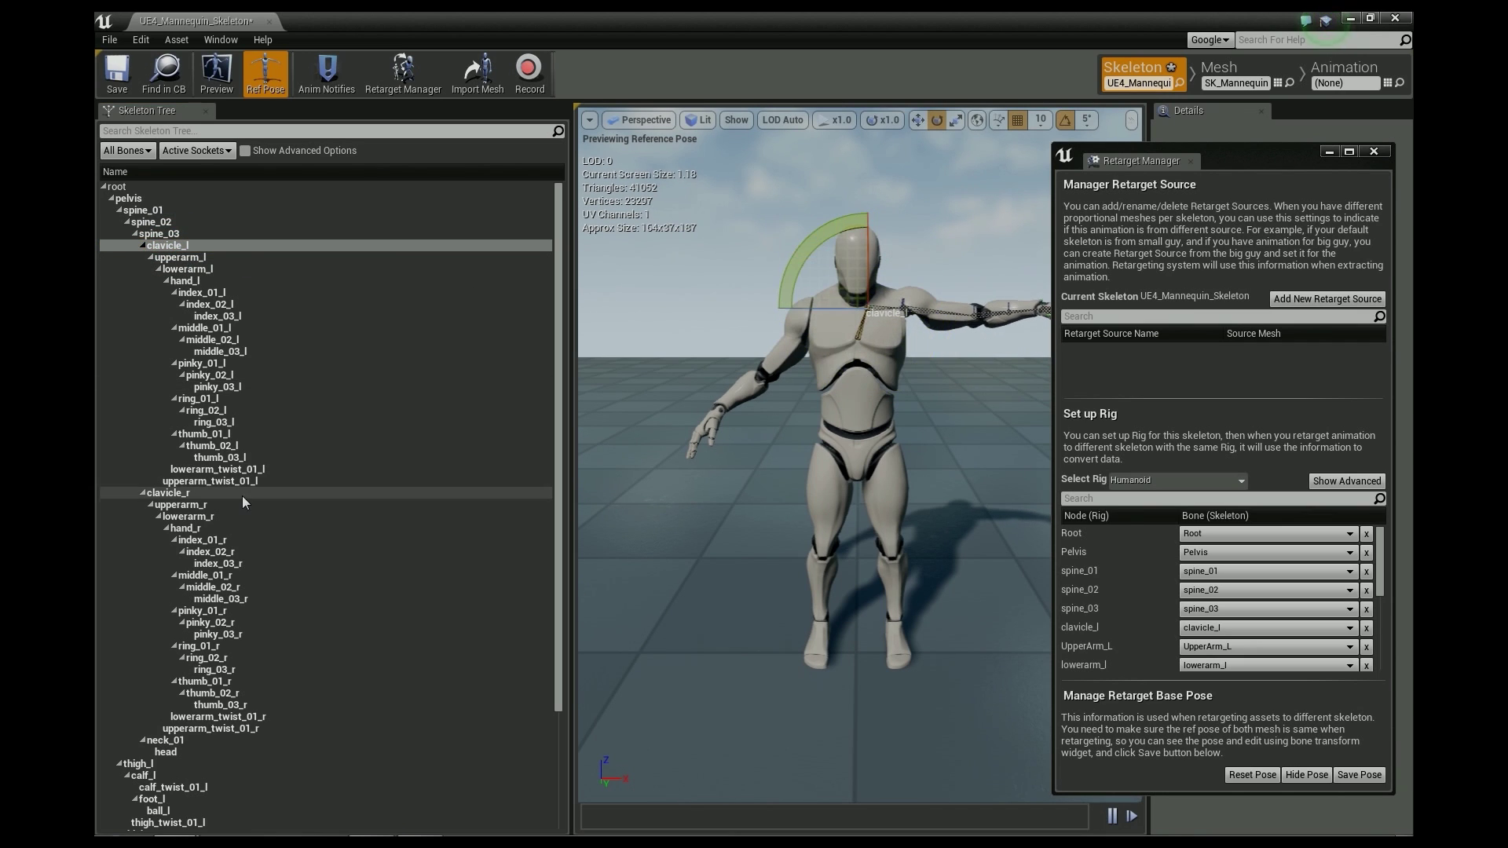
left_click(194, 495)
left_click_drag(890, 233, 908, 384)
Step: Switch rotation to local space and swing the right forearm outward
left_click(213, 509)
left_click_drag(1051, 181, 1126, 184)
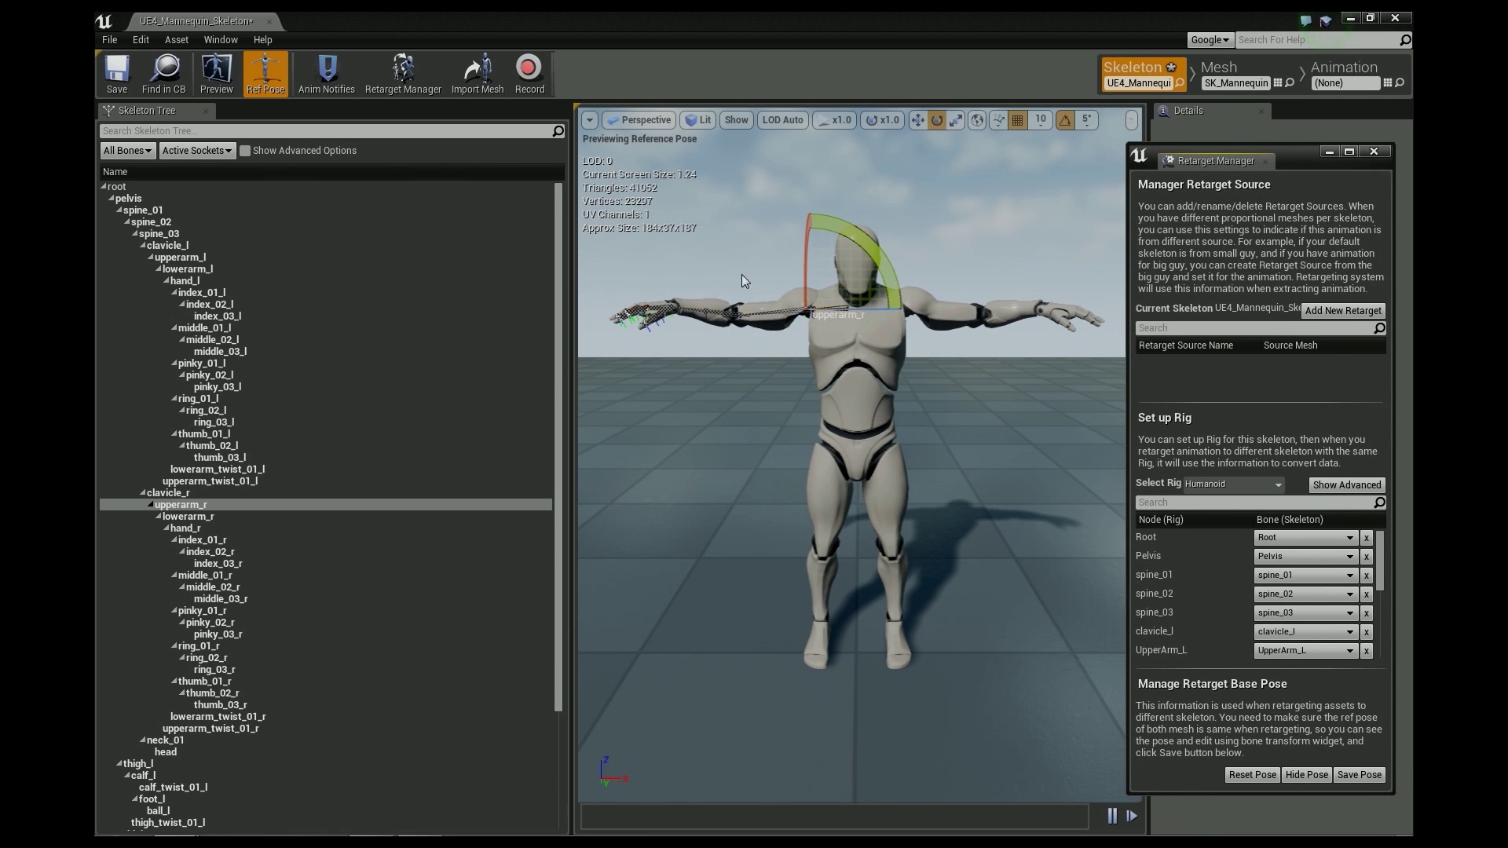
left_click(967, 430)
mouse_move(963, 445)
right_mouse_down()
mouse_move(974, 451)
mouse_move(970, 424)
mouse_move(963, 464)
mouse_move(961, 451)
right_mouse_up()
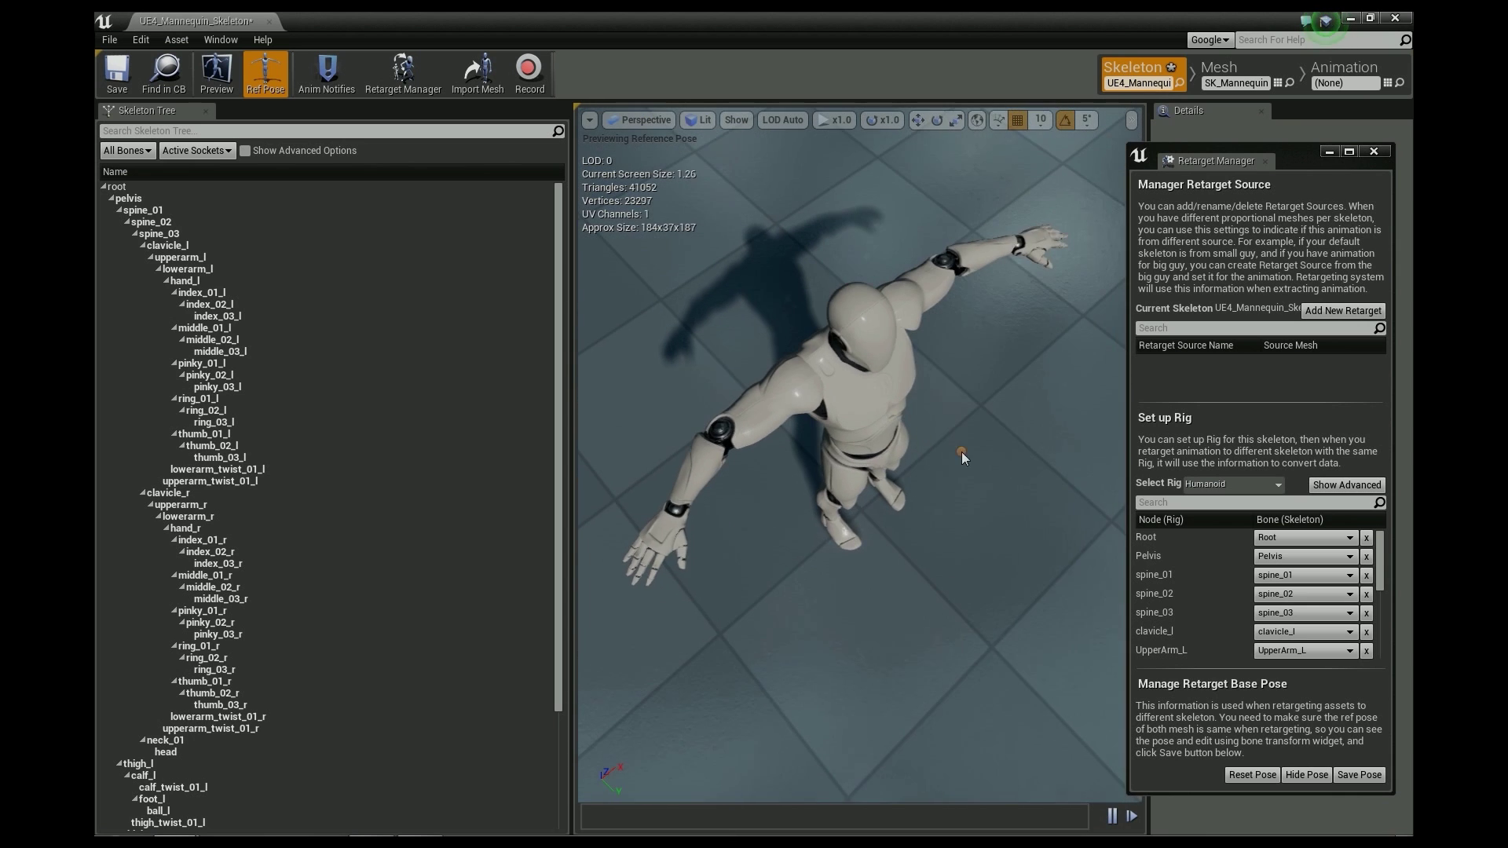
left_click(189, 516)
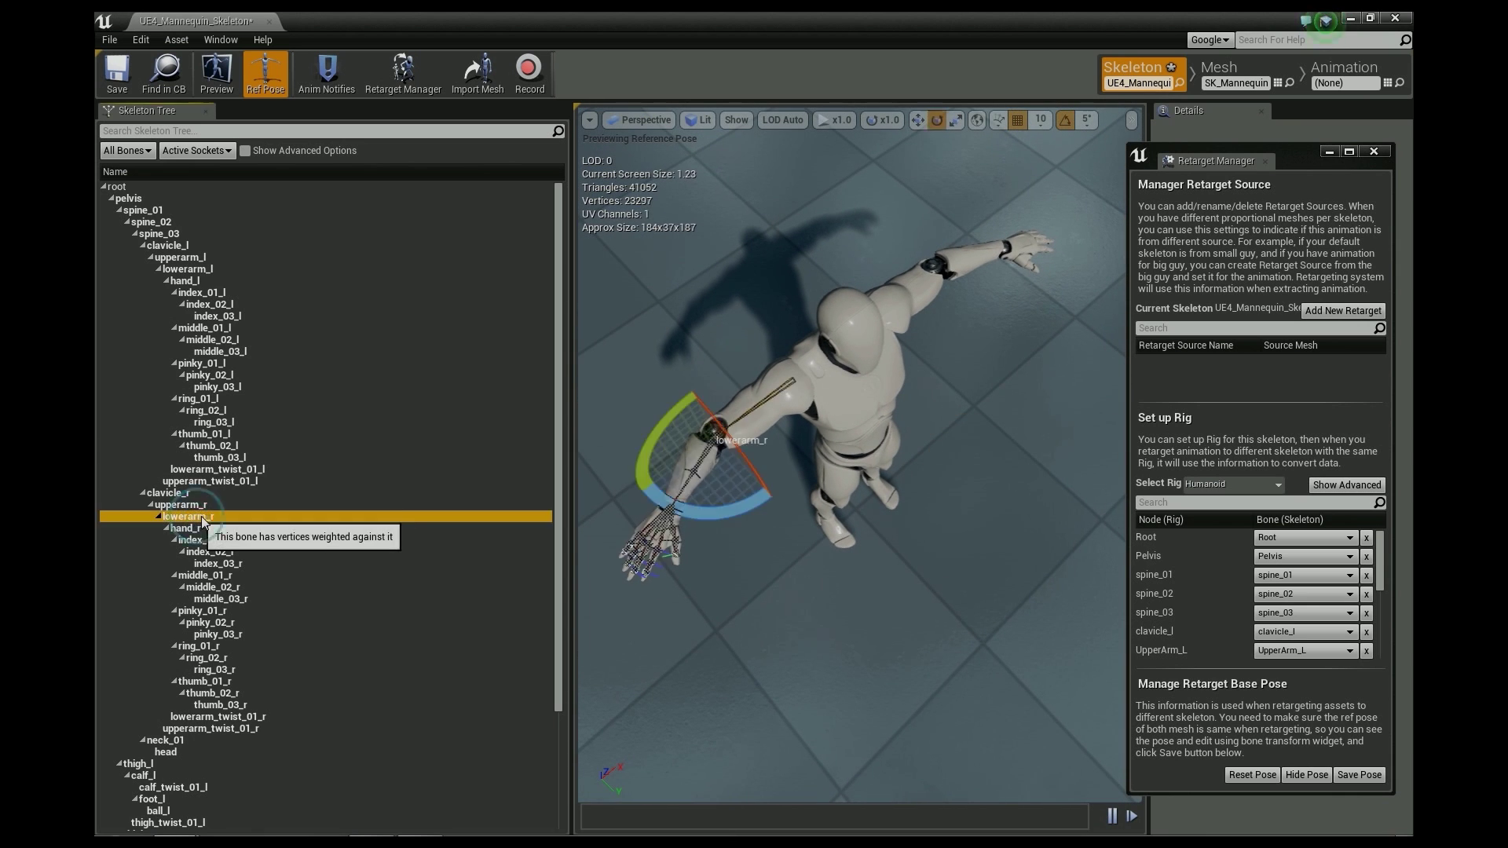
left_click(978, 120)
left_click_drag(760, 489, 778, 567)
left_click_drag(779, 618, 776, 626)
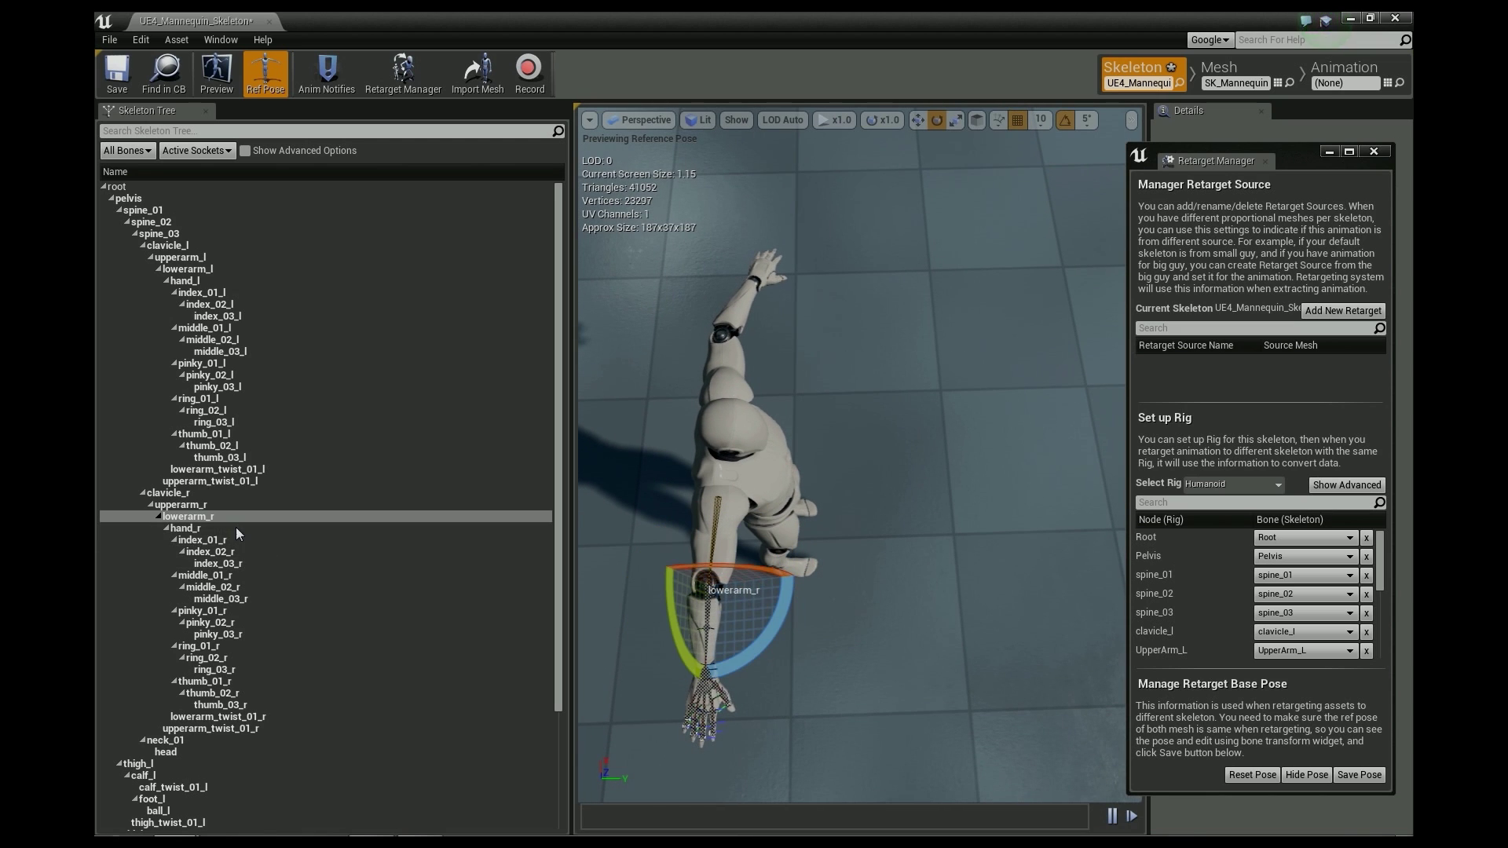
Step: Rotate the left forearm and straighten the left hand
left_click(192, 272)
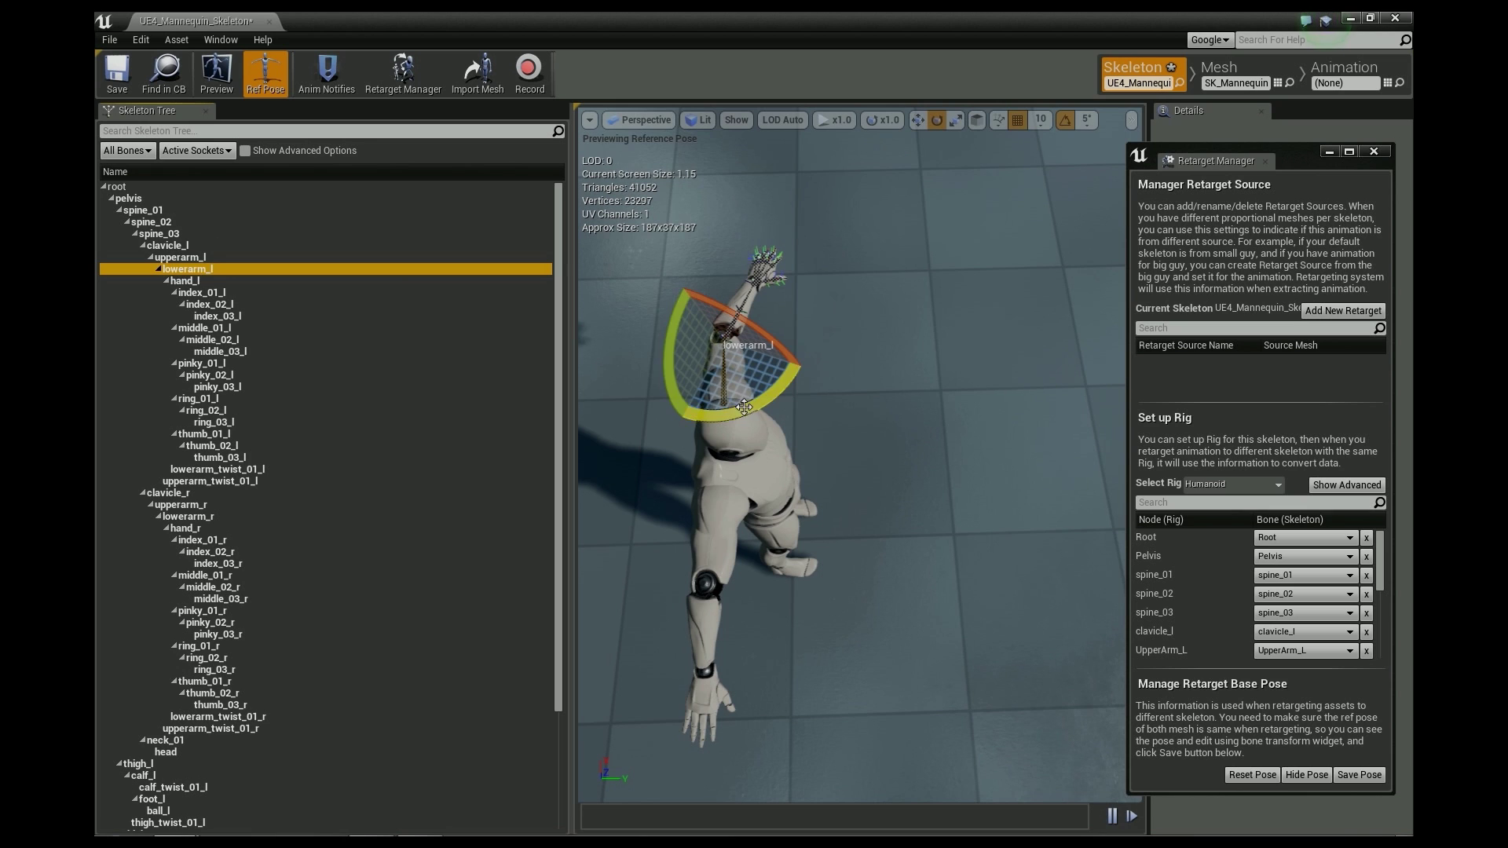
left_click_drag(735, 413, 768, 401)
right_click_drag(919, 450, 738, 456)
left_click(241, 280)
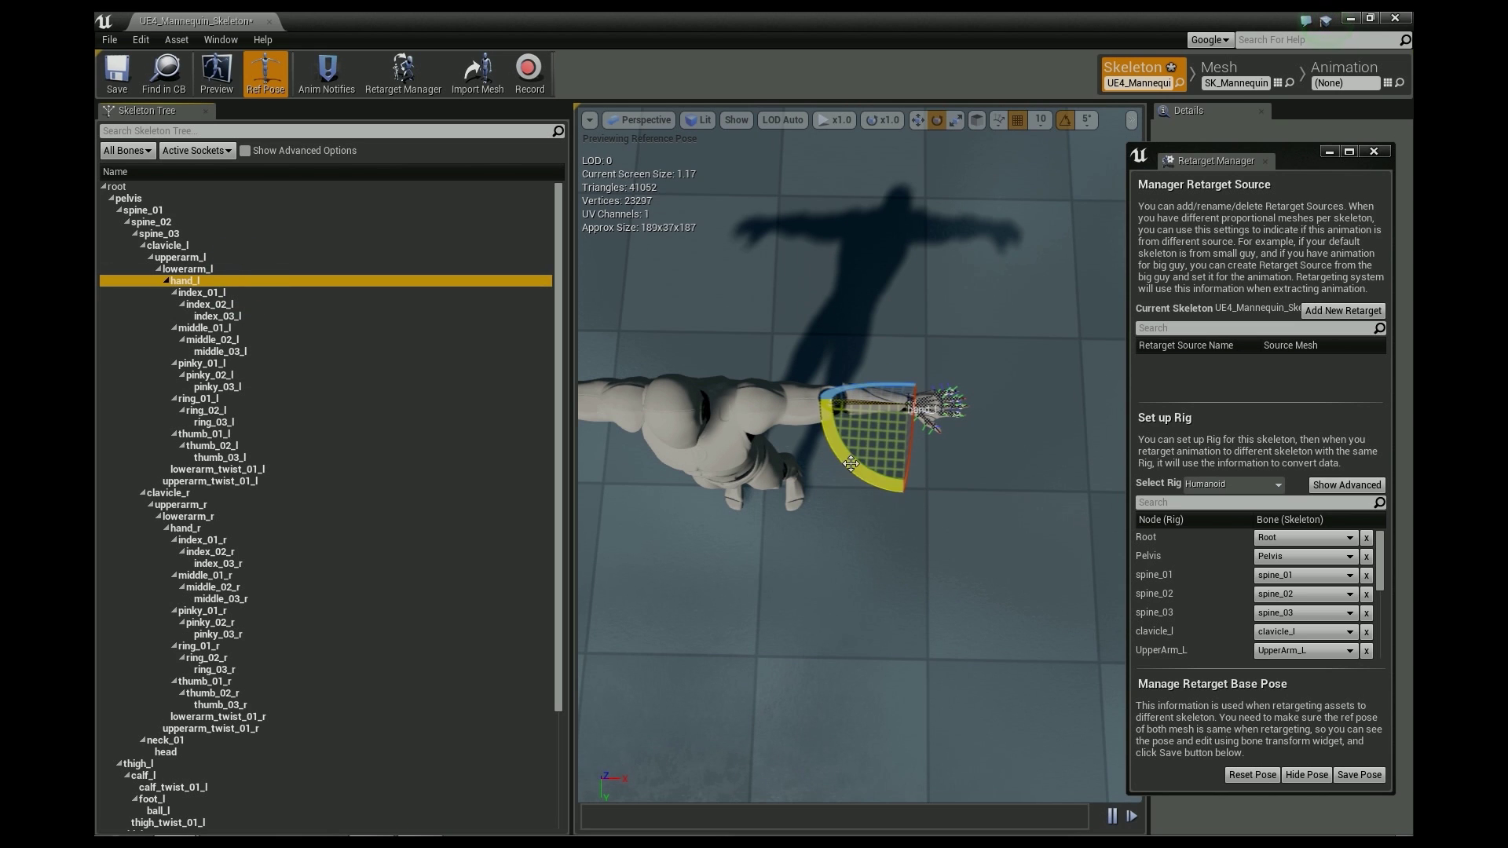
left_click_drag(909, 455, 869, 432)
right_click_drag(915, 484, 803, 504)
left_click_drag(886, 394, 936, 550)
left_click(936, 550)
right_click_drag(936, 549, 937, 549)
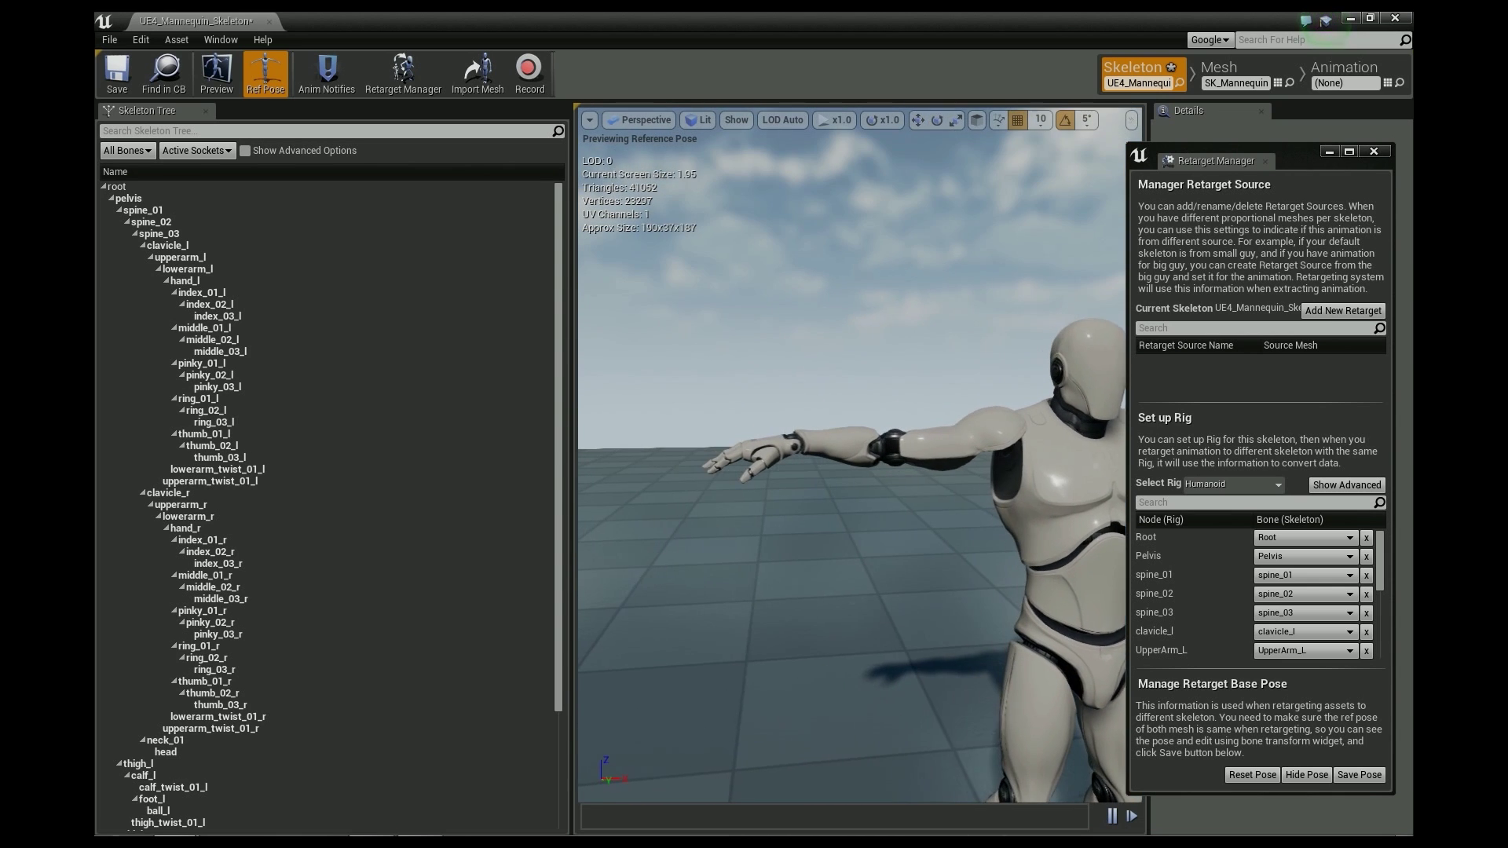
Step: Adjust the right hand's rotation to align it with the arm
left_click(209, 532)
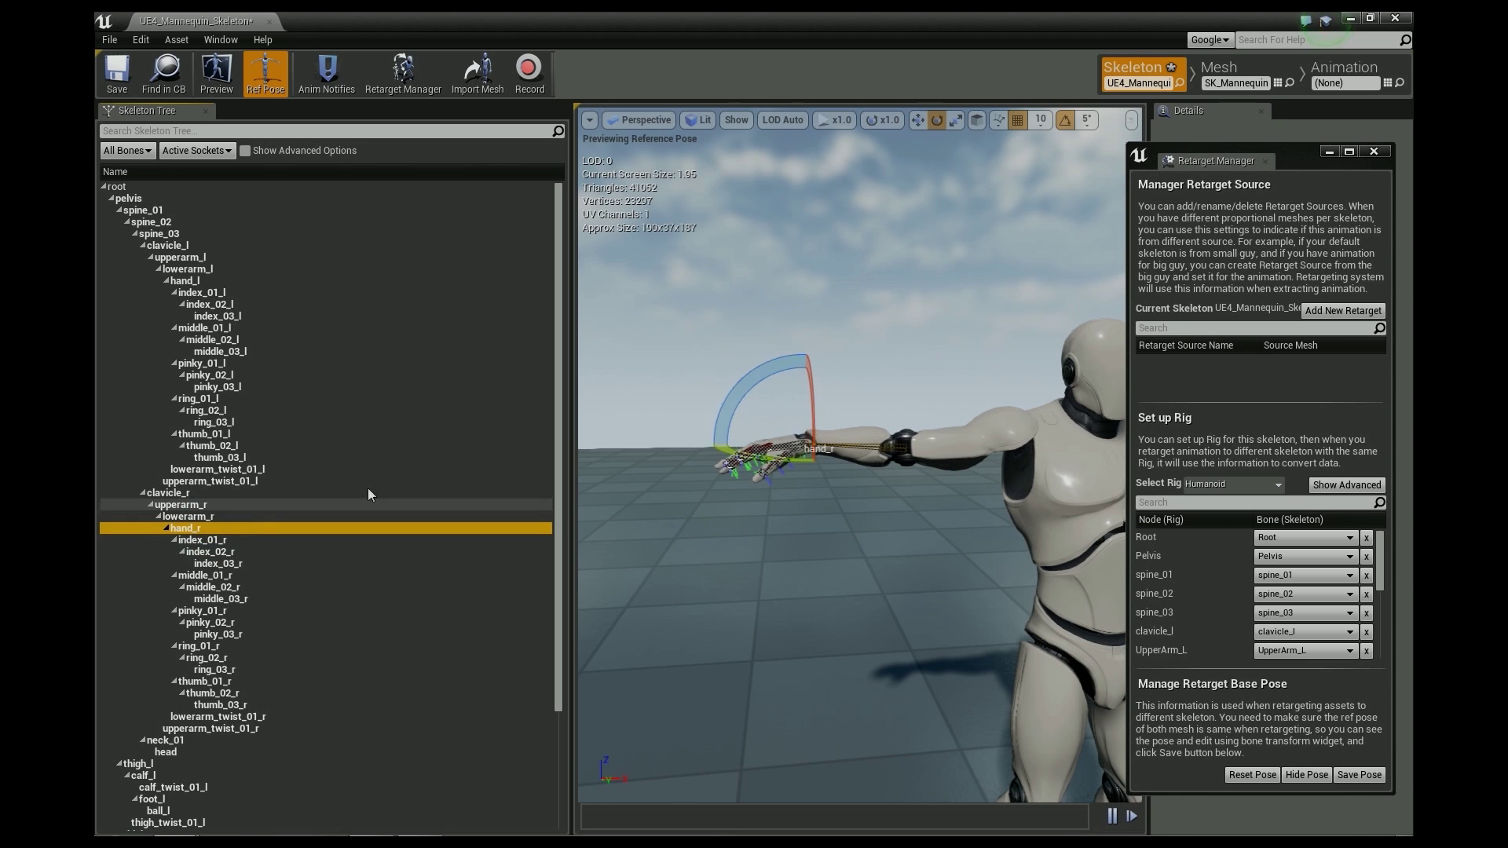
left_click(745, 370)
right_click_drag(752, 386, 752, 387)
right_click_drag(799, 502, 773, 499)
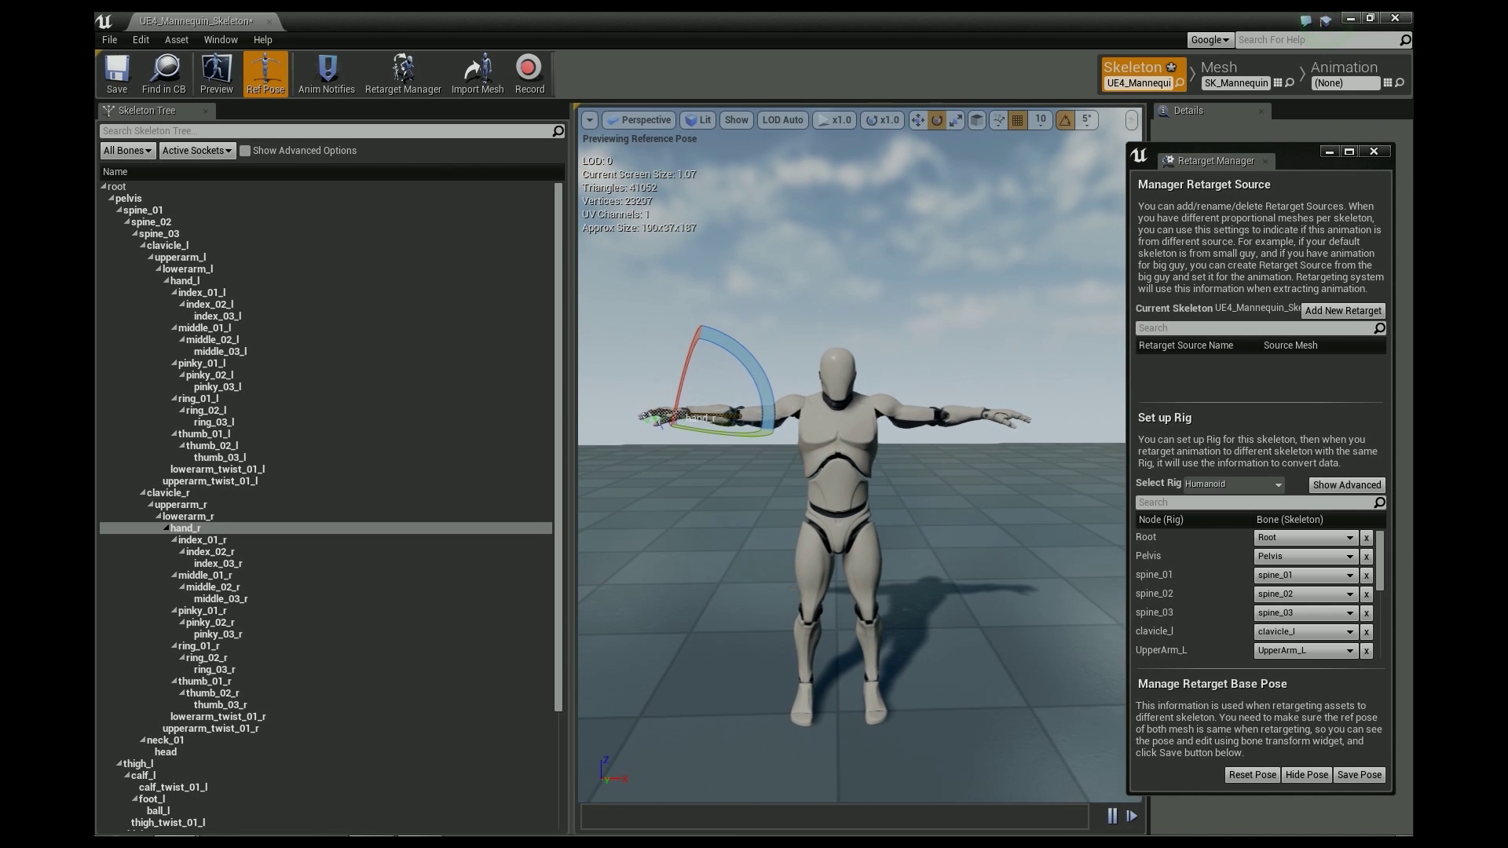
Step: Fine-tune the left clavicle and left upper arm rotations
left_click(132, 199)
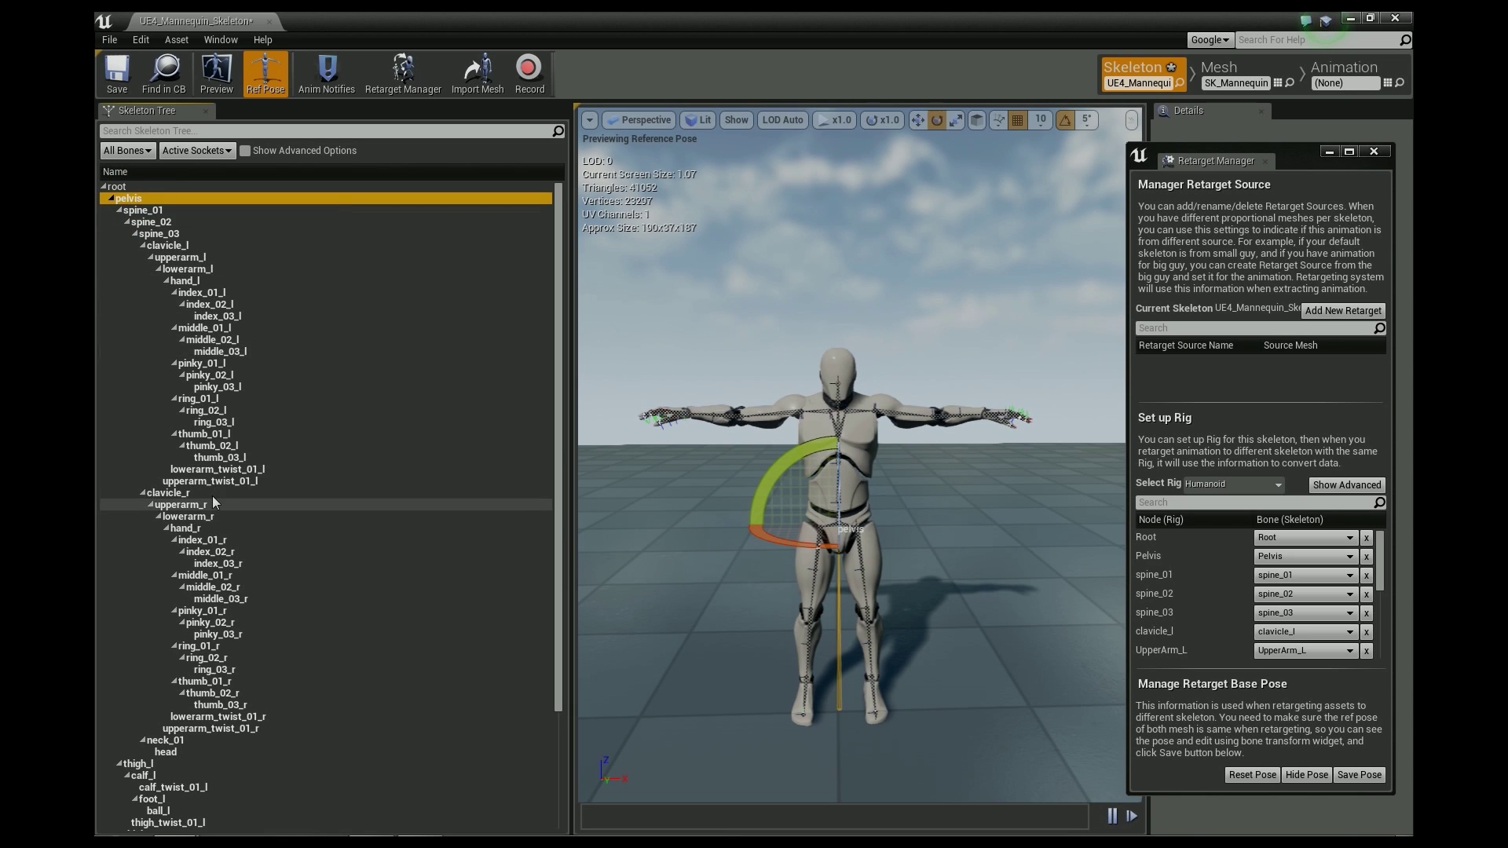
left_click(184, 494)
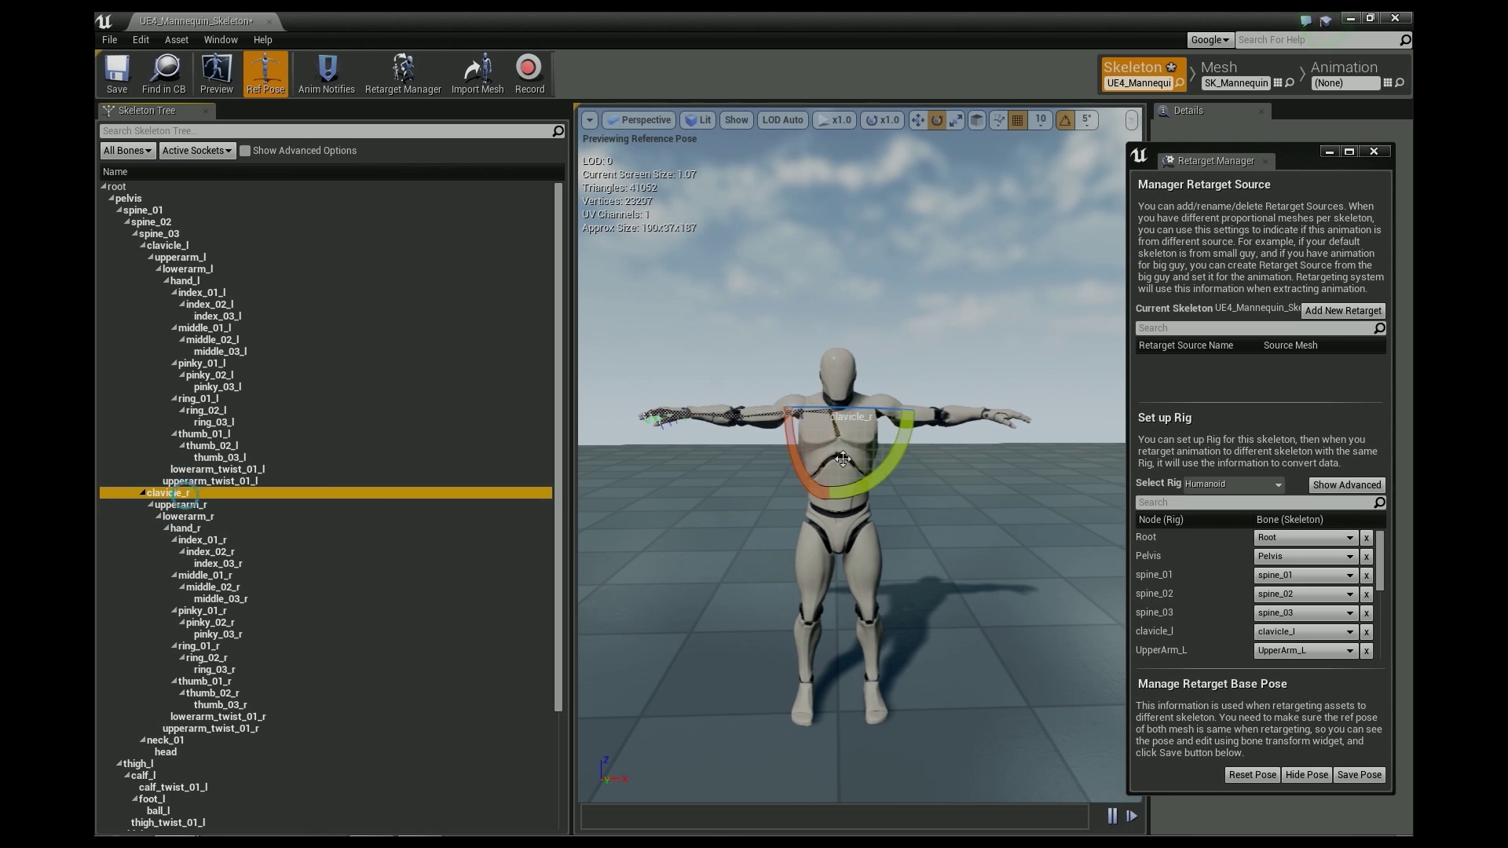
left_click(168, 247)
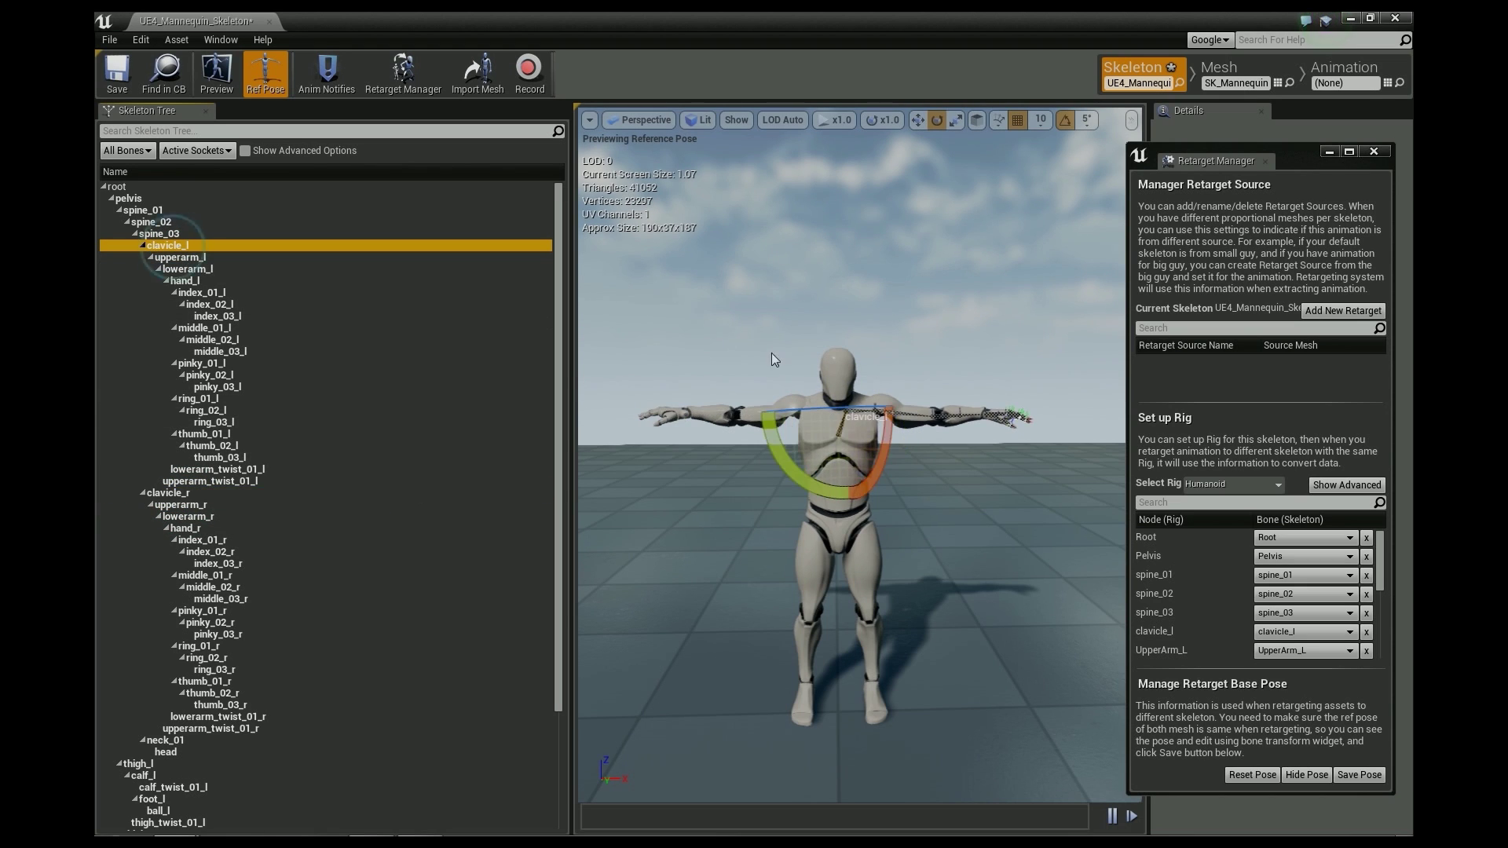
left_click_drag(803, 481, 813, 478)
left_click(132, 198)
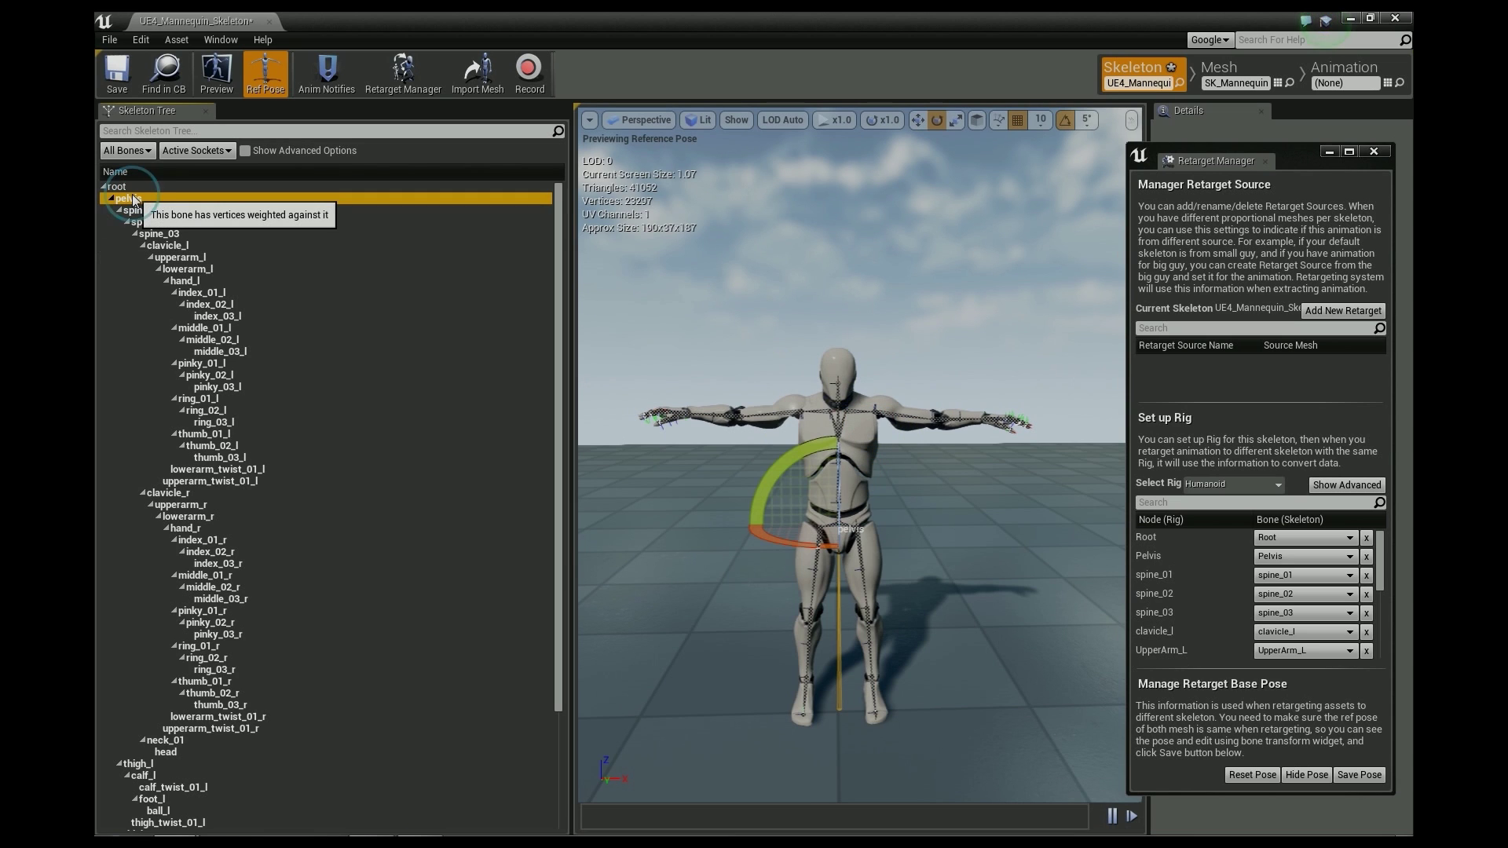
right_click_drag(944, 468, 938, 459)
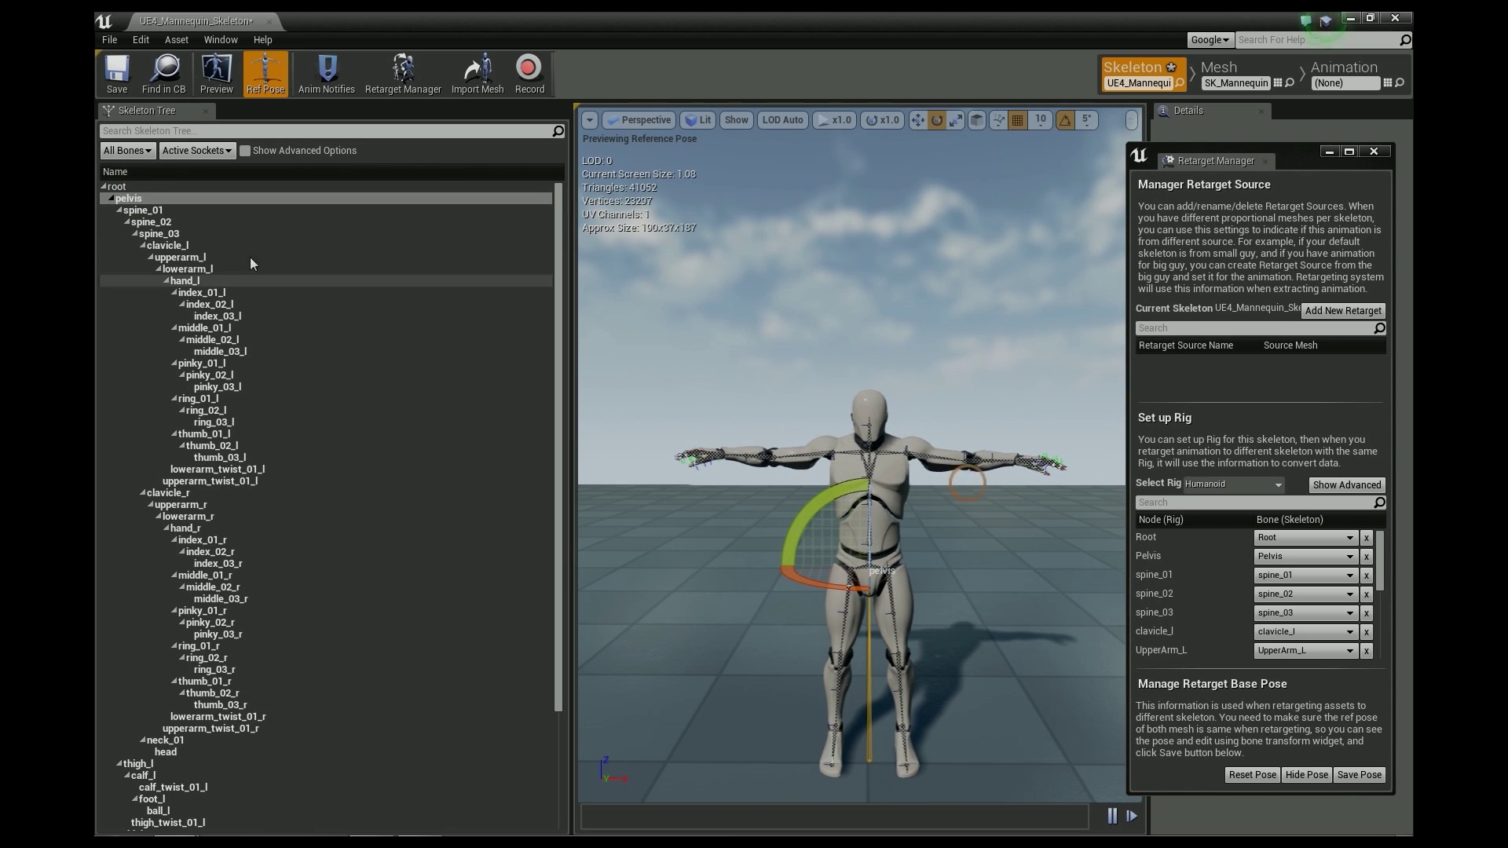
left_click(191, 507)
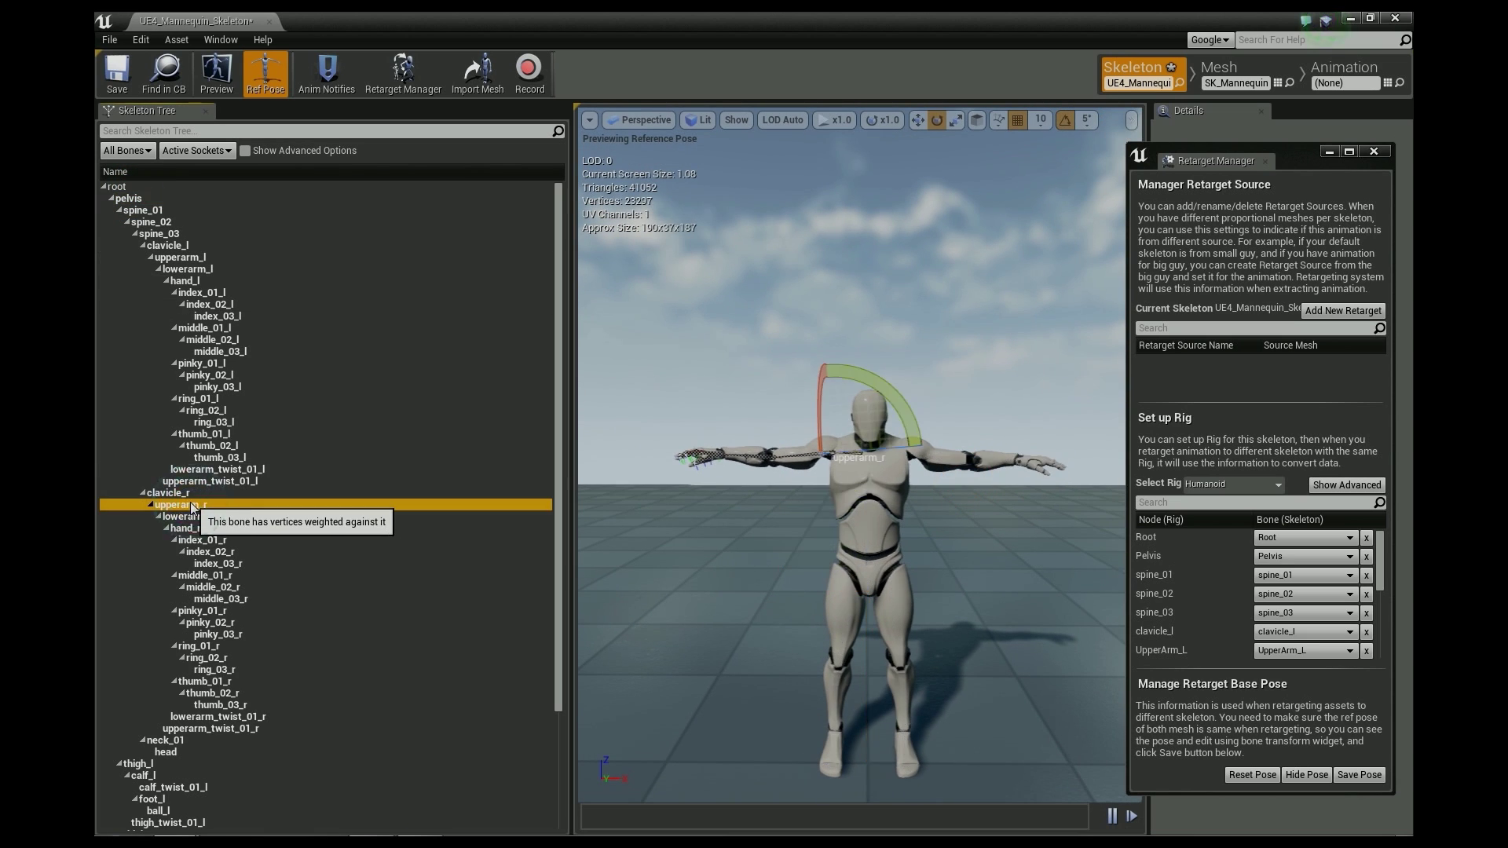
left_click(180, 258)
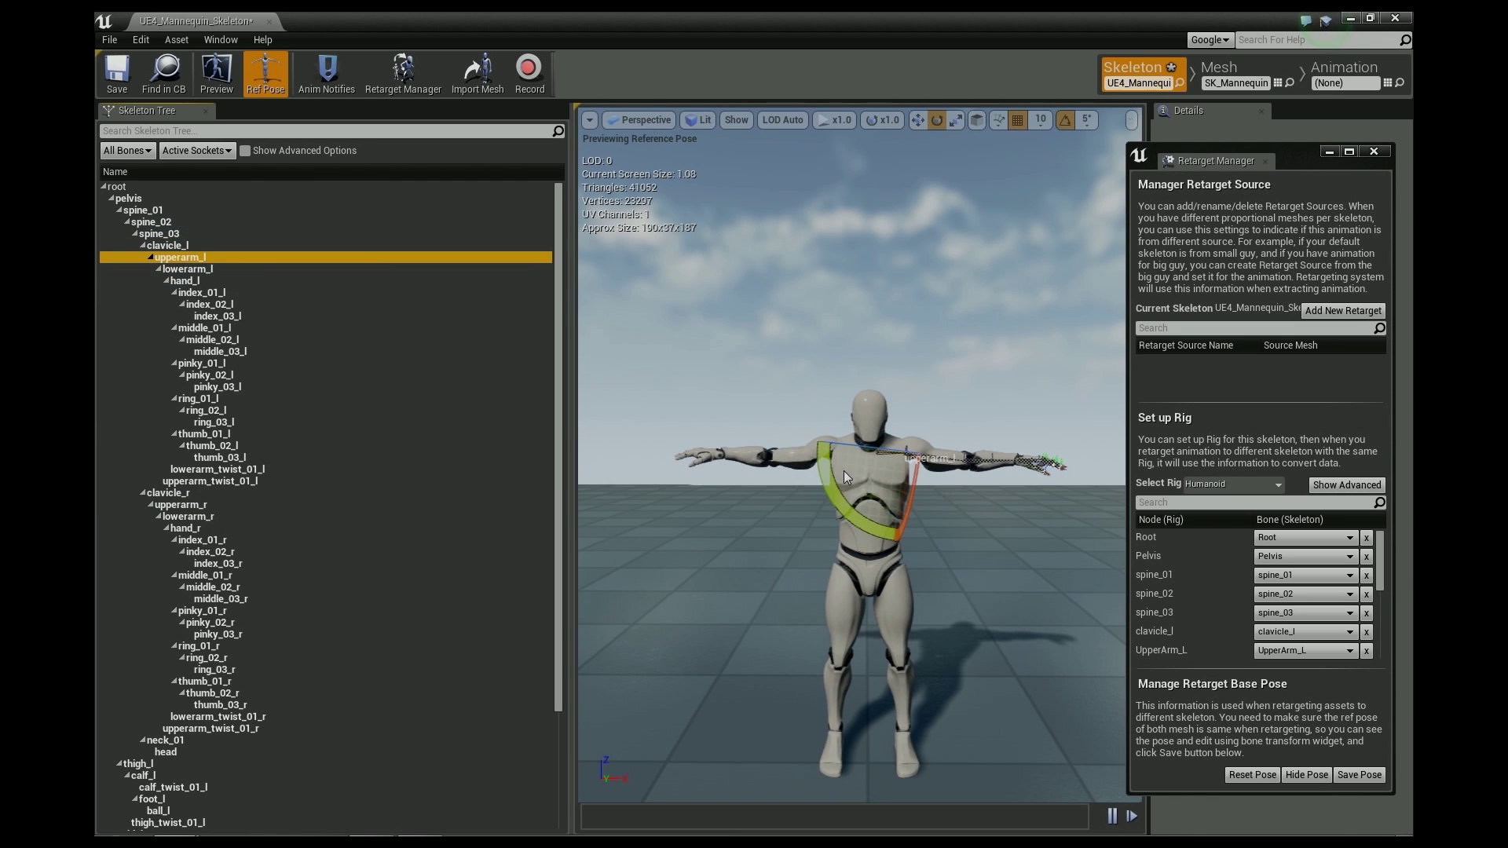
left_click_drag(833, 487, 876, 459)
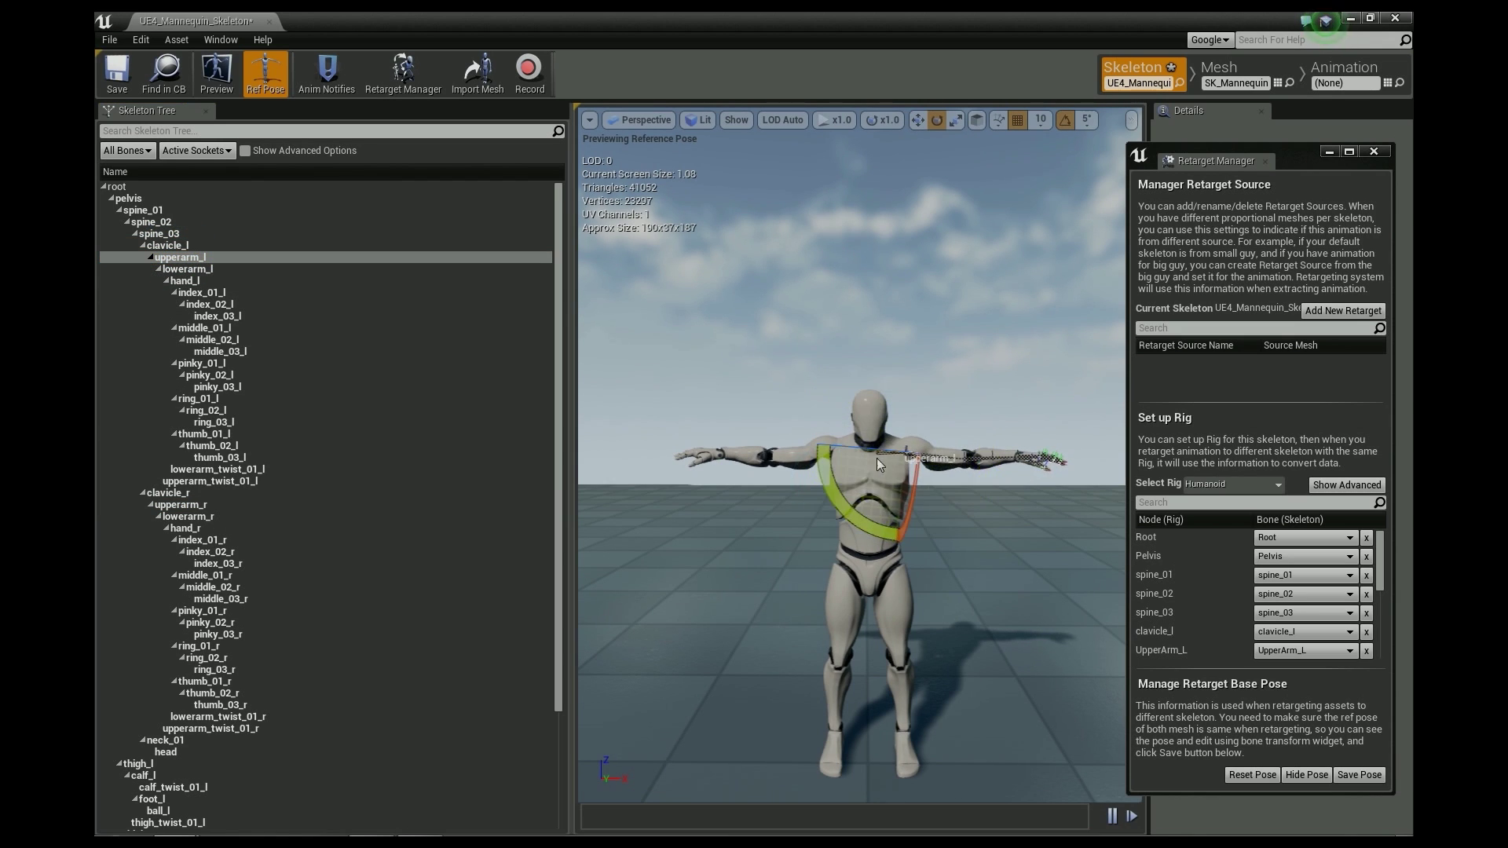
Step: Save the current pose as the retarget base pose and view it
left_click(1353, 776)
left_click(1352, 776)
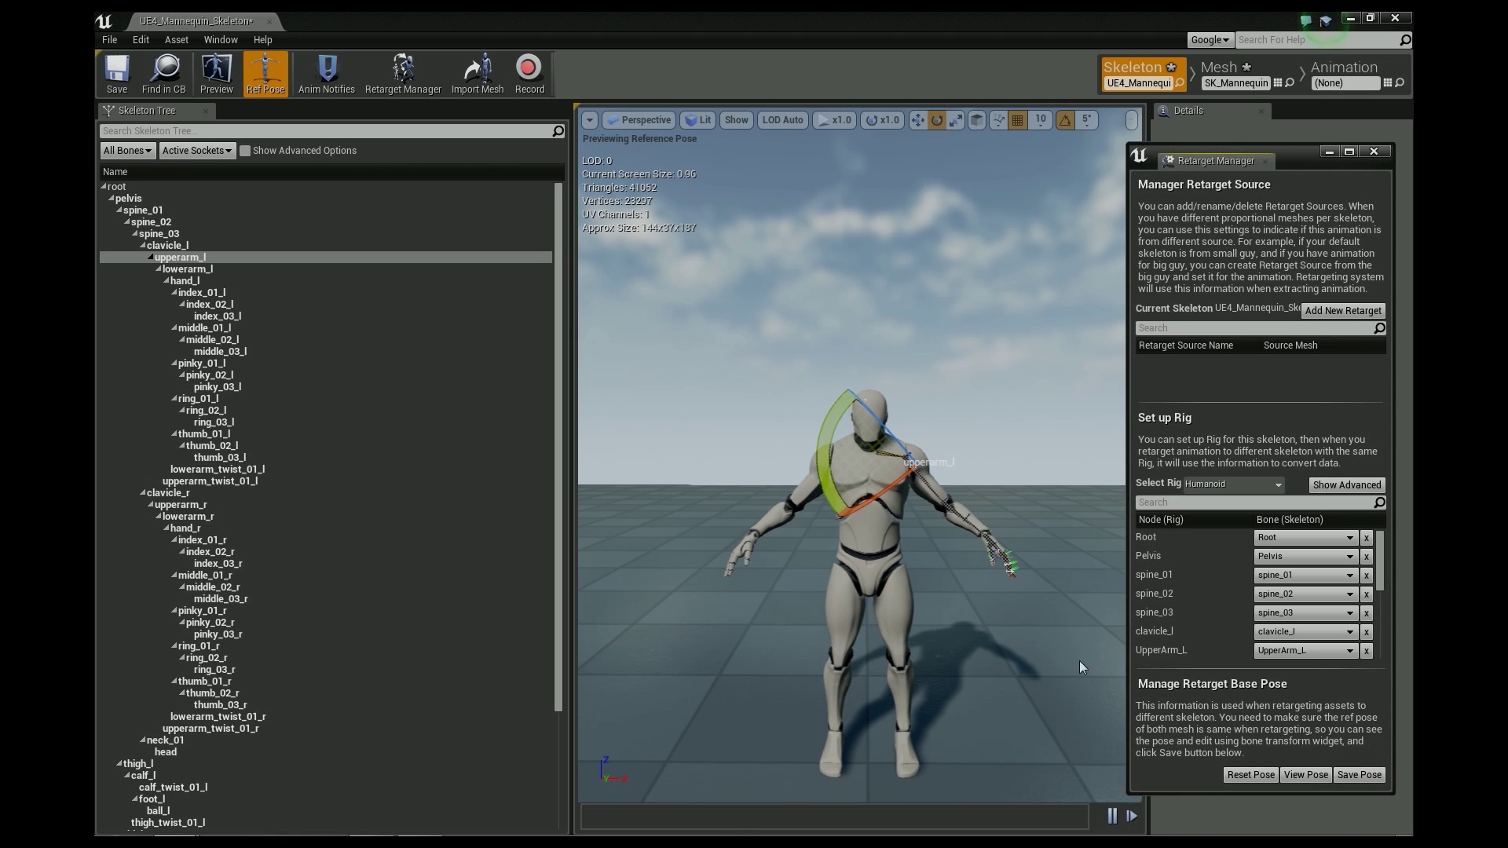
left_click(1306, 776)
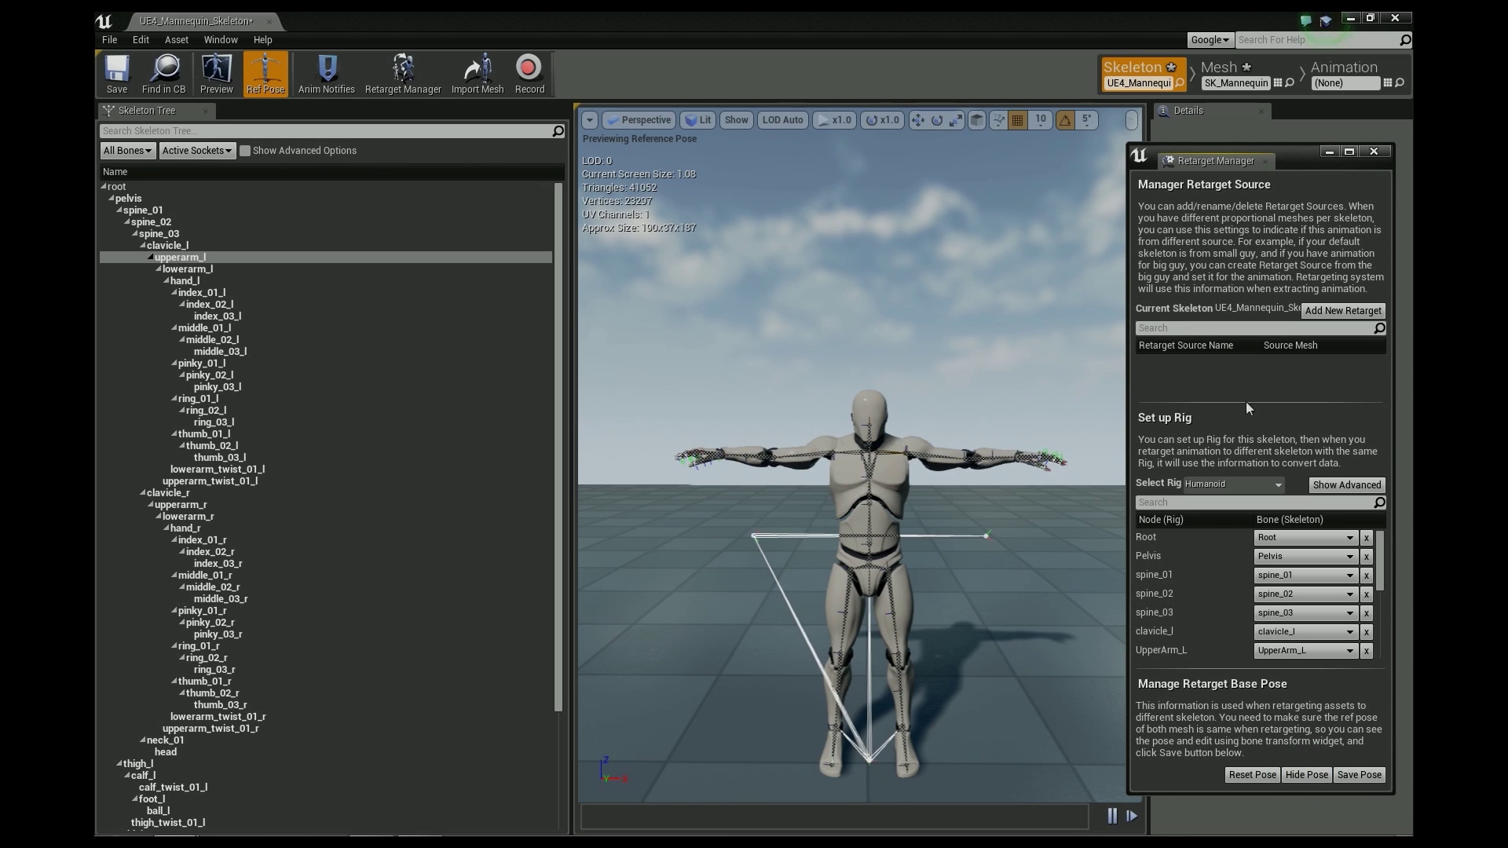
Step: Close the retarget settings window and save the mannequin skeleton
left_click(1383, 153)
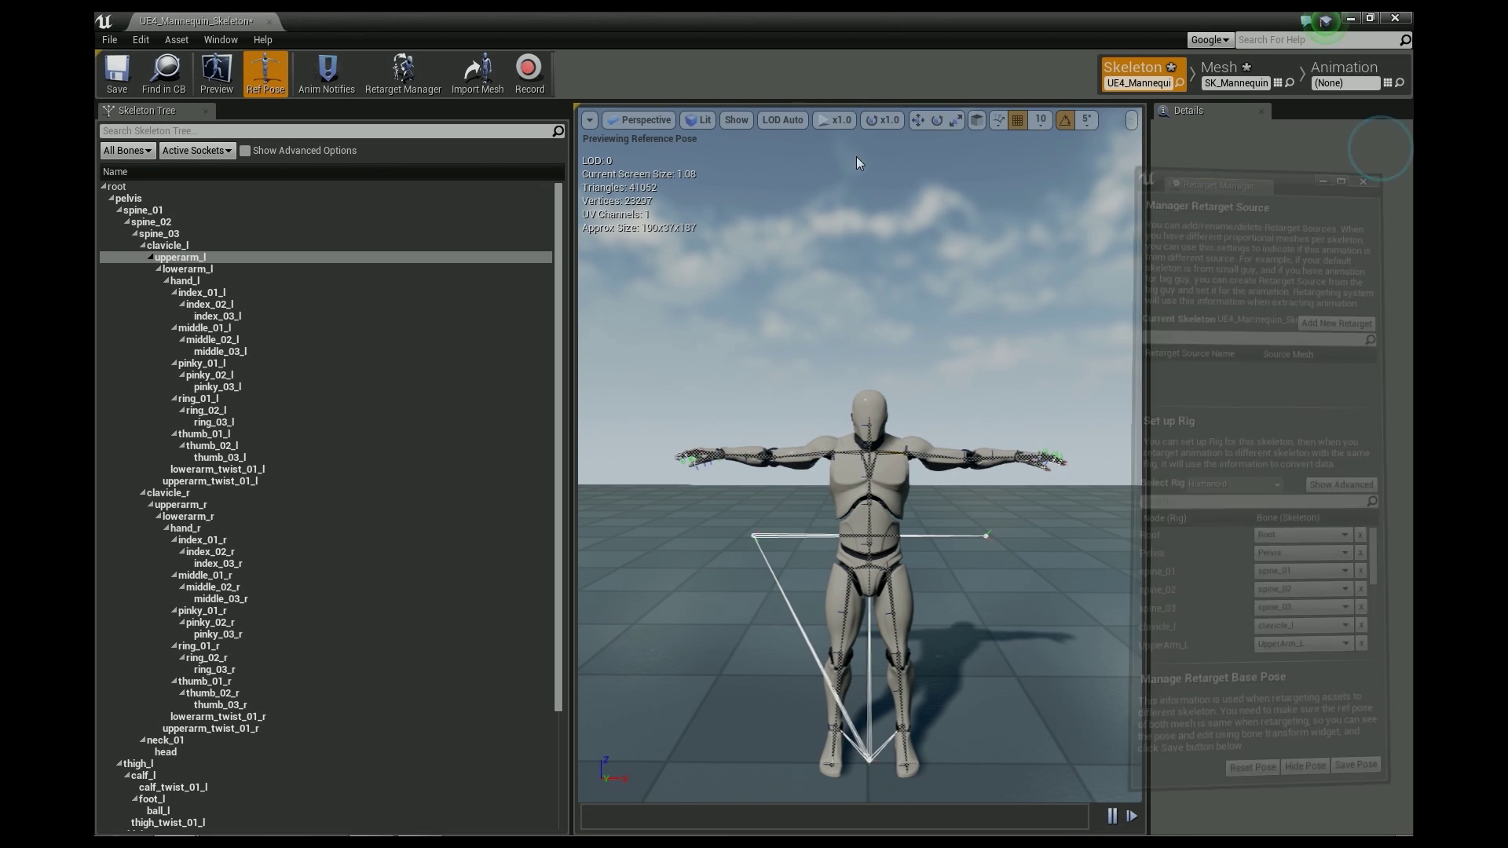
left_click(114, 72)
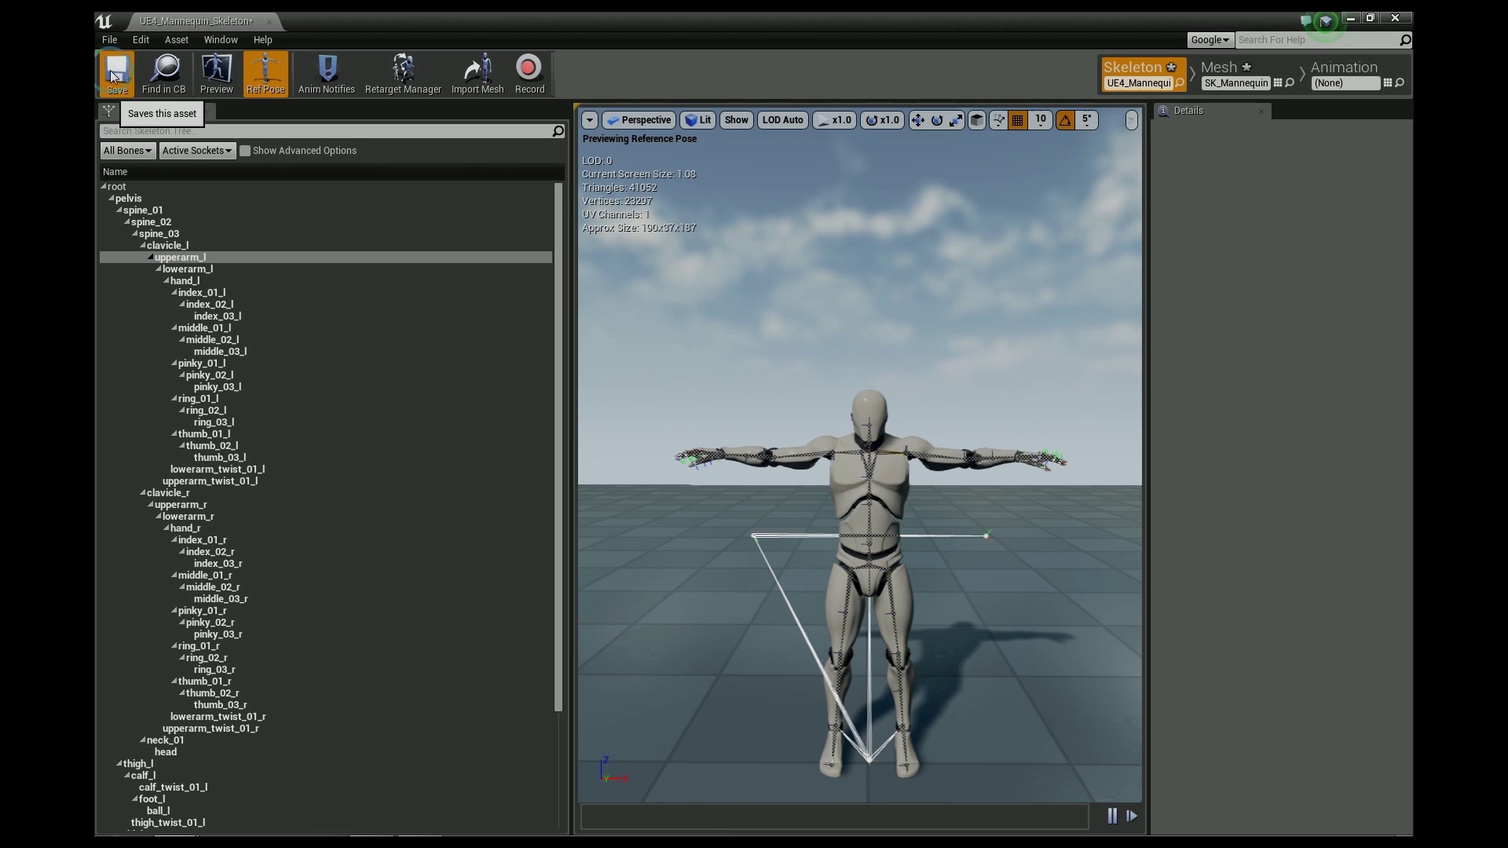
left_click(1227, 72)
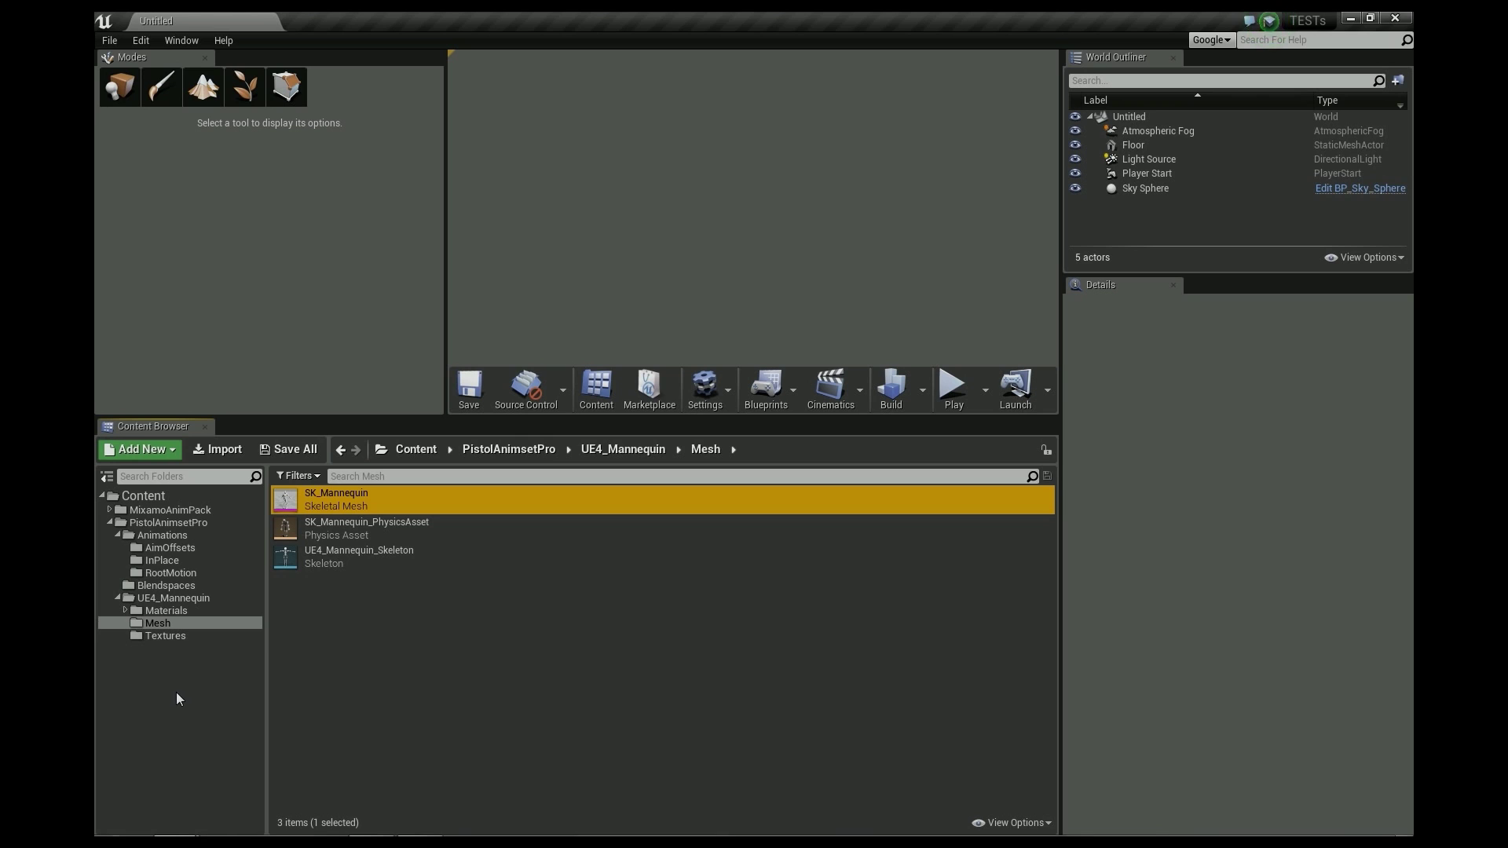
Step: Open MixamoAnimPack/Mixamo_Zoe/Anims and select Mixamo_Zoe_Skeleton
left_click(176, 691)
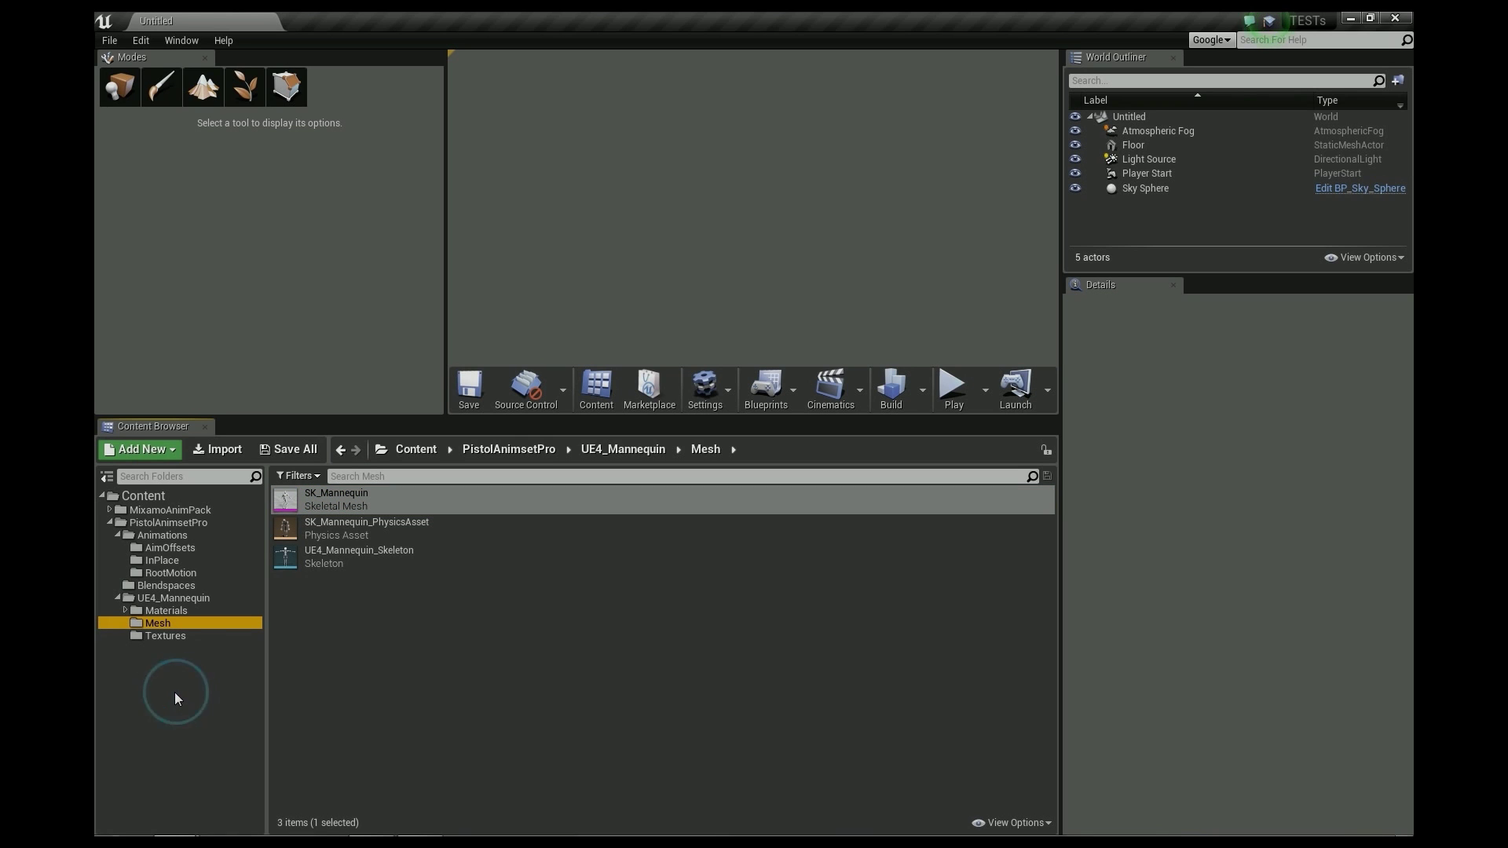
left_click(109, 511)
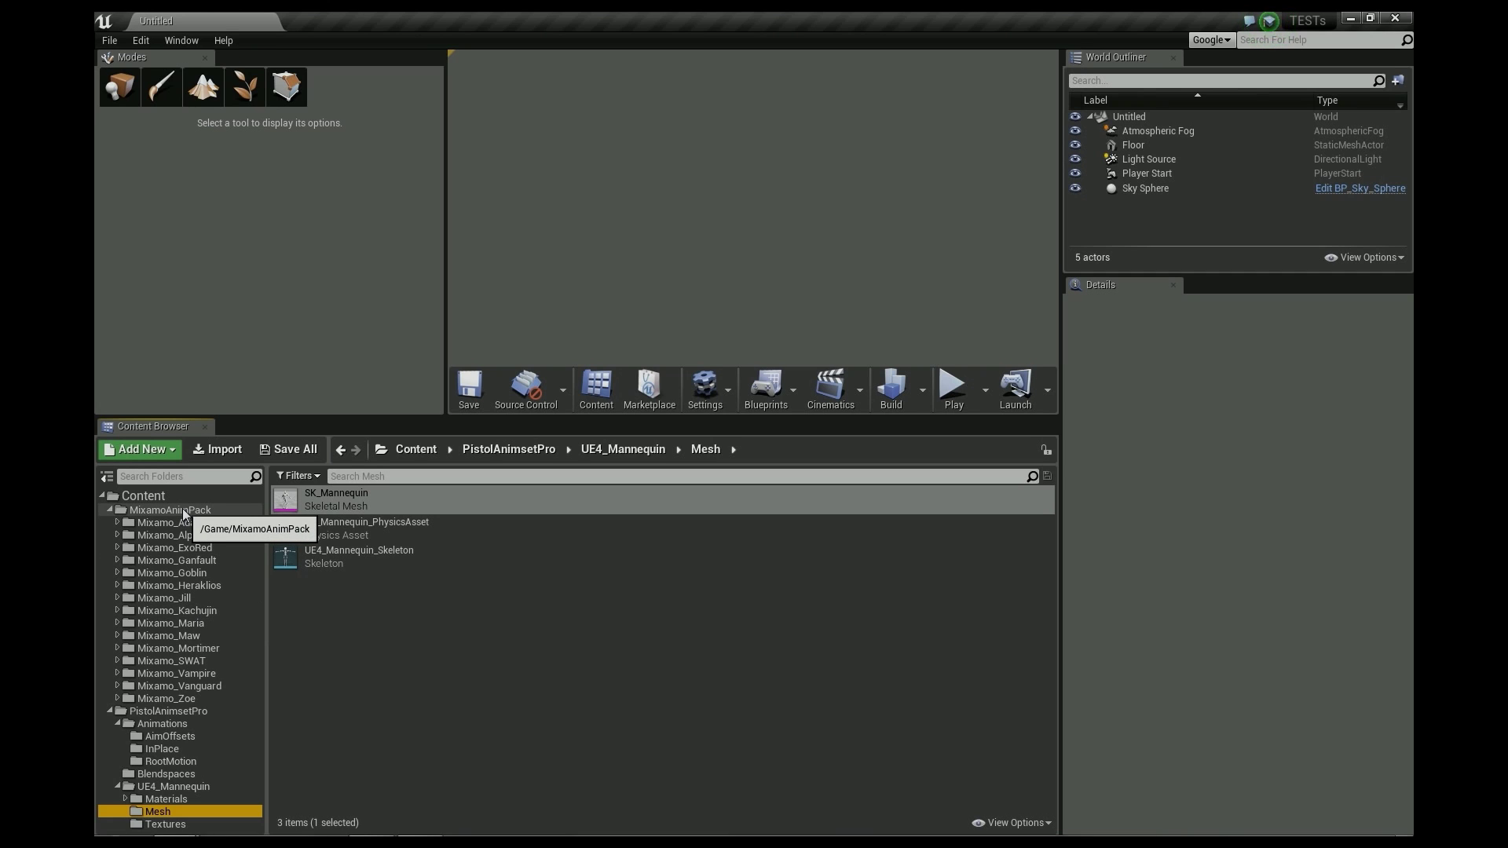
left_click(166, 700)
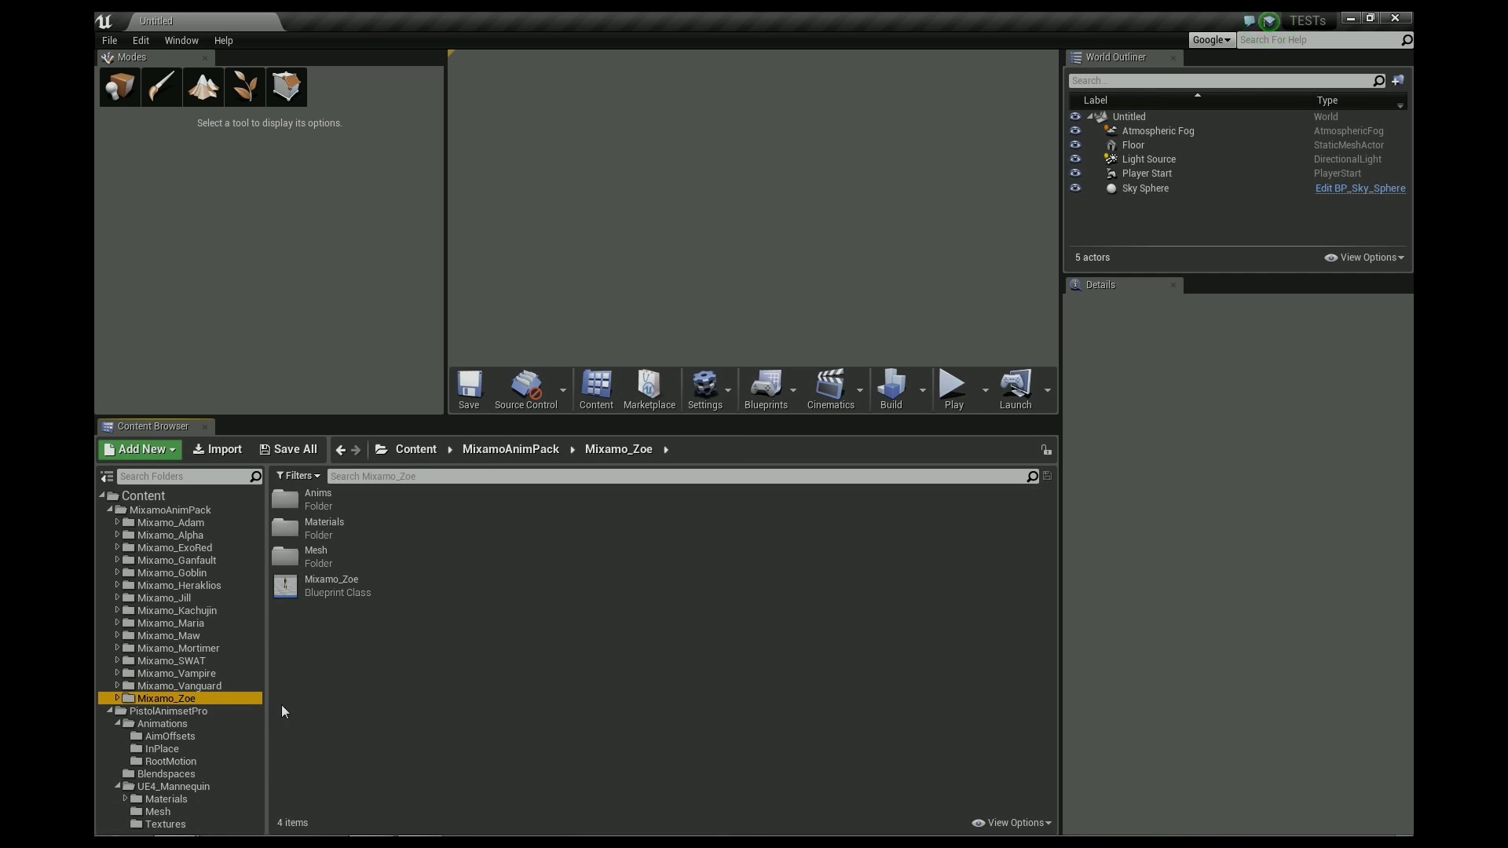
double_click(328, 501)
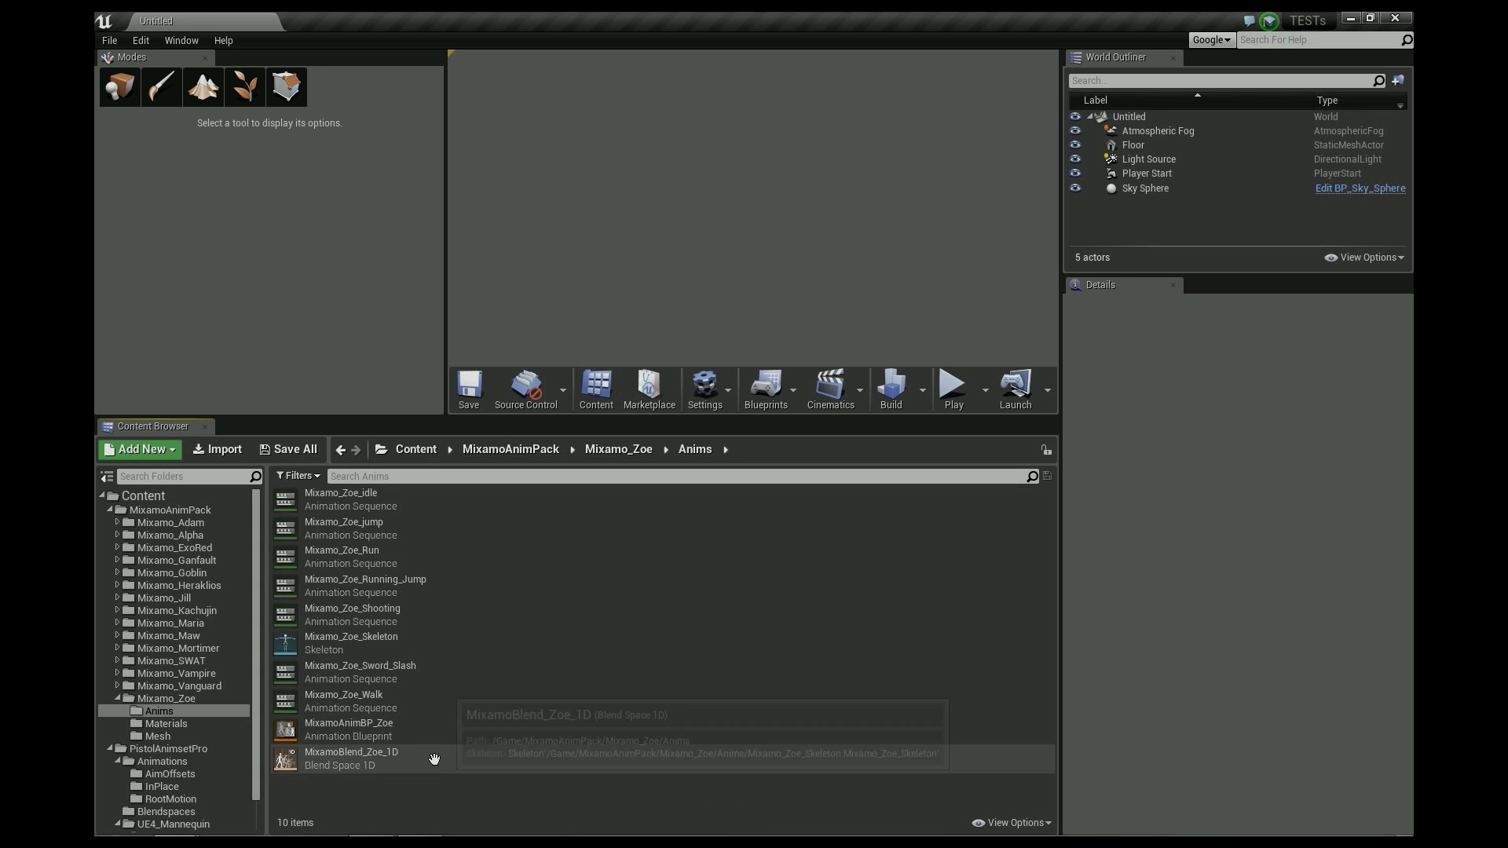
left_click(342, 642)
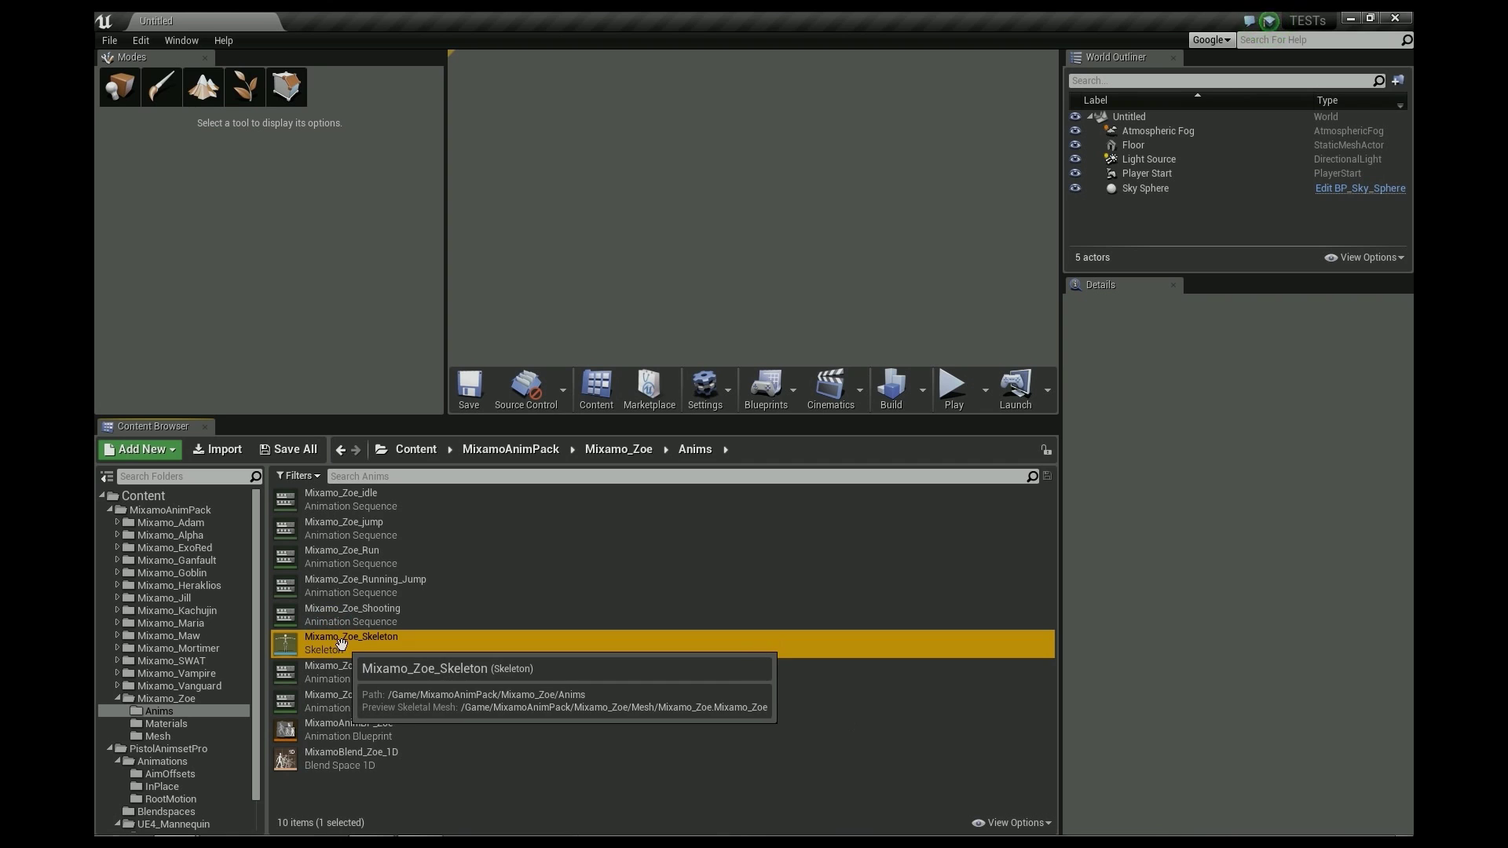
Step: Open Mixamo_Zoe_Skeleton, recursively set bones to Skeleton retargeting from Hips, then Hips to Animation
double_click(341, 643)
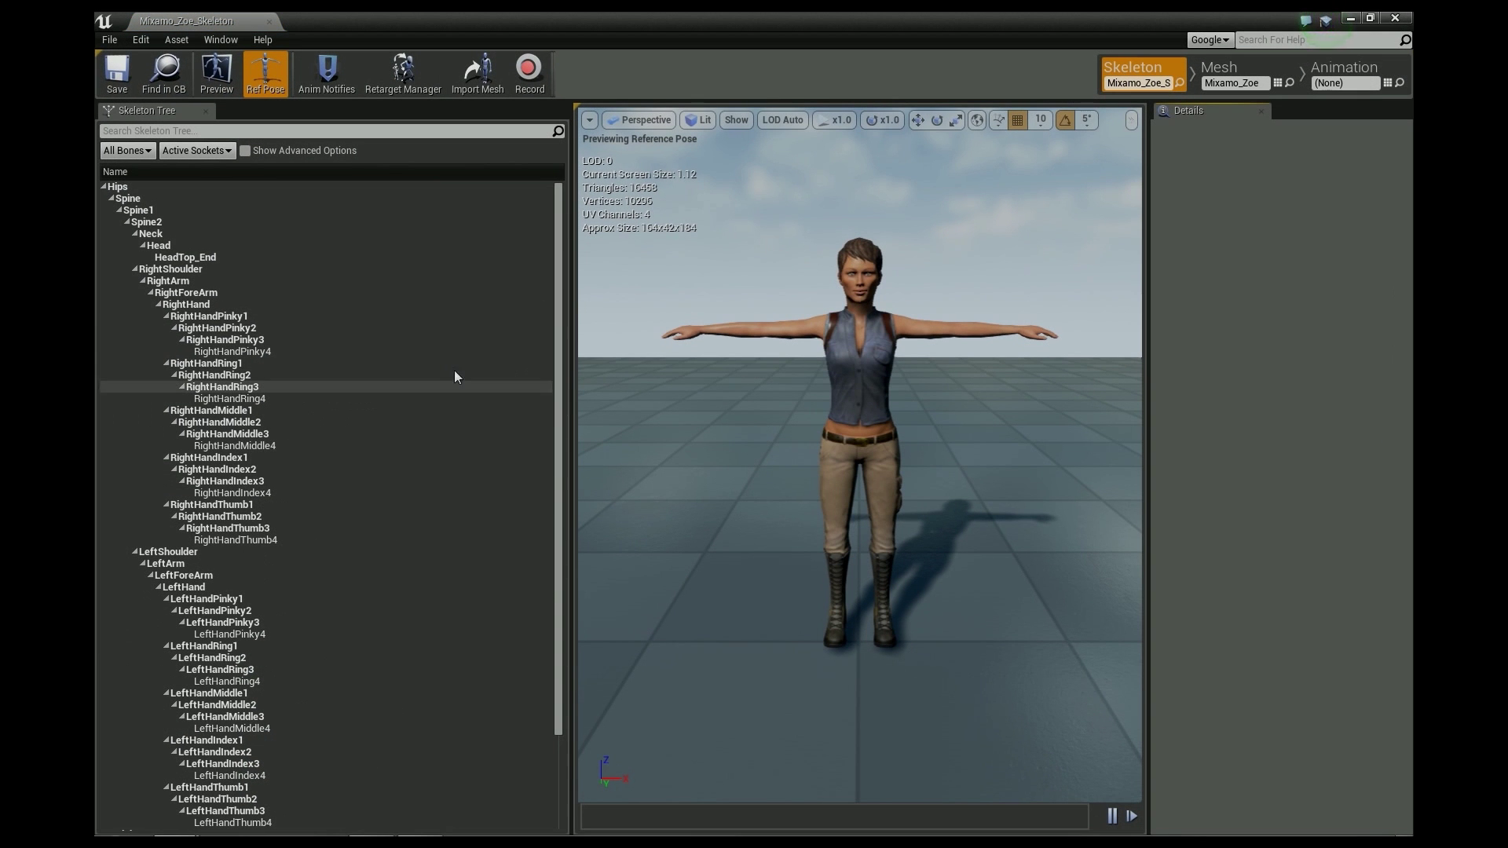
left_click(246, 152)
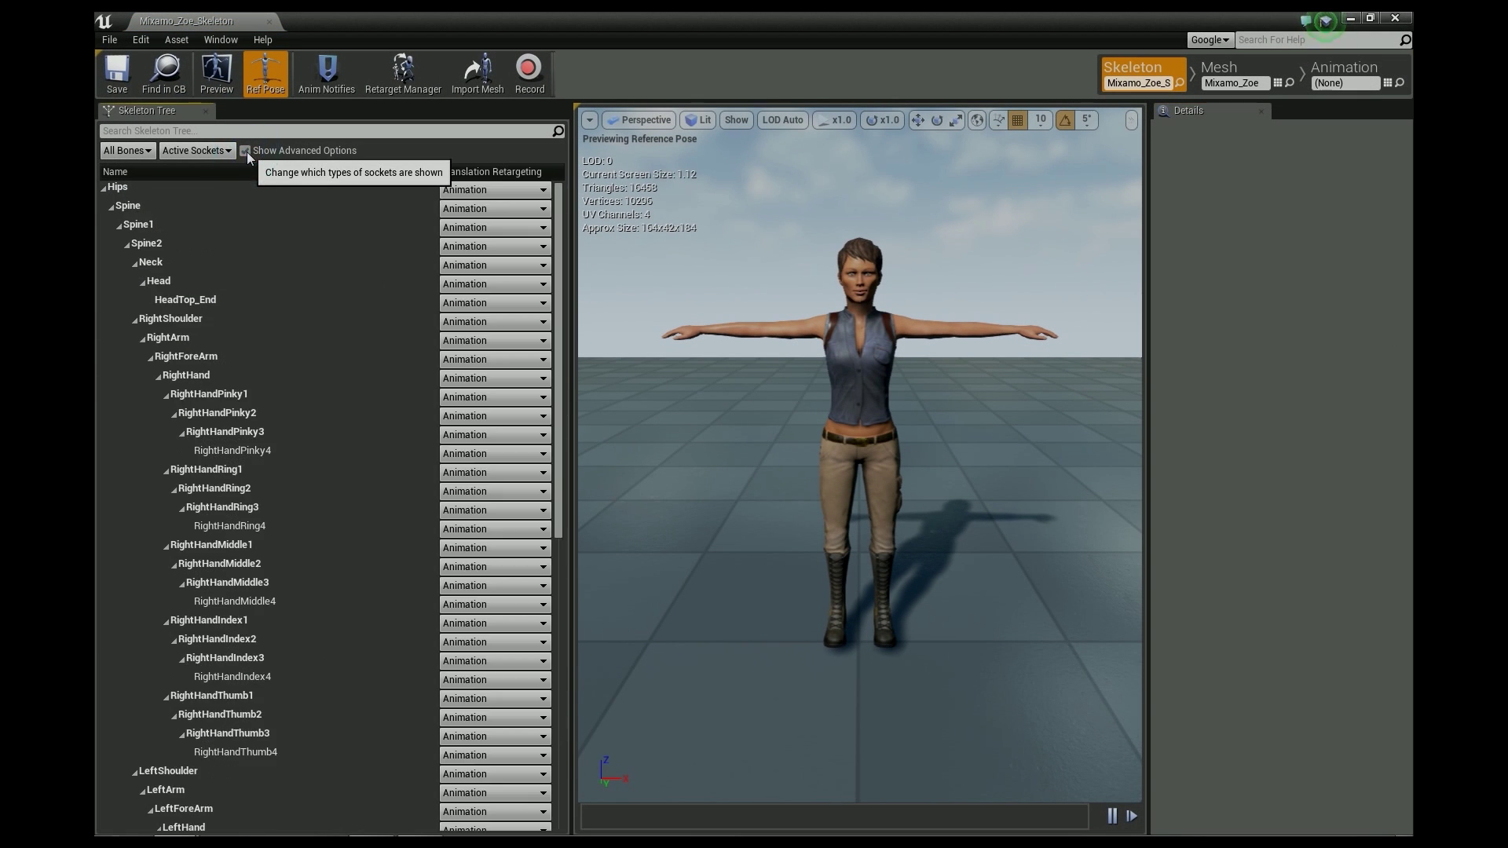
right_click(470, 189)
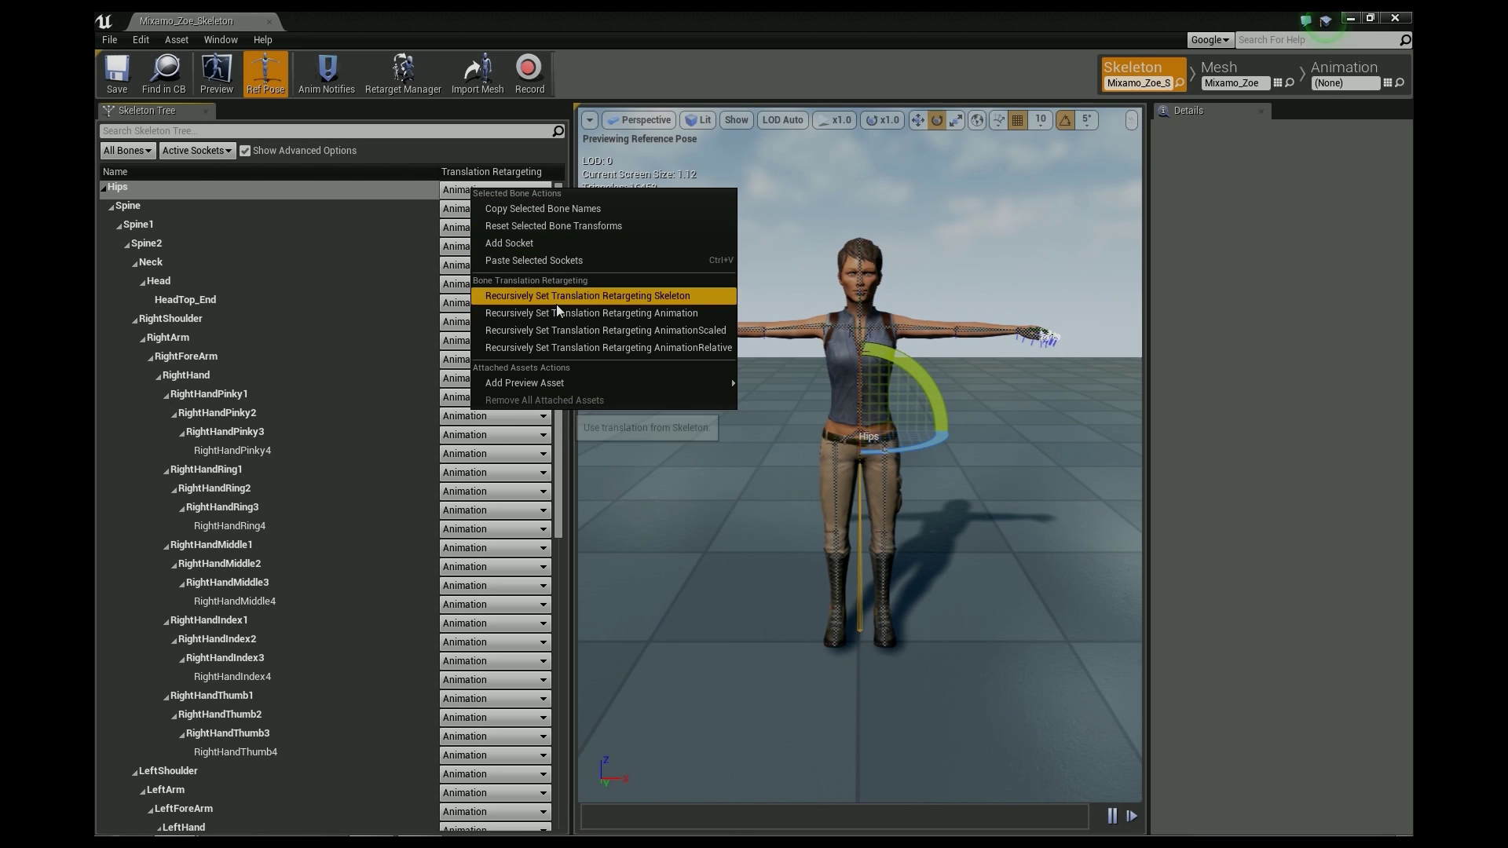
left_click(589, 300)
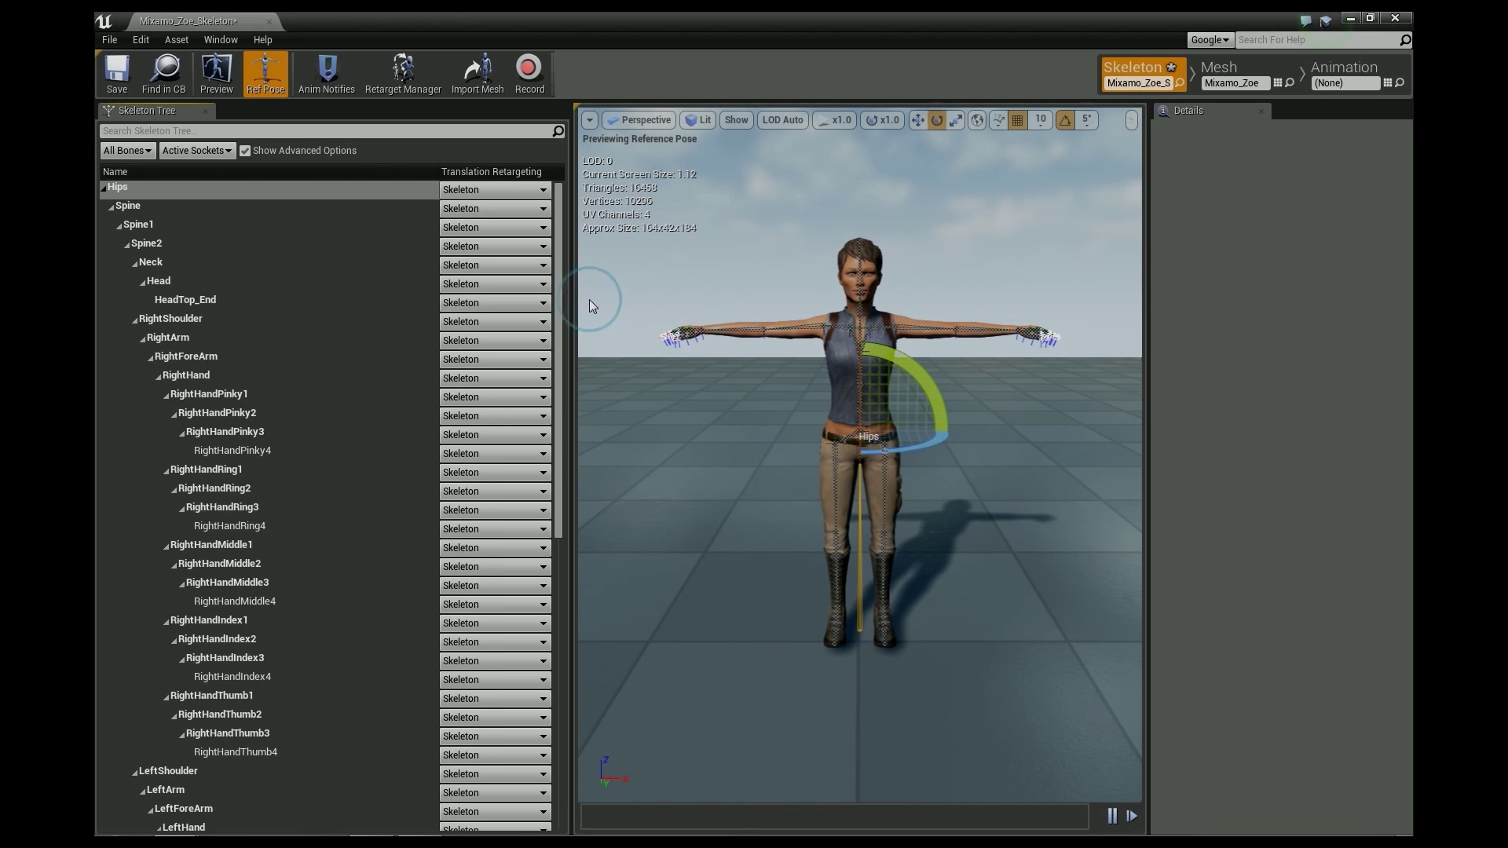
left_click(467, 191)
left_click(467, 220)
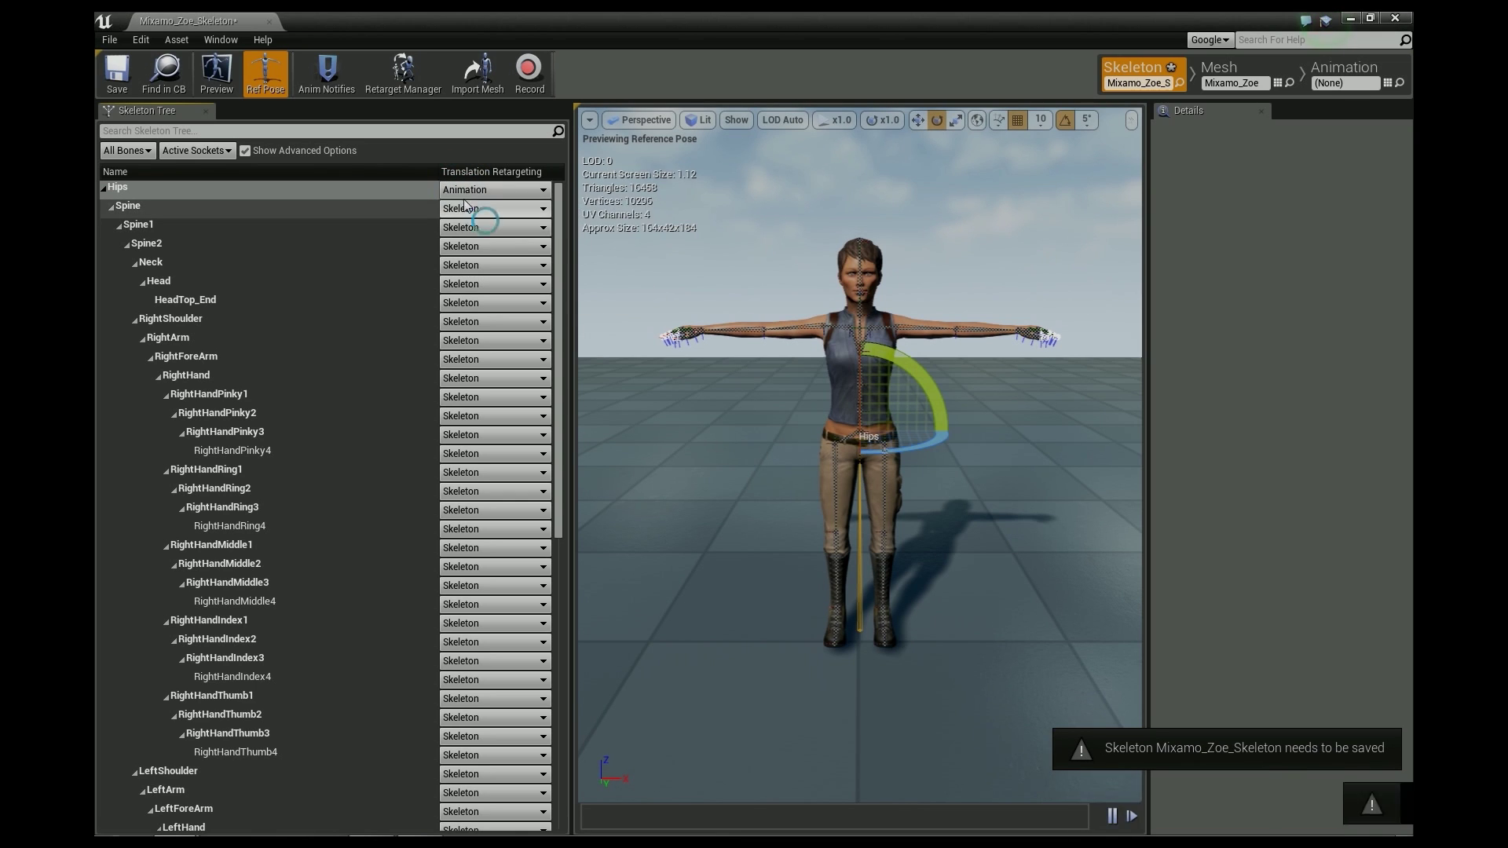
Step: Save the Zoe skeleton, open a widened Retarget Manager, and open the Select Rig list
left_click(125, 93)
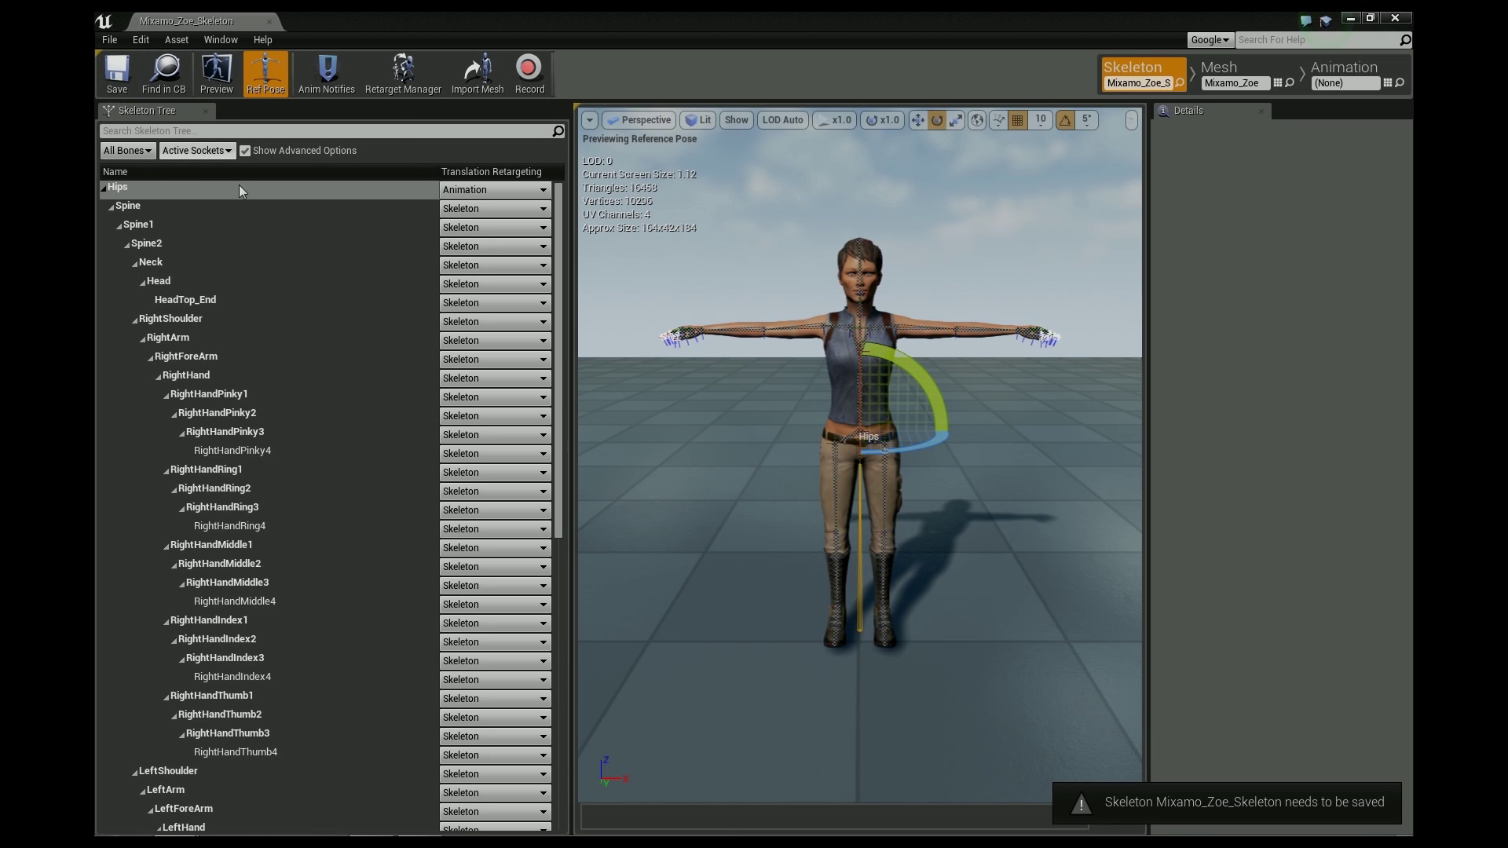
left_click(407, 75)
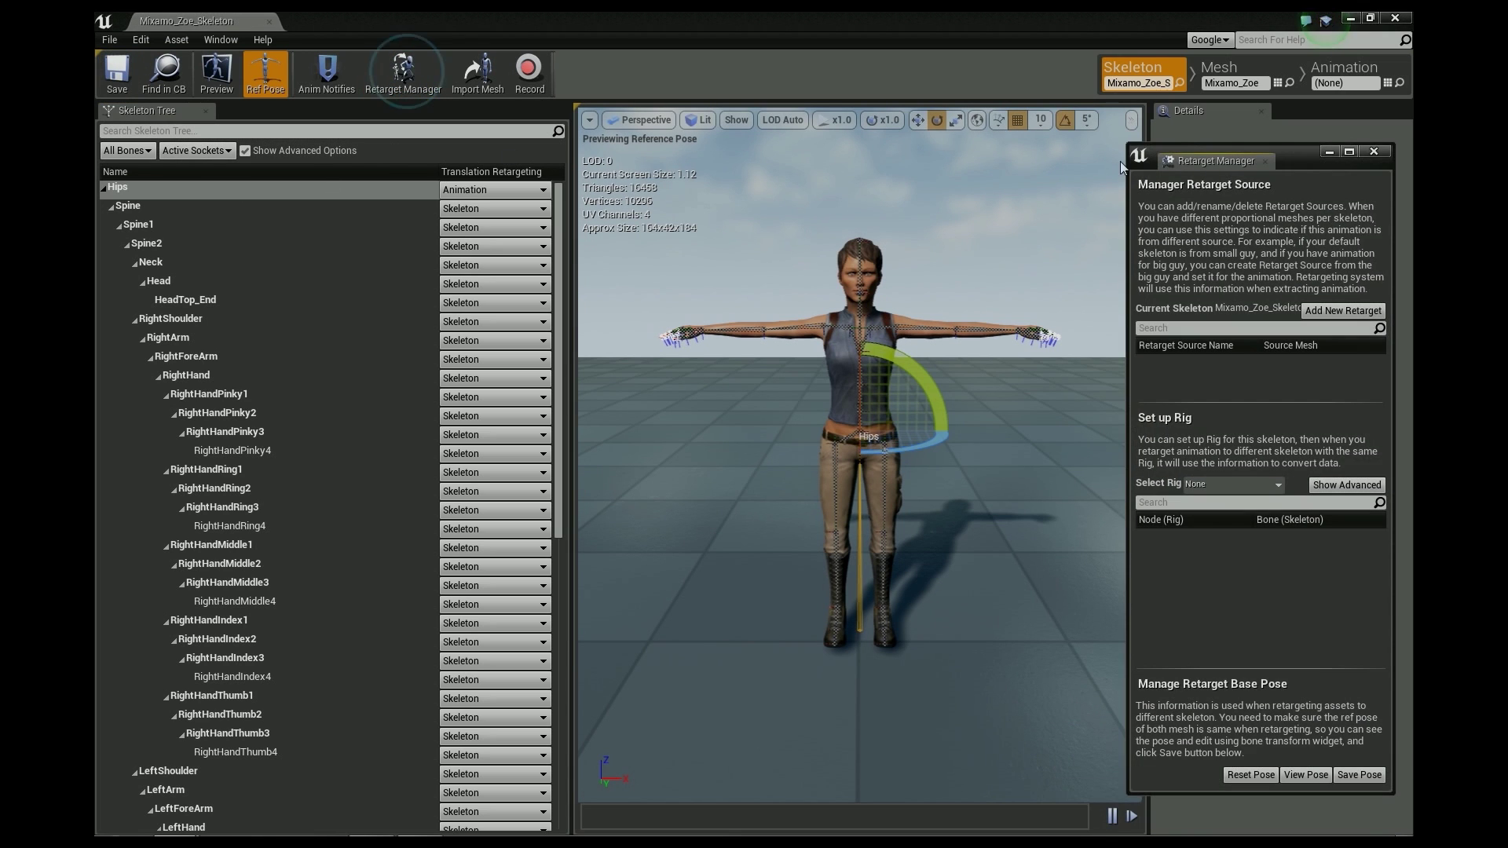
left_click_drag(1127, 193, 596, 204)
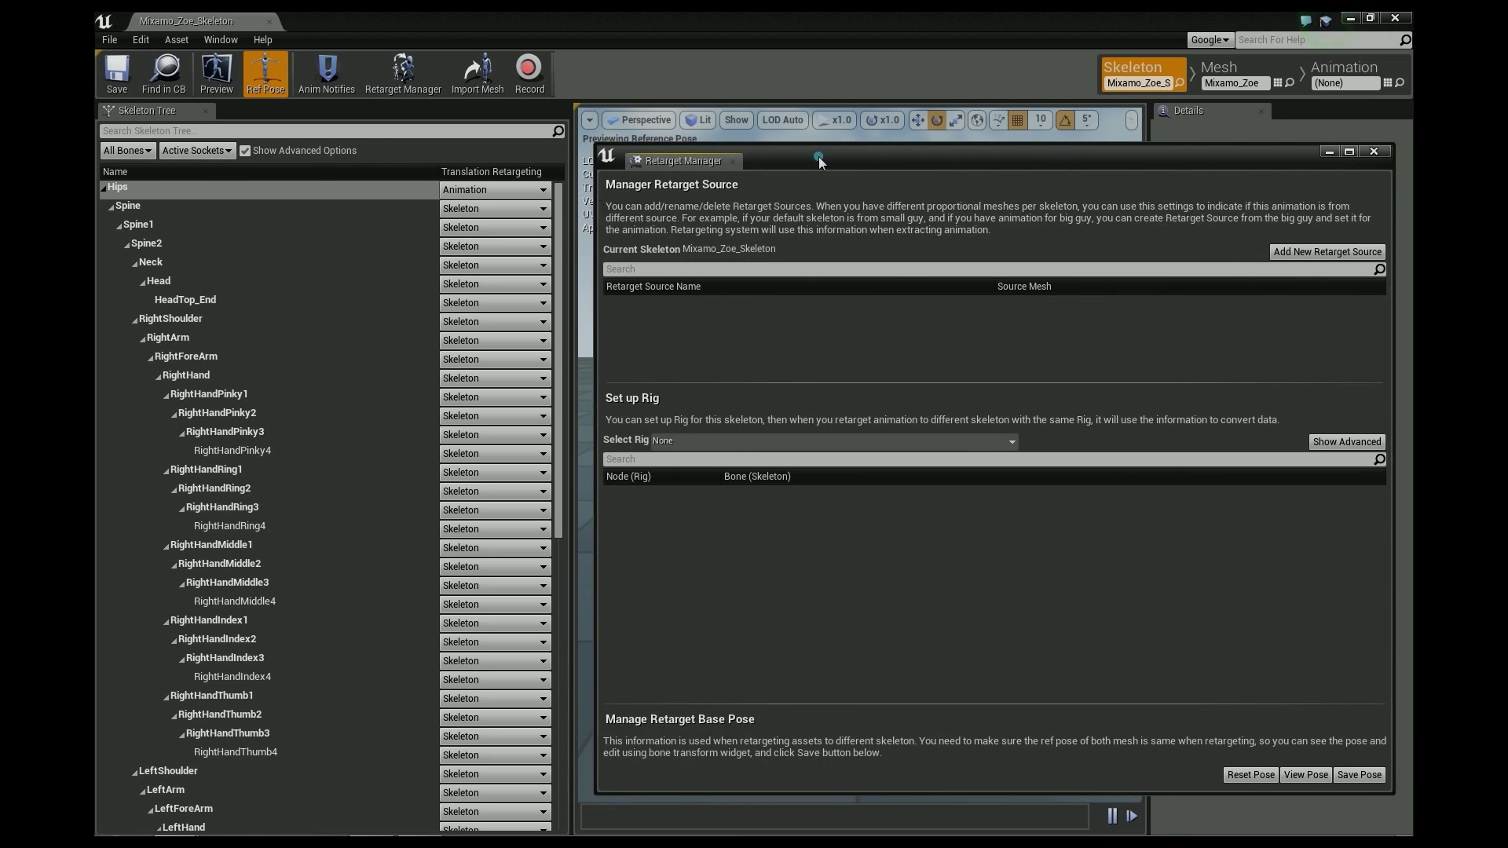
left_click_drag(819, 157, 781, 138)
left_click(646, 423)
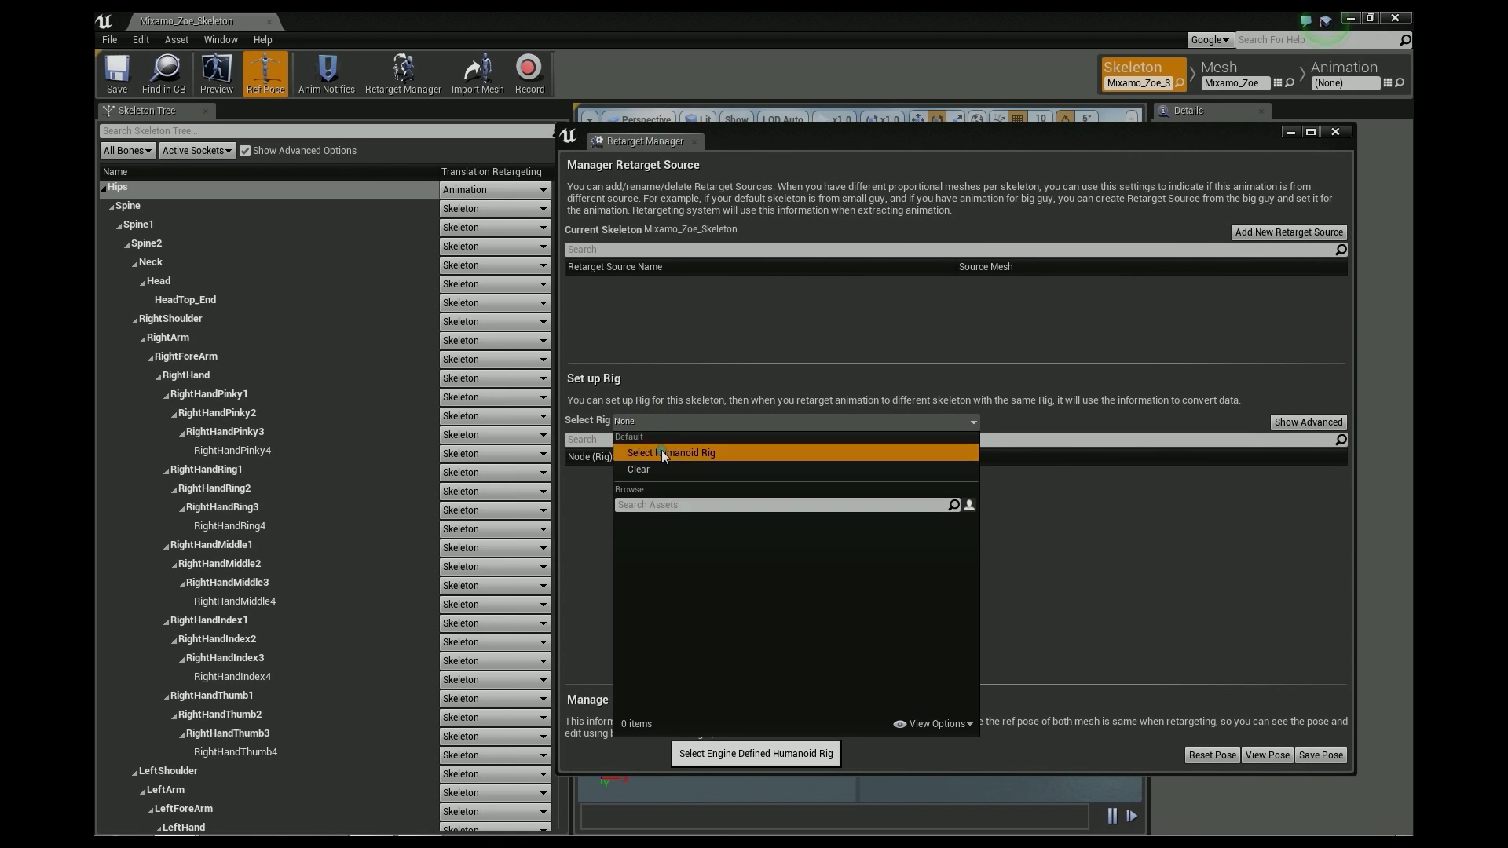
Step: Assign the Humanoid rig to Mixamo_Zoe_Skeleton, leaving the Root node mapped to None
left_click(661, 451)
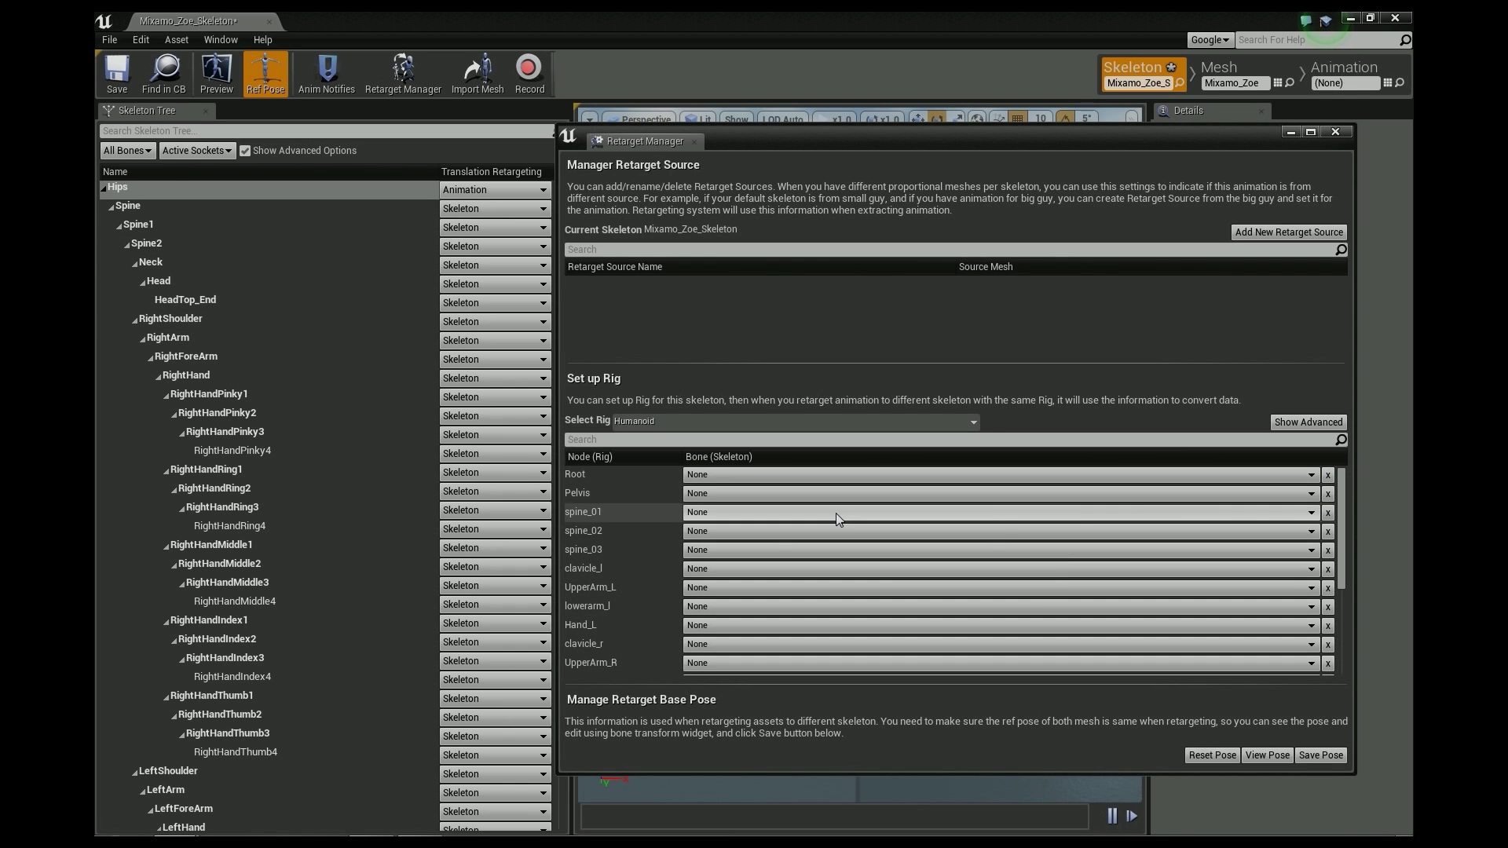
left_click(704, 475)
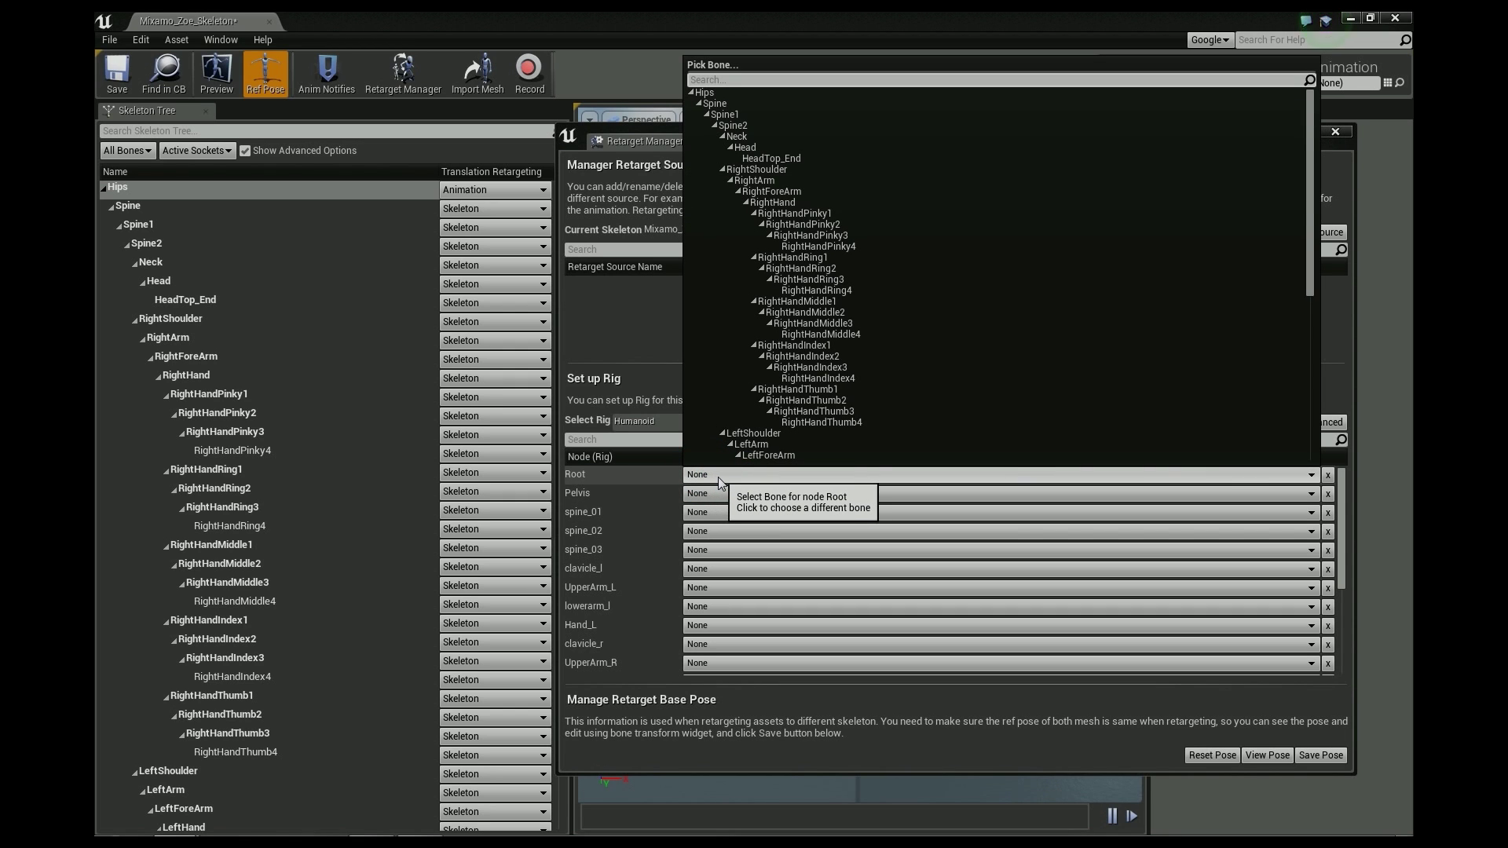
left_click(719, 478)
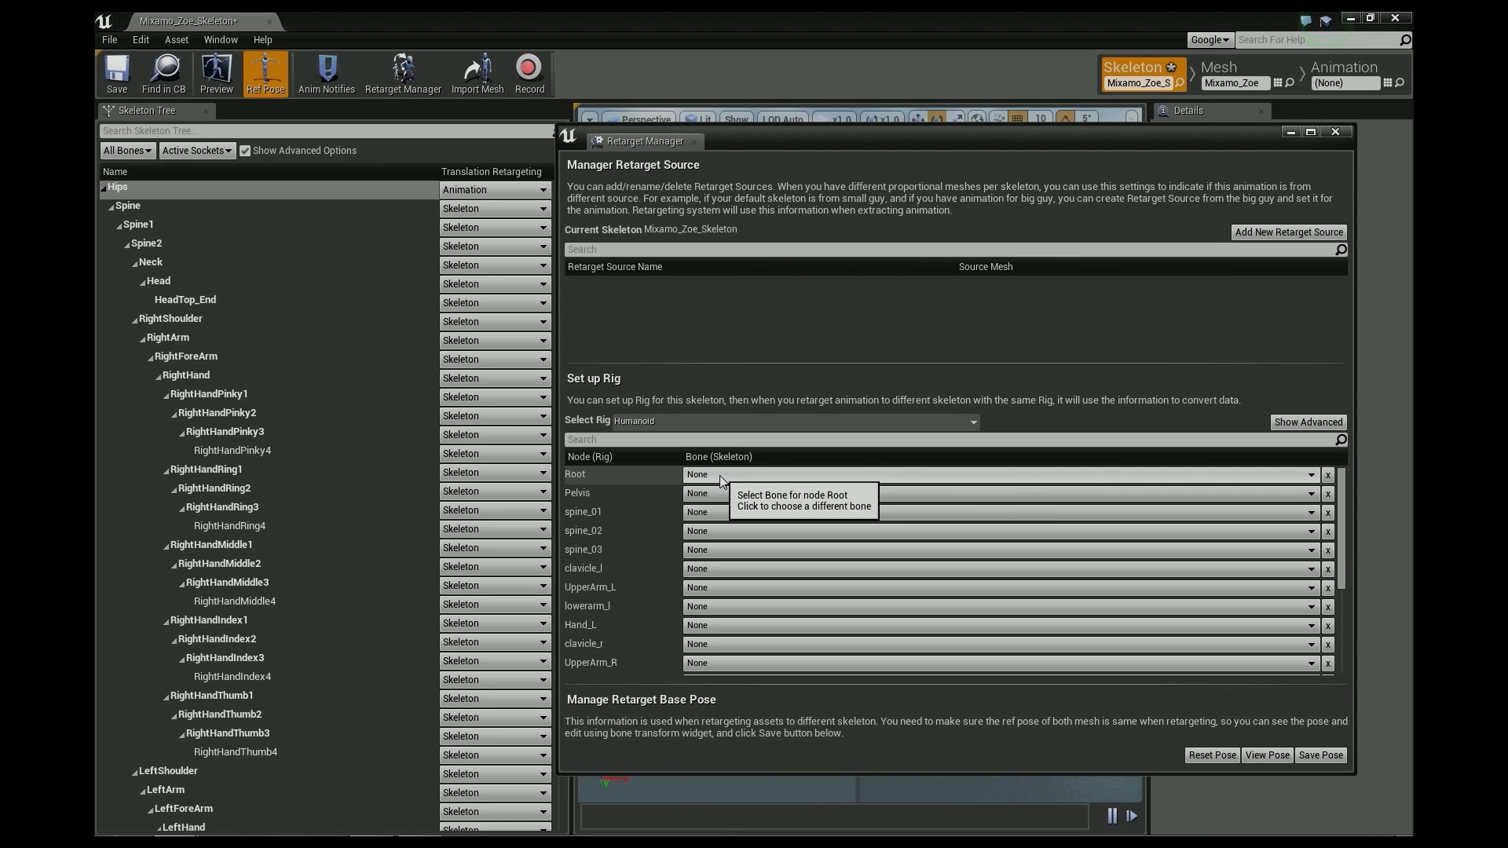
Step: Map Pelvis, spine_01, spine_02 and spine_03 to Hips, Spine, Spine1 and Spine2
left_click(718, 493)
left_click(724, 115)
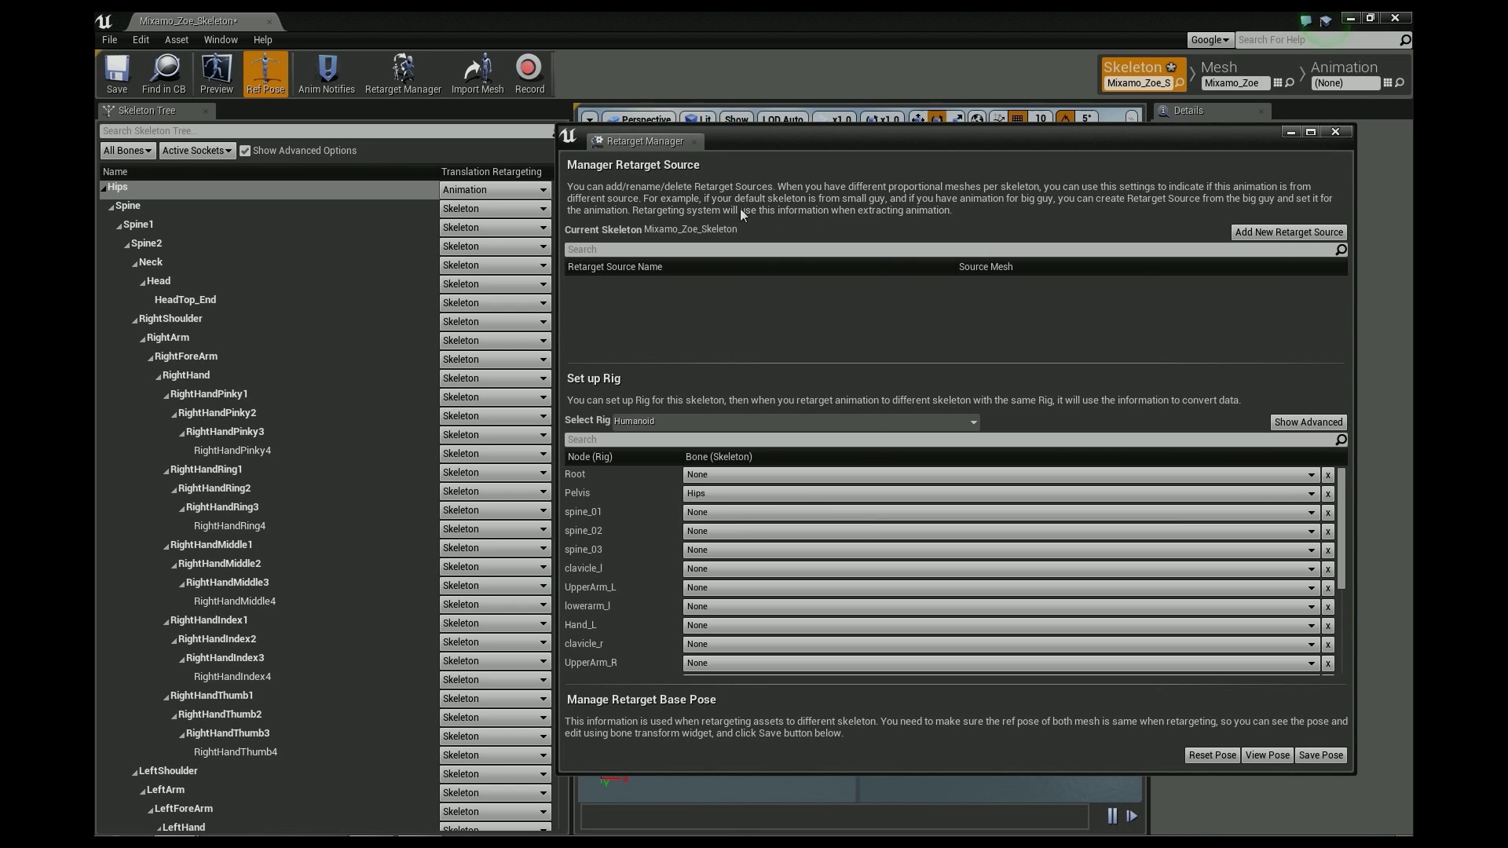
left_click(704, 512)
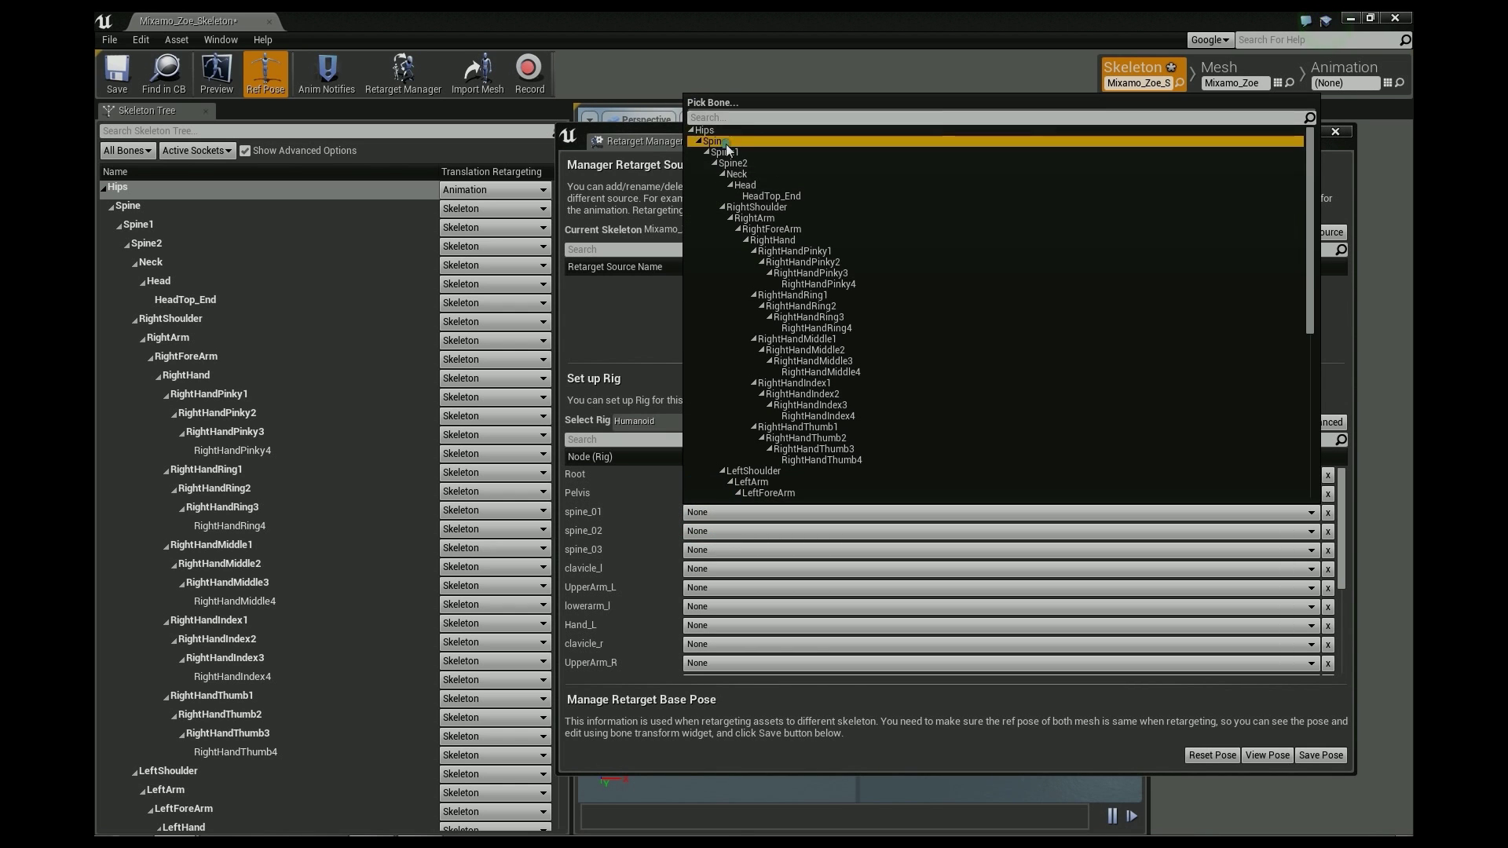
left_click(726, 142)
left_click(730, 531)
left_click(729, 171)
left_click(727, 550)
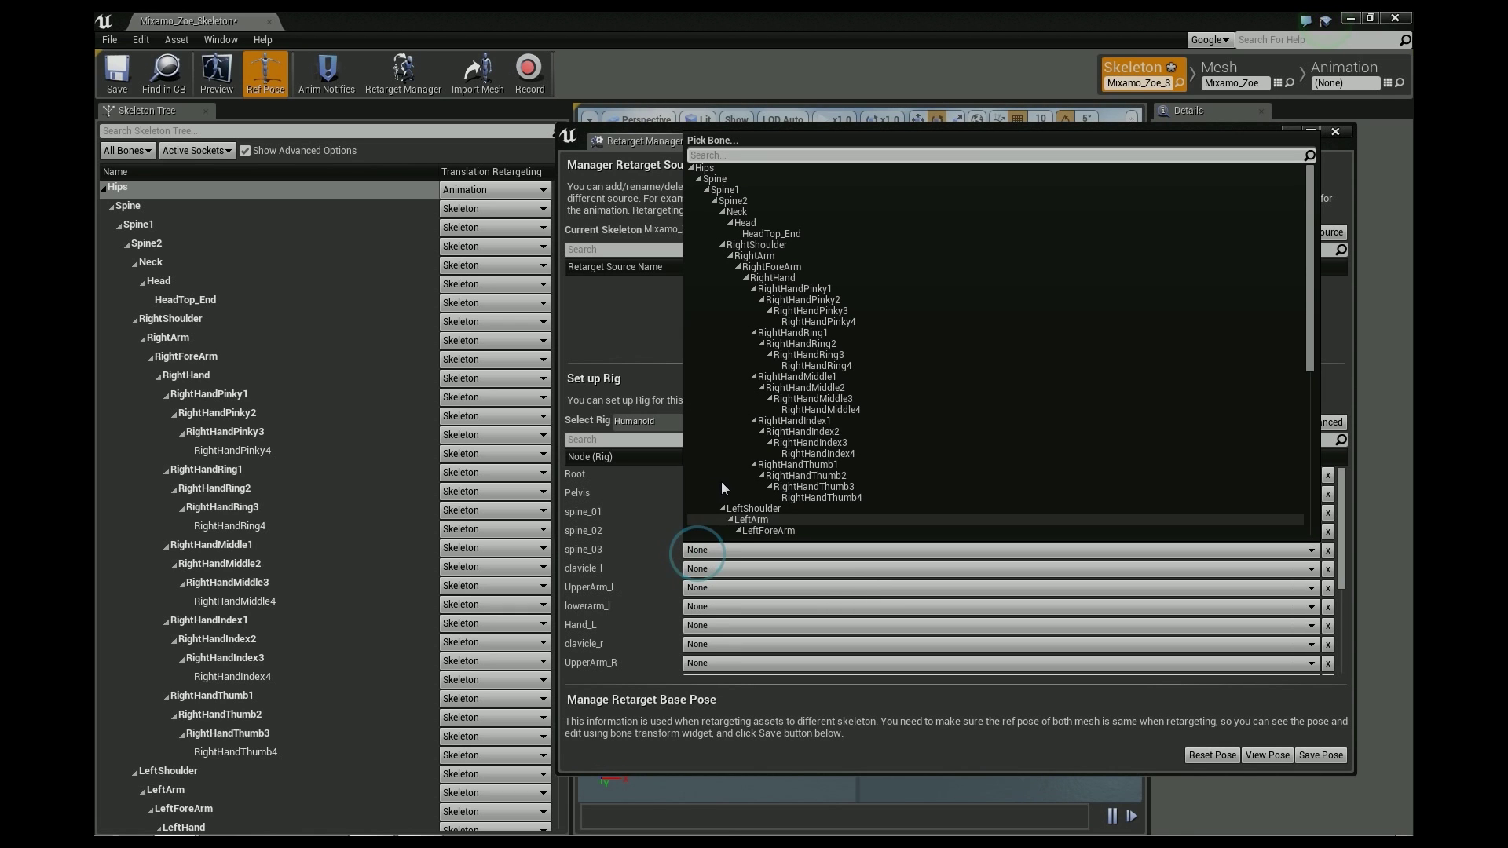
left_click(743, 203)
Step: Map clavicle_l, UpperArm_L and lowerarm_l to LeftShoulder, LeftArm and LeftForeArm
left_click(702, 570)
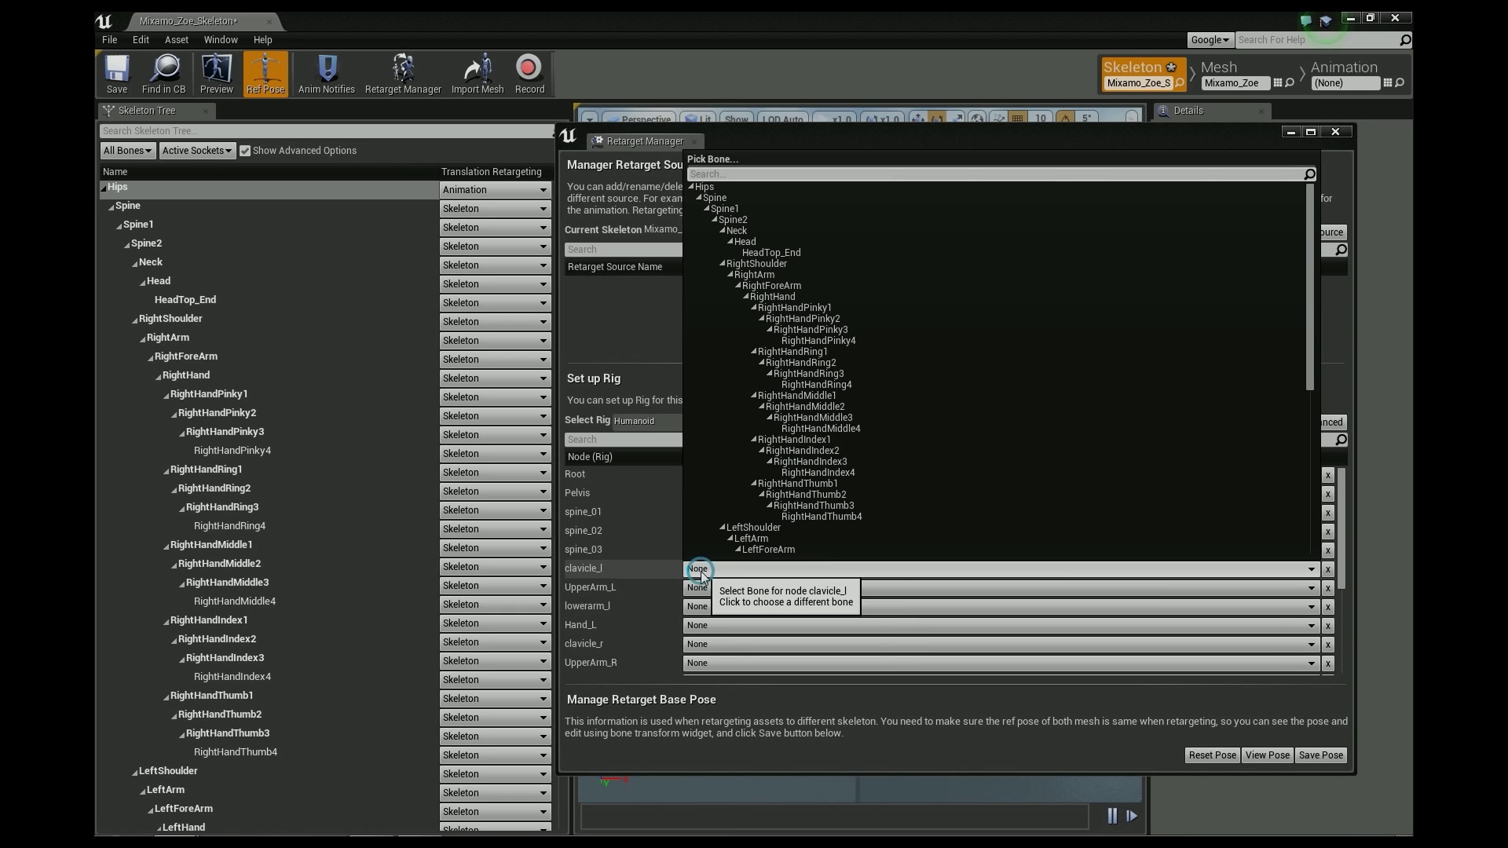
scroll(766, 448, "down", 2)
left_click(765, 454)
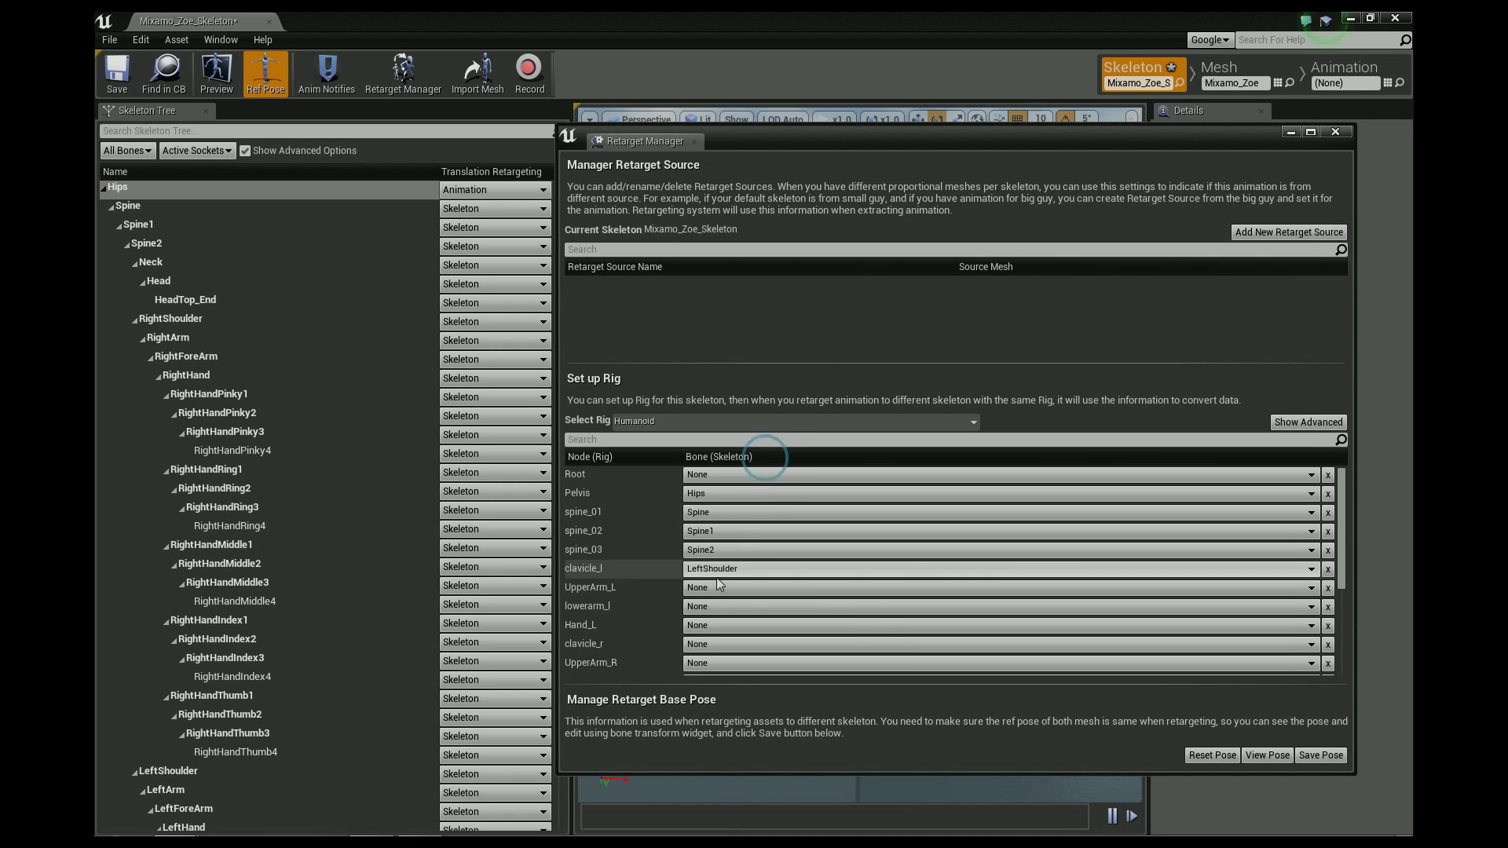
left_click(704, 588)
scroll(765, 508, "down", 2)
left_click(765, 507)
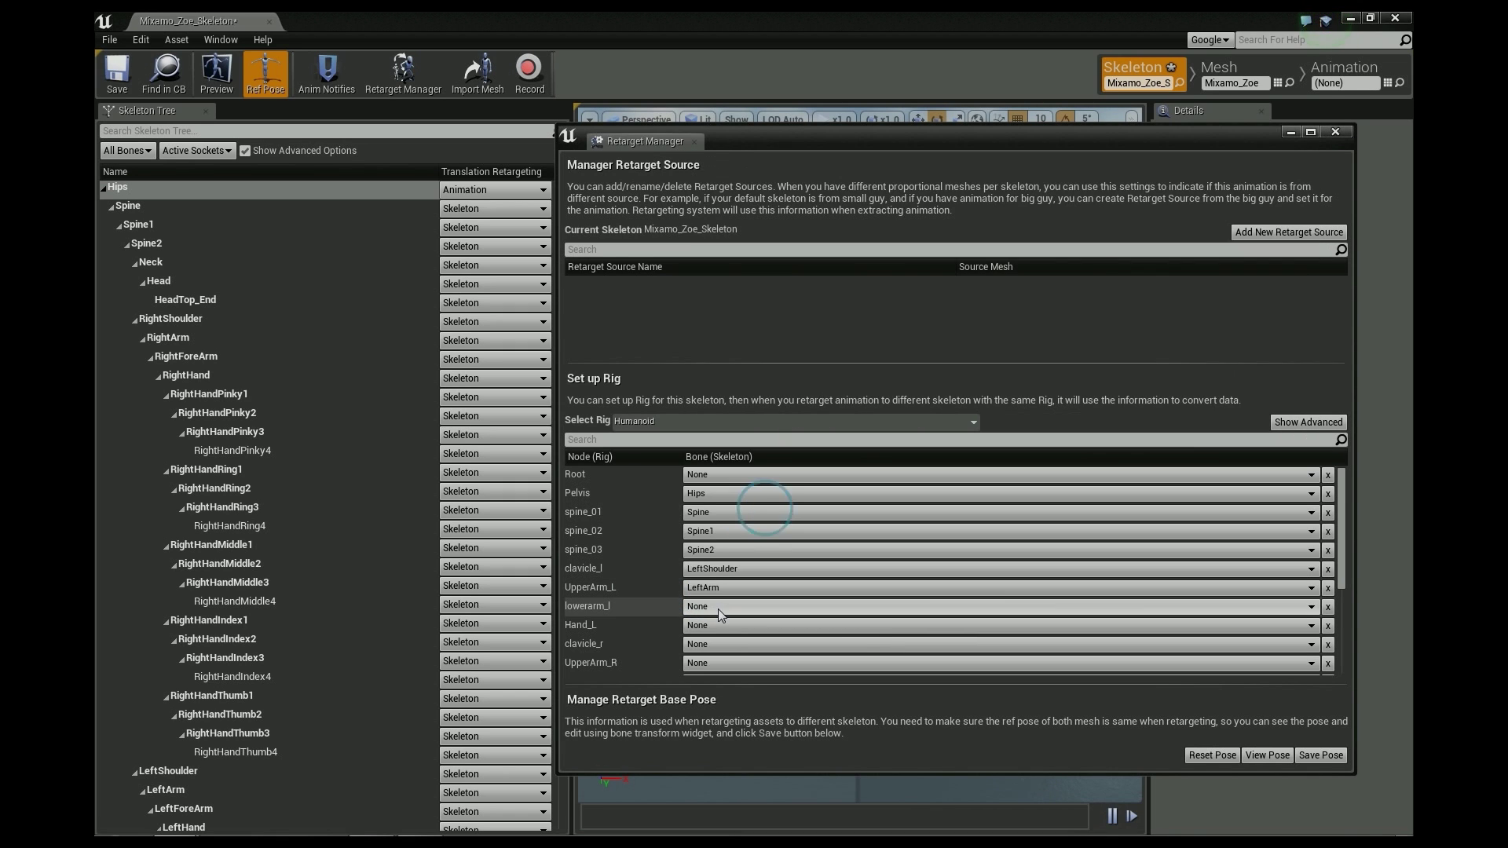
left_click(712, 608)
scroll(797, 487, "down", 3)
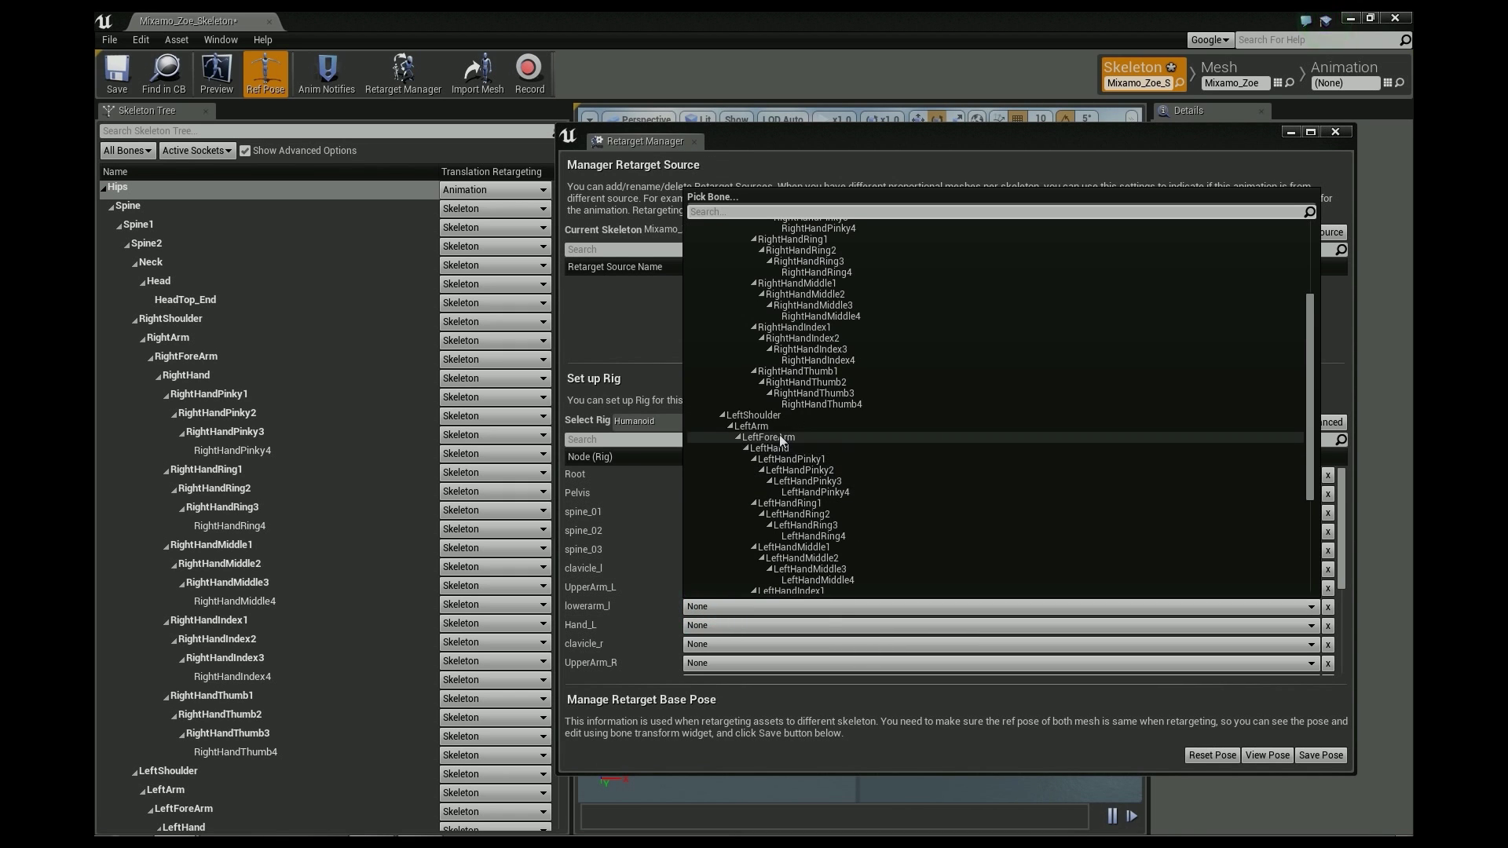
left_click(779, 436)
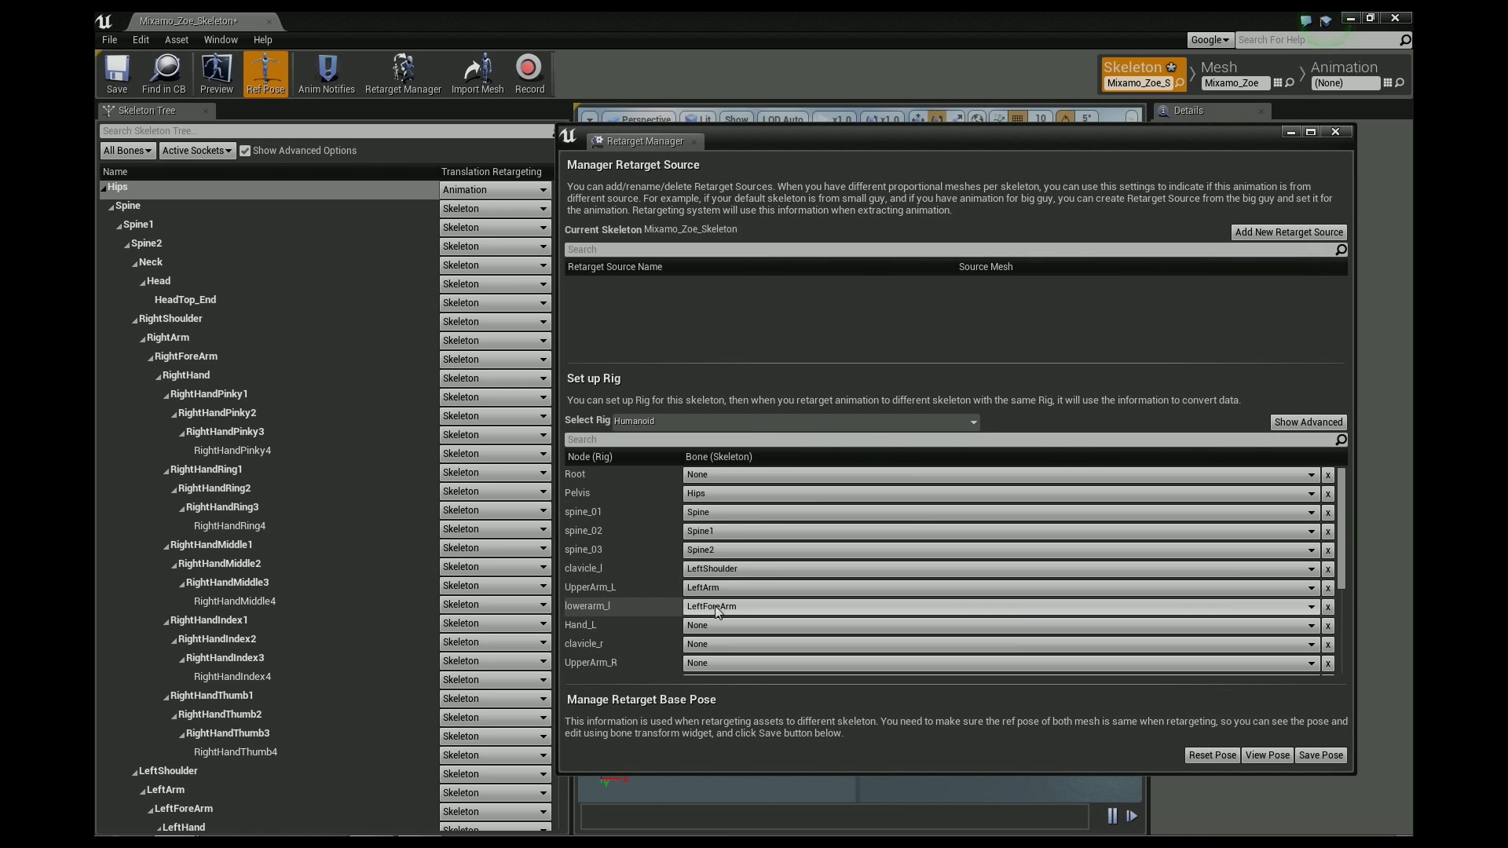
scroll(724, 601, "down", 2)
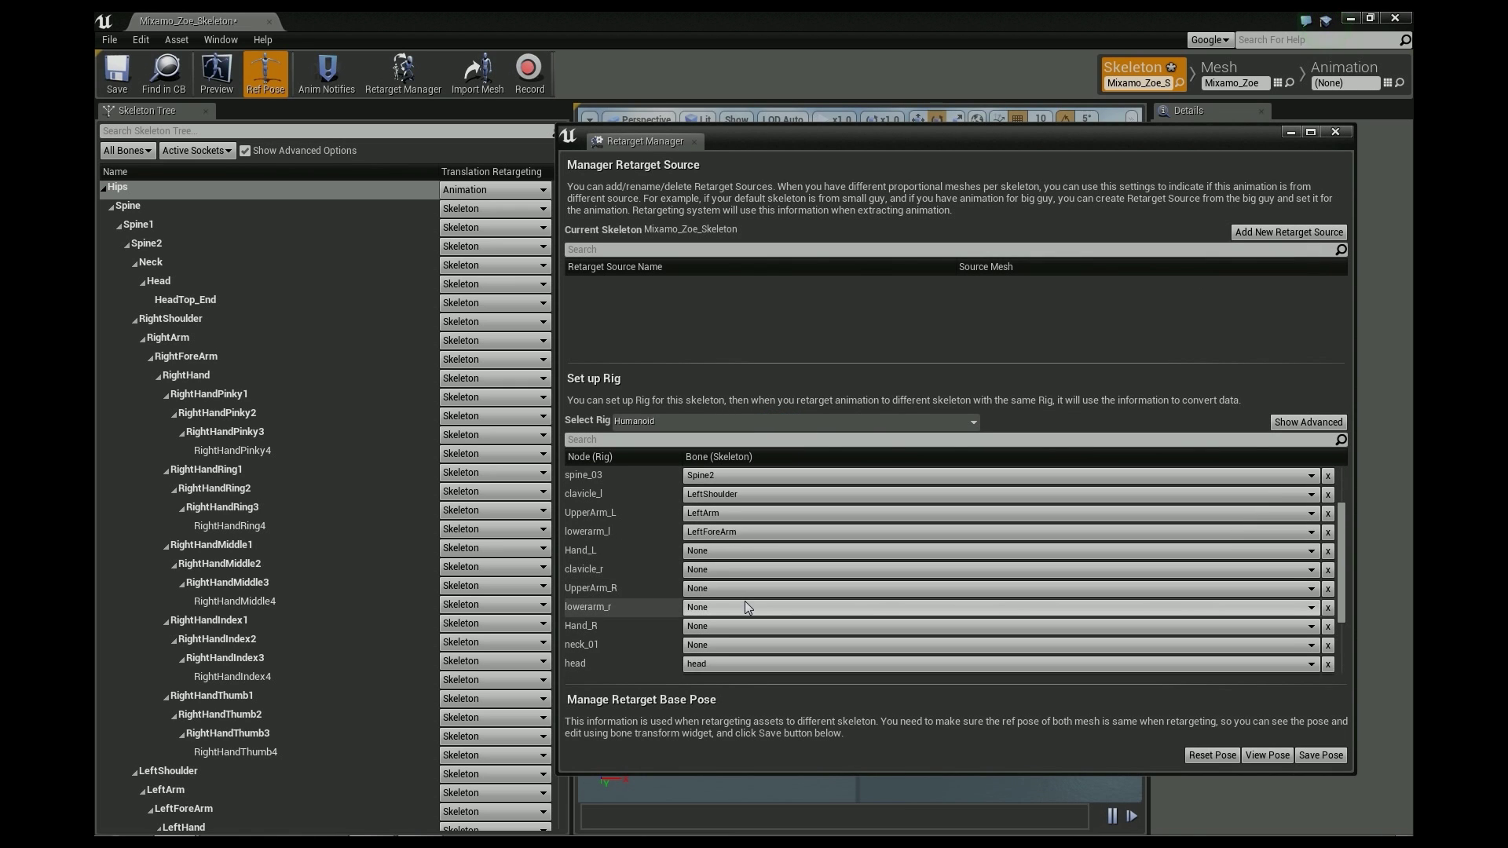
Step: Map Hand_L to LeftHand and clavicle_r to RightShoulder
left_click(713, 552)
scroll(837, 413, "down", 6)
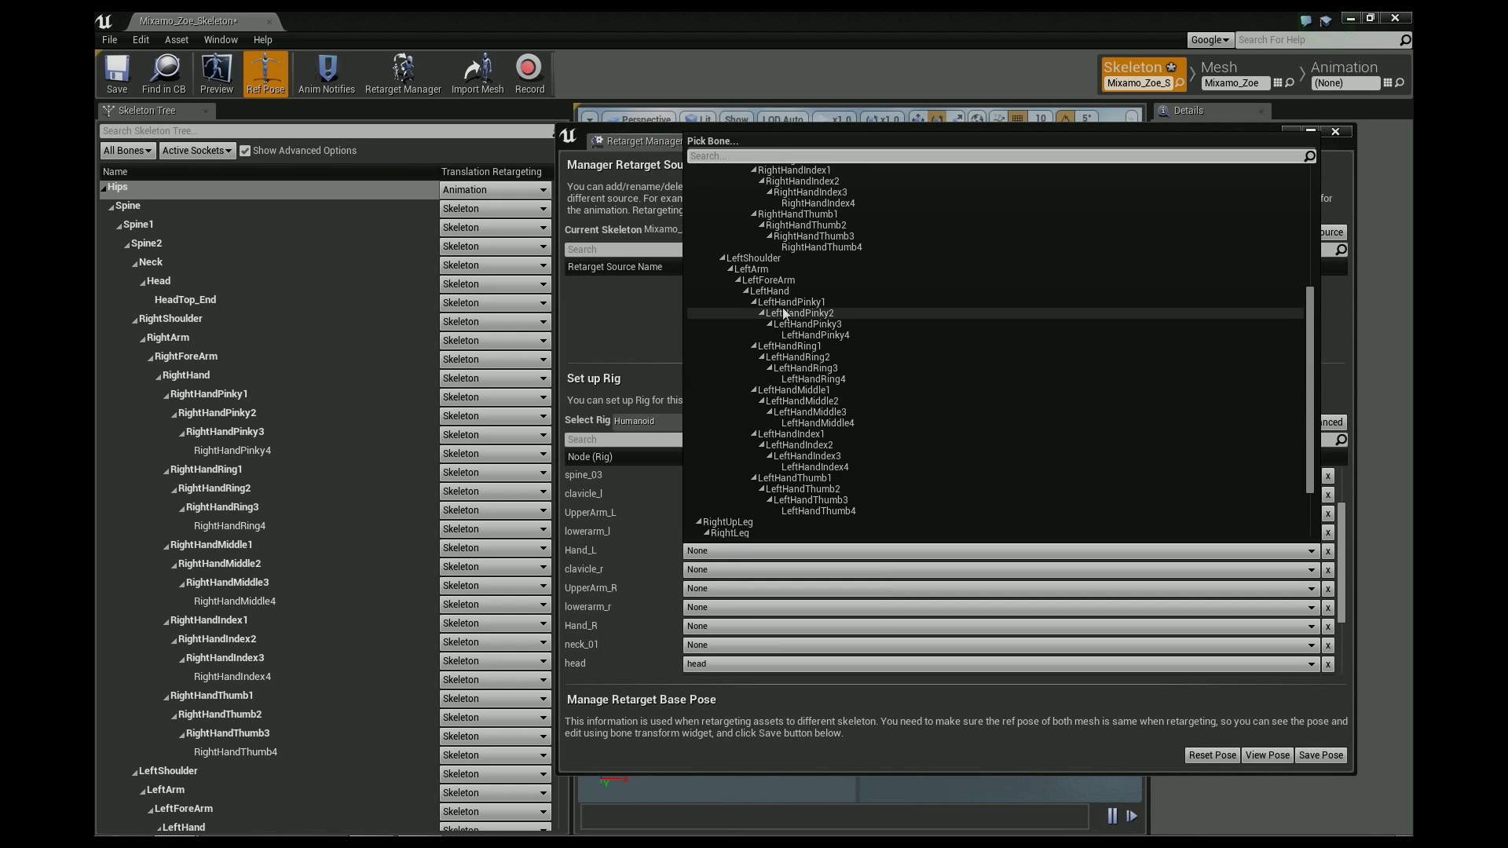
left_click(769, 292)
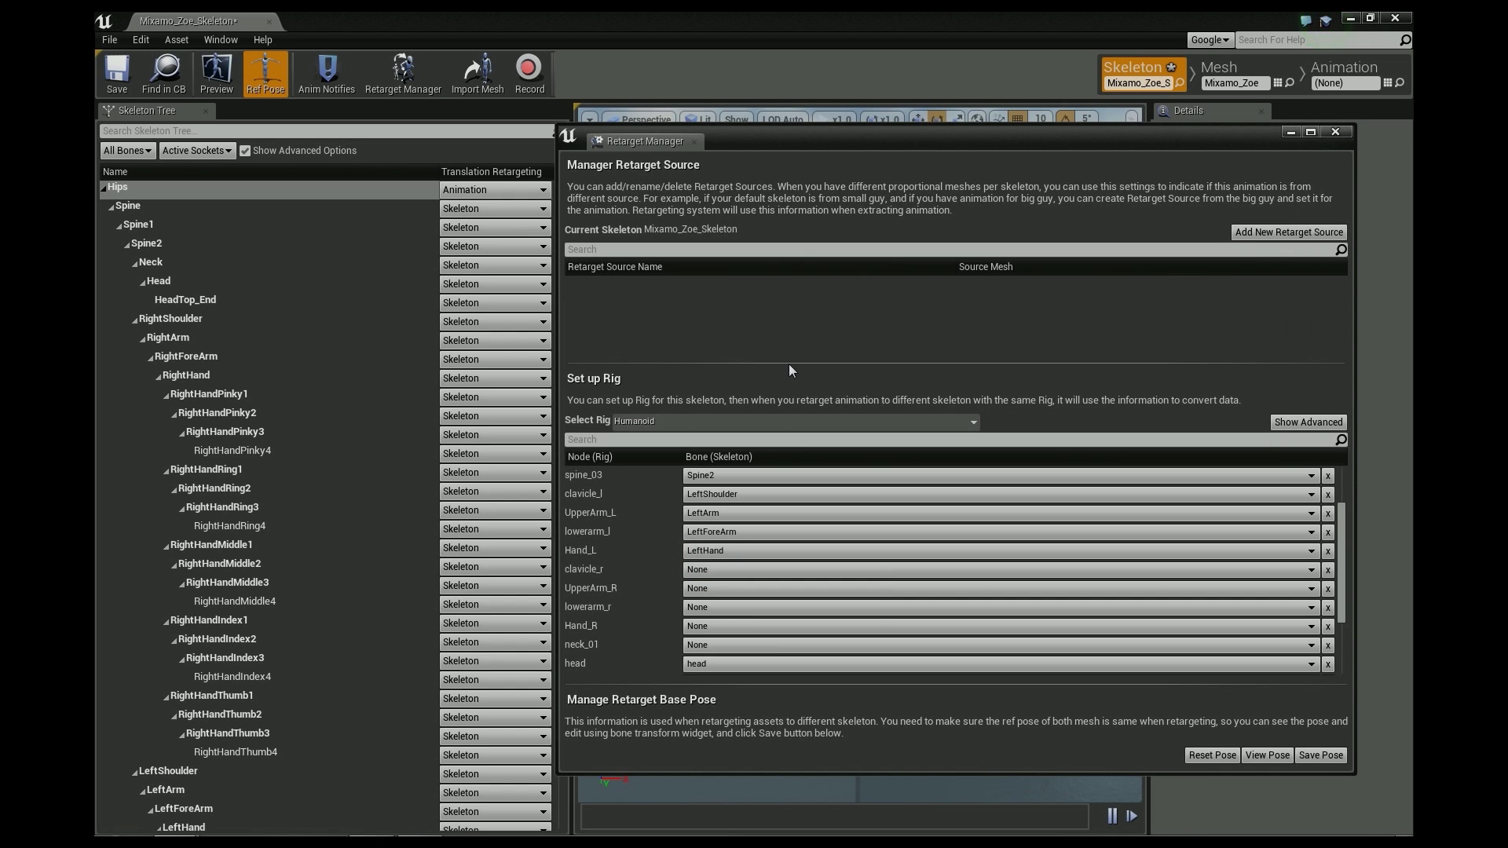
left_click(718, 568)
scroll(831, 444, "down", 5)
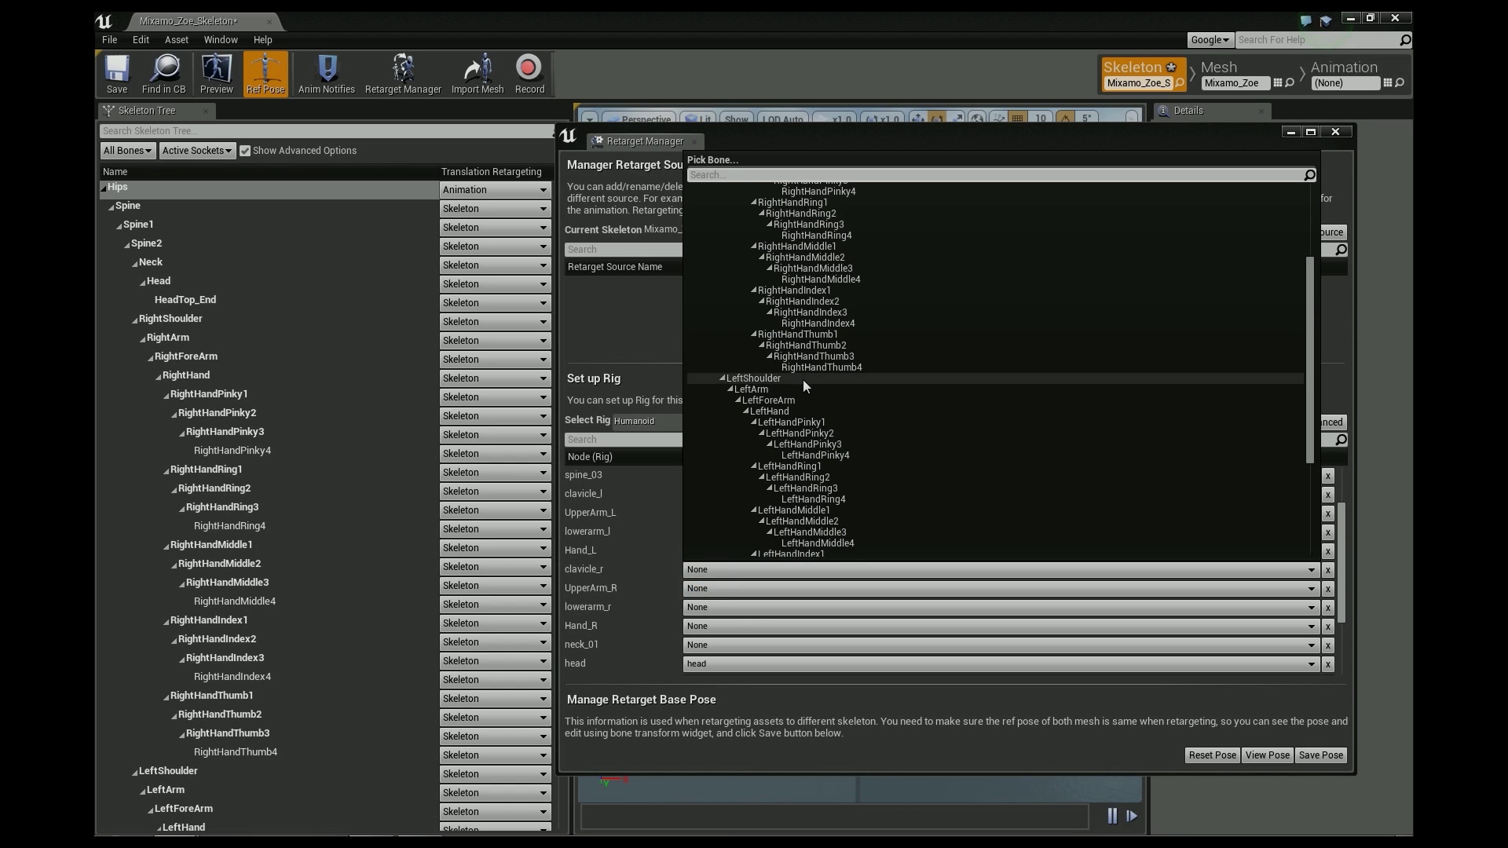
scroll(785, 330, "up", 5)
left_click(757, 264)
Step: Map UpperArm_R, lowerarm_r, Hand_R and neck_01 to RightArm, RightForeArm, RightHand and Neck
left_click(707, 588)
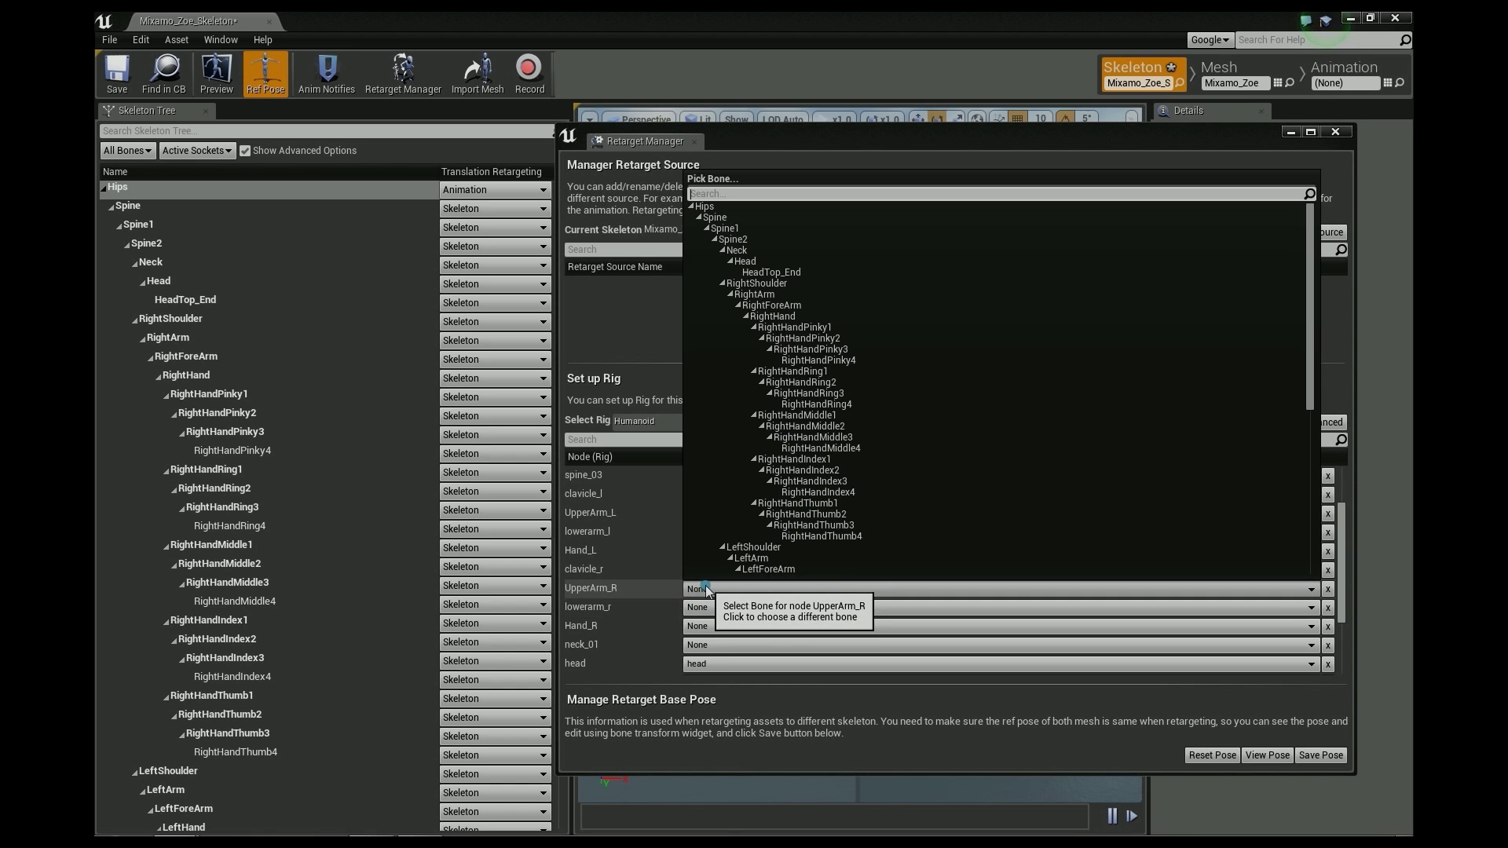
left_click(756, 295)
left_click(707, 608)
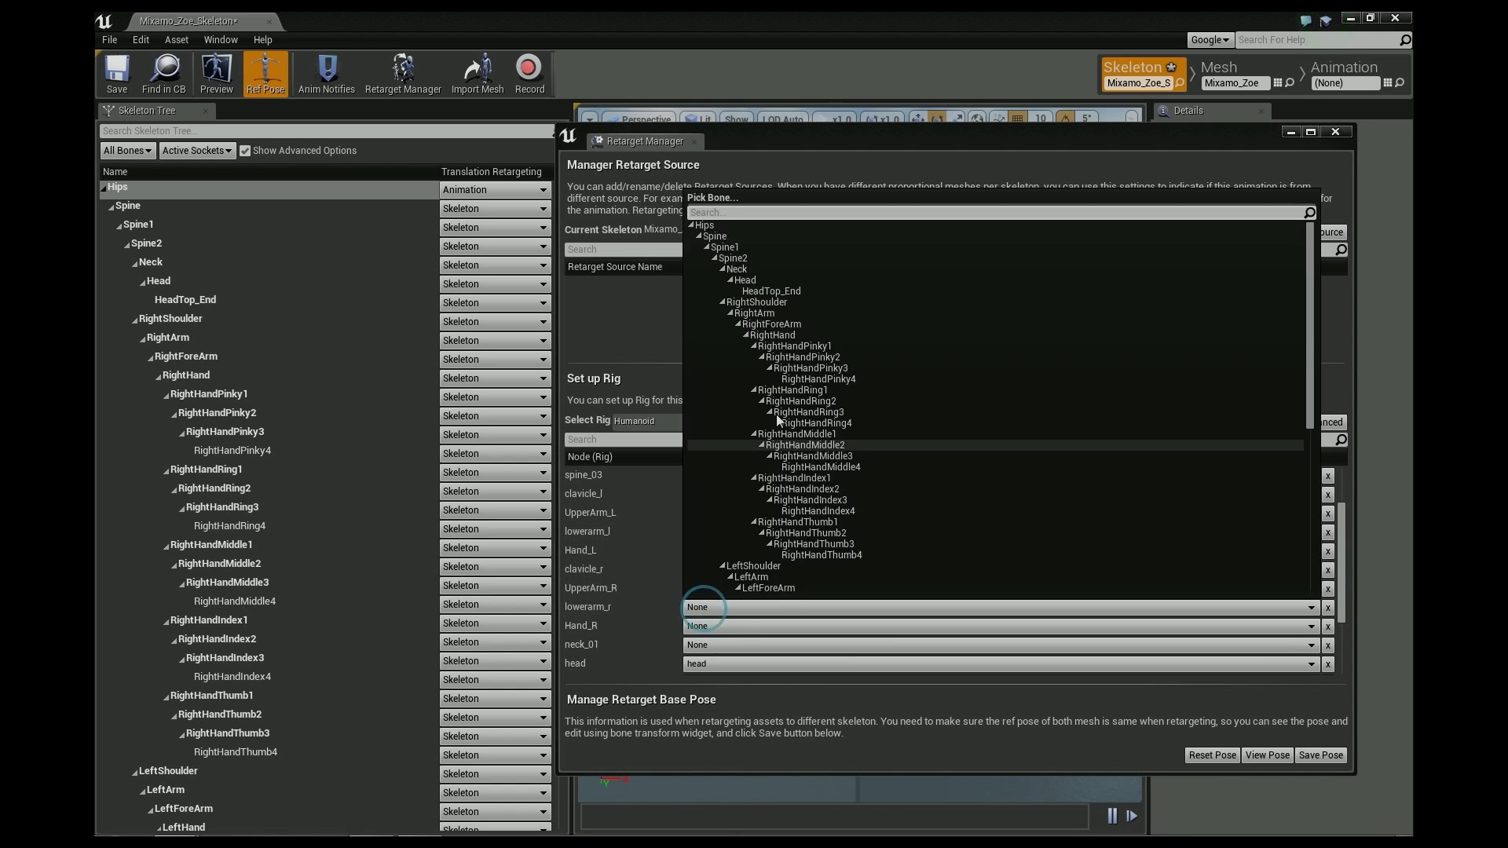
left_click(772, 328)
left_click(786, 626)
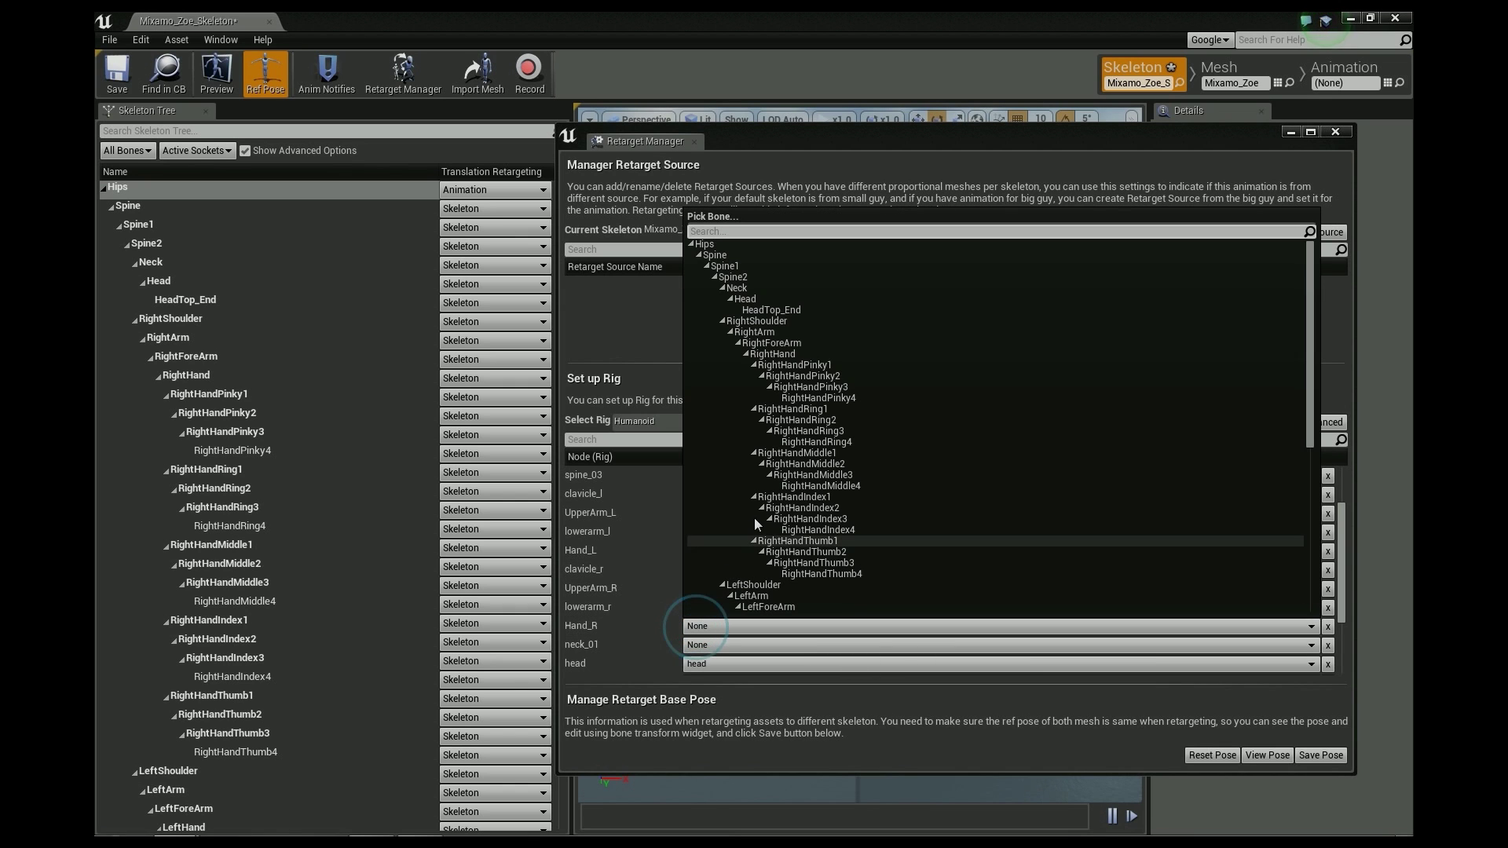
left_click(800, 358)
left_click(711, 645)
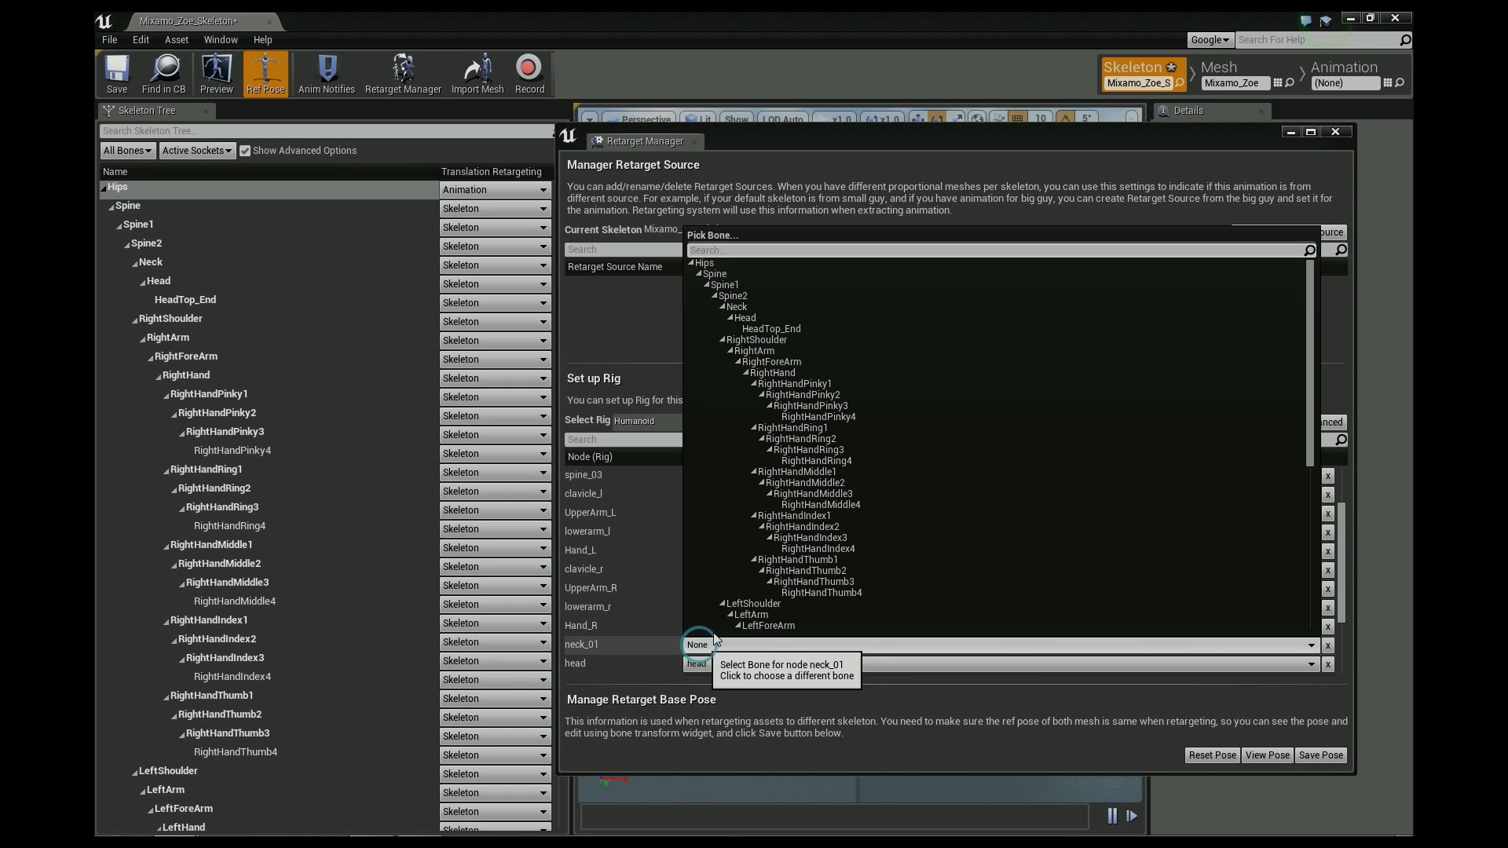
left_click(752, 307)
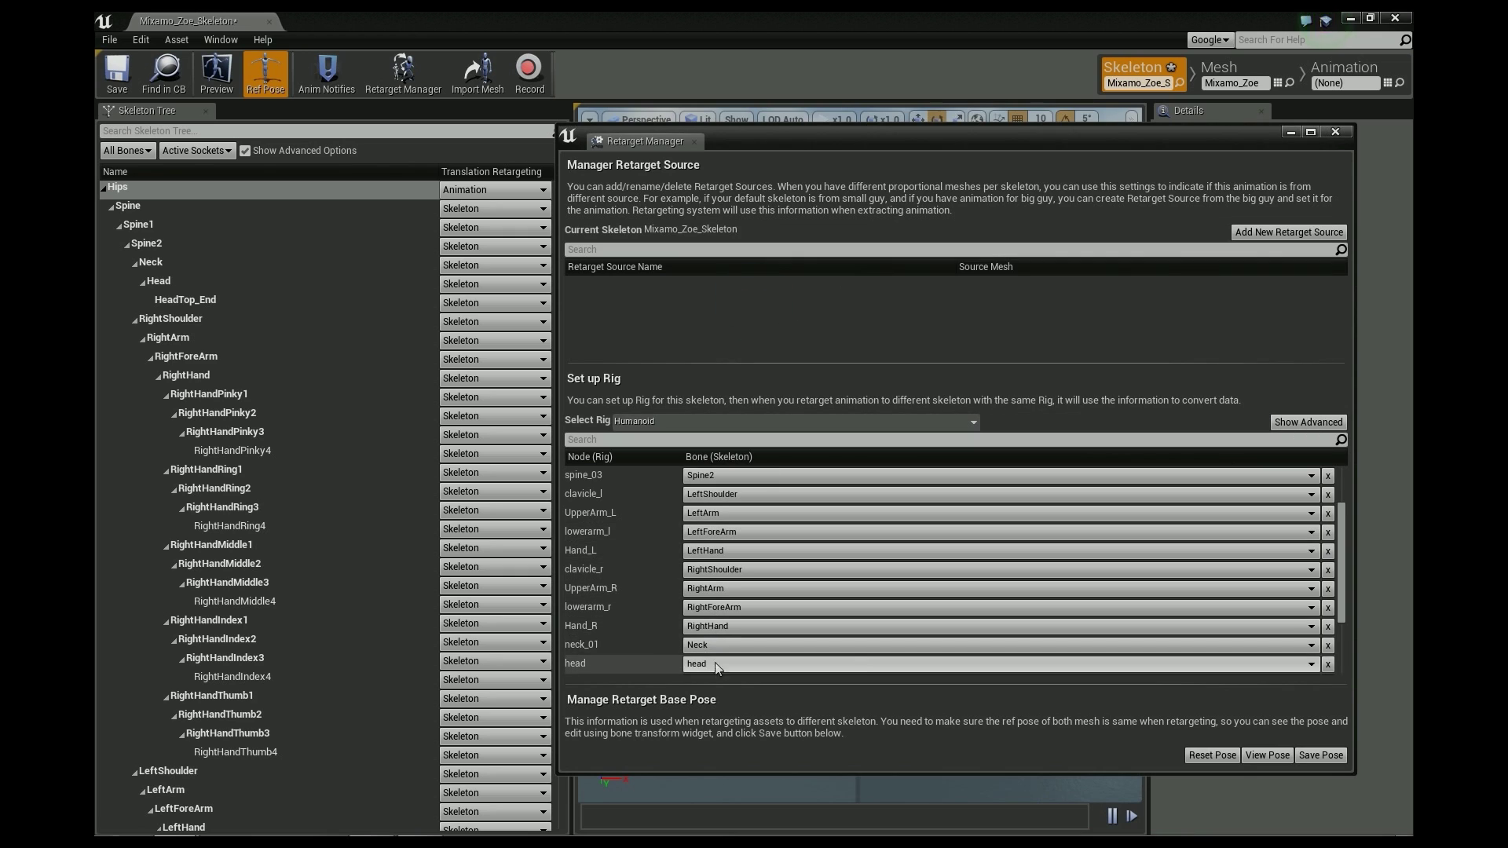
left_click_drag(1343, 546, 1349, 600)
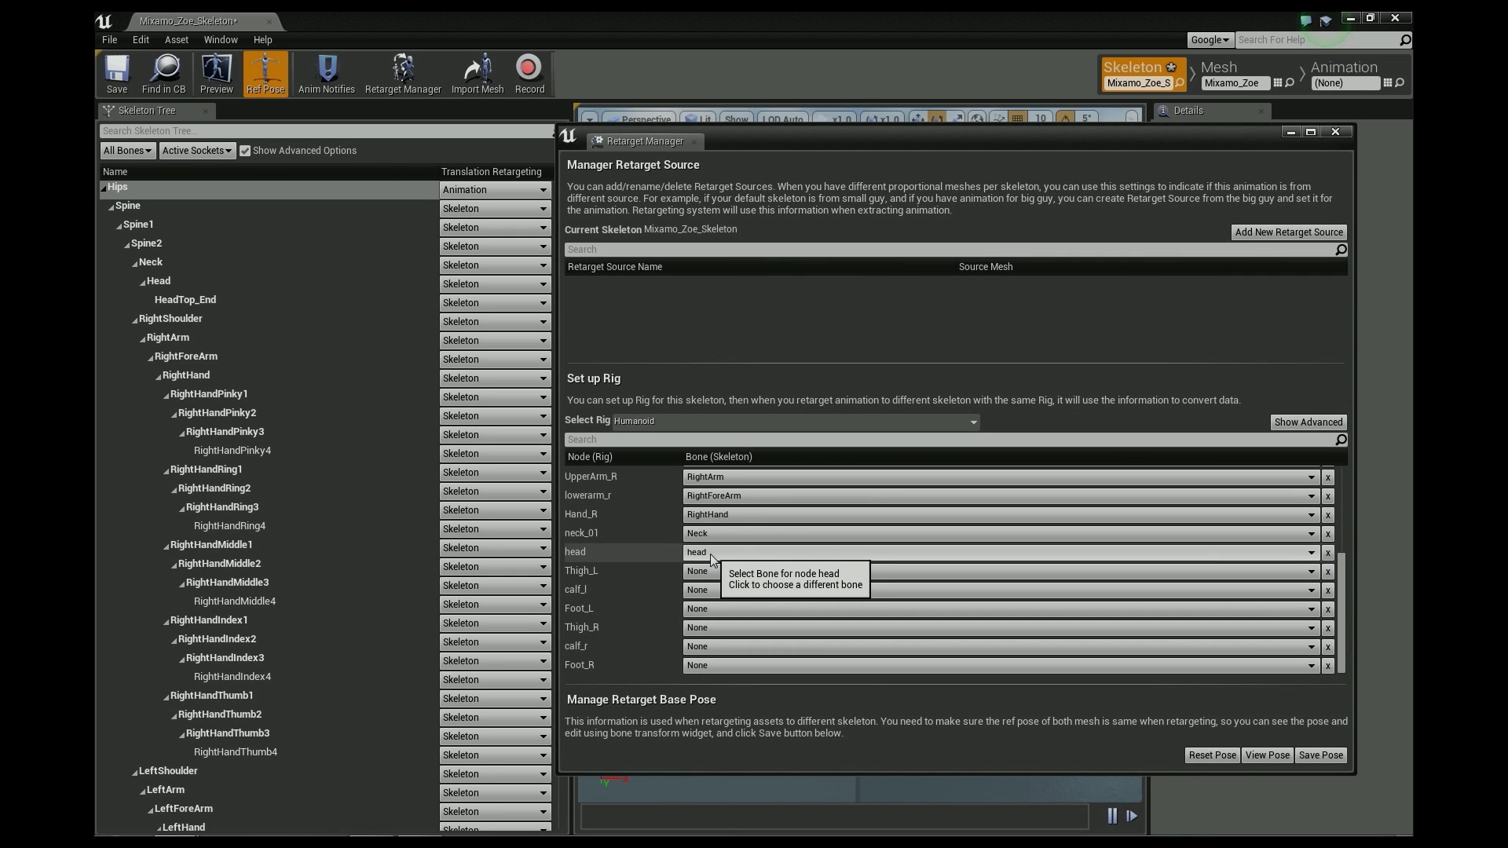
Step: Map Thigh_L, calf_l and Foot_L to LeftUpLeg, LeftLeg and LeftFoot
left_click(717, 581)
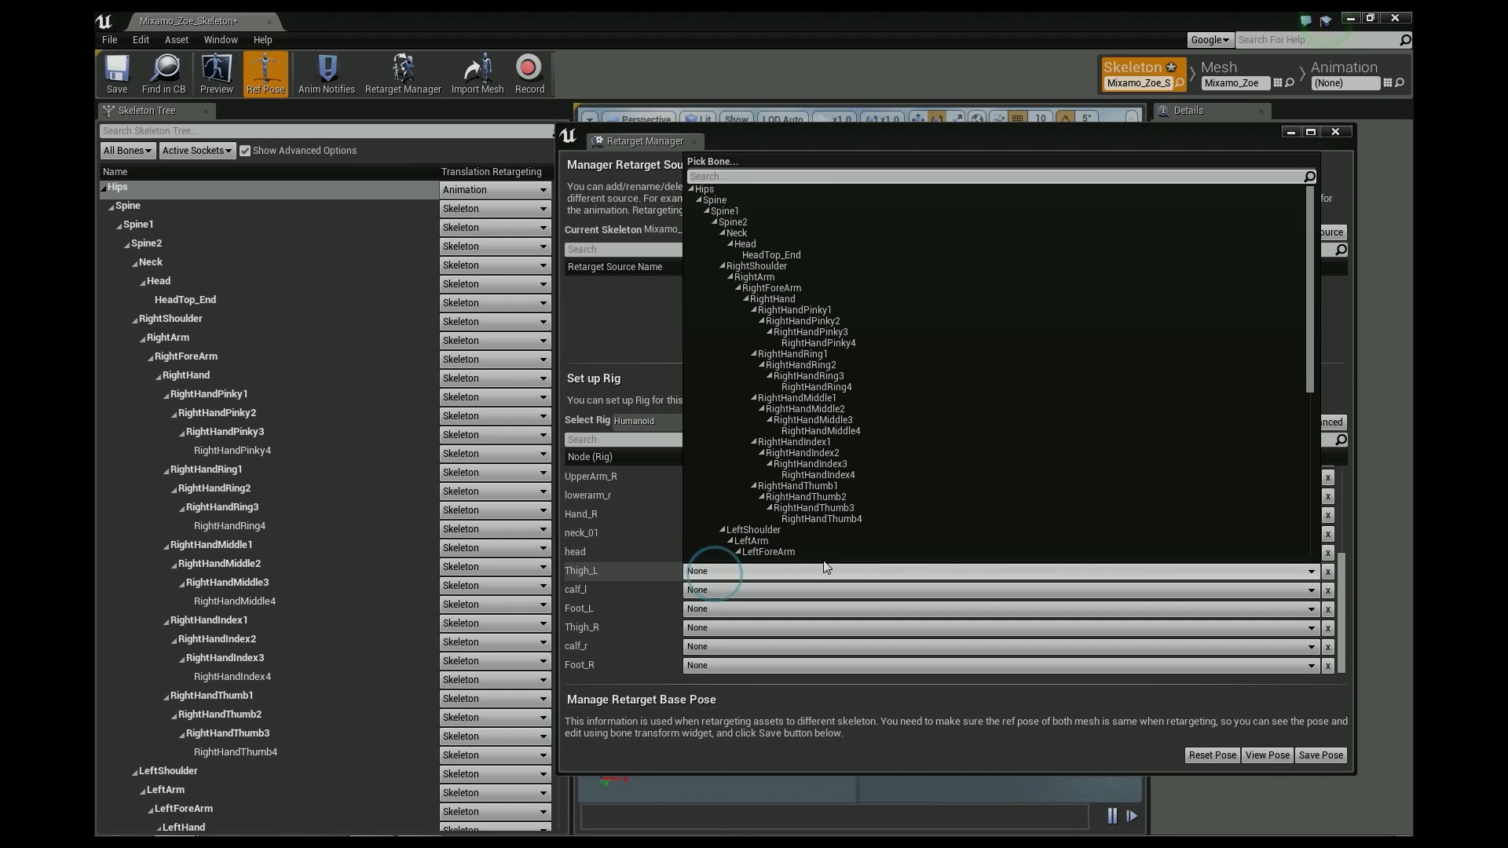
left_click_drag(1310, 276, 1328, 472)
left_click(784, 509)
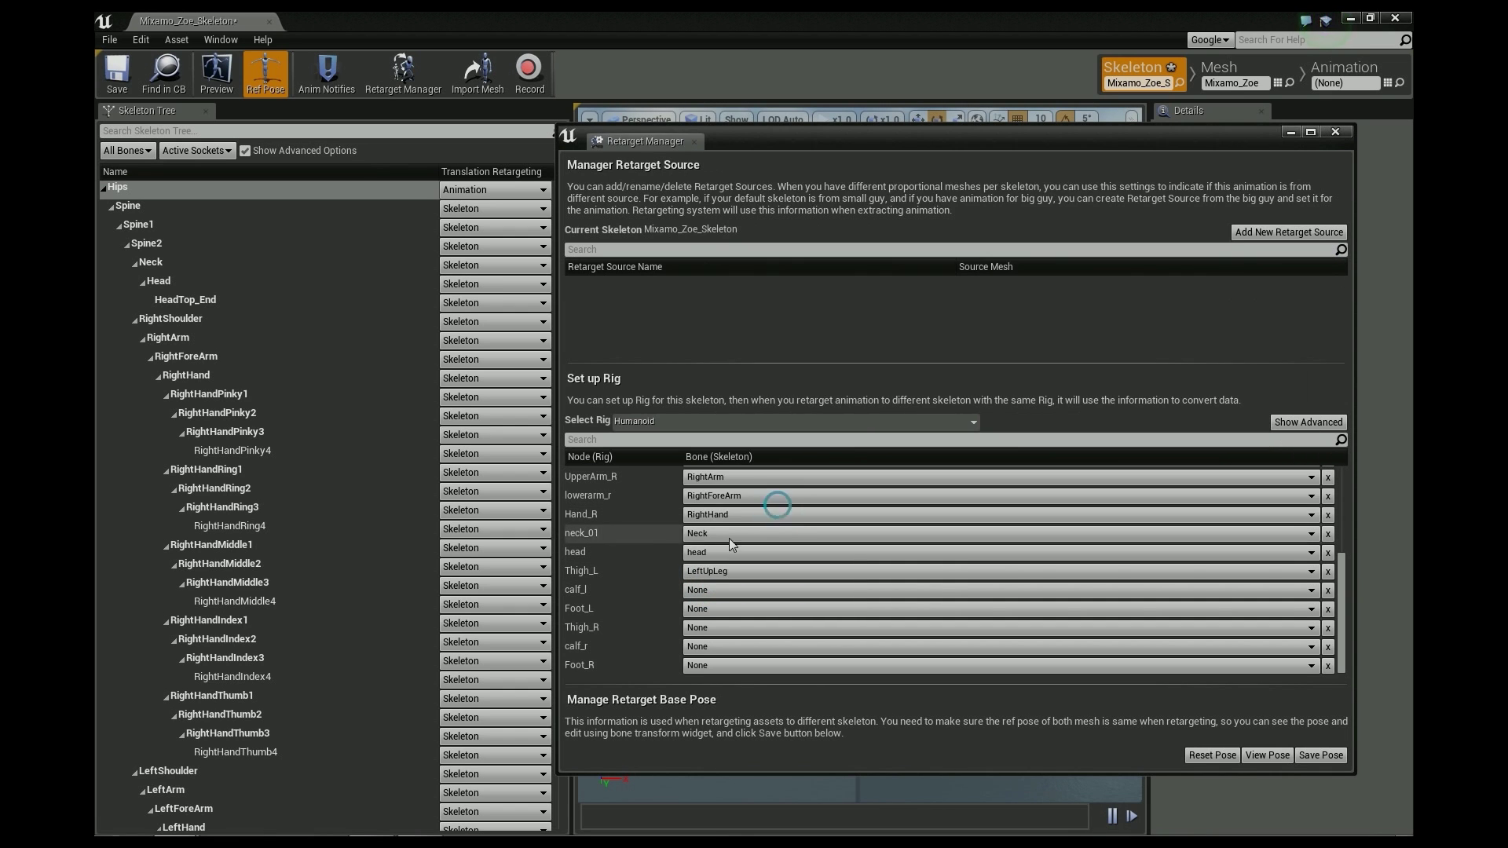
left_click(702, 590)
scroll(802, 510, "down", 10)
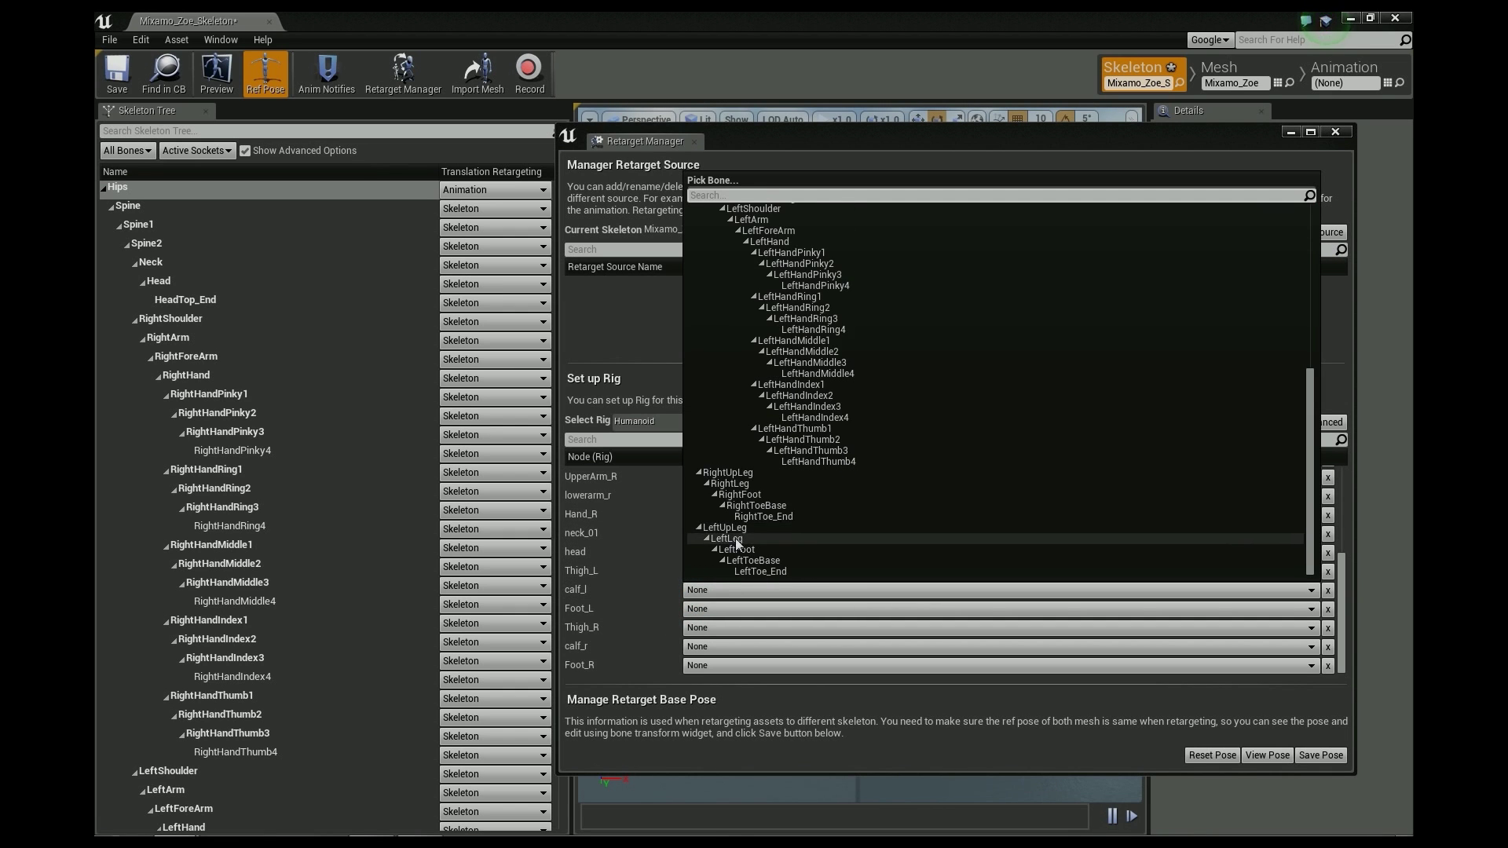
left_click(735, 539)
left_click(707, 609)
scroll(770, 544, "down", 10)
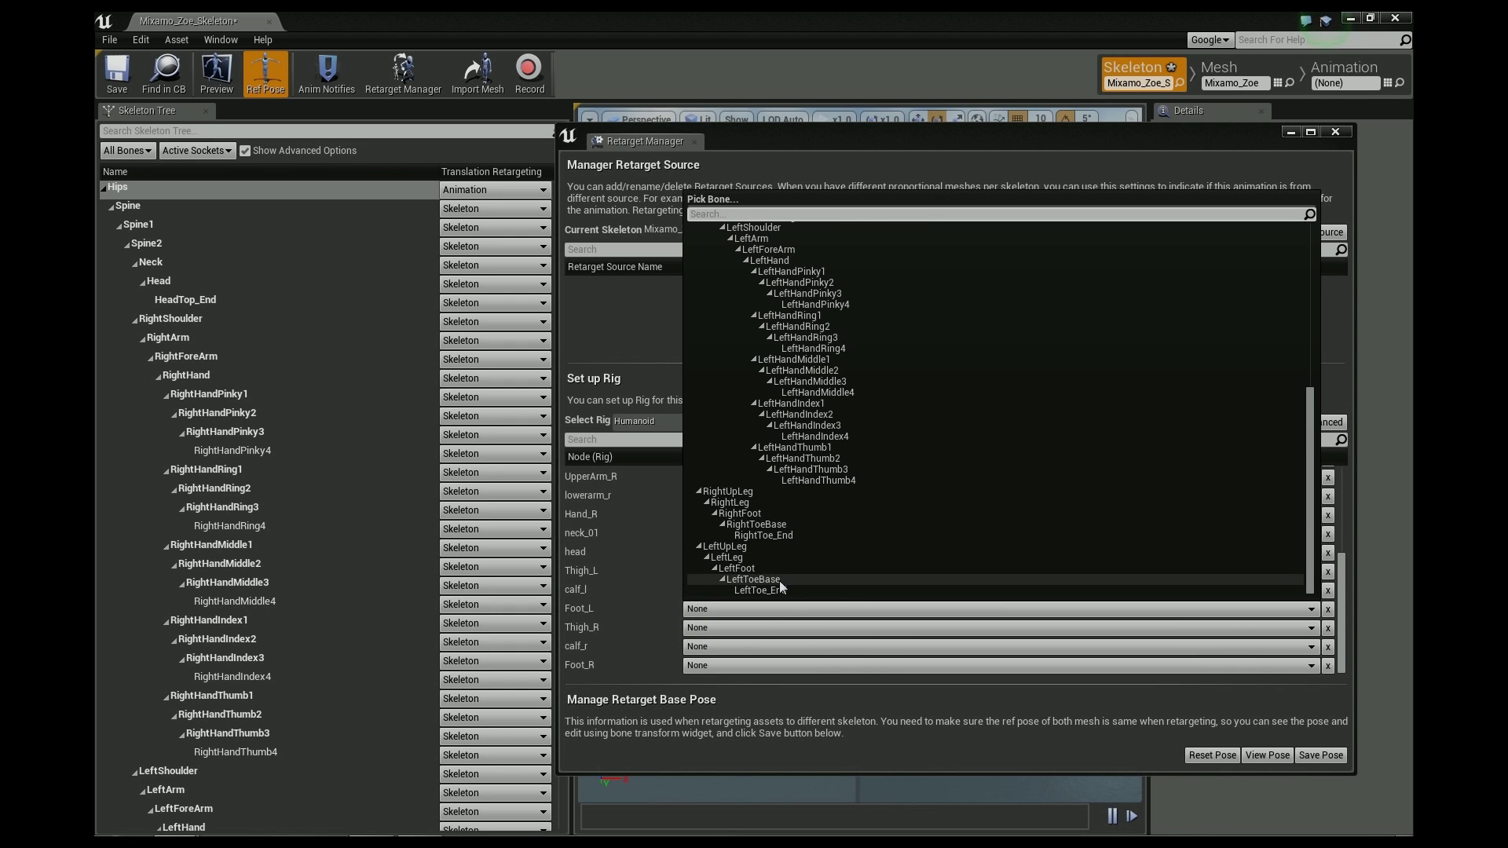
left_click(754, 570)
Step: Map Thigh_R, calf_r and Foot_R to RightUpLeg, RightLeg and RightFoot
left_click(706, 629)
scroll(770, 550, "down", 3)
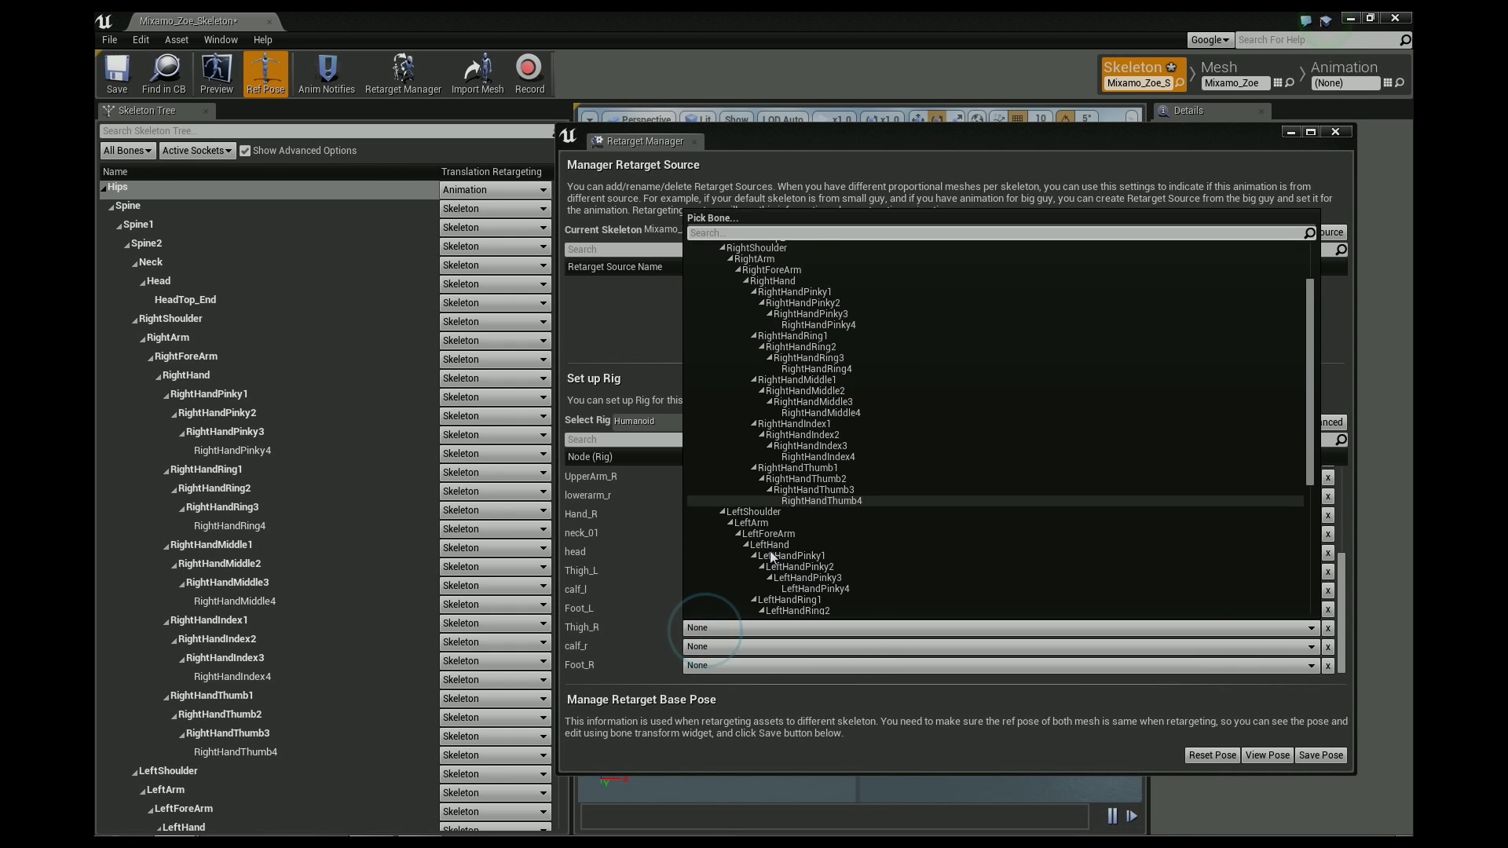
scroll(769, 550, "down", 5)
left_click(730, 512)
left_click(712, 646)
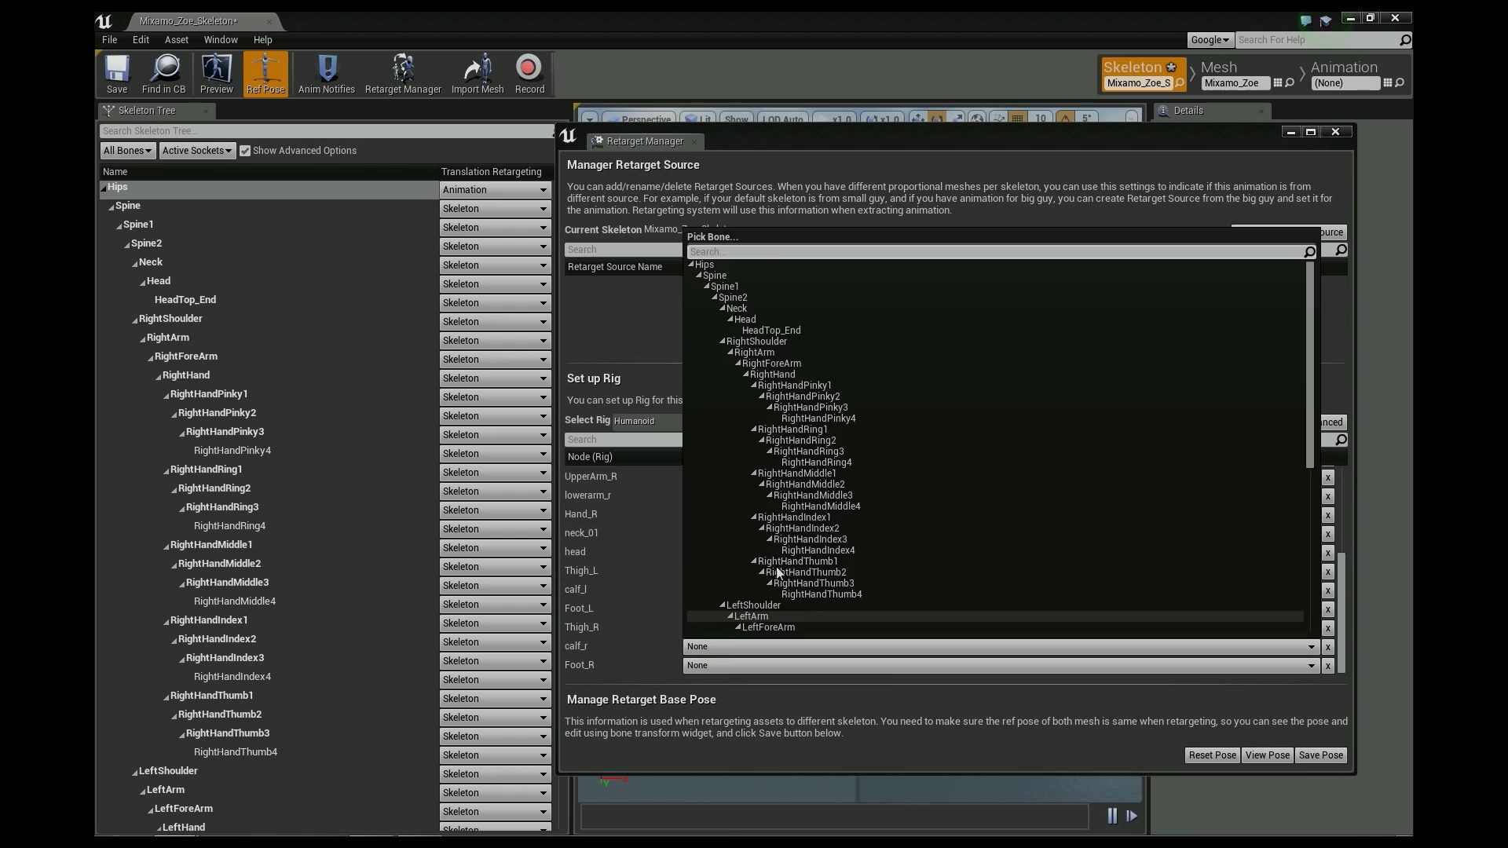
scroll(796, 550, "down", 8)
left_click(748, 544)
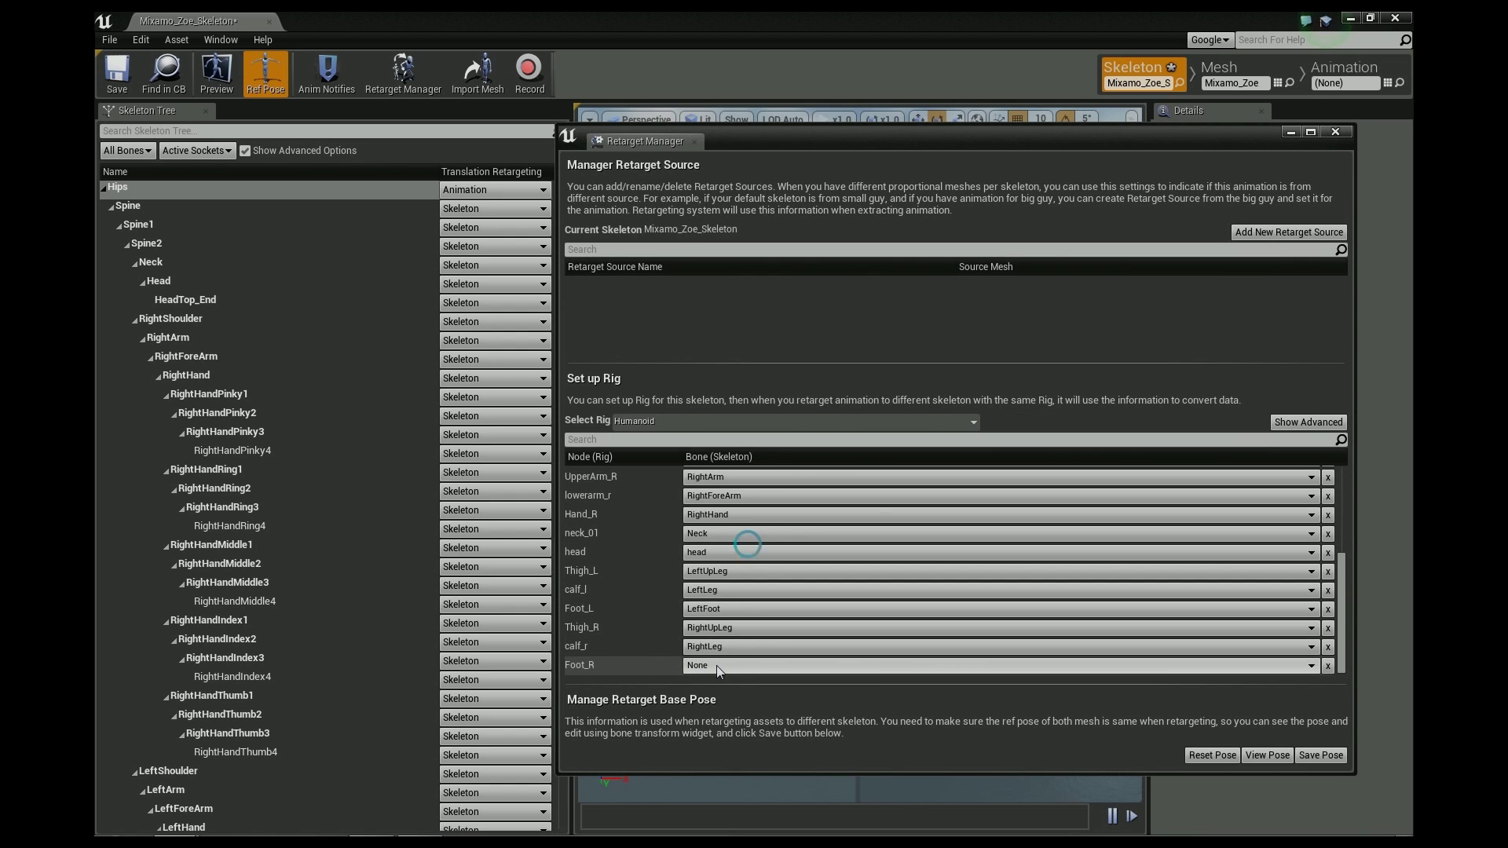
left_click(716, 666)
scroll(831, 546, "down", 8)
left_click(759, 573)
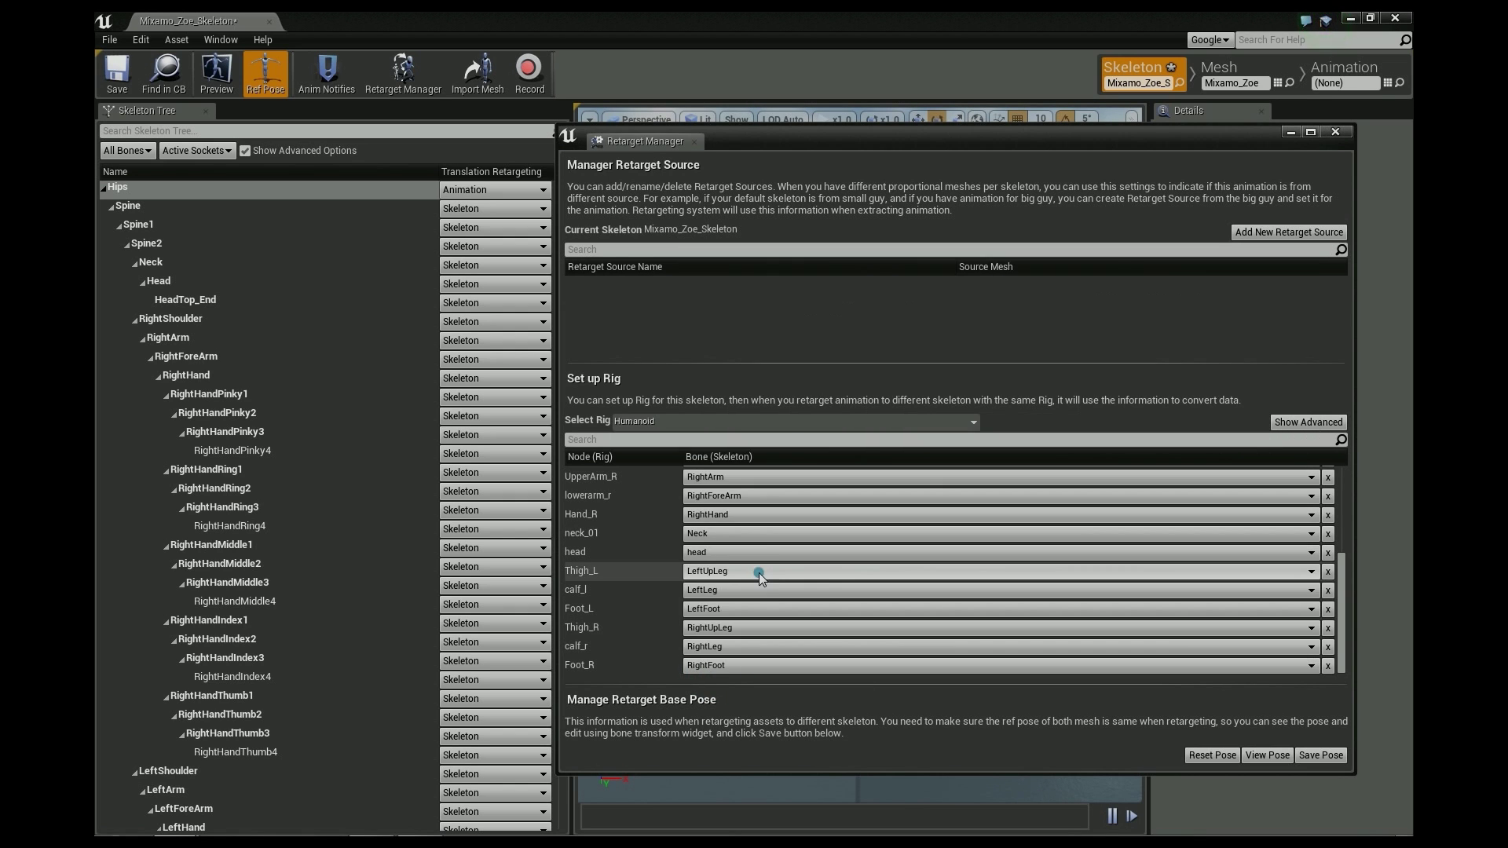
scroll(1346, 589, "up", 5)
scroll(1347, 582, "down", 5)
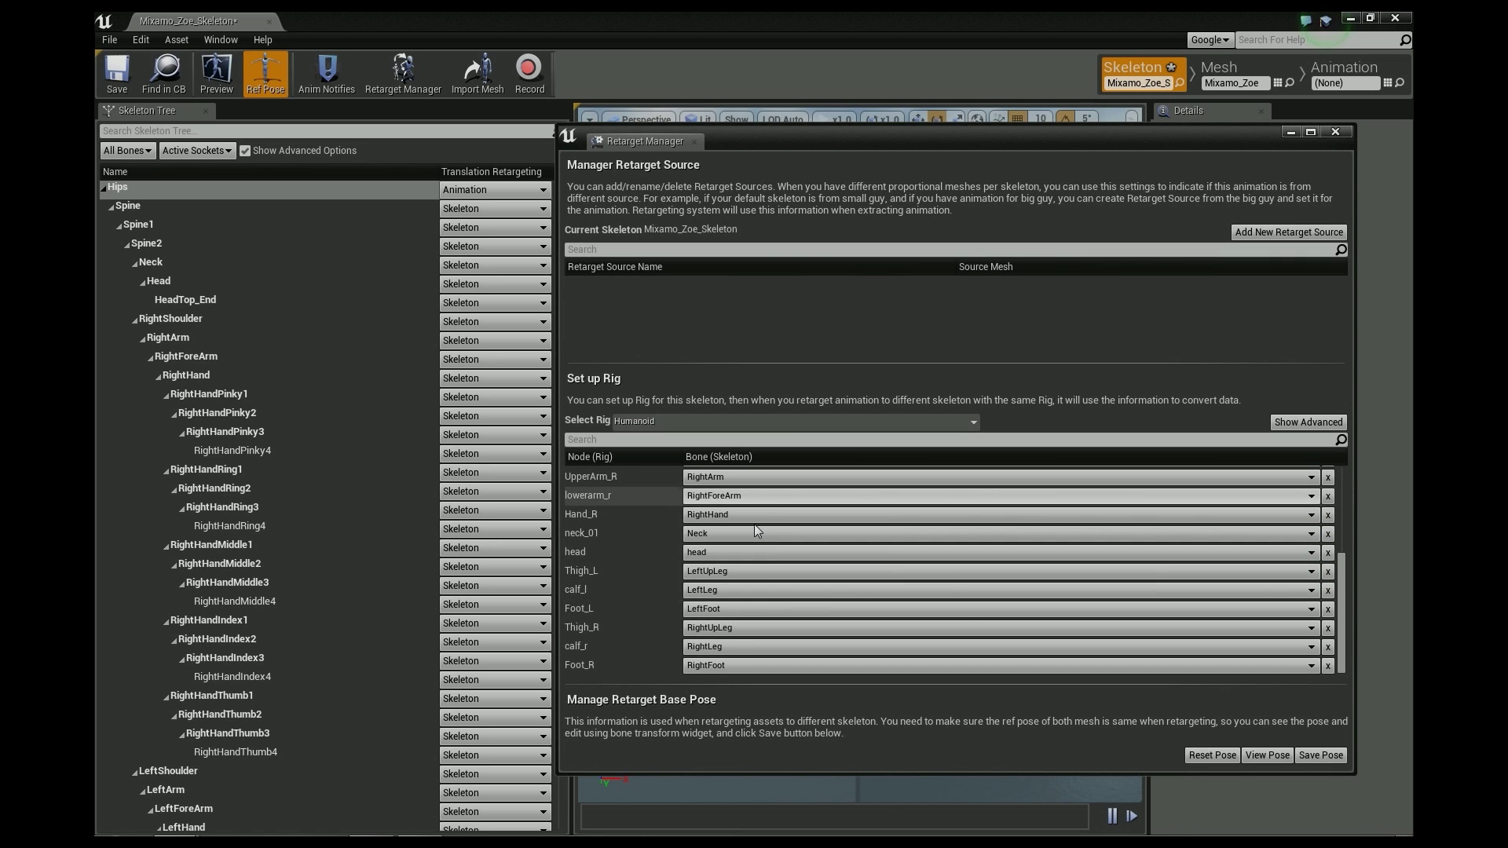
Step: Show the advanced rig nodes and map index_01-03_l to LeftHandIndex1-3
left_click(1292, 423)
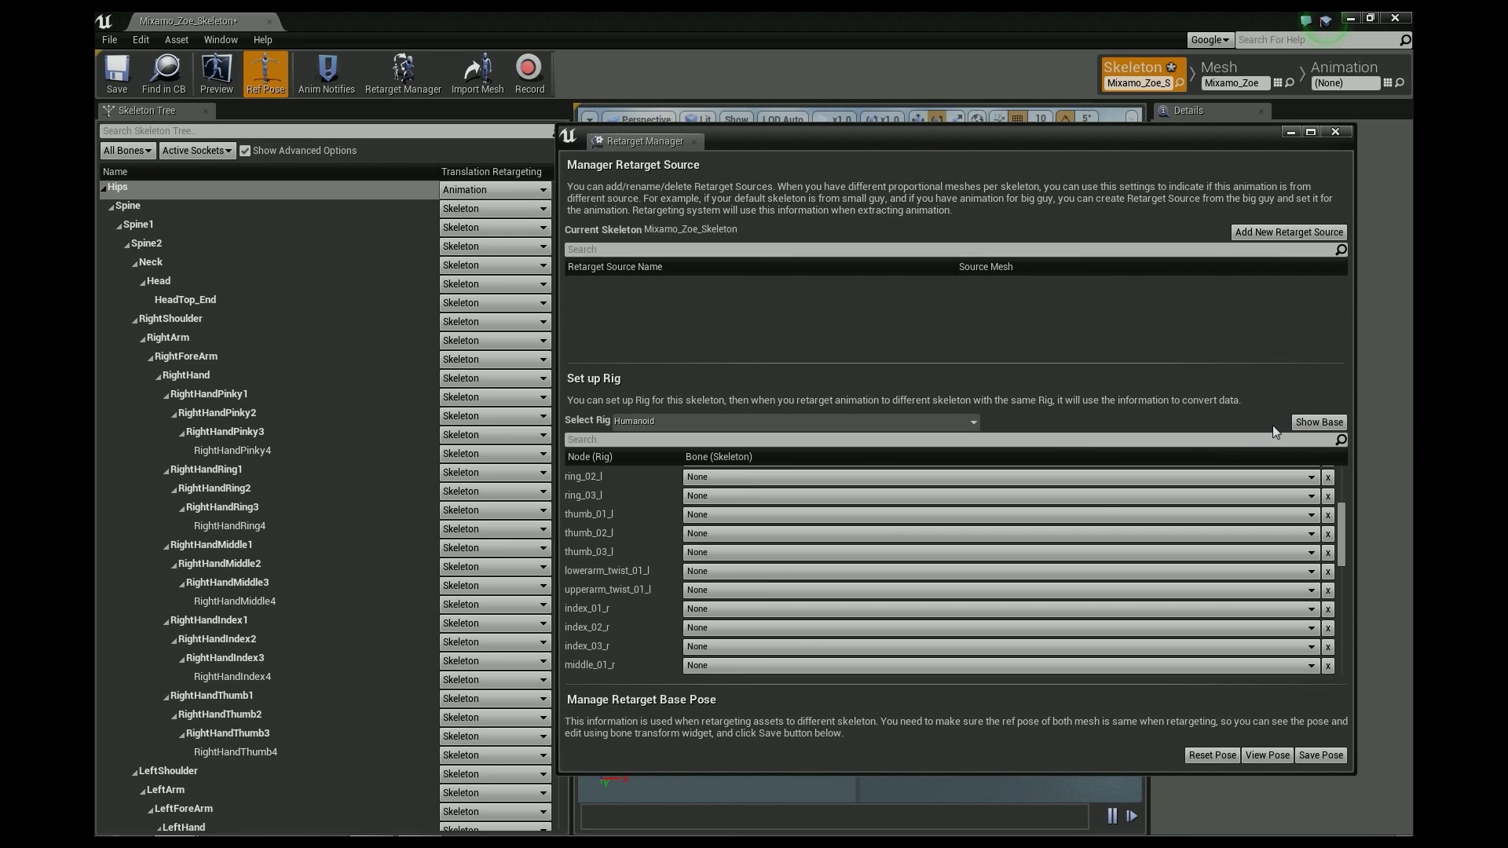
scroll(825, 548, "down", 3)
scroll(825, 544, "up", 1)
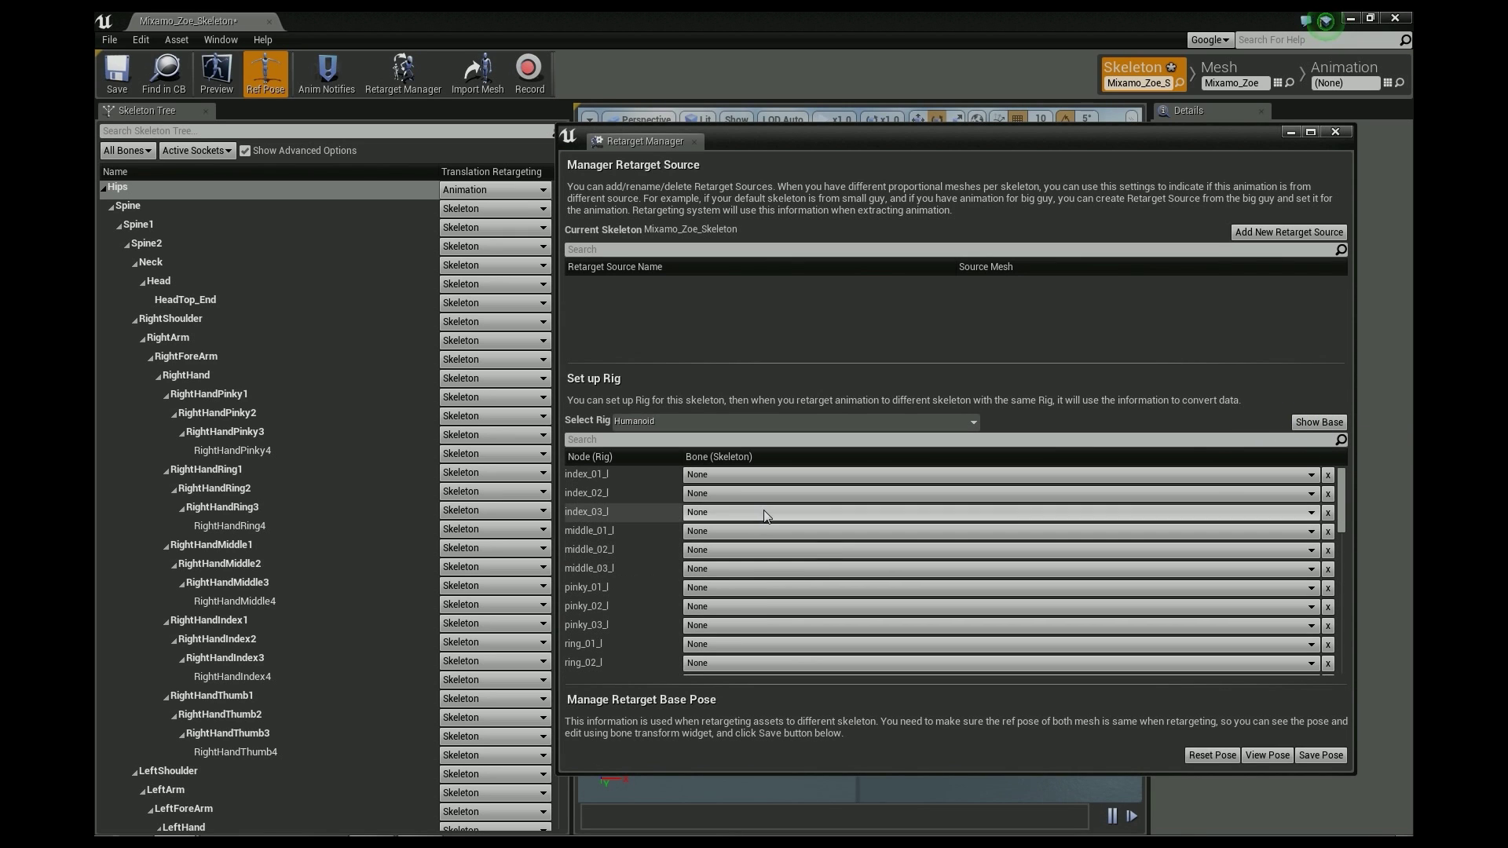
left_click(716, 476)
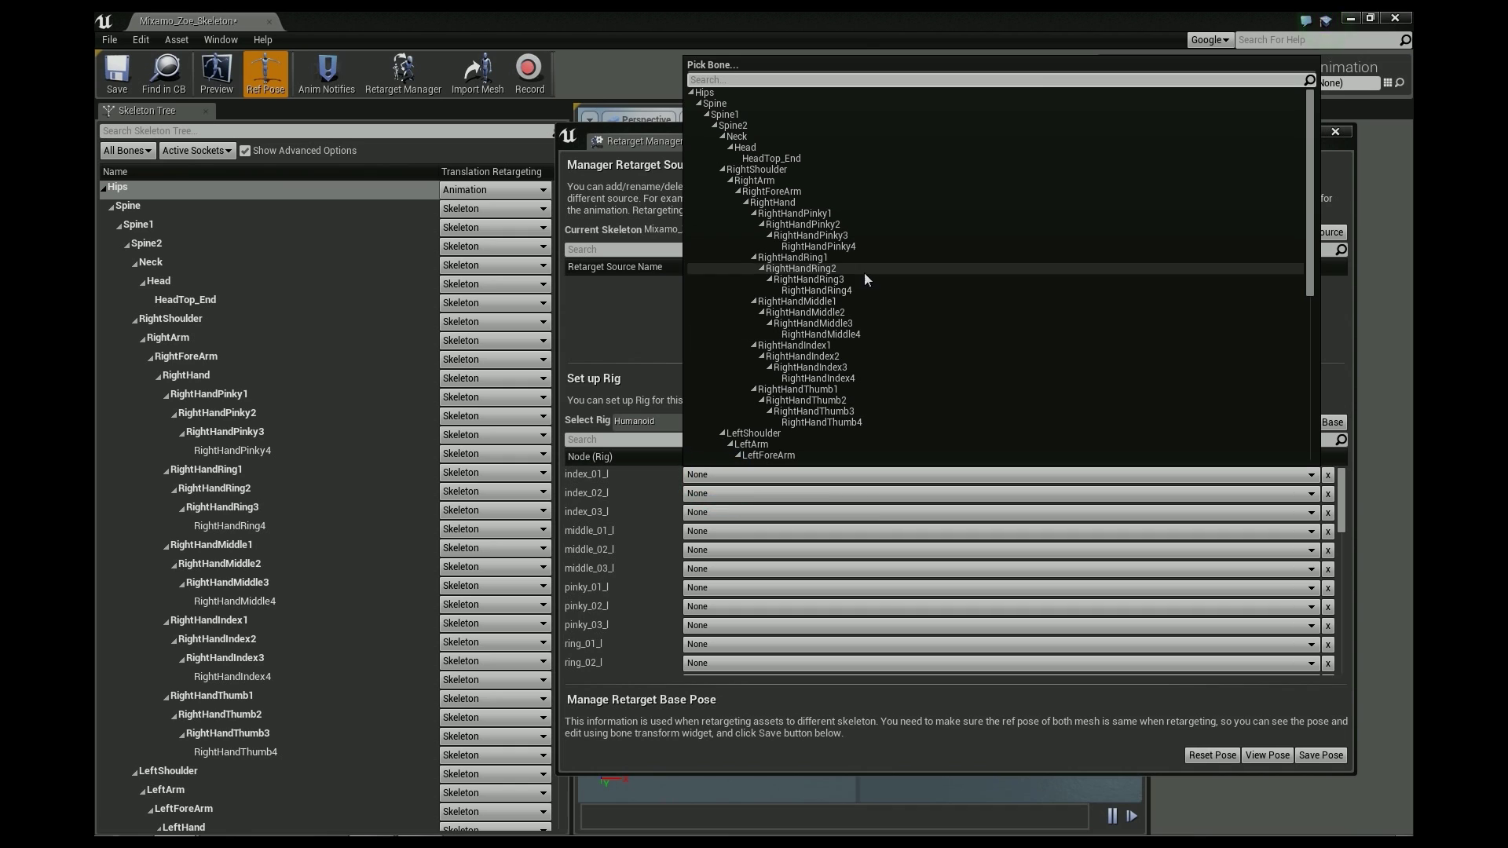
scroll(864, 281, "down", 6)
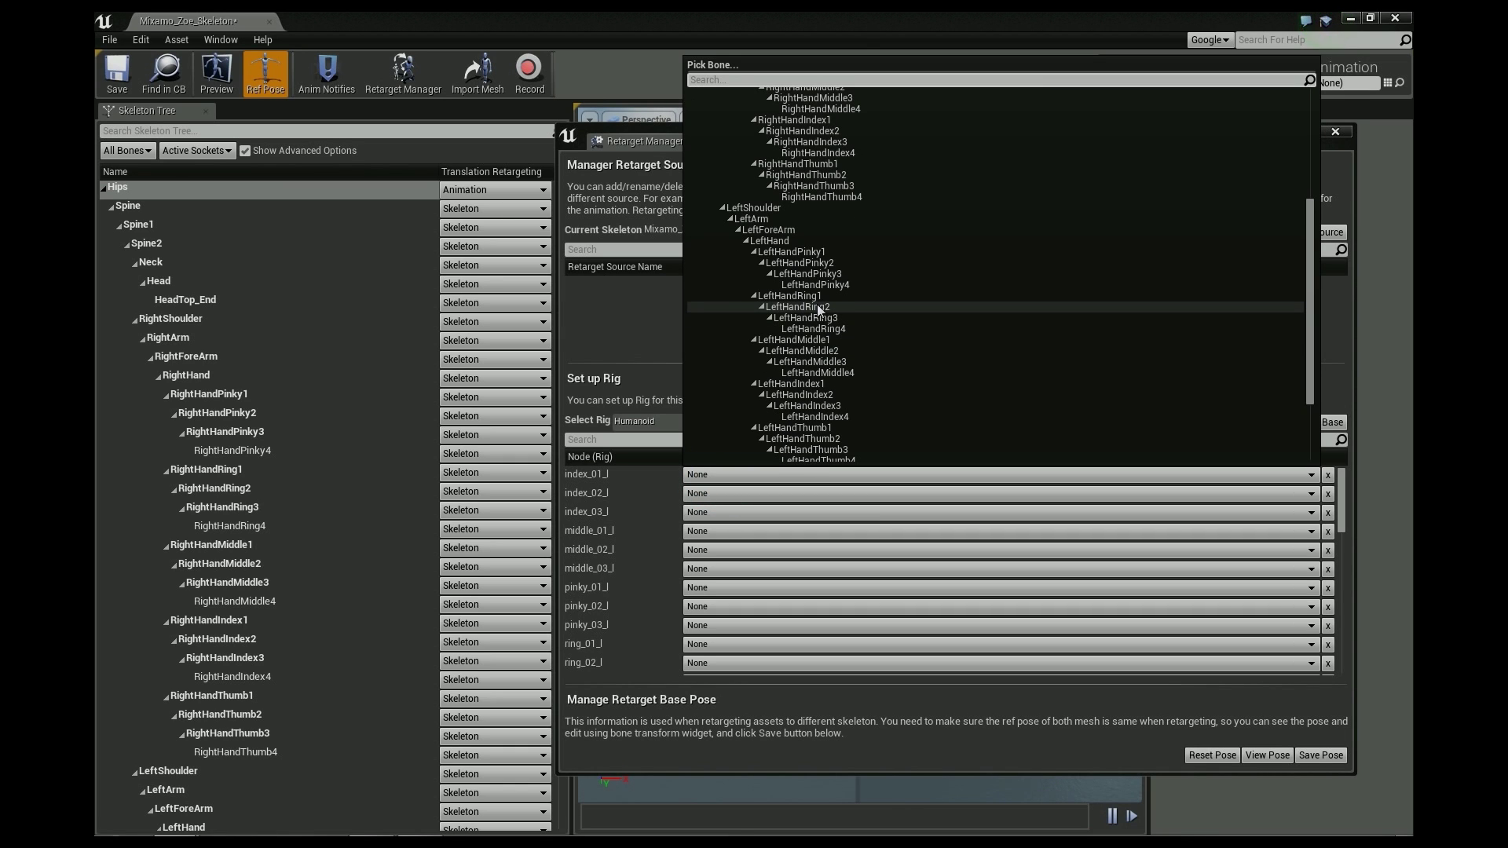
left_click(809, 384)
left_click(731, 496)
scroll(845, 389, "down", 6)
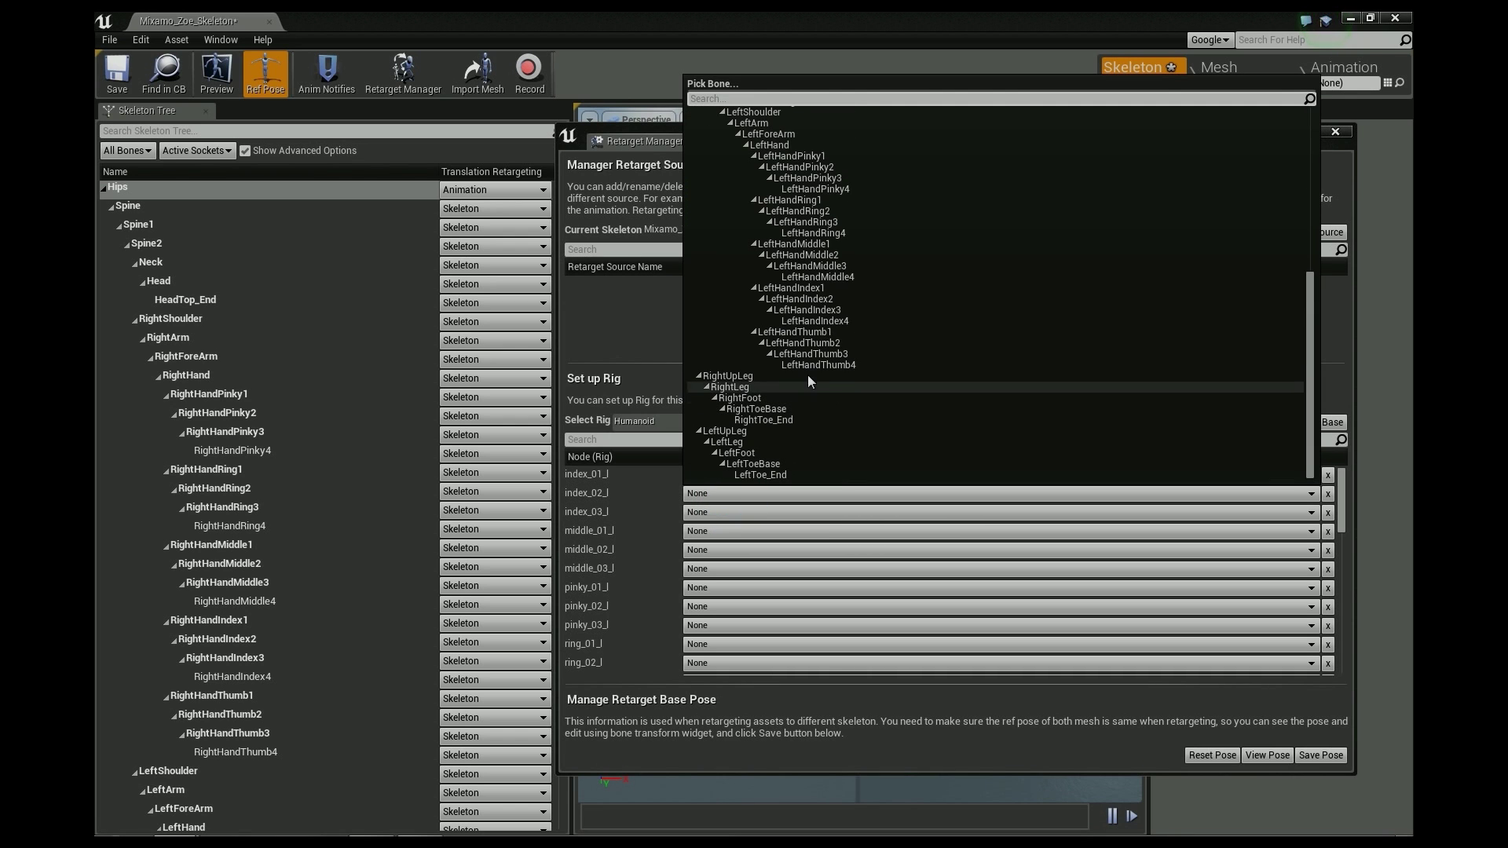
left_click(809, 298)
left_click(720, 514)
scroll(862, 351, "down", 5)
scroll(863, 350, "down", 4)
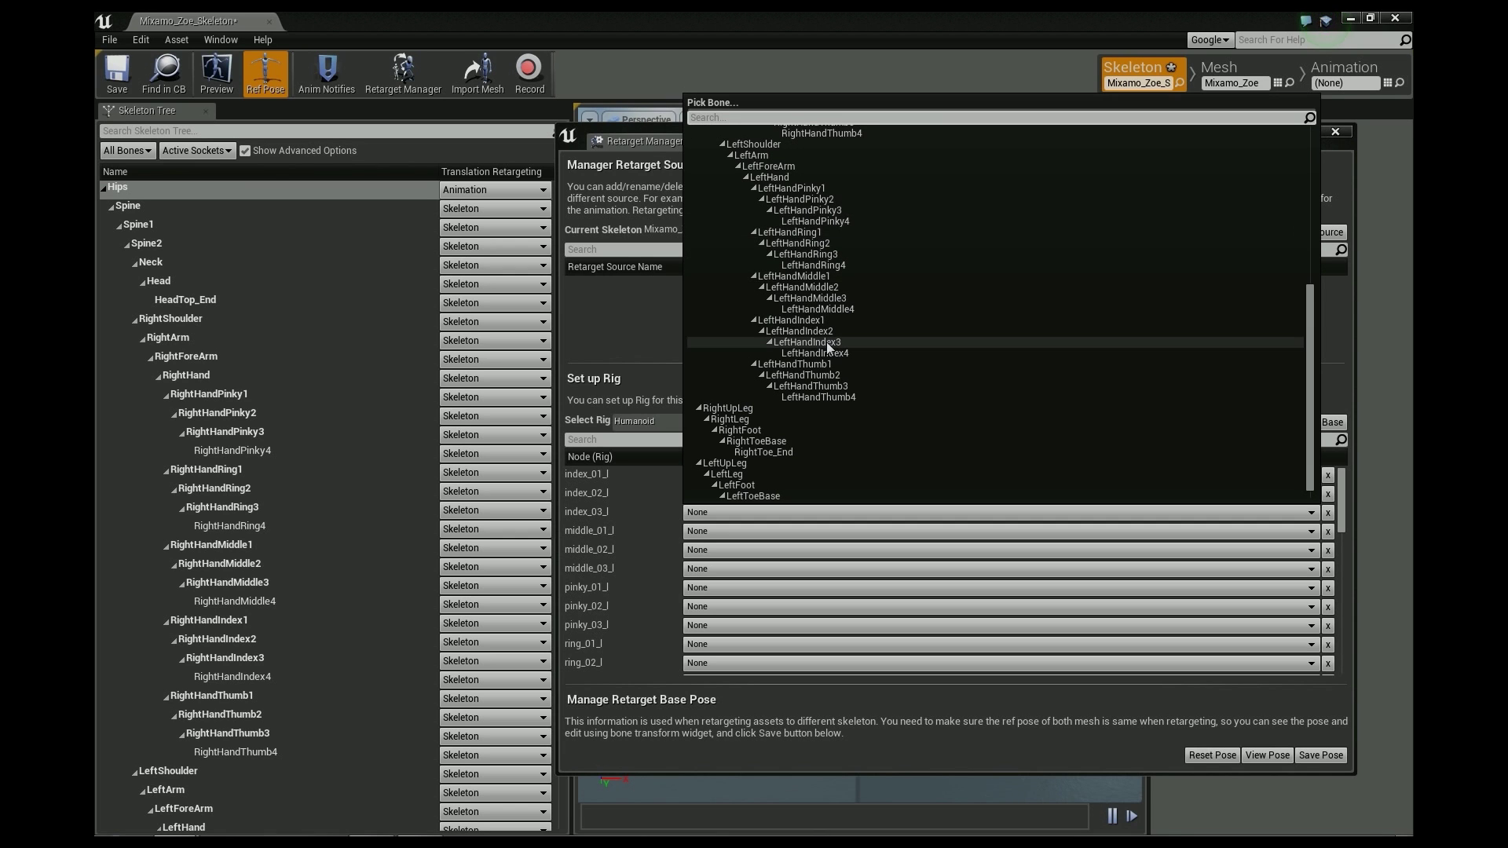
left_click(828, 343)
Step: Map middle_01-03_l to LeftHandMiddle1-3
left_click(702, 532)
scroll(864, 356, "down", 8)
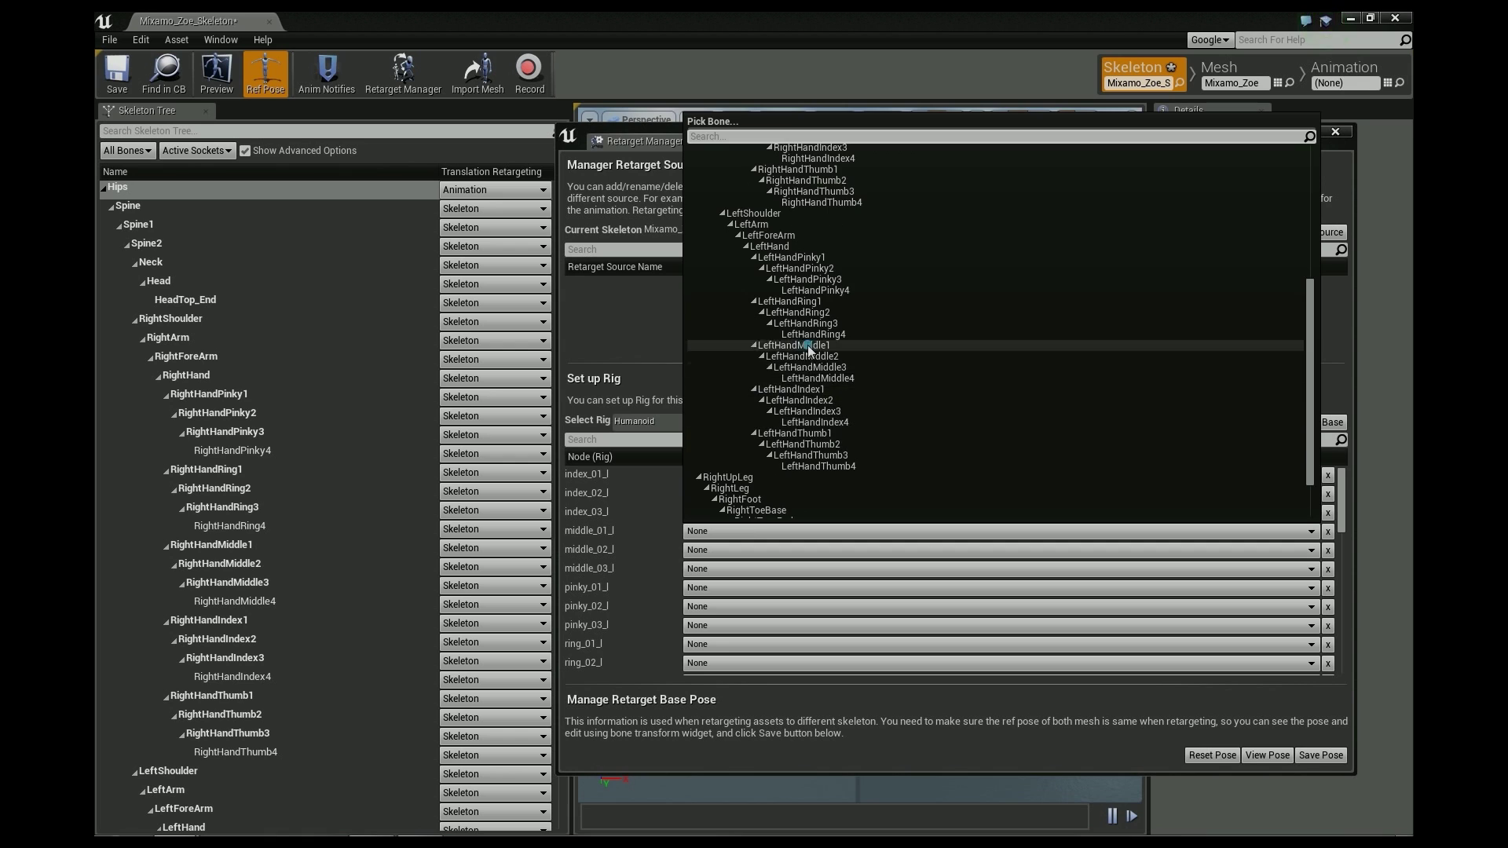
left_click(808, 345)
left_click(717, 550)
scroll(855, 404, "down", 7)
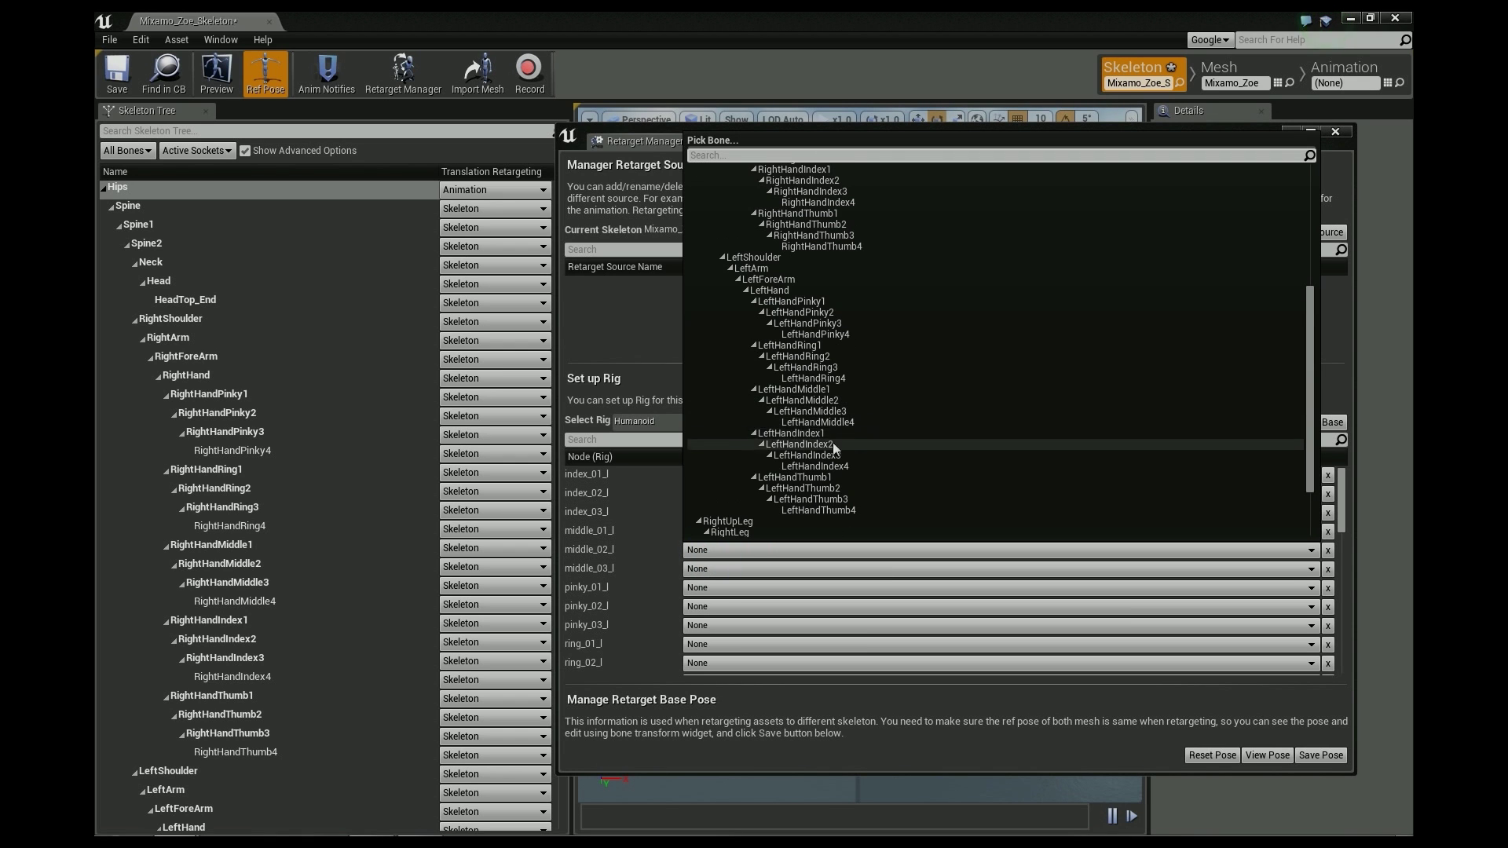
left_click(817, 402)
left_click(731, 568)
scroll(889, 388, "down", 7)
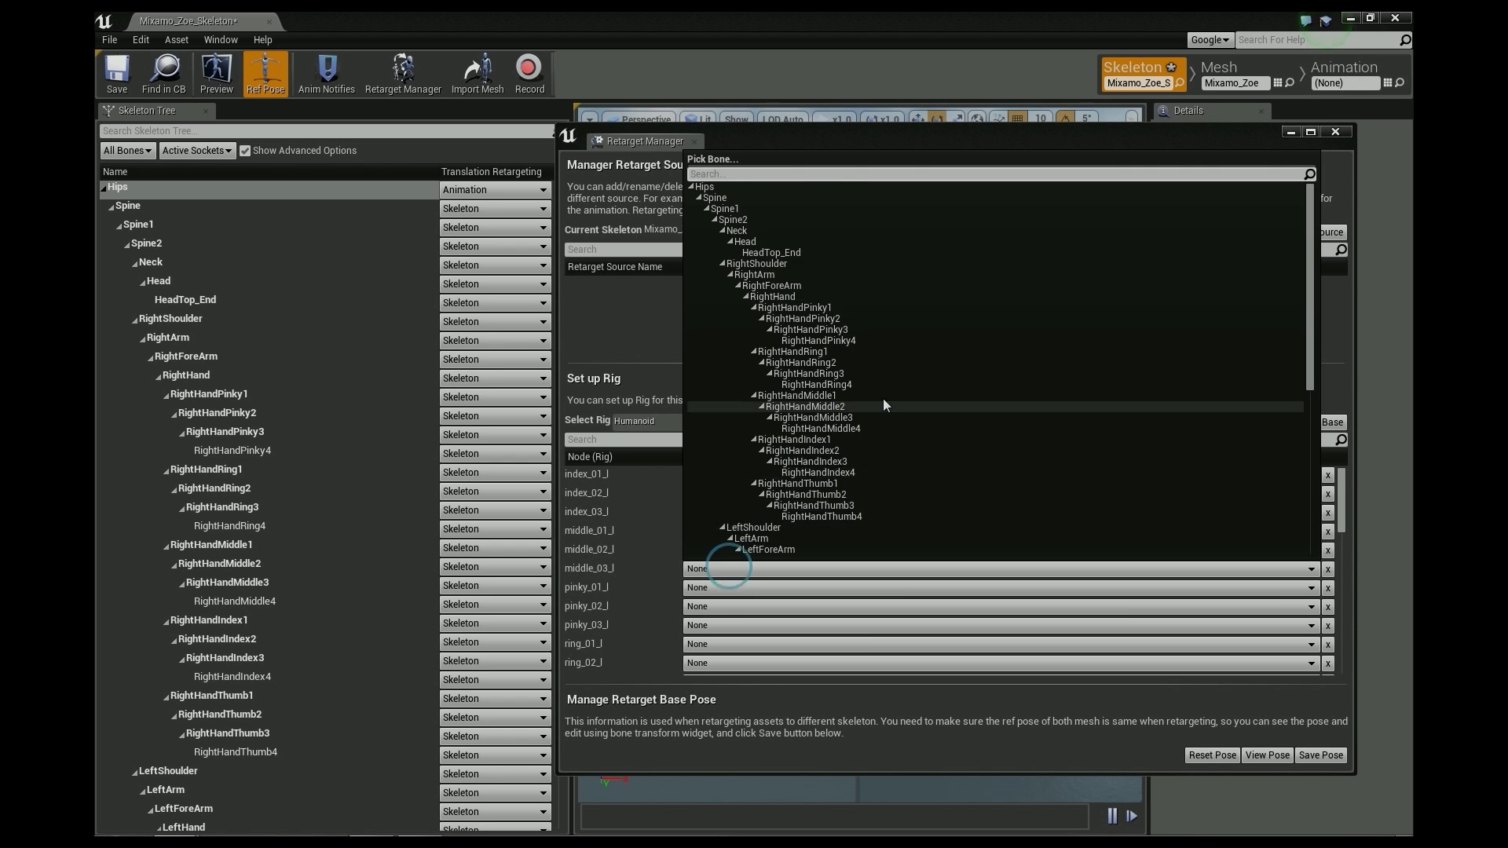
left_click(834, 431)
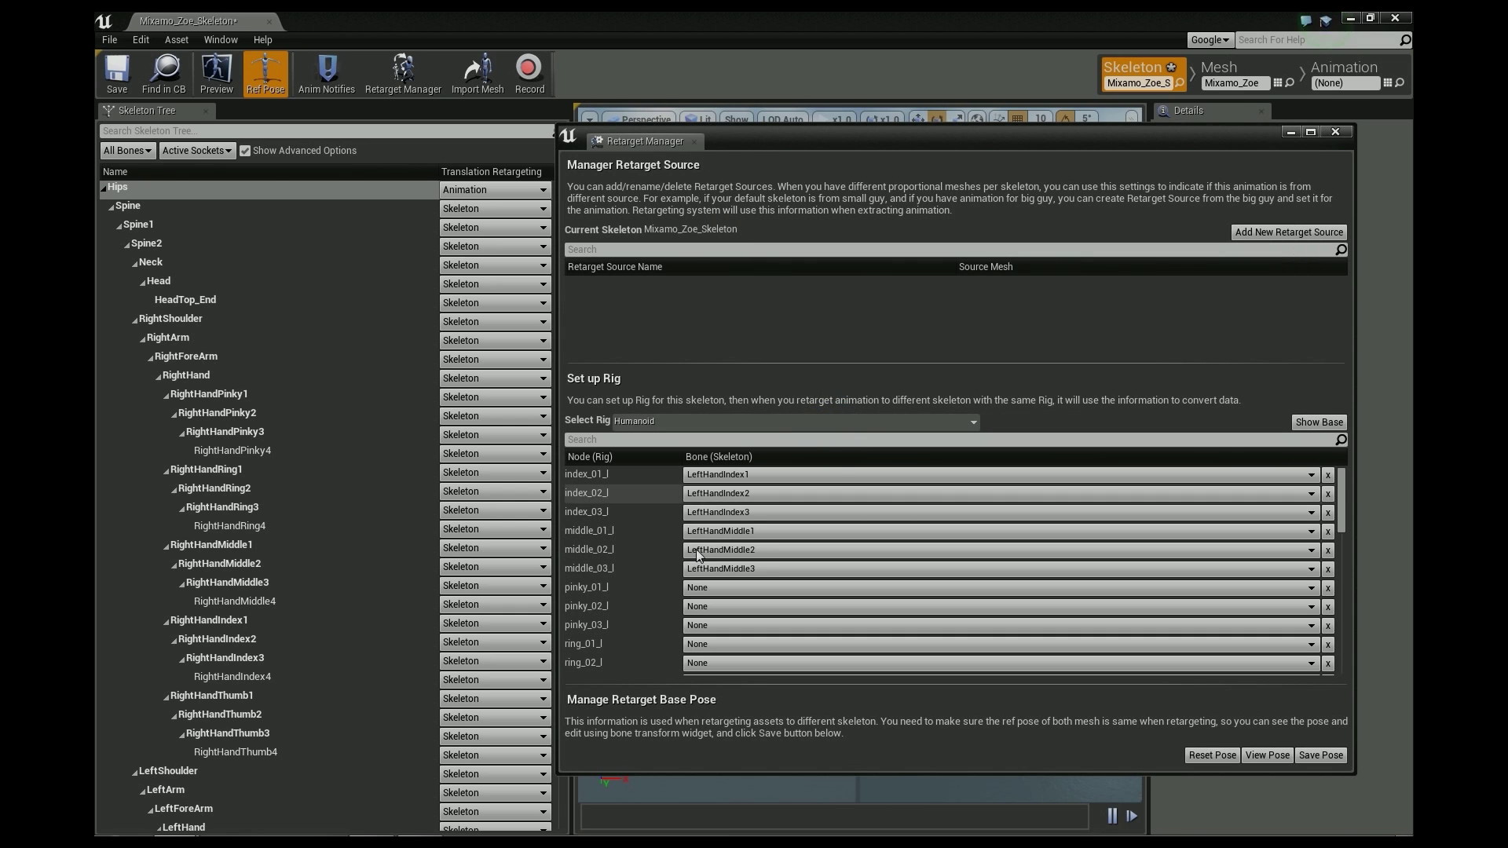
Step: Map pinky_01-03_l to LeftHandPinky1-3
left_click(697, 588)
scroll(852, 432, "down", 2)
scroll(851, 432, "down", 3)
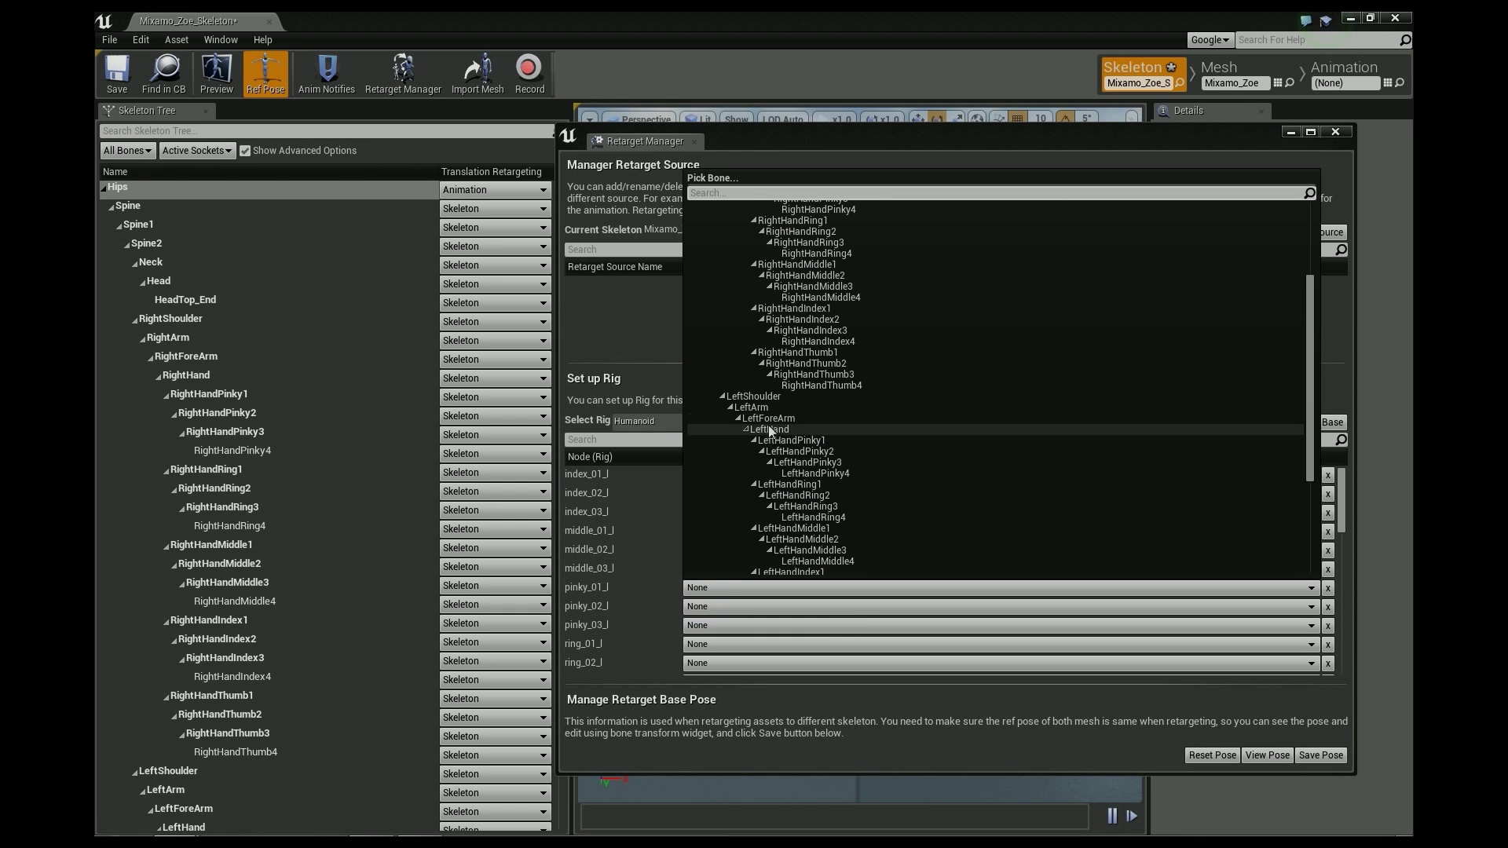
left_click(836, 435)
left_click(723, 603)
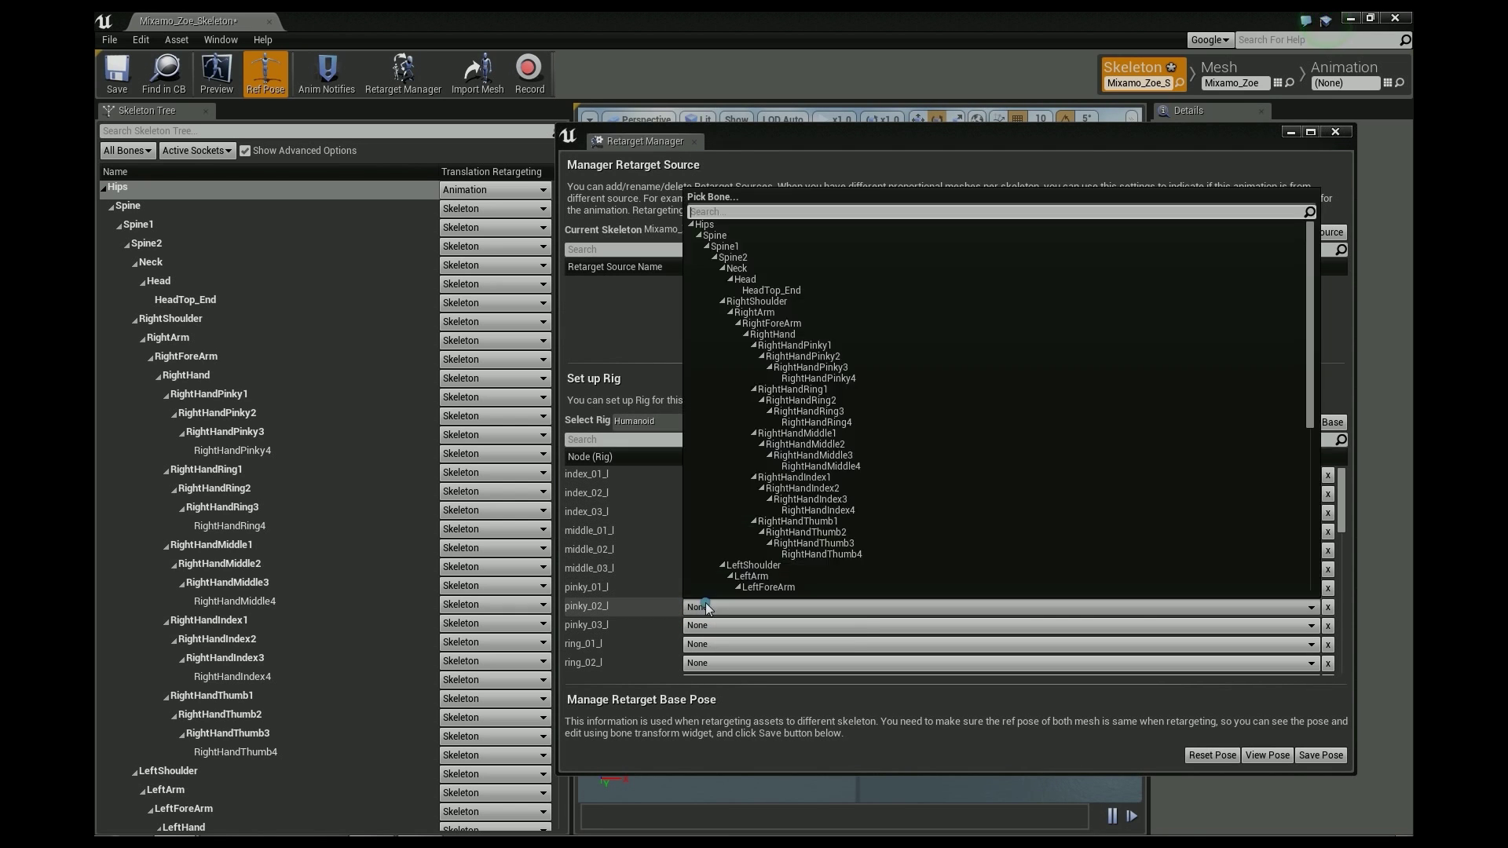
scroll(845, 511, "down", 5)
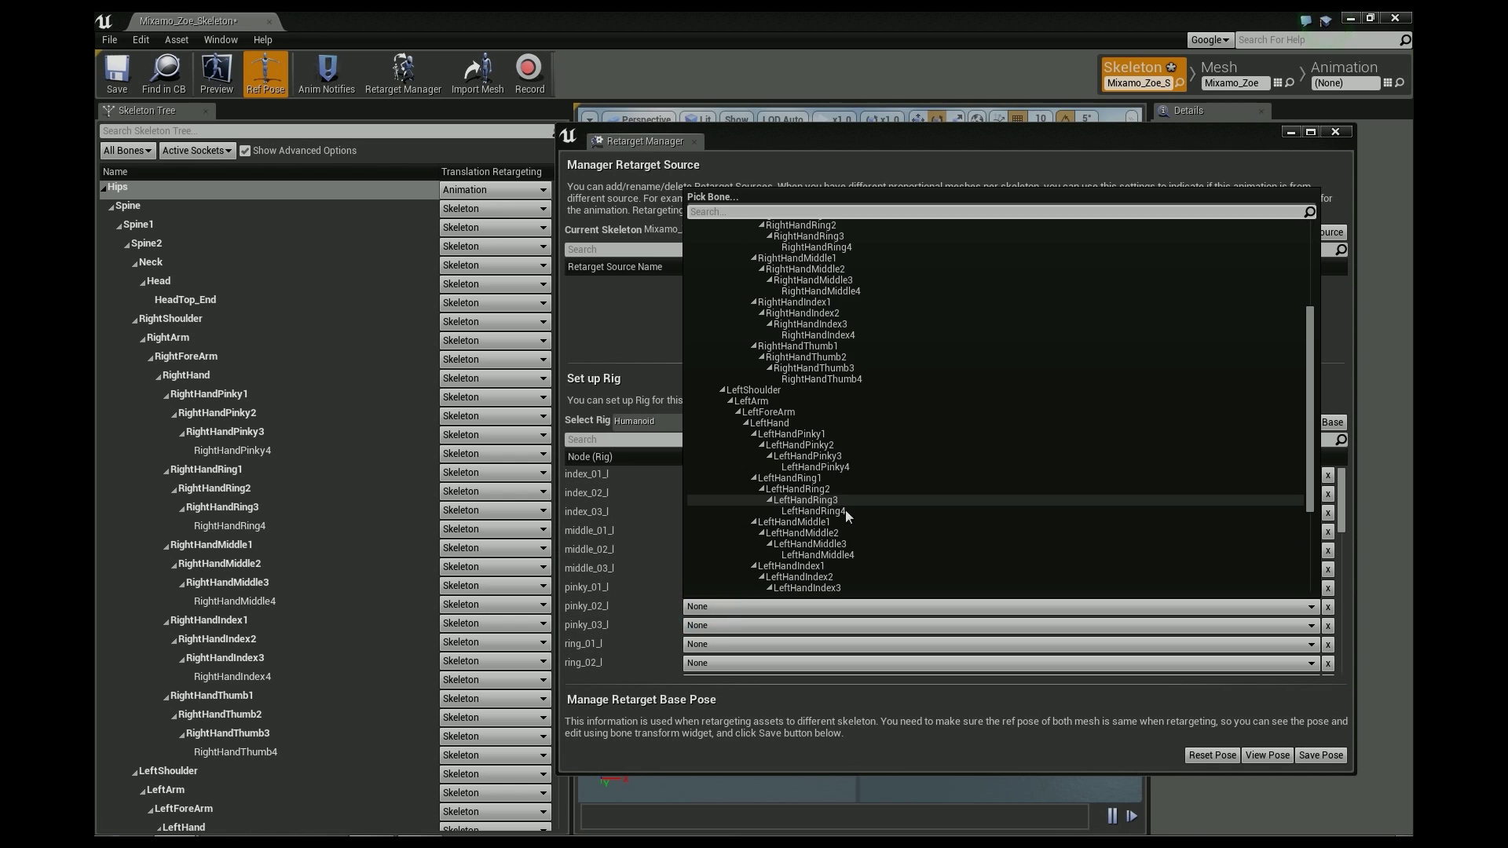
left_click(831, 445)
left_click(728, 622)
scroll(829, 515, "down", 5)
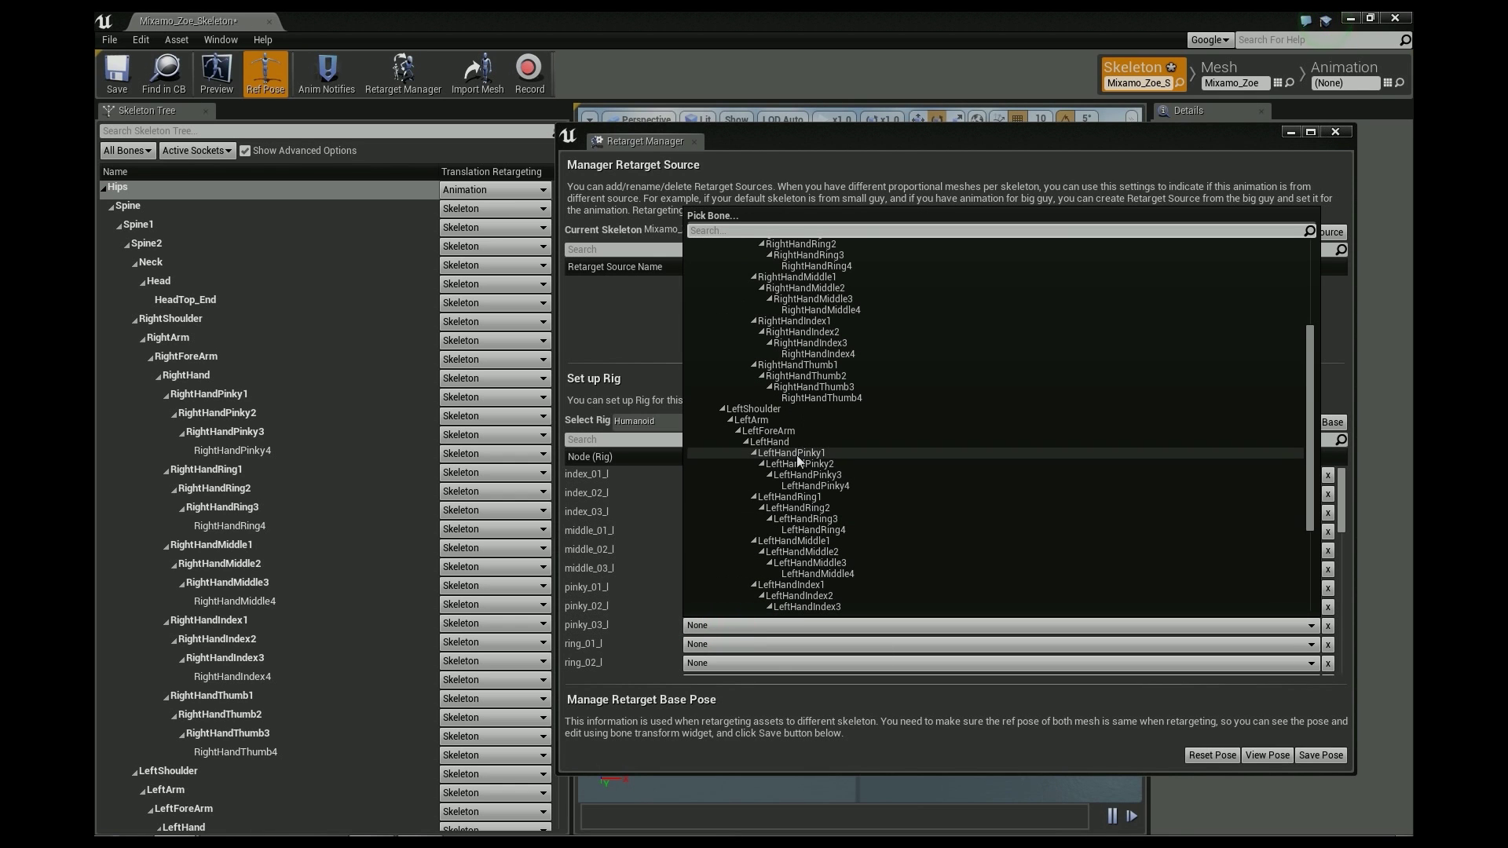
left_click(828, 475)
Step: Map ring_01-03_l to LeftHandRing1-3
scroll(802, 565, "down", 3)
left_click(714, 569)
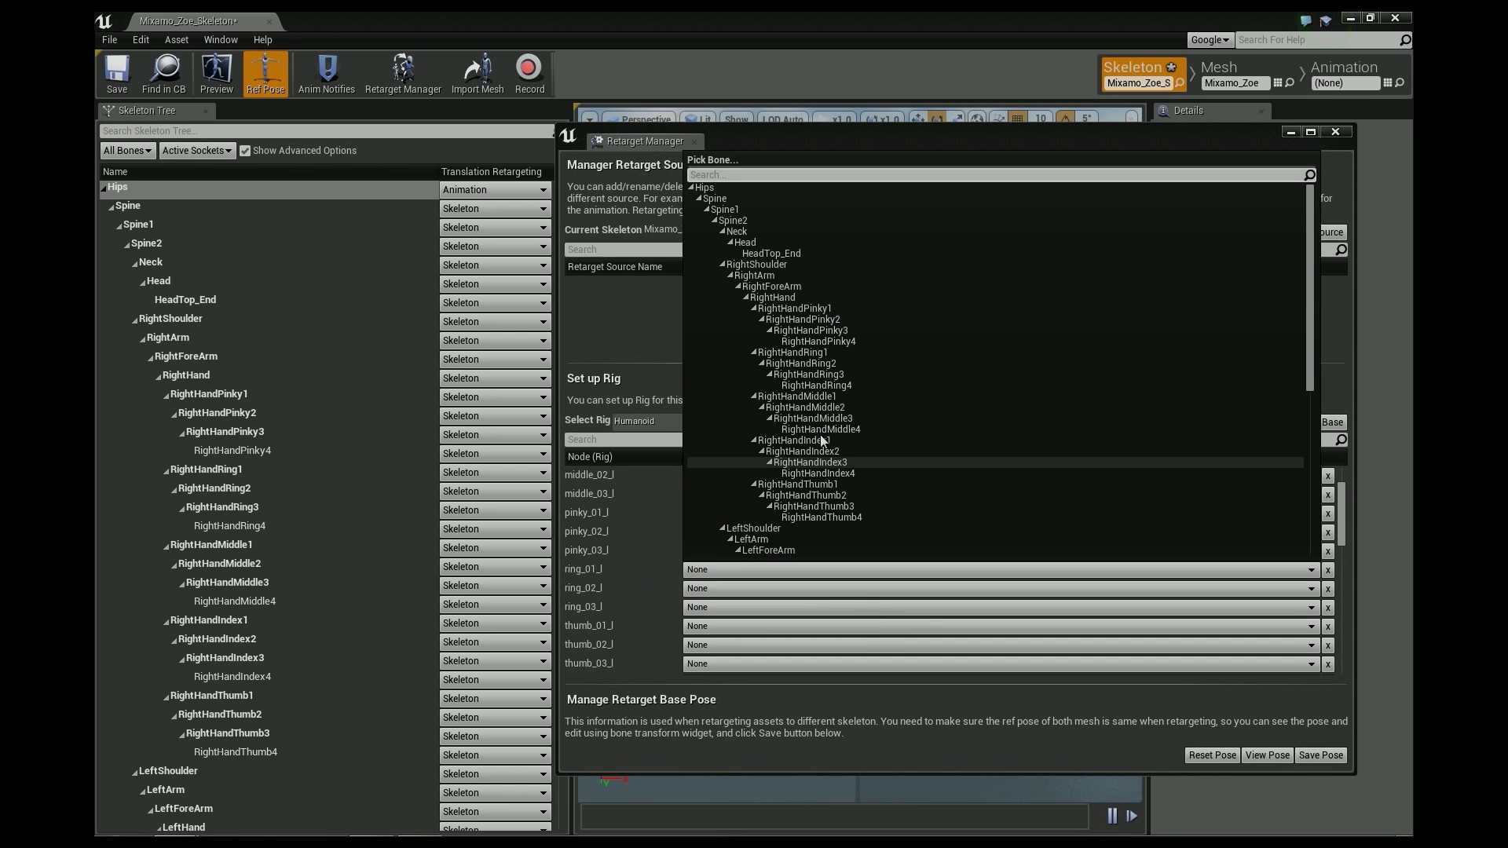
scroll(821, 409, "down", 3)
scroll(853, 503, "down", 1)
left_click(809, 464)
left_click(833, 588)
scroll(833, 521, "down", 5)
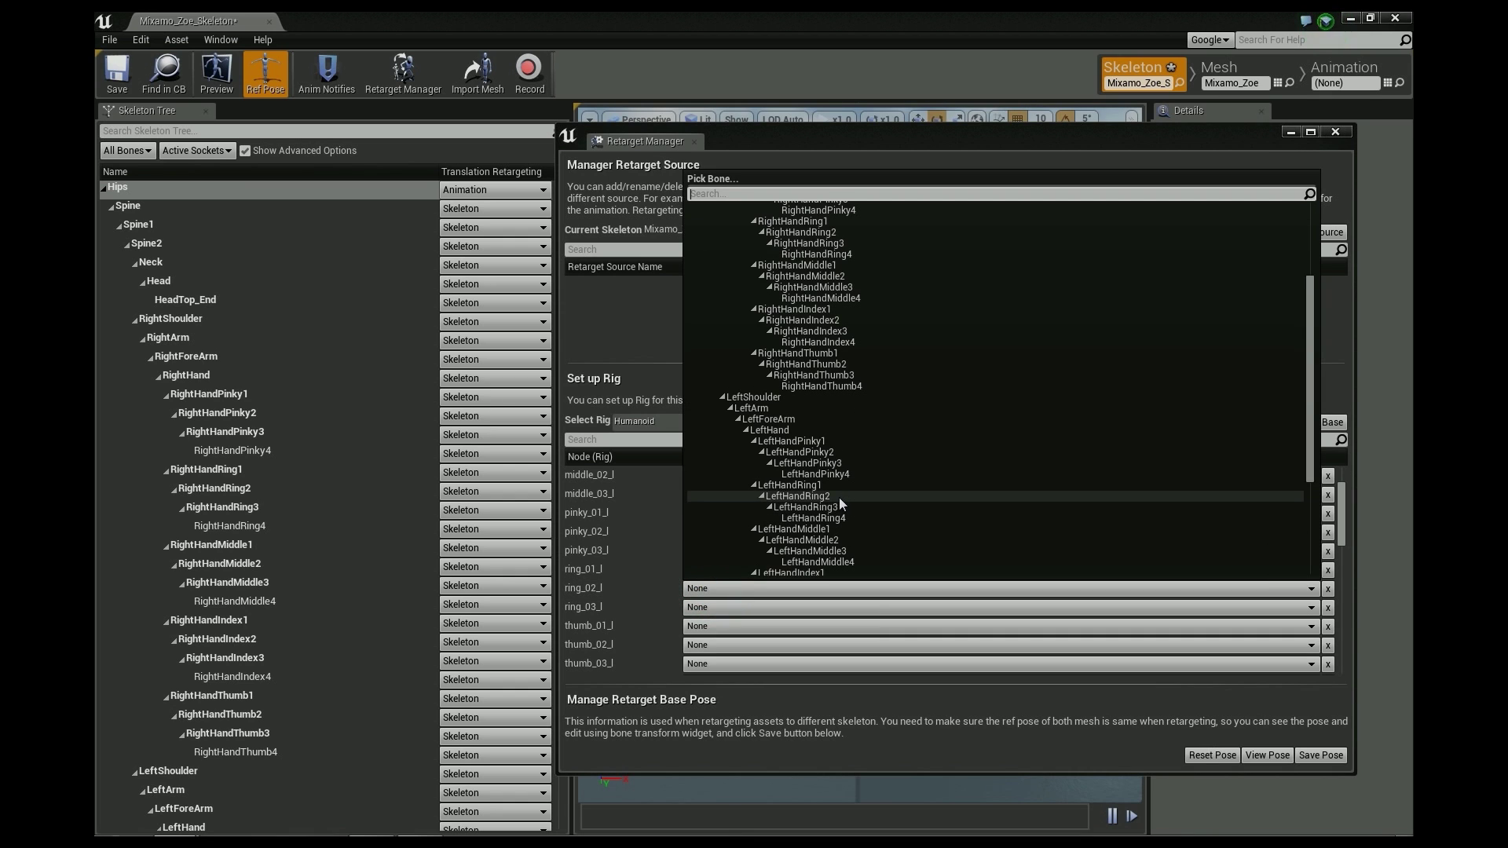
left_click(834, 497)
left_click(732, 608)
scroll(793, 525, "down", 1)
scroll(793, 525, "down", 3)
left_click(854, 498)
Step: Map thumb_01-03_l to LeftHandThumb1-3
left_click(709, 629)
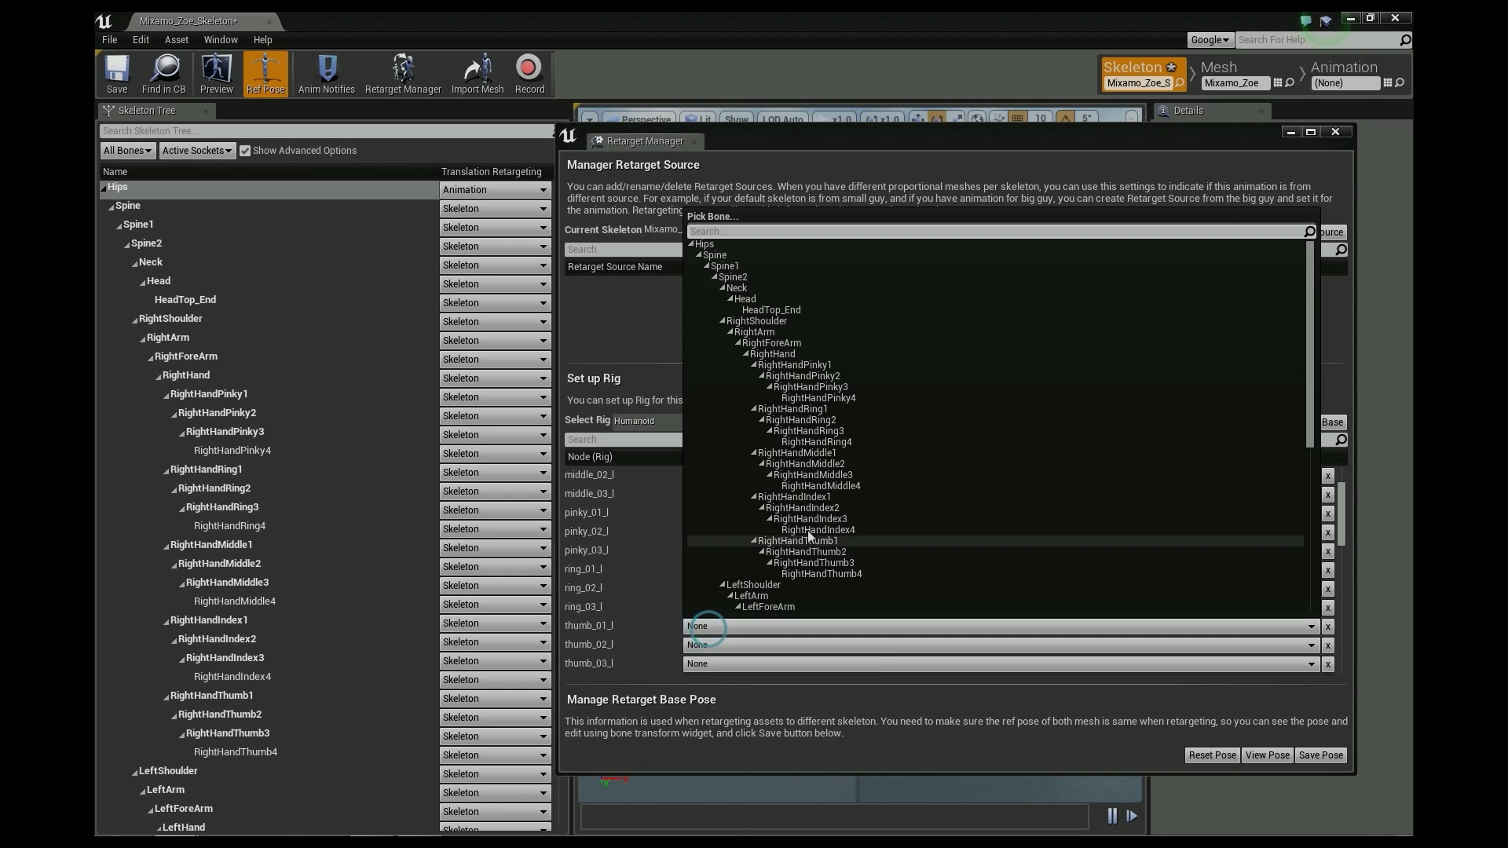
scroll(833, 525, "down", 3)
left_click(806, 506)
left_click(722, 644)
scroll(830, 539, "down", 4)
left_click(843, 511)
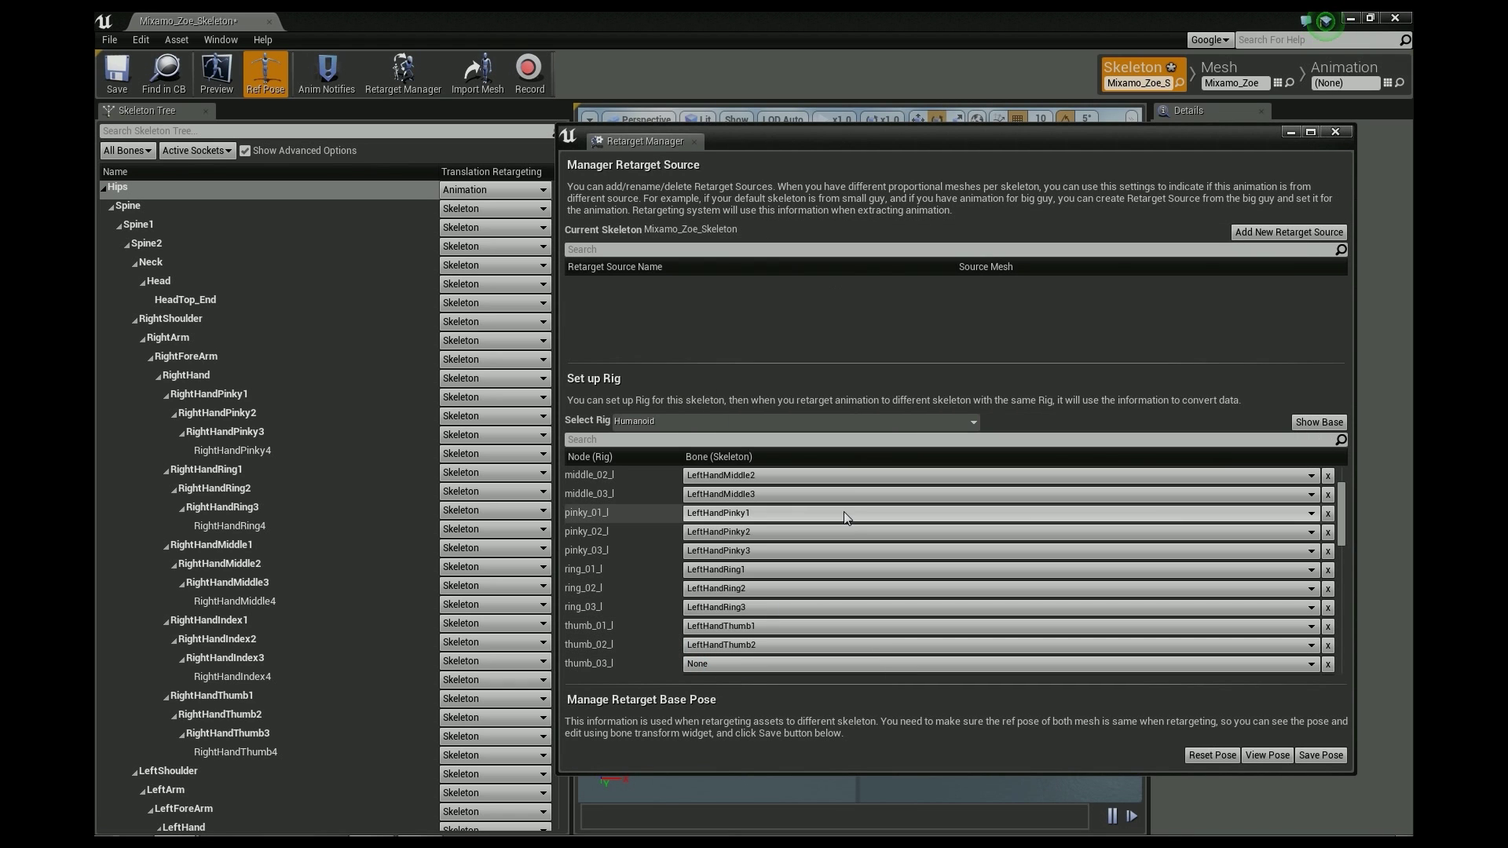
left_click(734, 663)
scroll(813, 530, "down", 5)
left_click(852, 562)
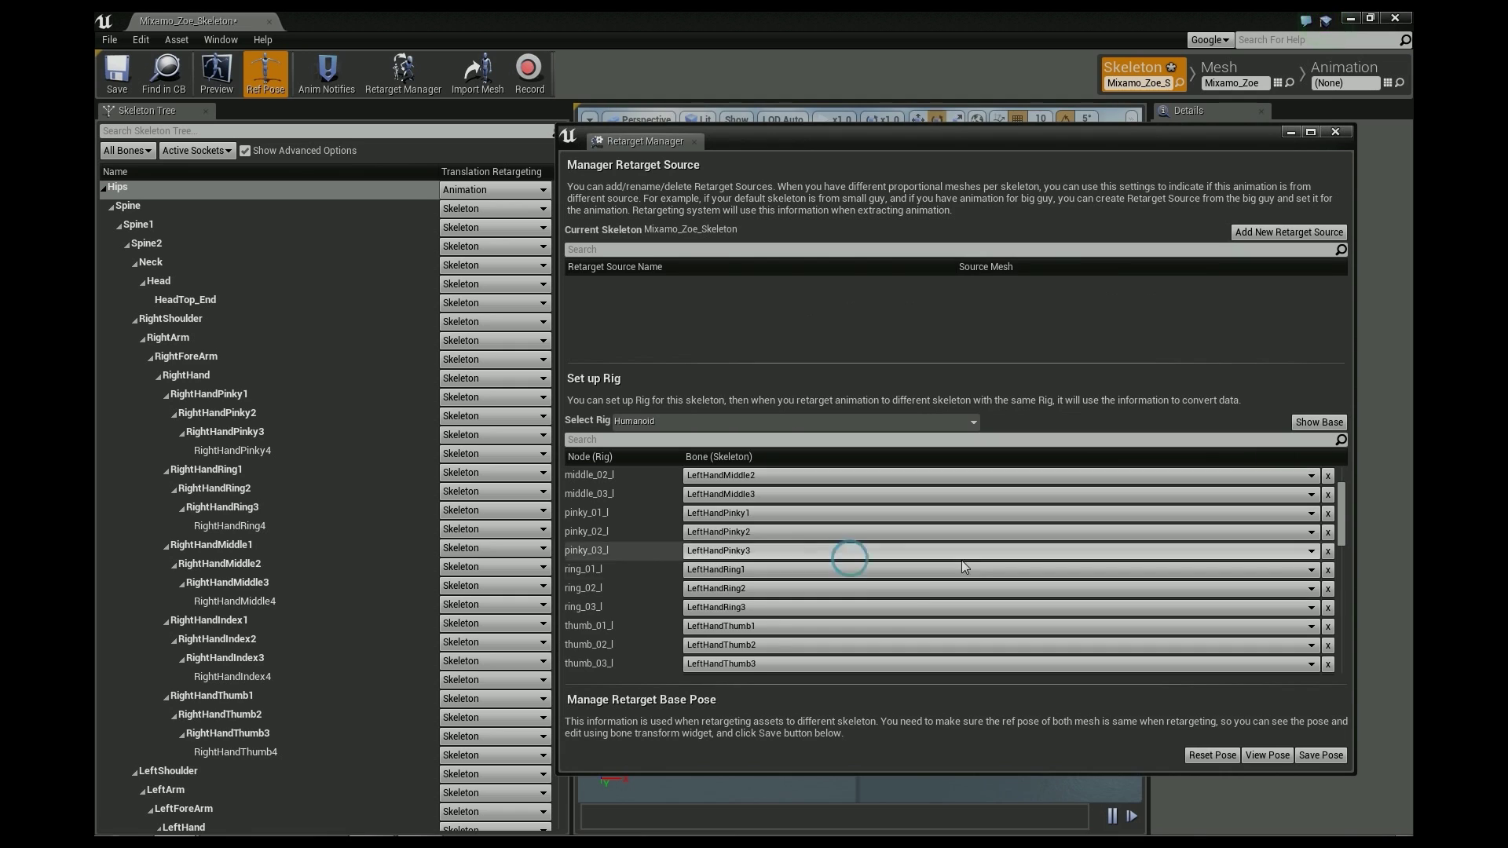
Step: Map index_01-03_r to RightHandIndex1-3
left_click_drag(1342, 531, 1348, 550)
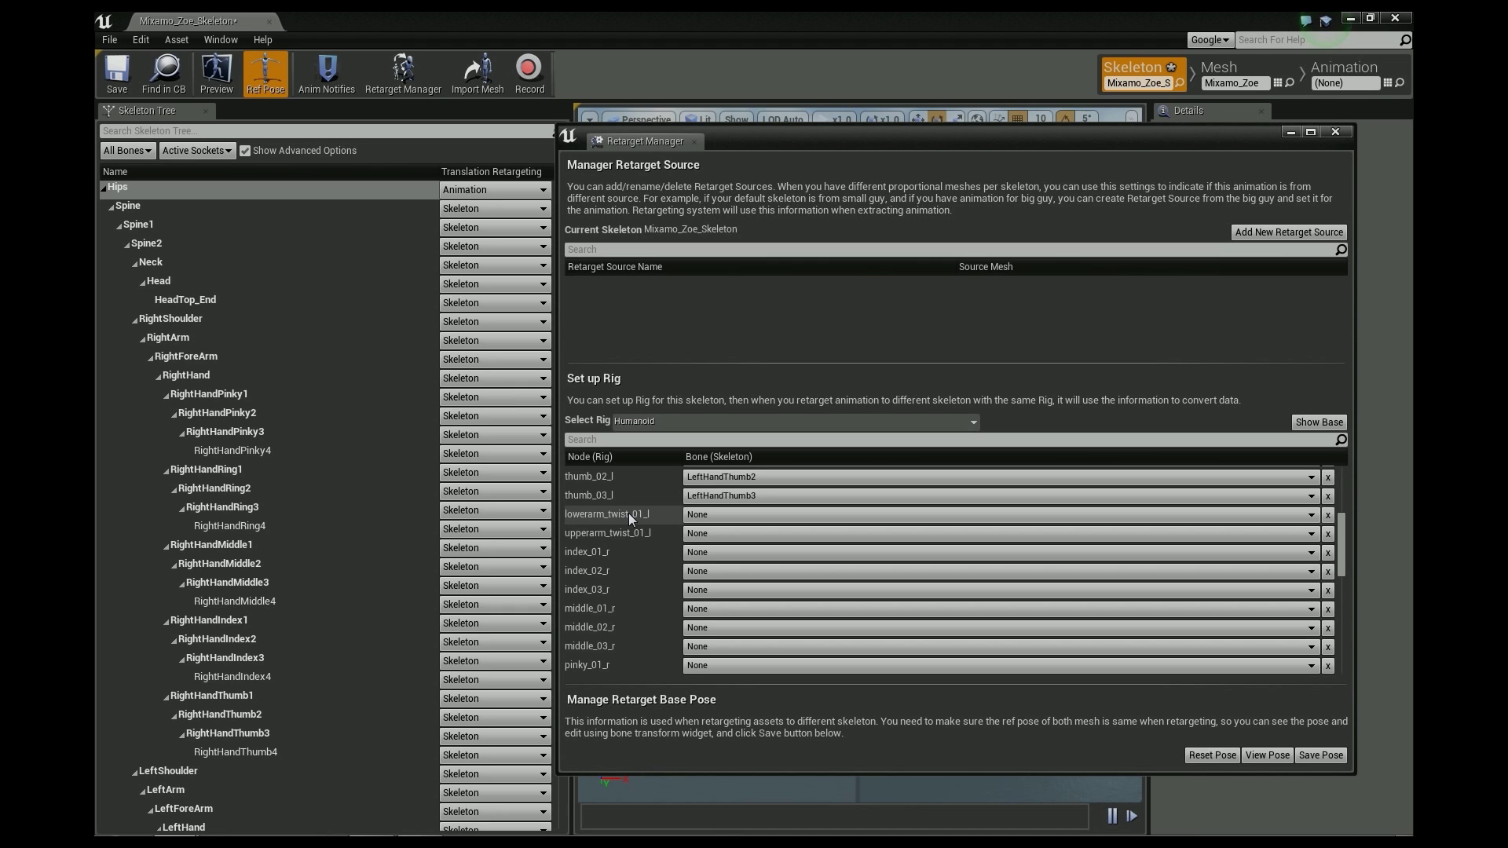
left_click(692, 554)
scroll(902, 294, "down", 1)
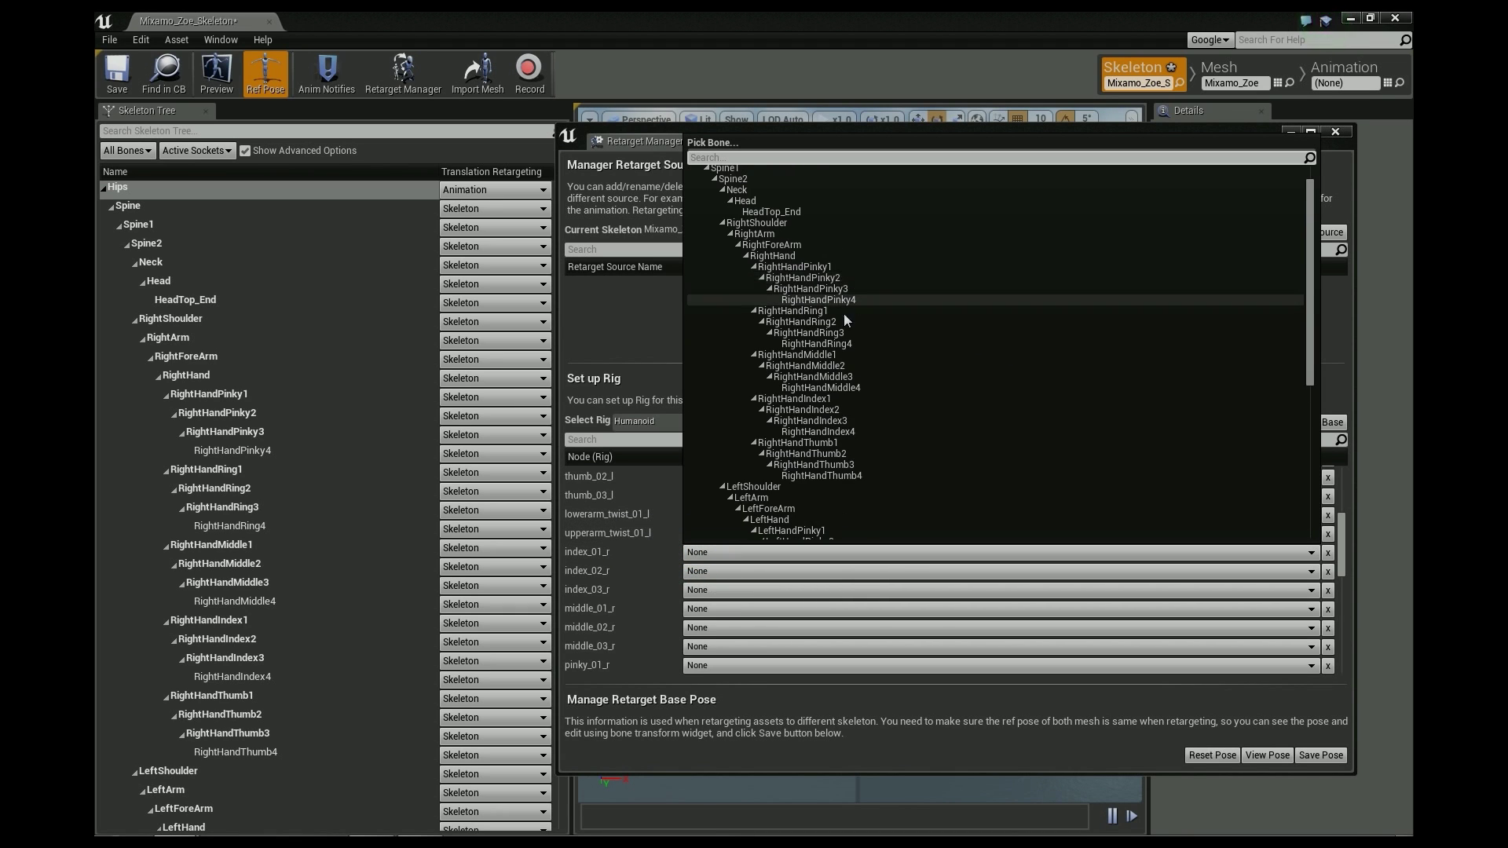
left_click(825, 398)
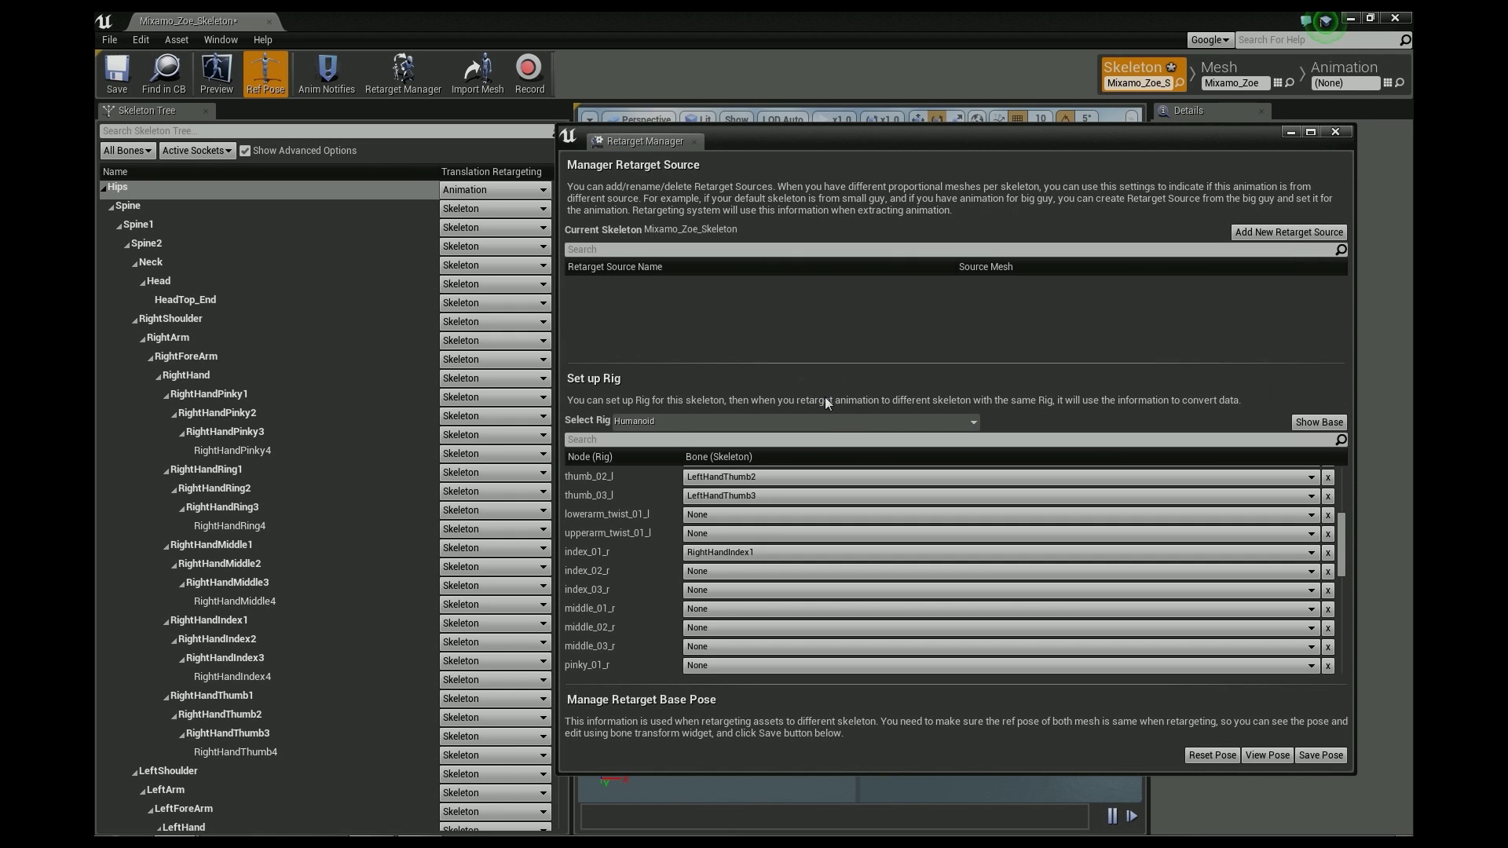
left_click(711, 574)
left_click(827, 454)
left_click(723, 589)
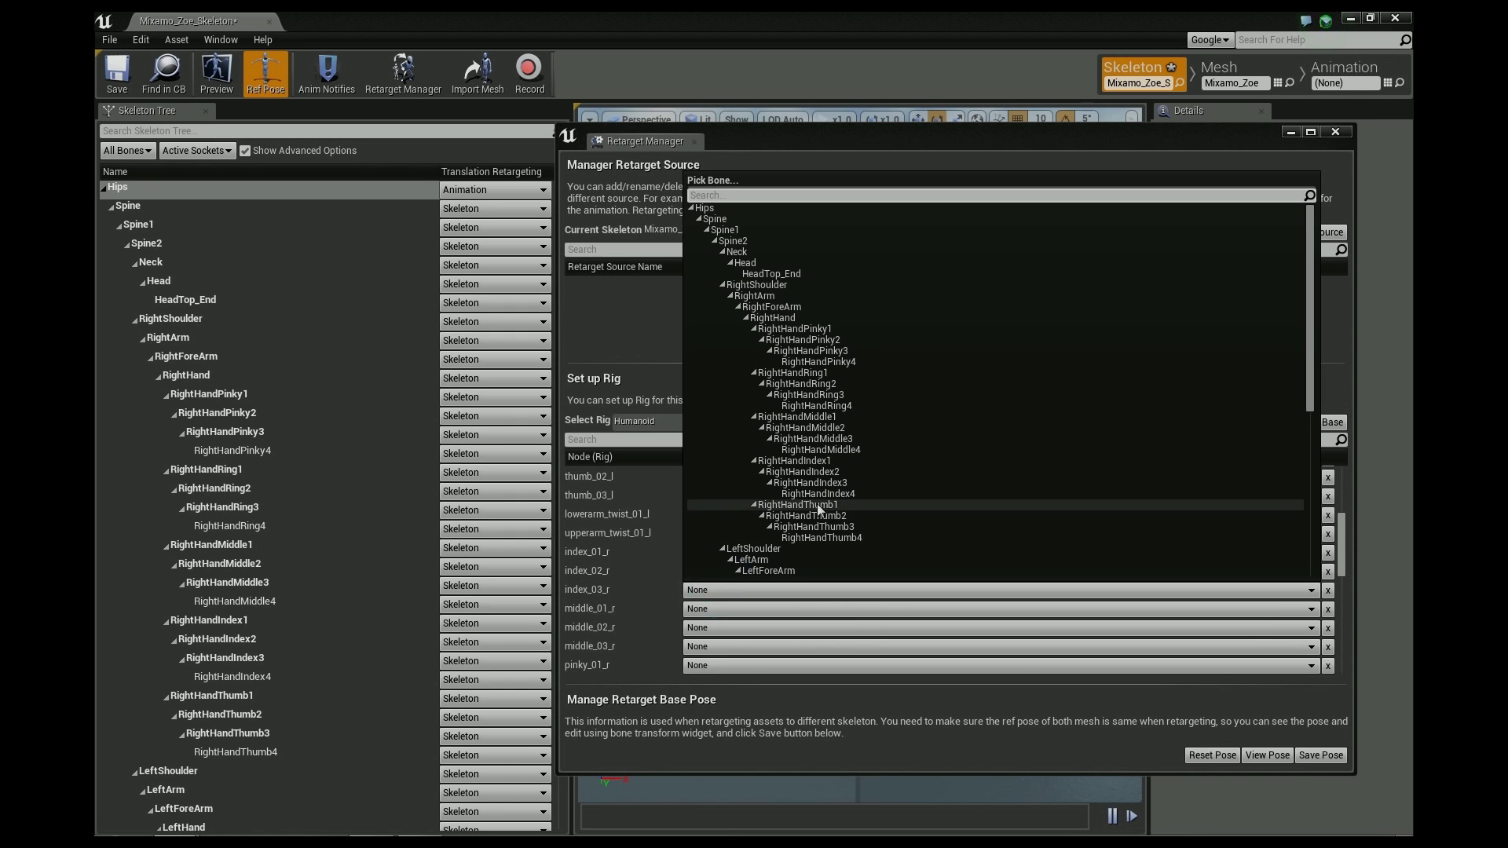
left_click(838, 482)
Step: Map middle_01-03_r to RightHandMiddle1-3
left_click(704, 610)
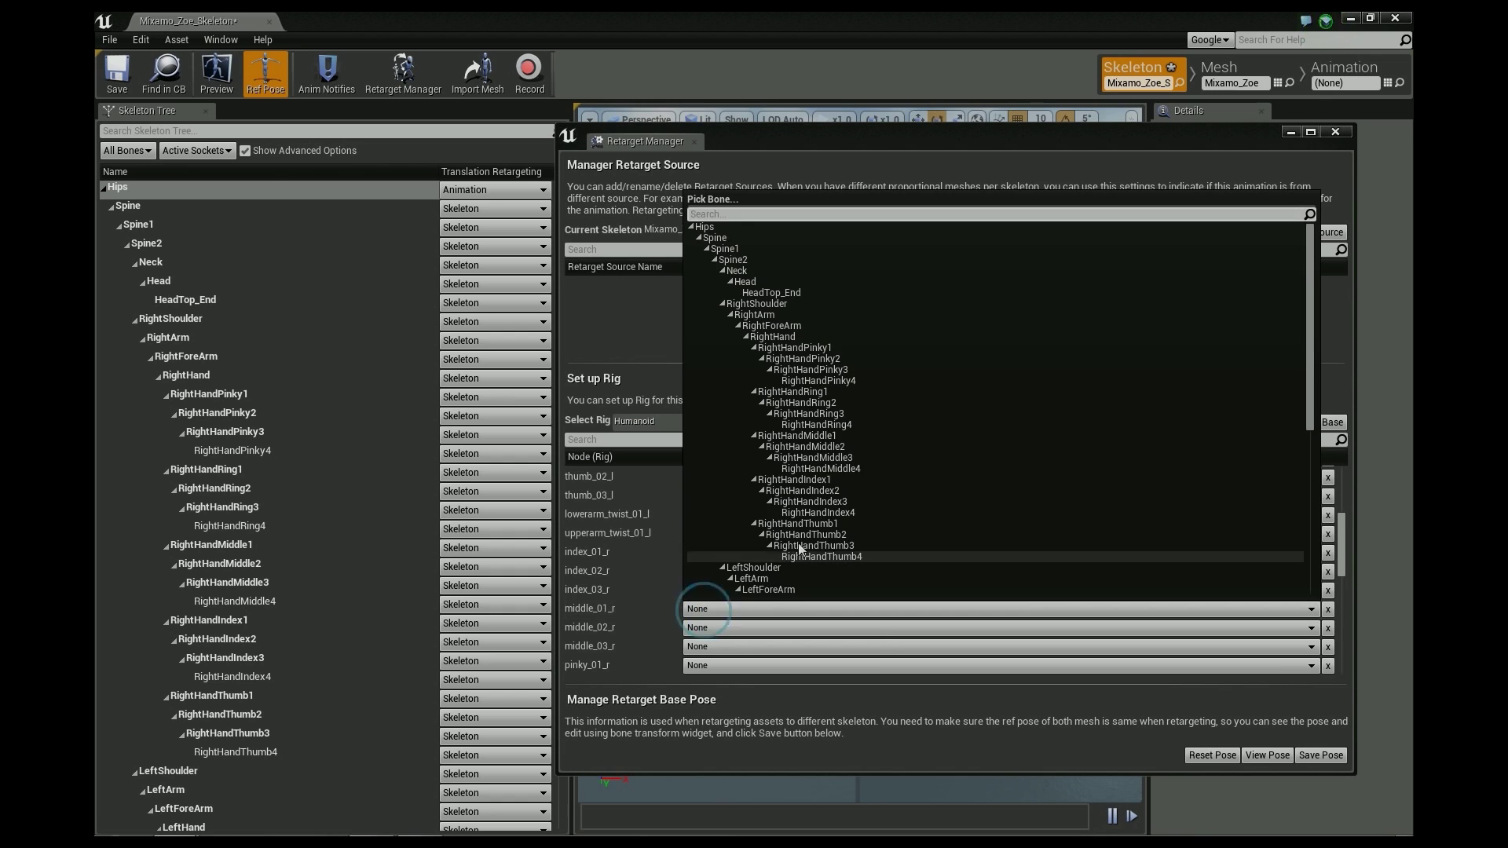
left_click(824, 439)
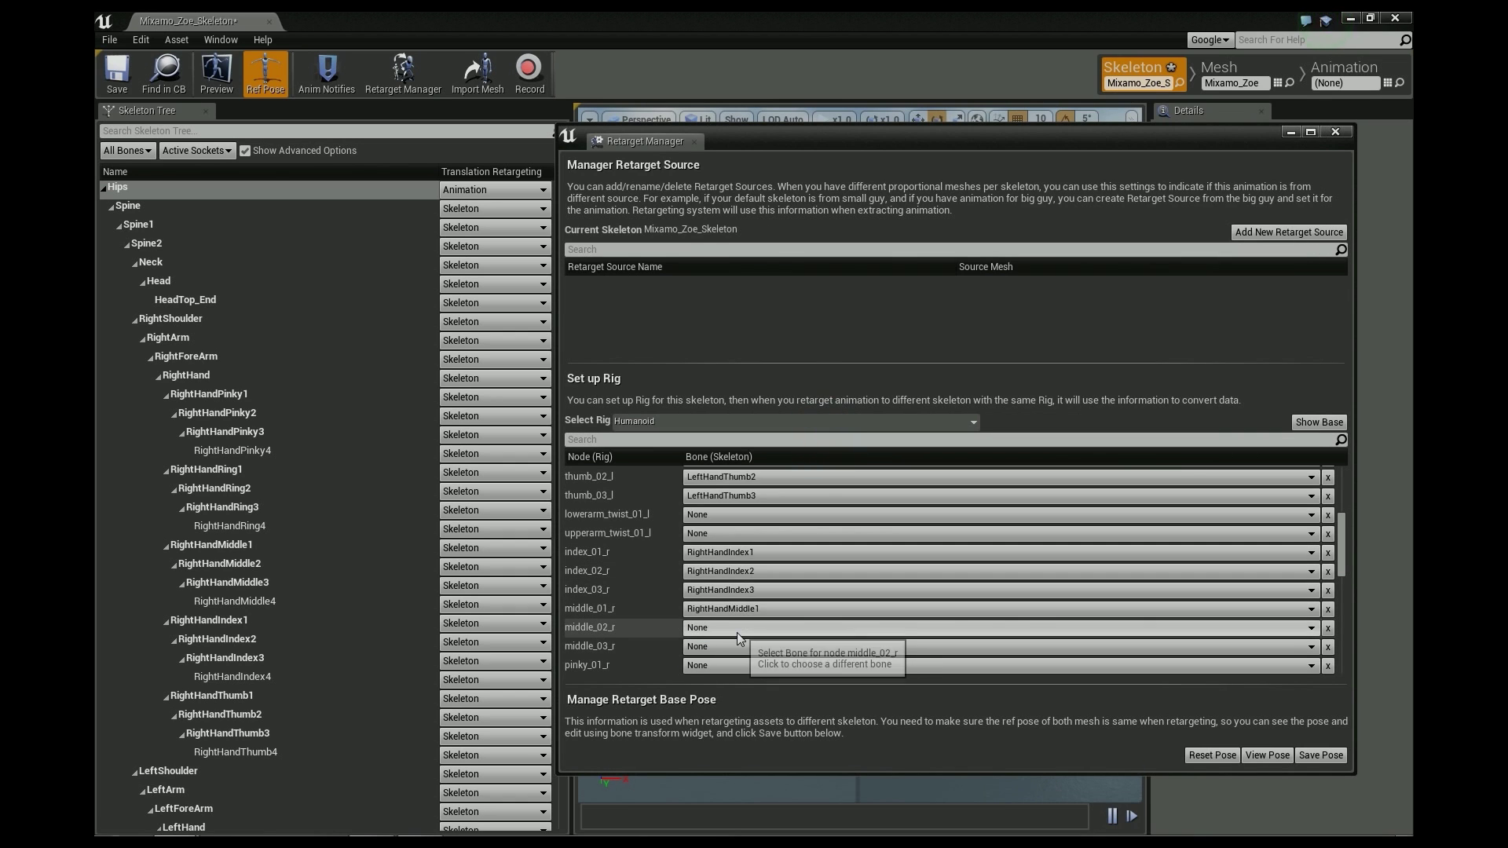
left_click(736, 630)
left_click(839, 467)
left_click(719, 649)
left_click(837, 494)
Step: Map pinky_01-03_r to RightHandPinky1-3
scroll(1344, 541, "down", 5)
left_click(705, 509)
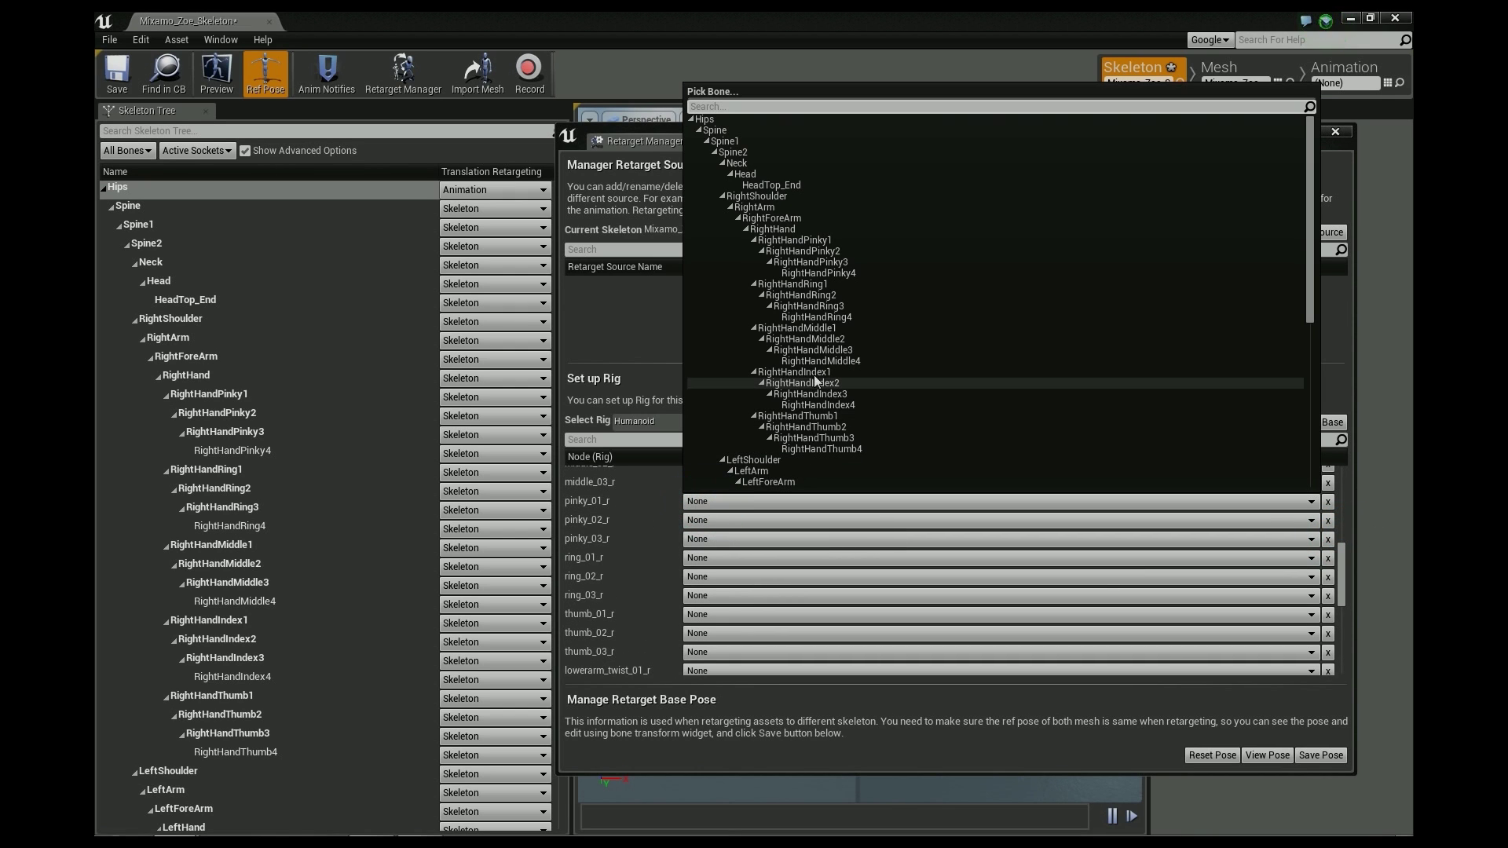
left_click(817, 253)
left_click(705, 521)
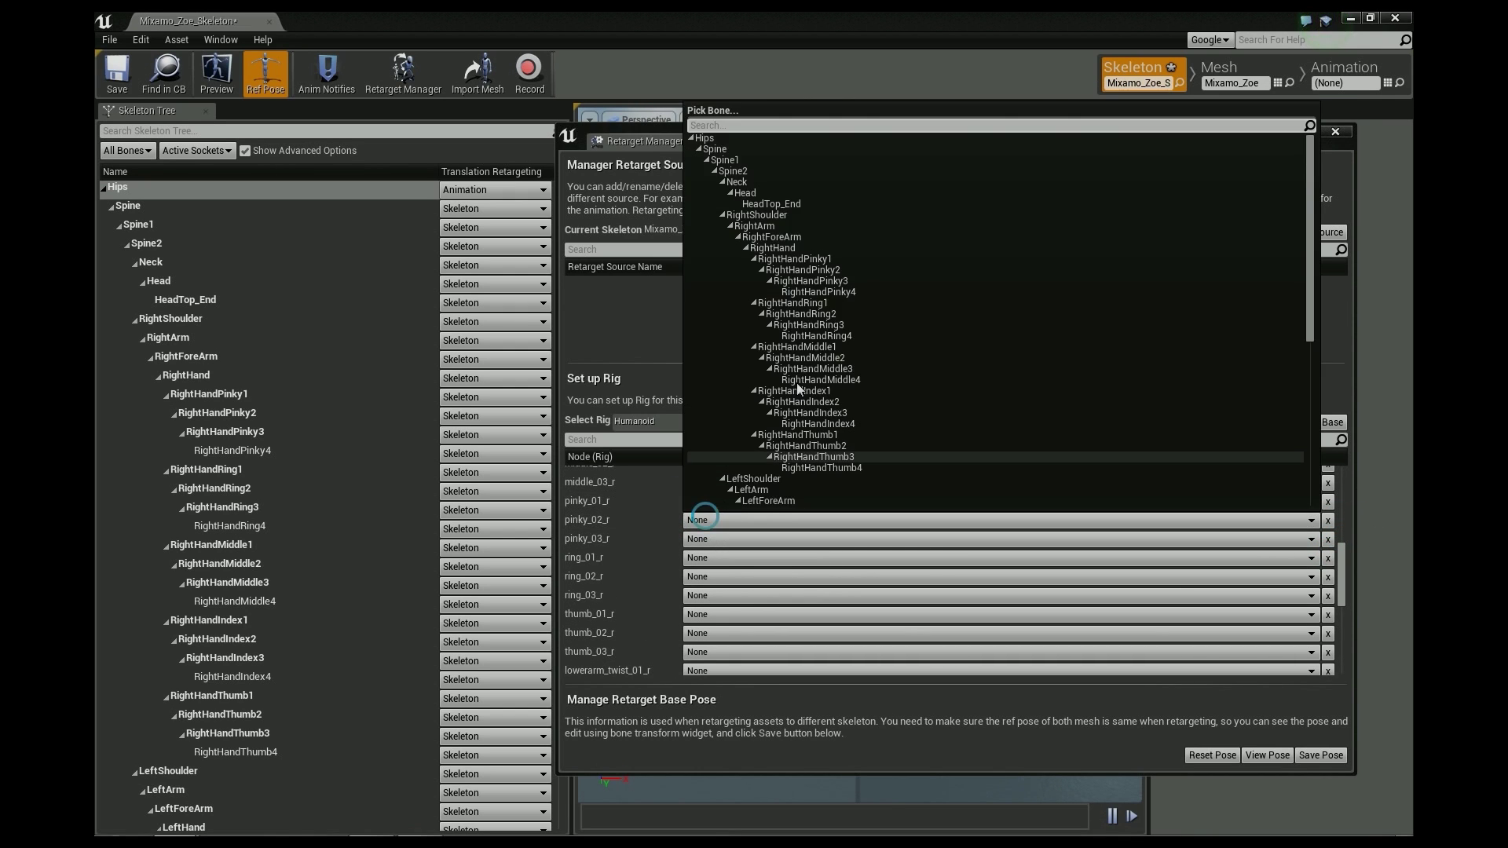
left_click(803, 266)
left_click(719, 540)
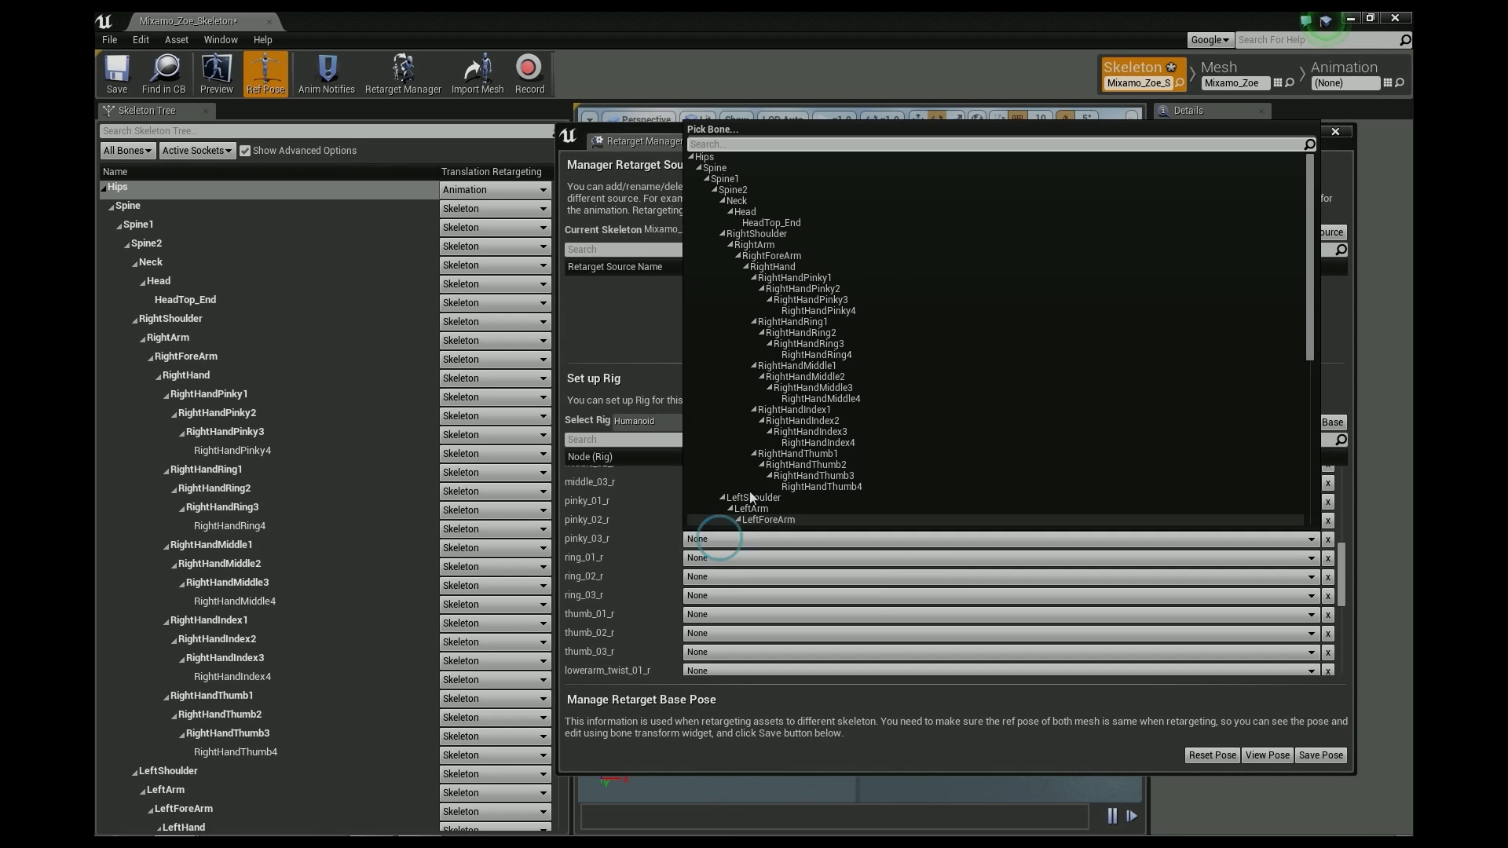
left_click(861, 300)
Step: Map ring_01-03_r to RightHandRing1-3
left_click(709, 558)
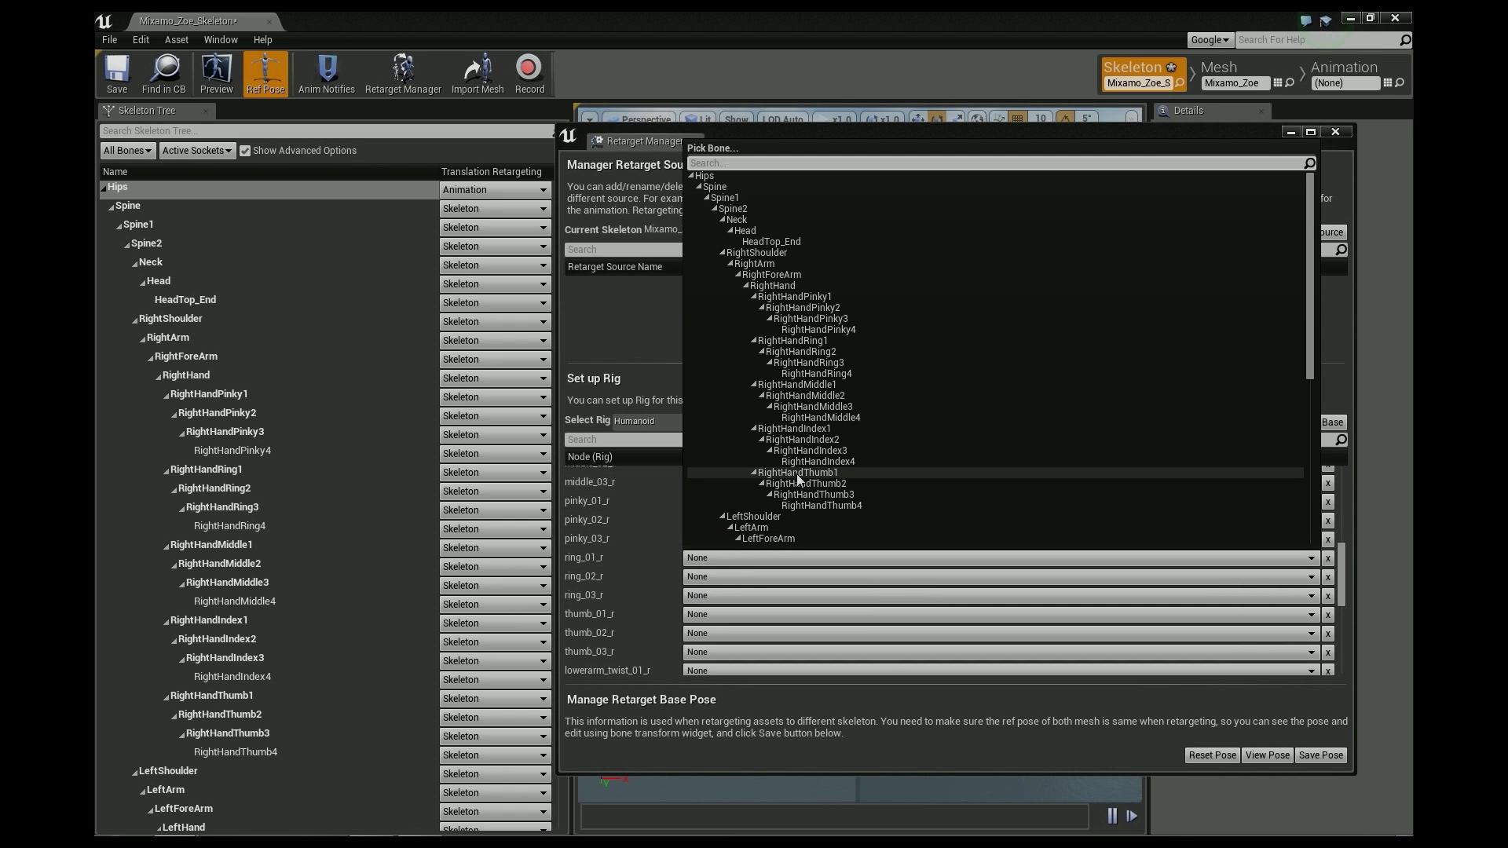
left_click(809, 341)
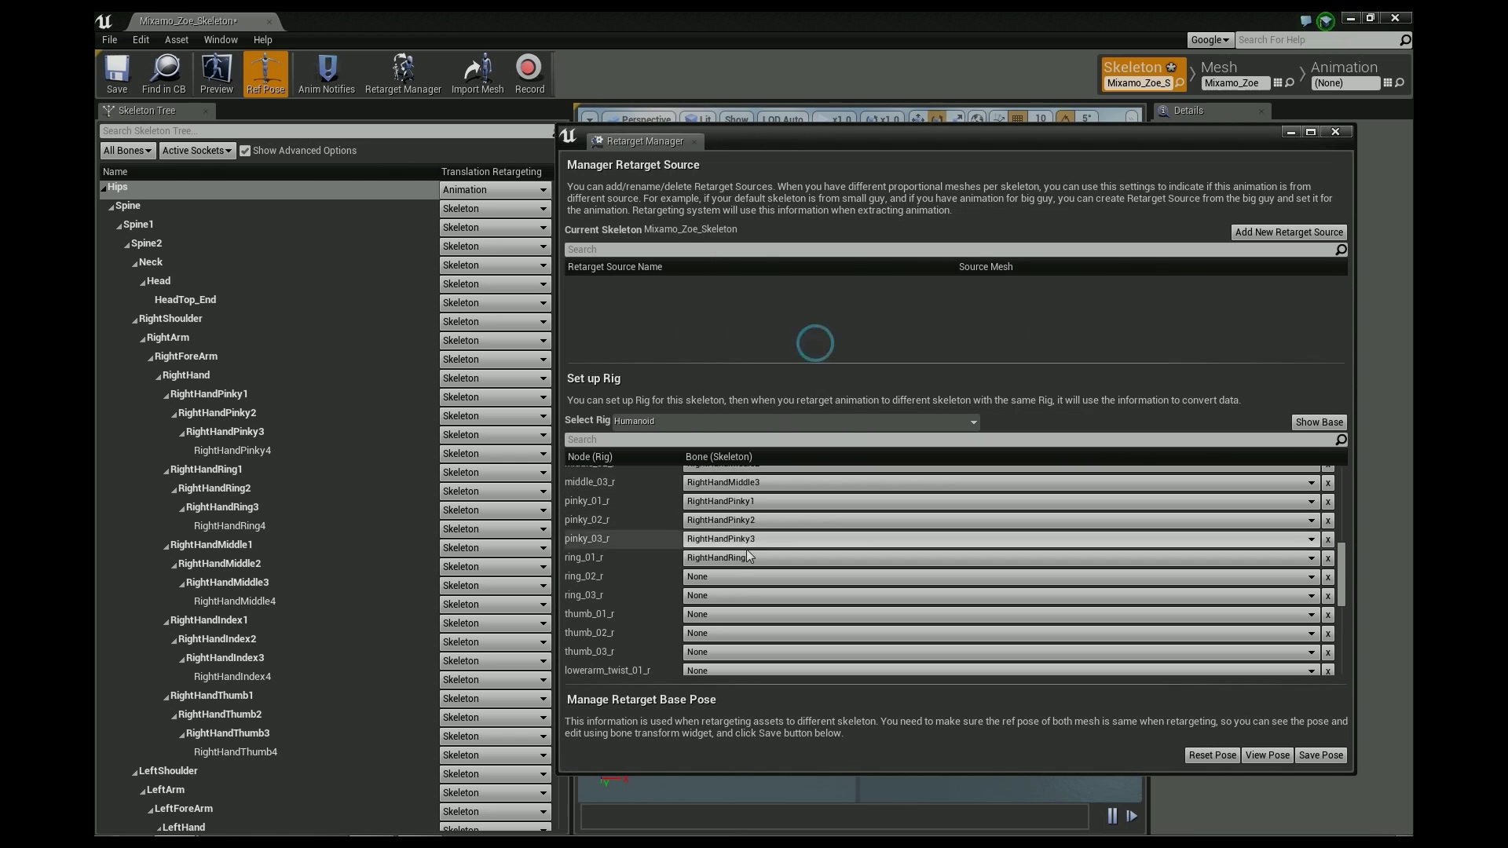
left_click(738, 577)
left_click(827, 372)
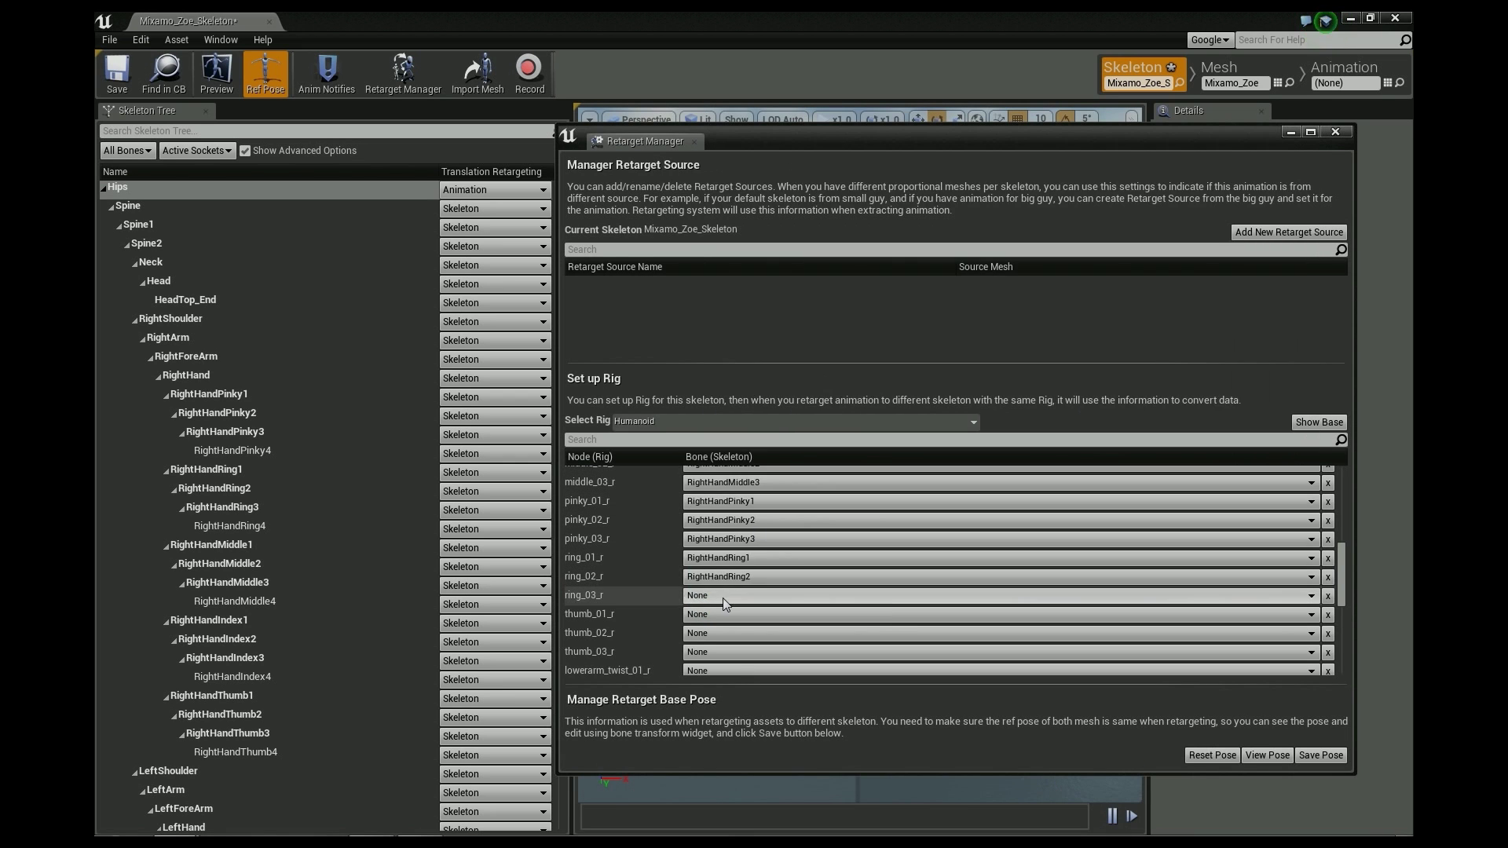
left_click(723, 595)
left_click(836, 402)
Step: Map thumb_01-03_r to RightHandThumb1-3
left_click(730, 614)
left_click(817, 531)
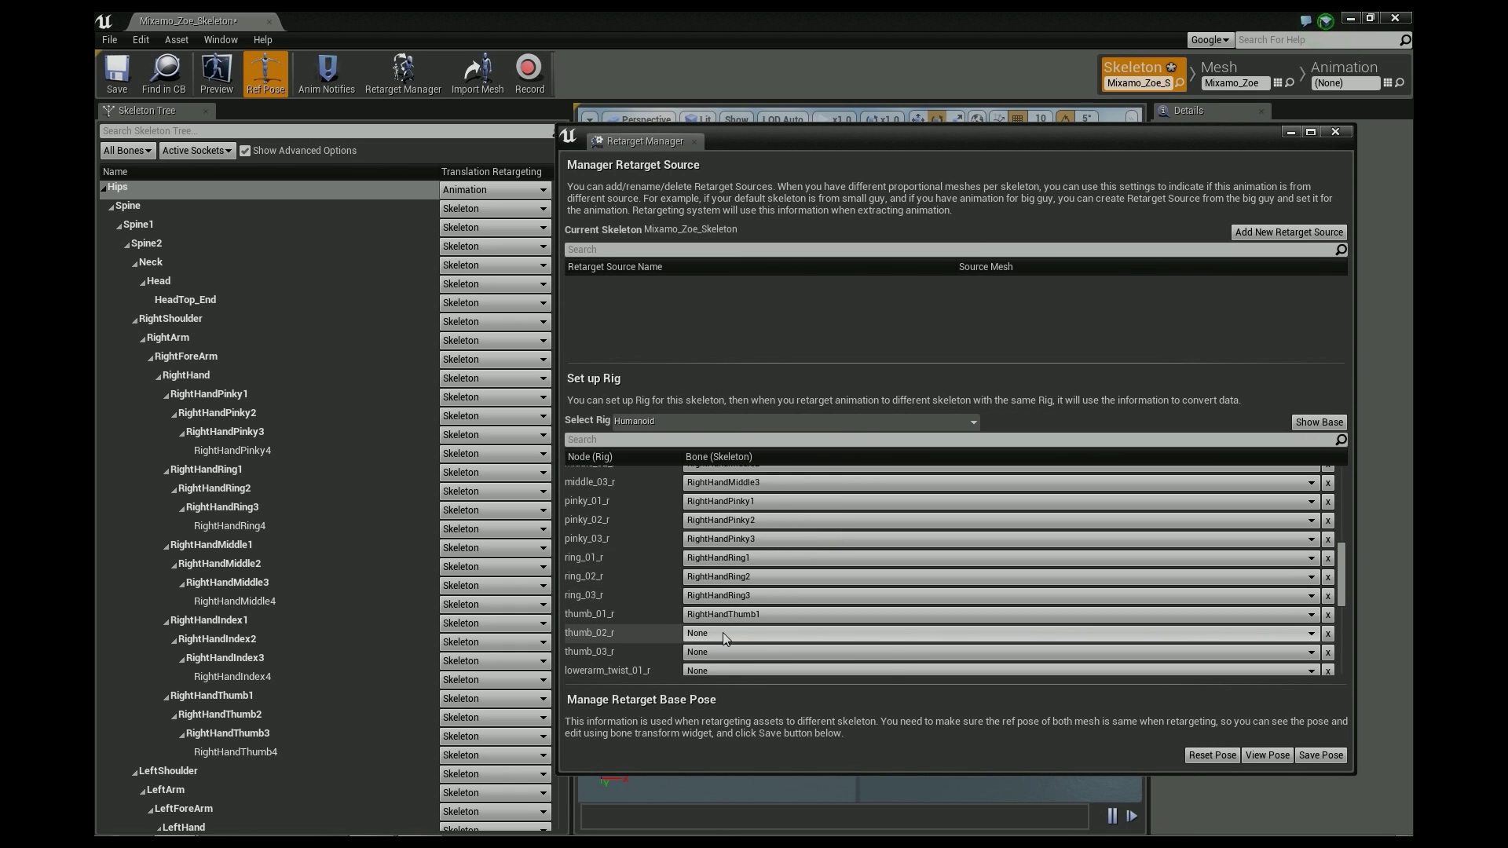
left_click(801, 633)
left_click(818, 558)
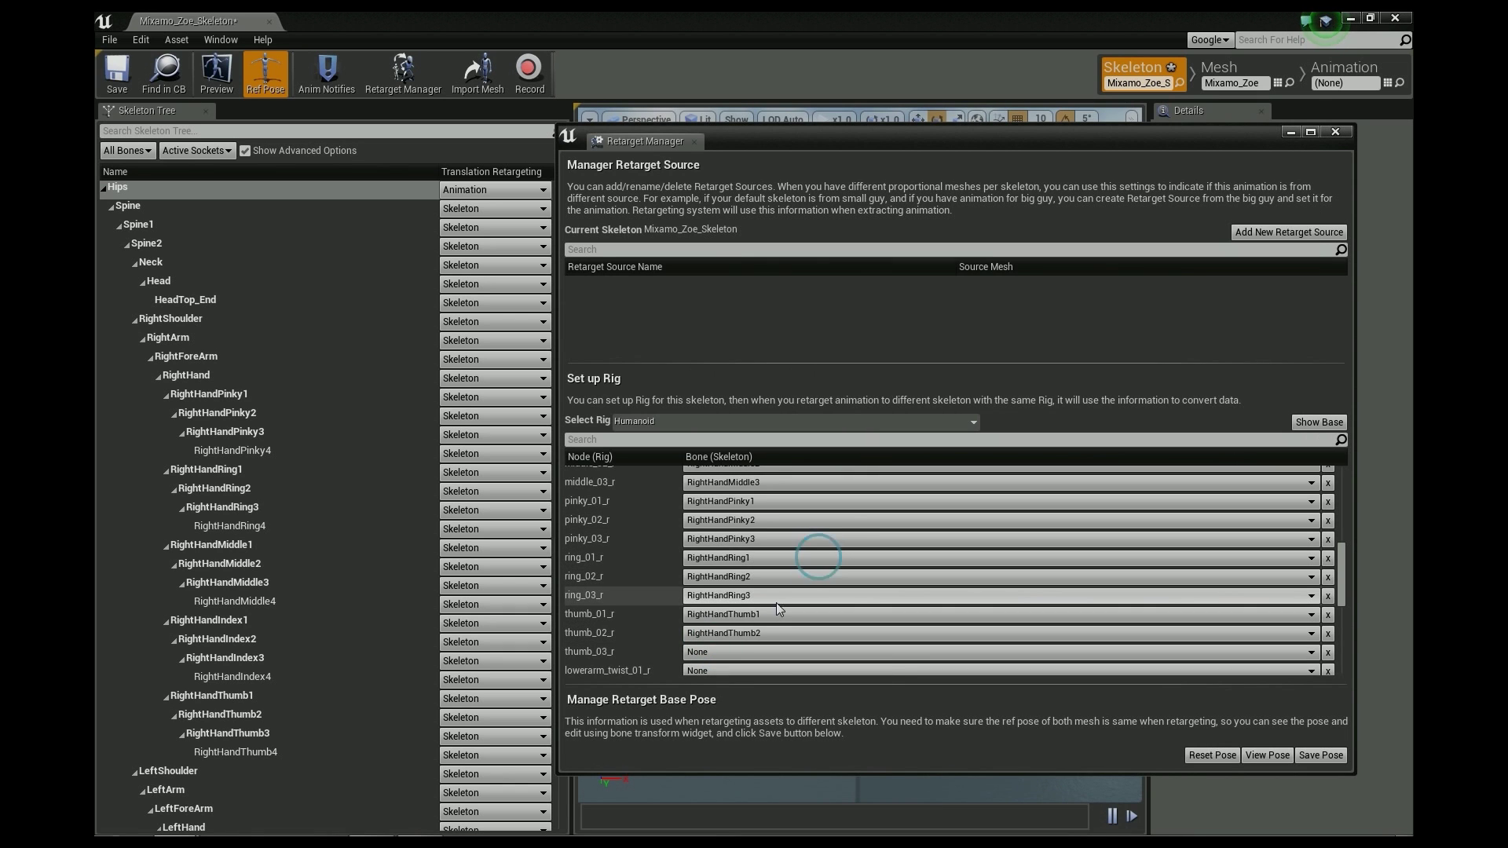
left_click(731, 653)
left_click(855, 586)
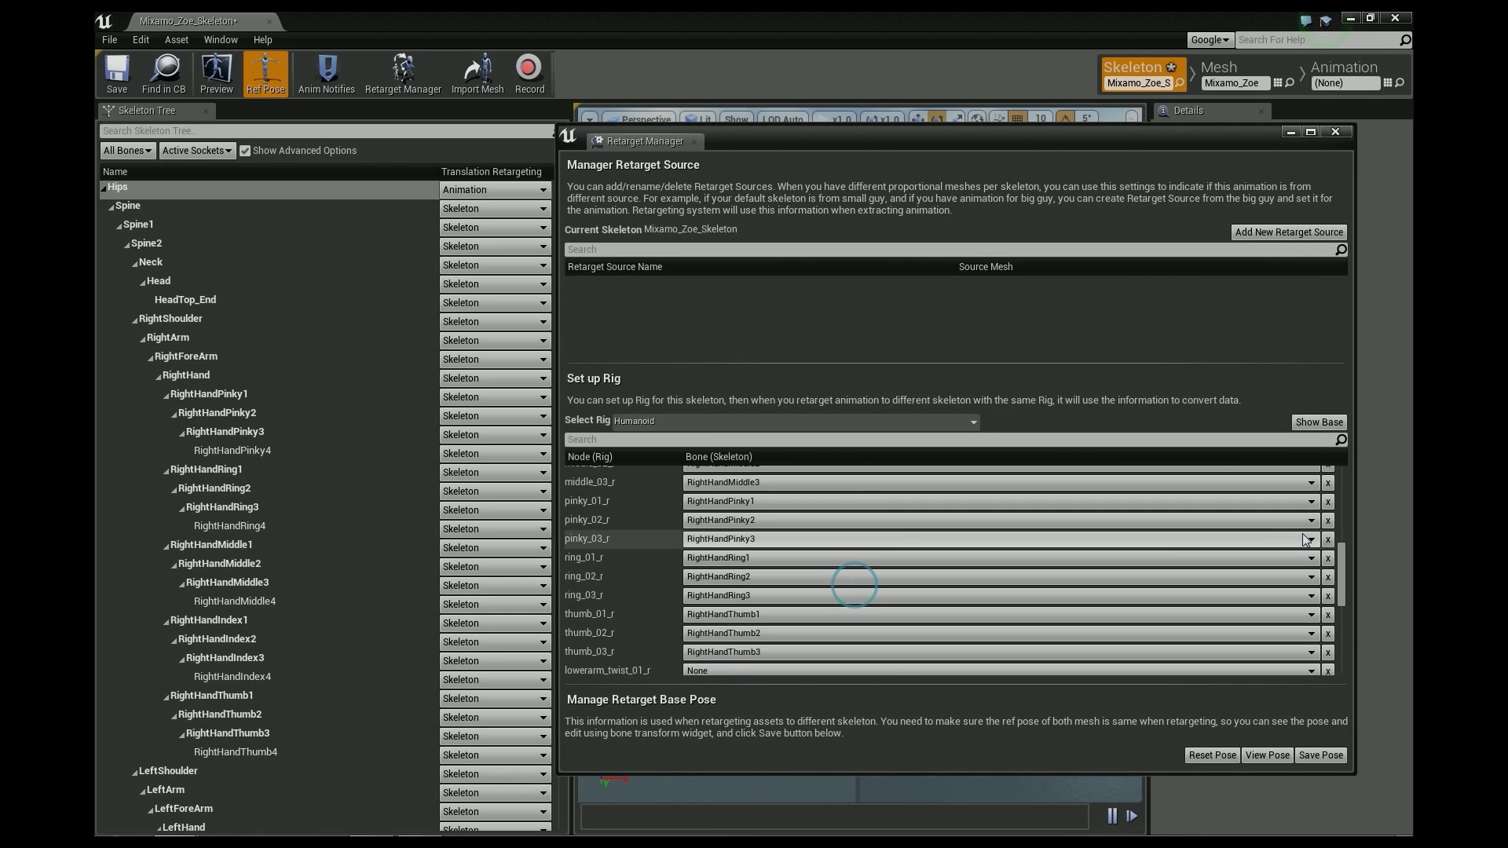
Step: Map ball_l to LeftToeBase and ball_r to RightToeBase
scroll(1348, 595, "down", 5)
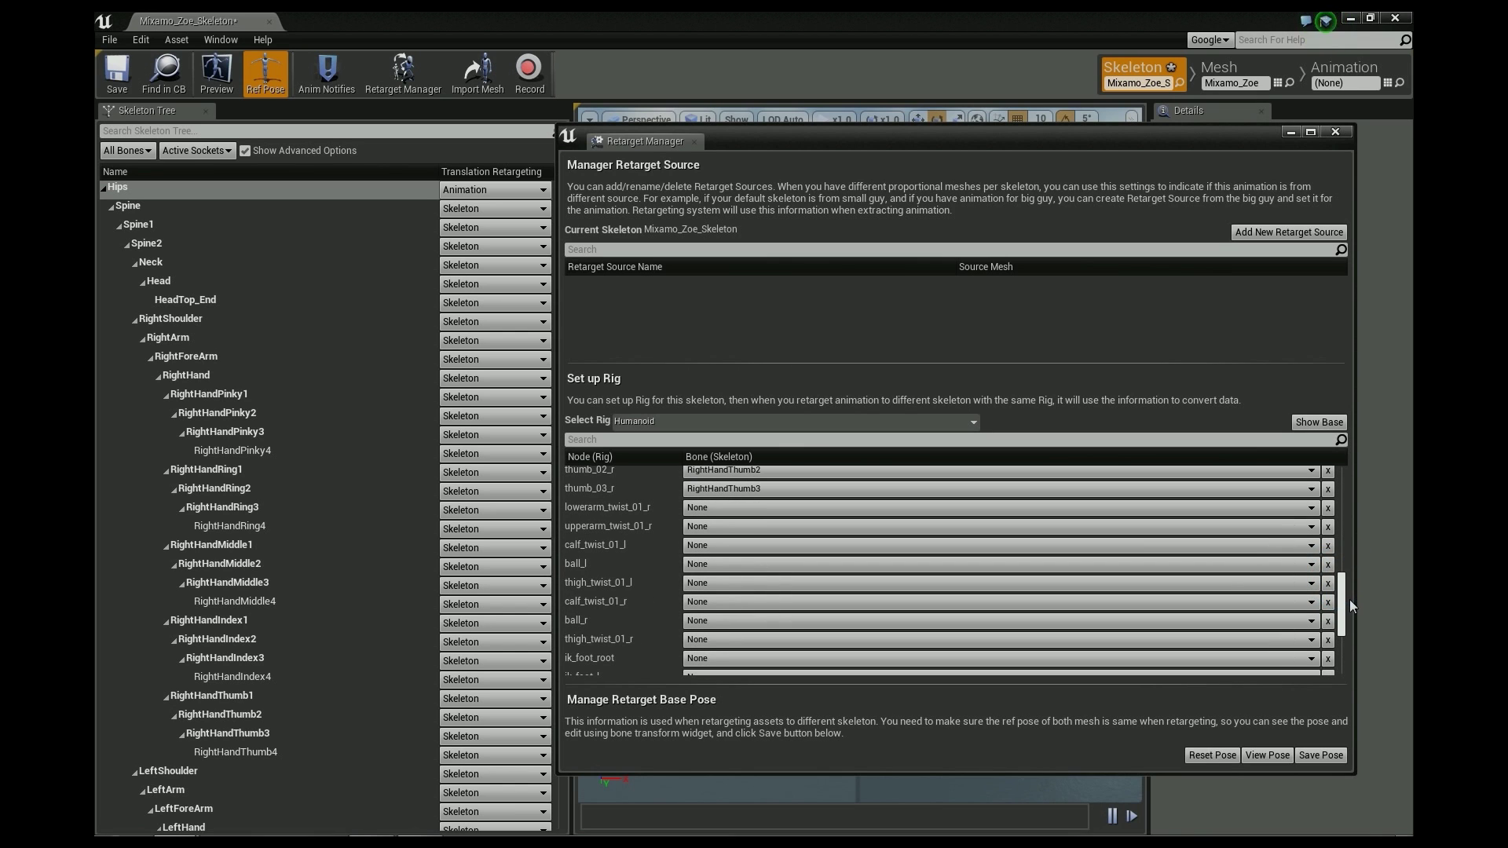
left_click(703, 566)
scroll(806, 450, "down", 10)
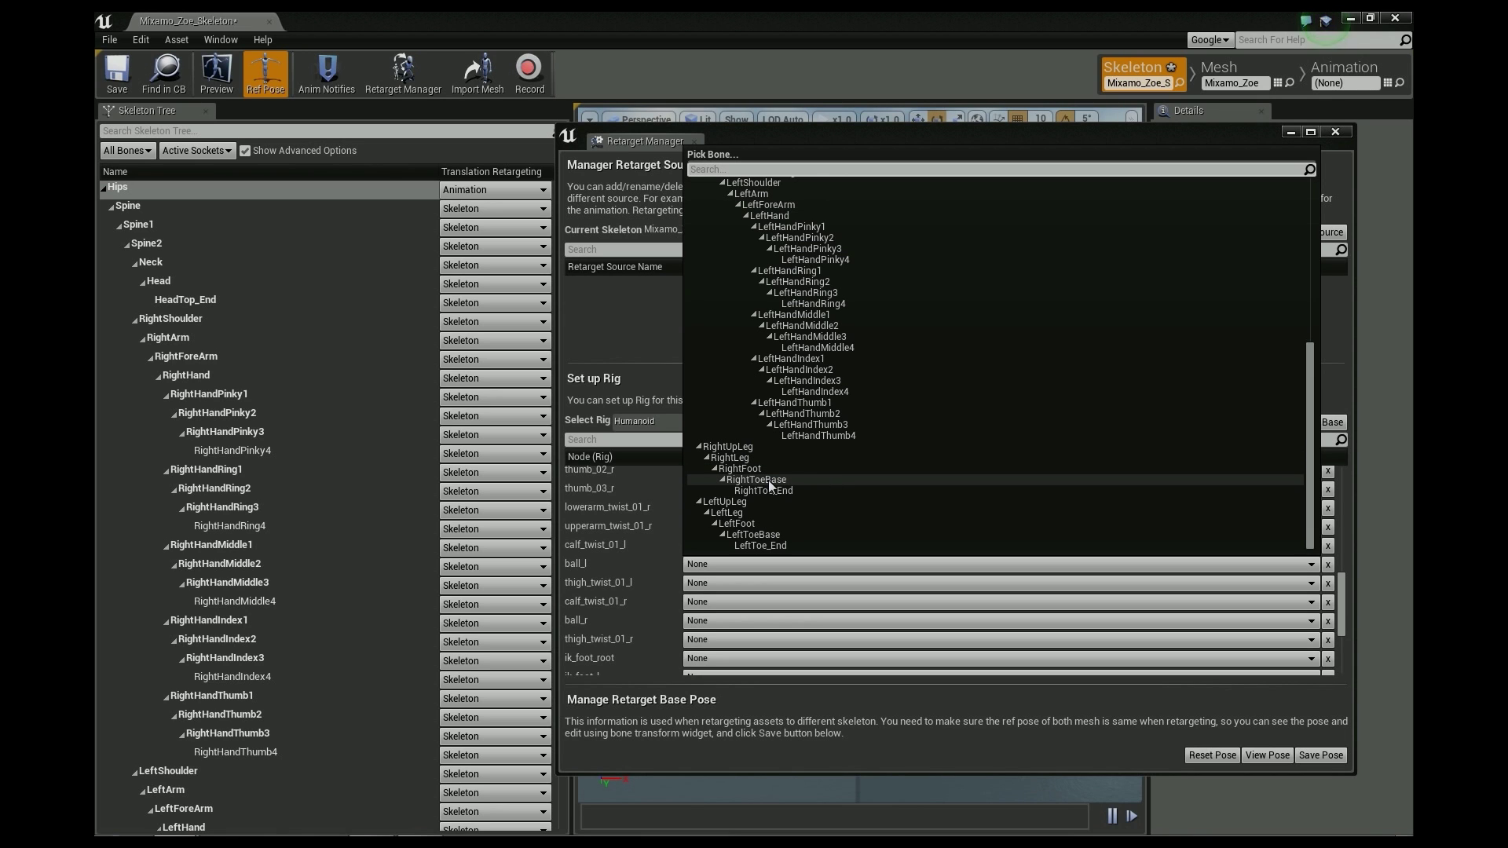
left_click(759, 534)
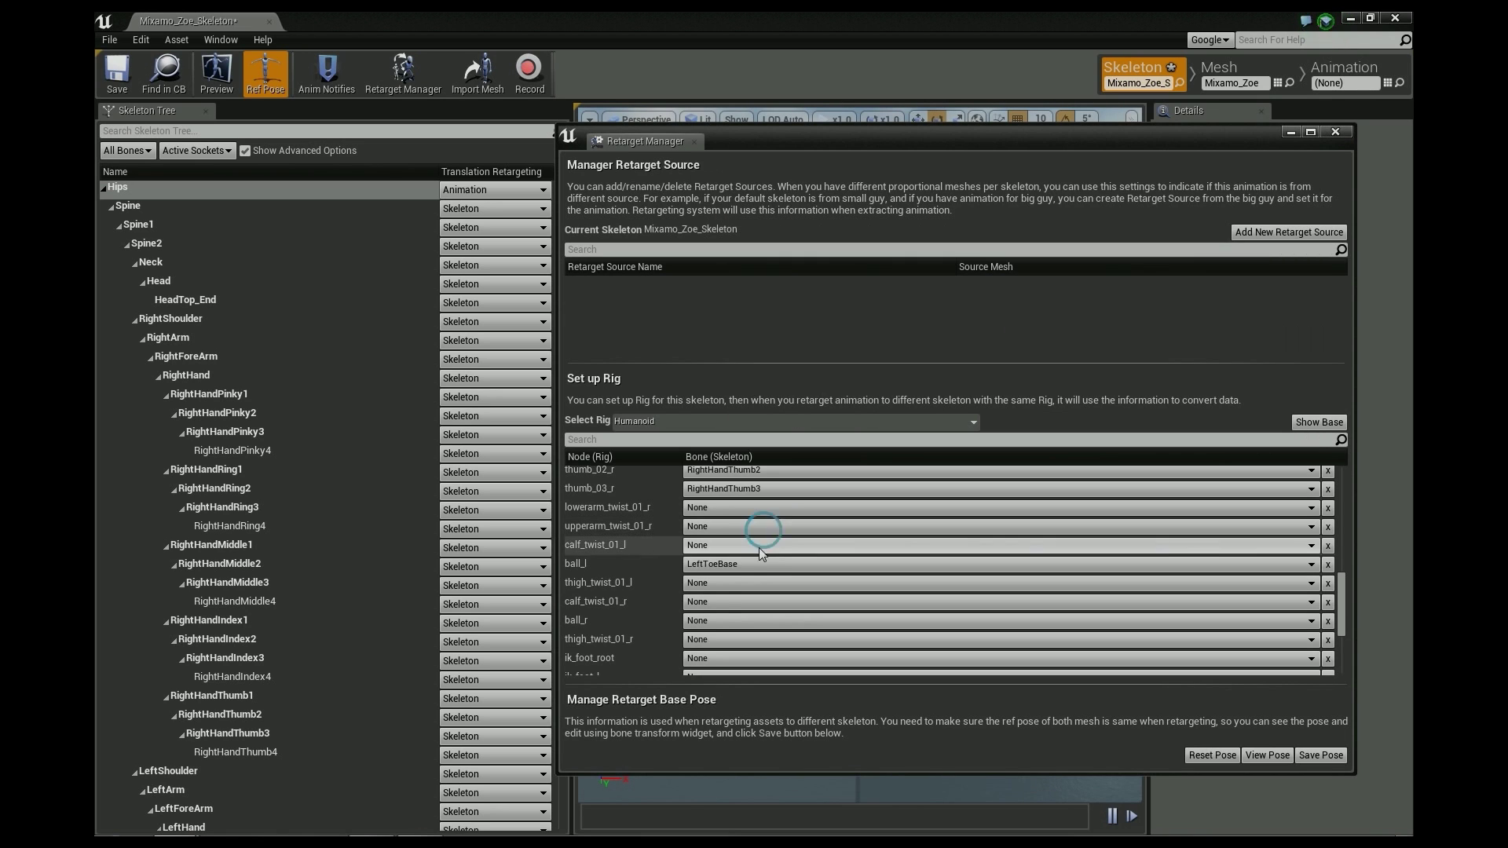
left_click(698, 624)
scroll(863, 506, "down", 10)
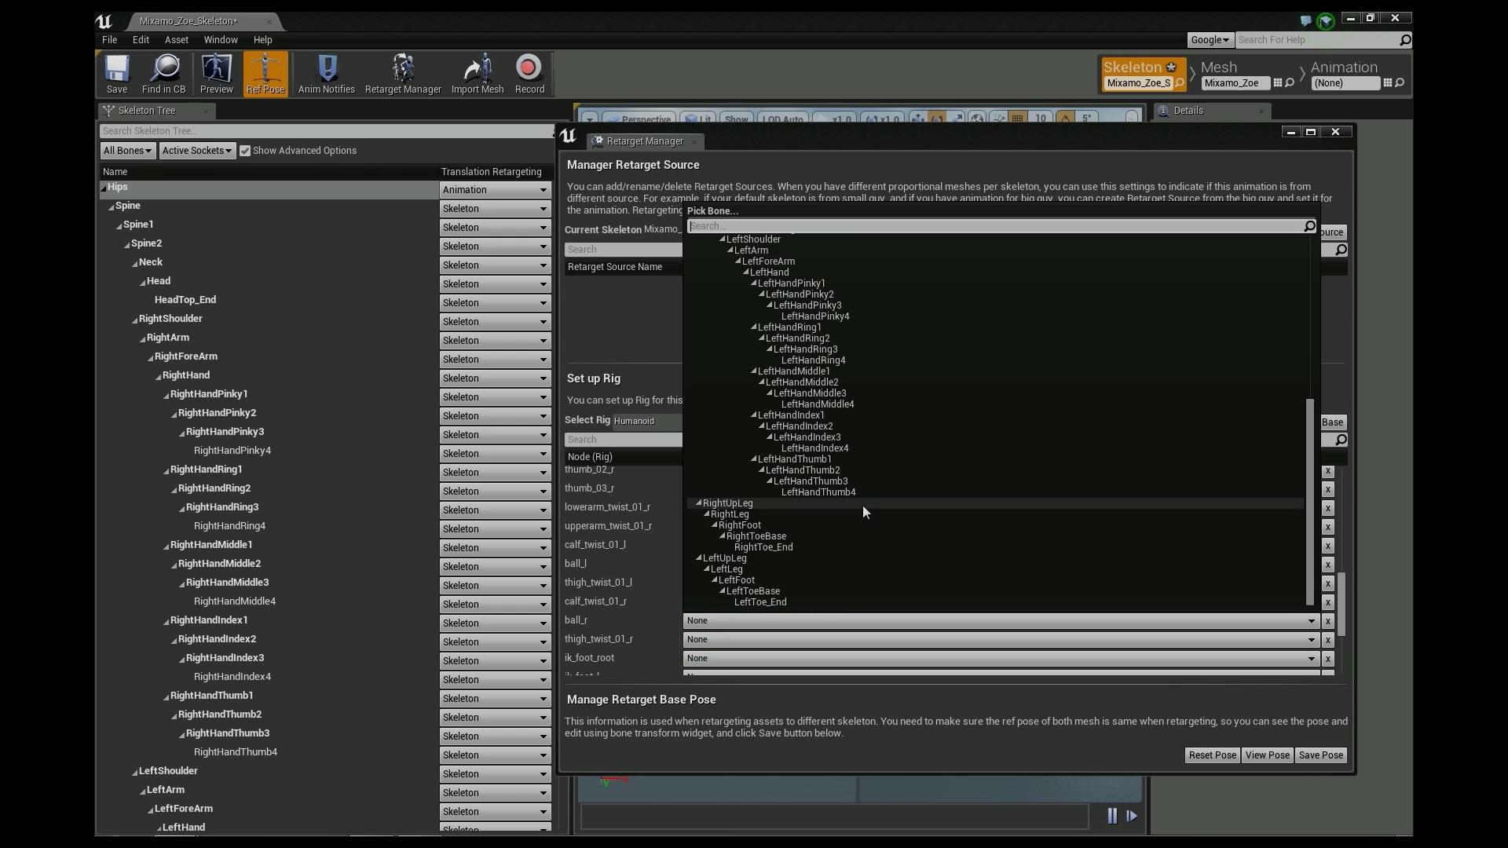
left_click(774, 538)
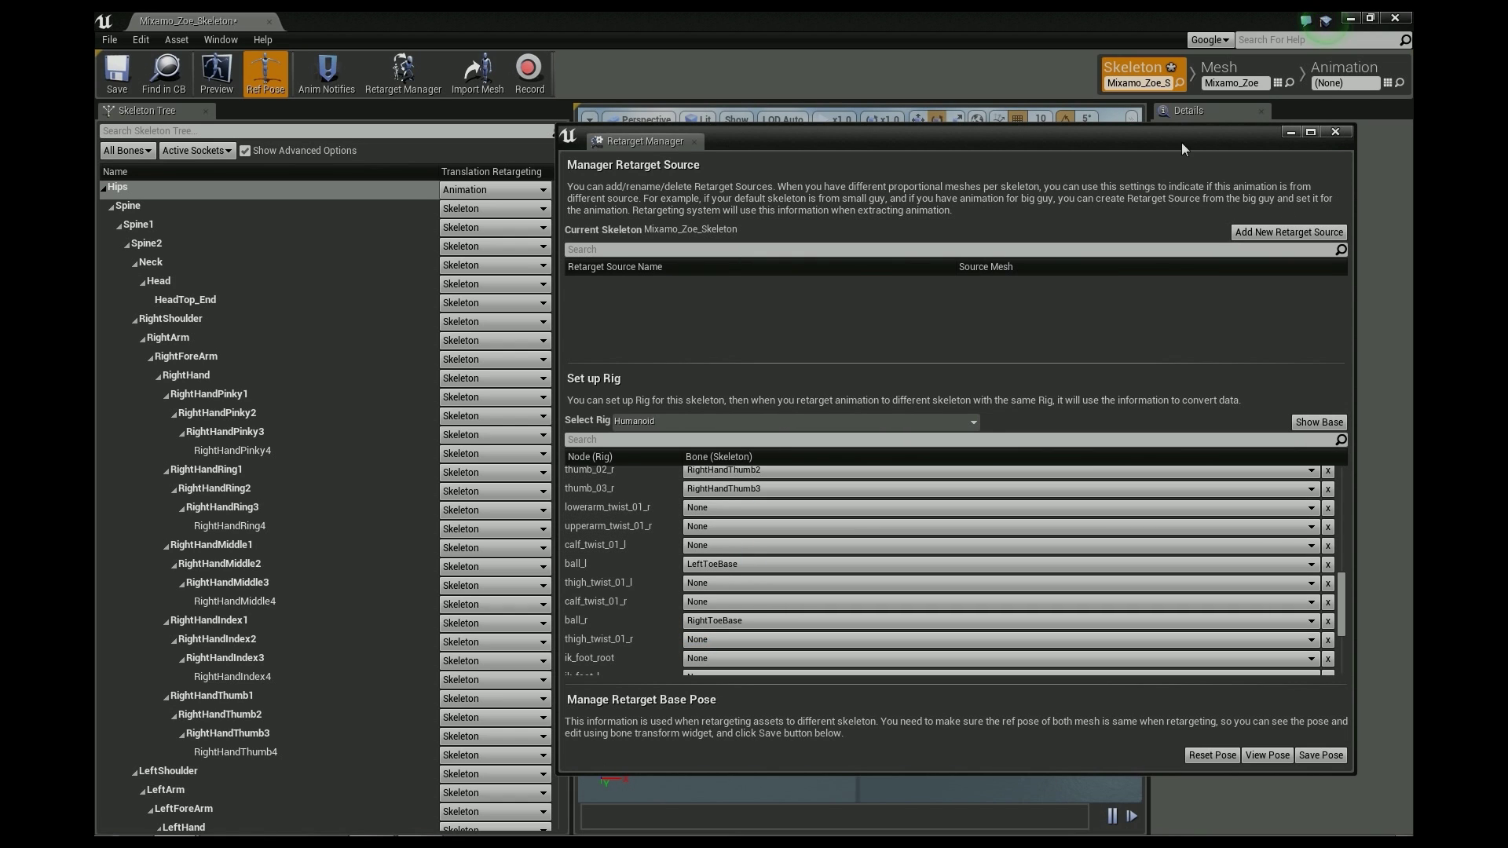
Step: Save Mixamo_Zoe_Skeleton, toggle the retarget base pose, switch to Mesh mode, and close the editor
left_click_drag(557, 264, 1080, 251)
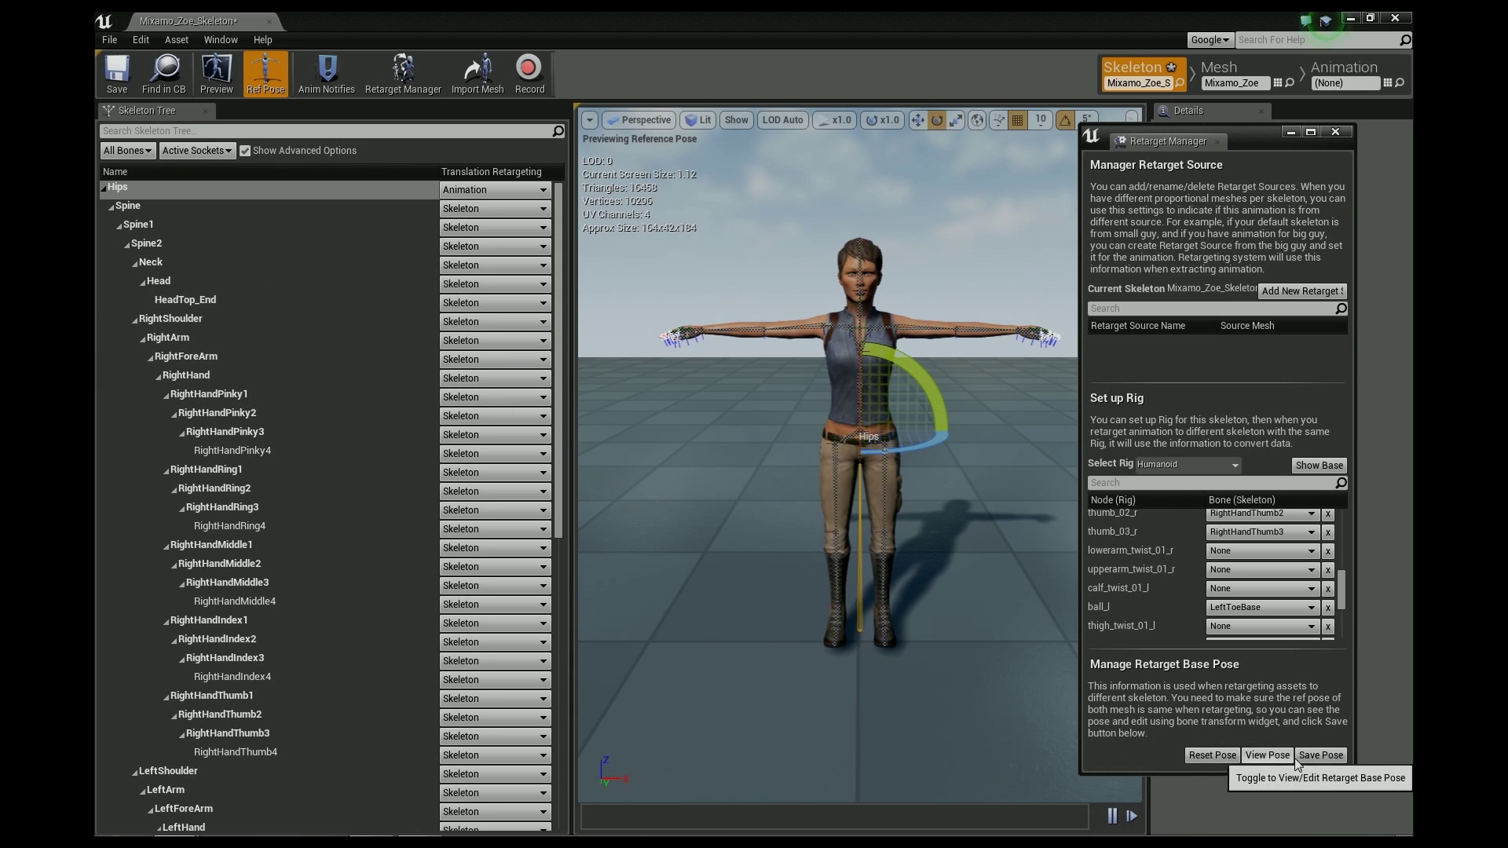
left_click(116, 71)
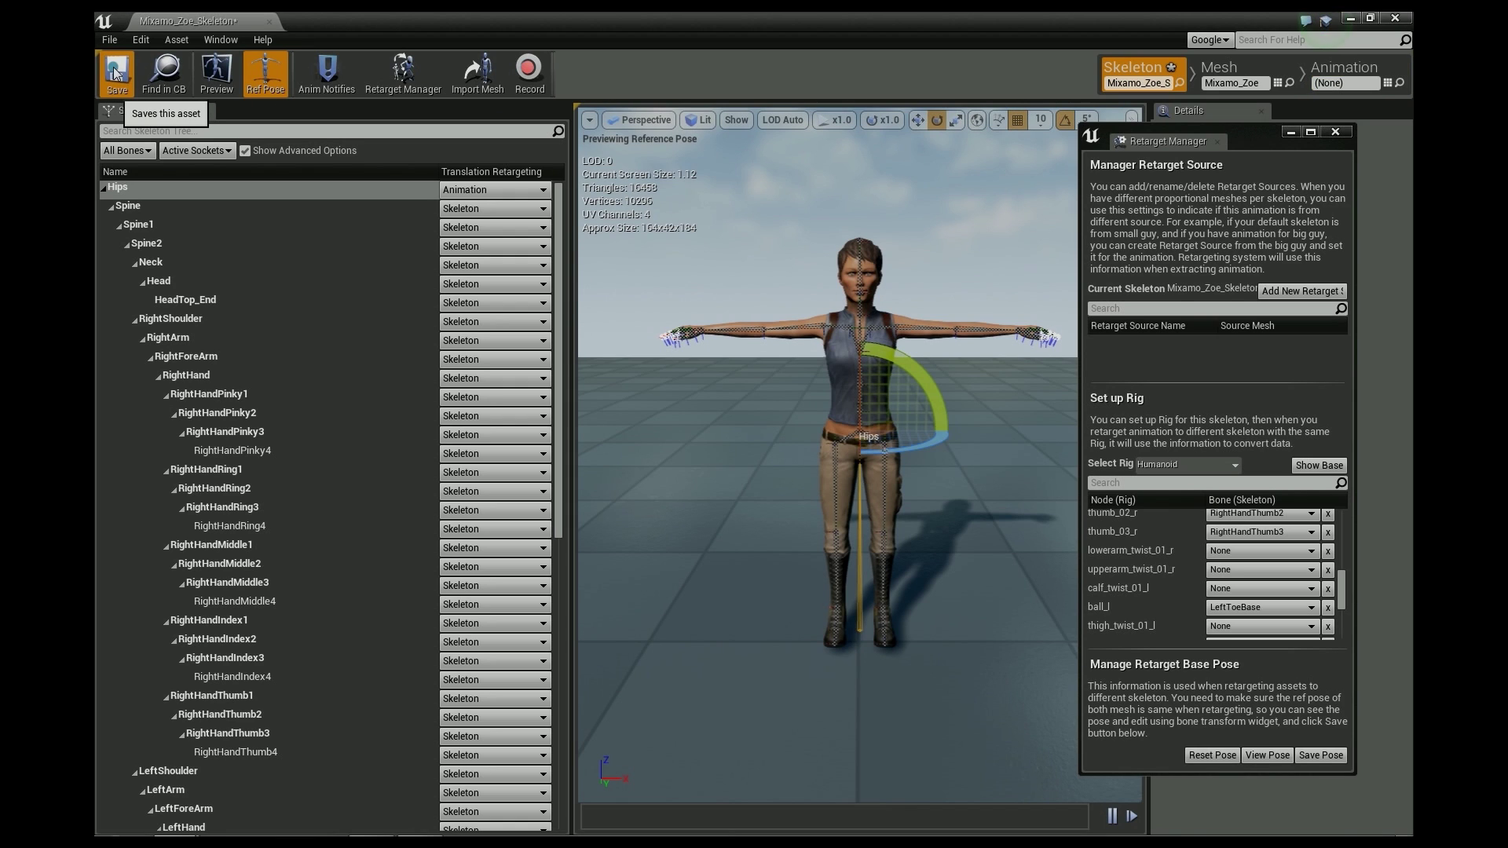
left_click(1268, 758)
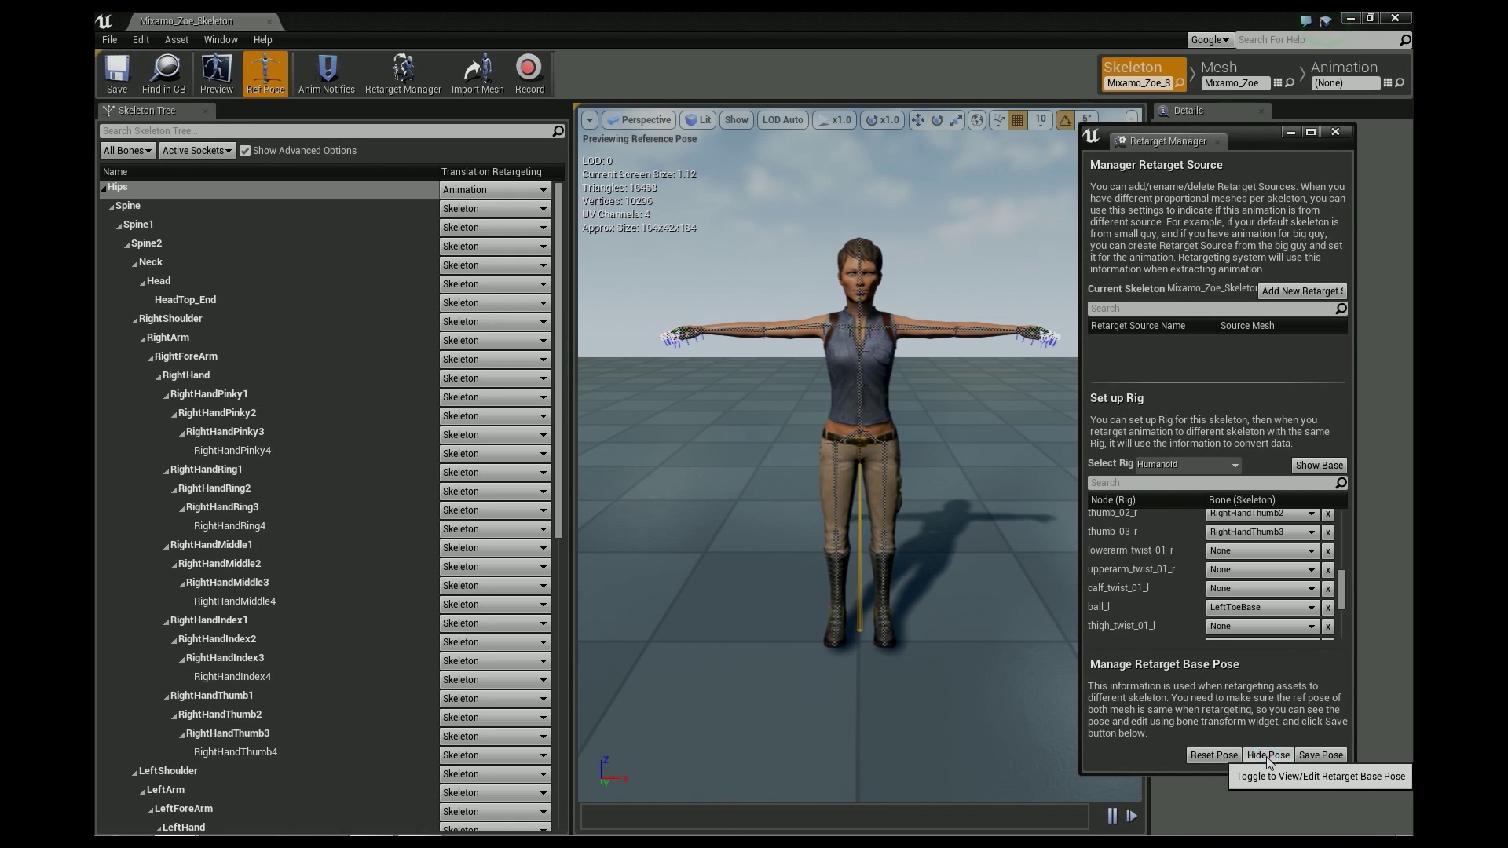
left_click(1268, 755)
left_click(116, 72)
left_click(1220, 70)
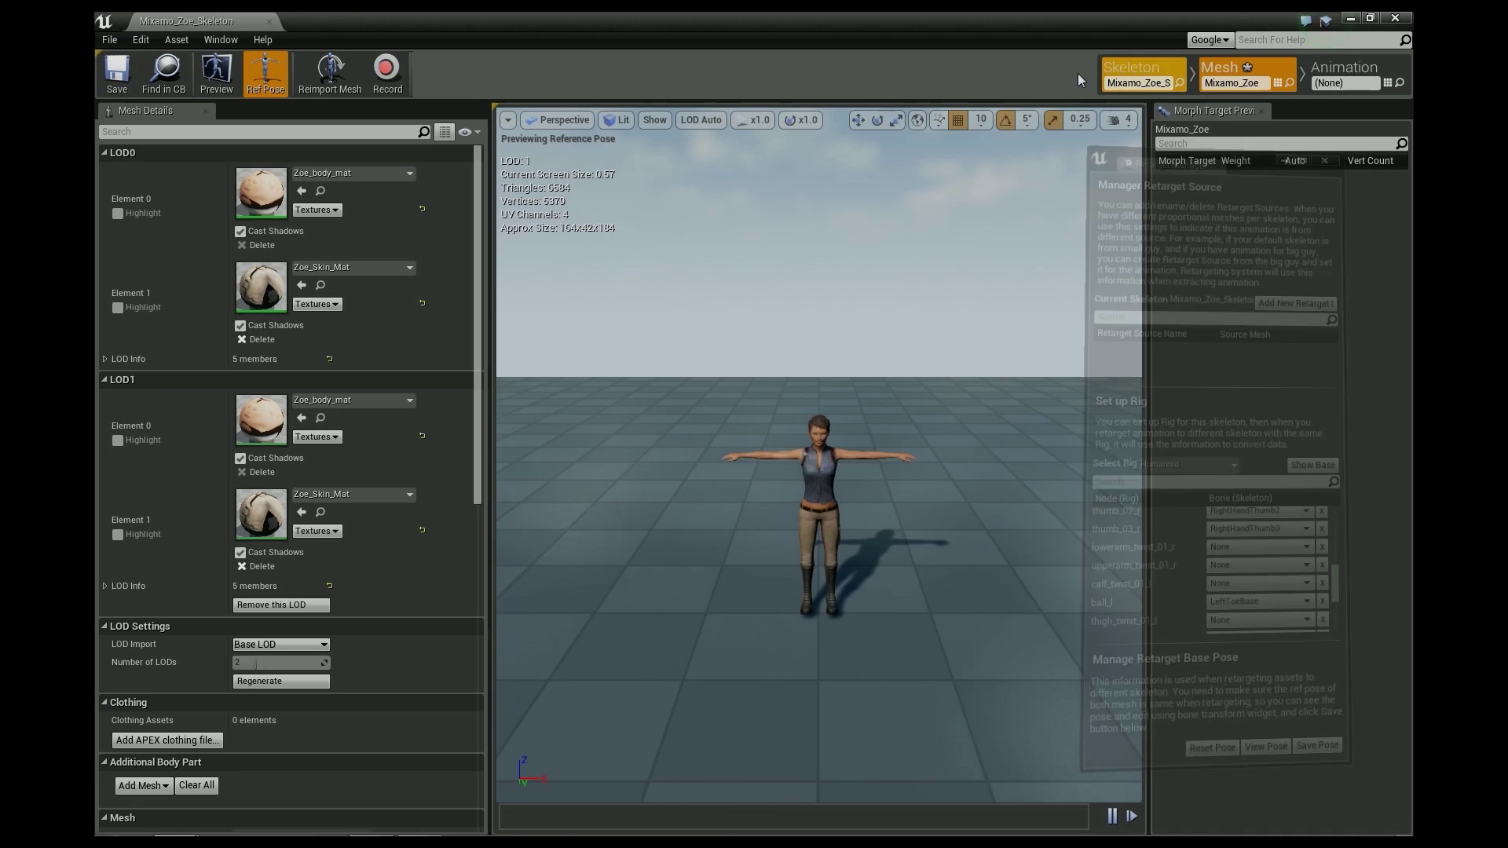
left_click(269, 22)
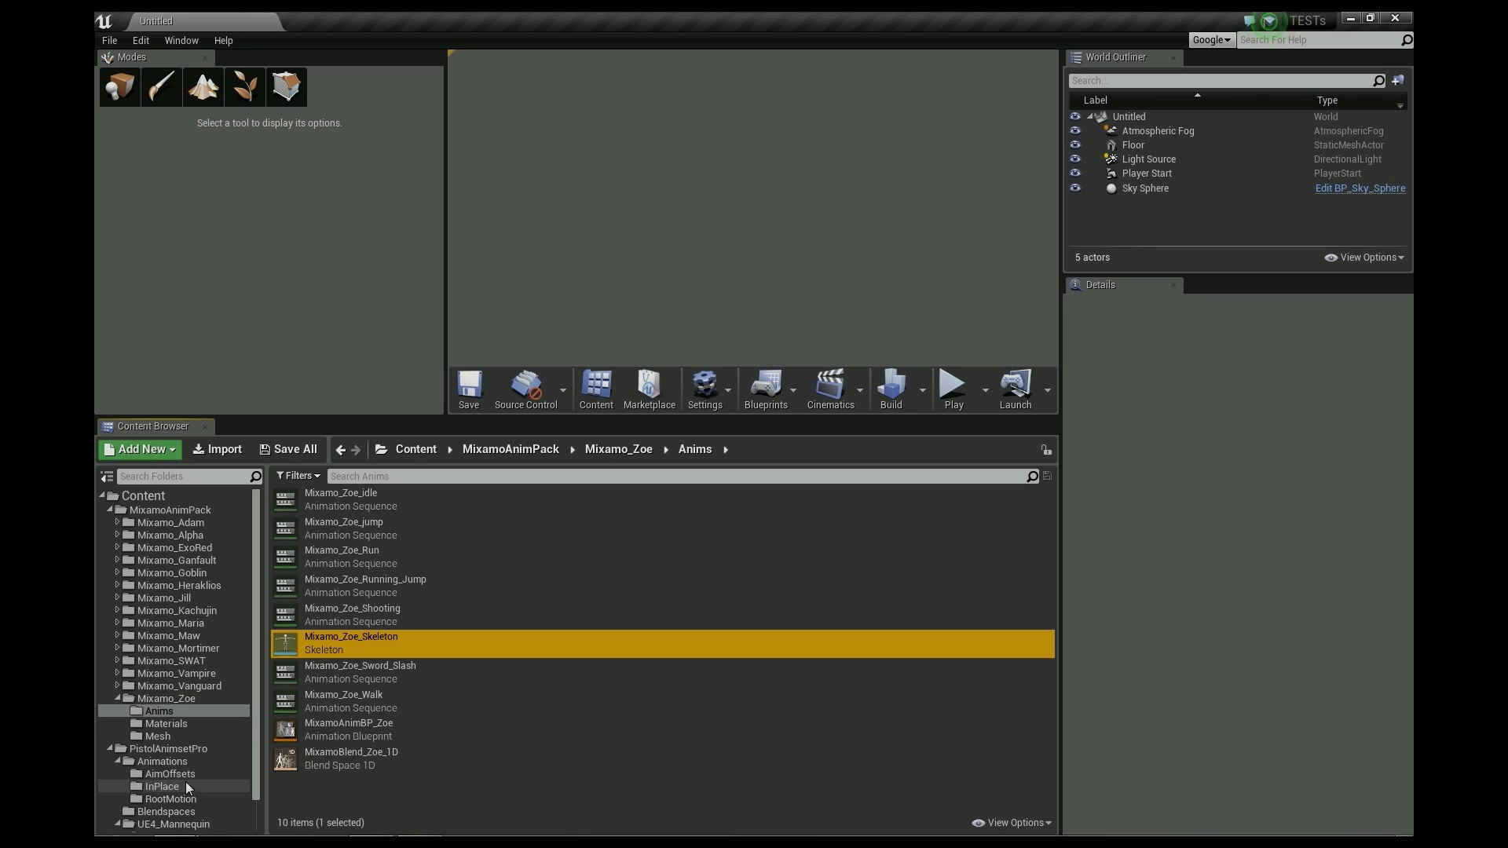
Step: In the InPlace pistol folder, select Pistol_WalkFwdLoop and bring up its actions menu
left_click_drag(257, 724, 256, 753)
left_click(162, 754)
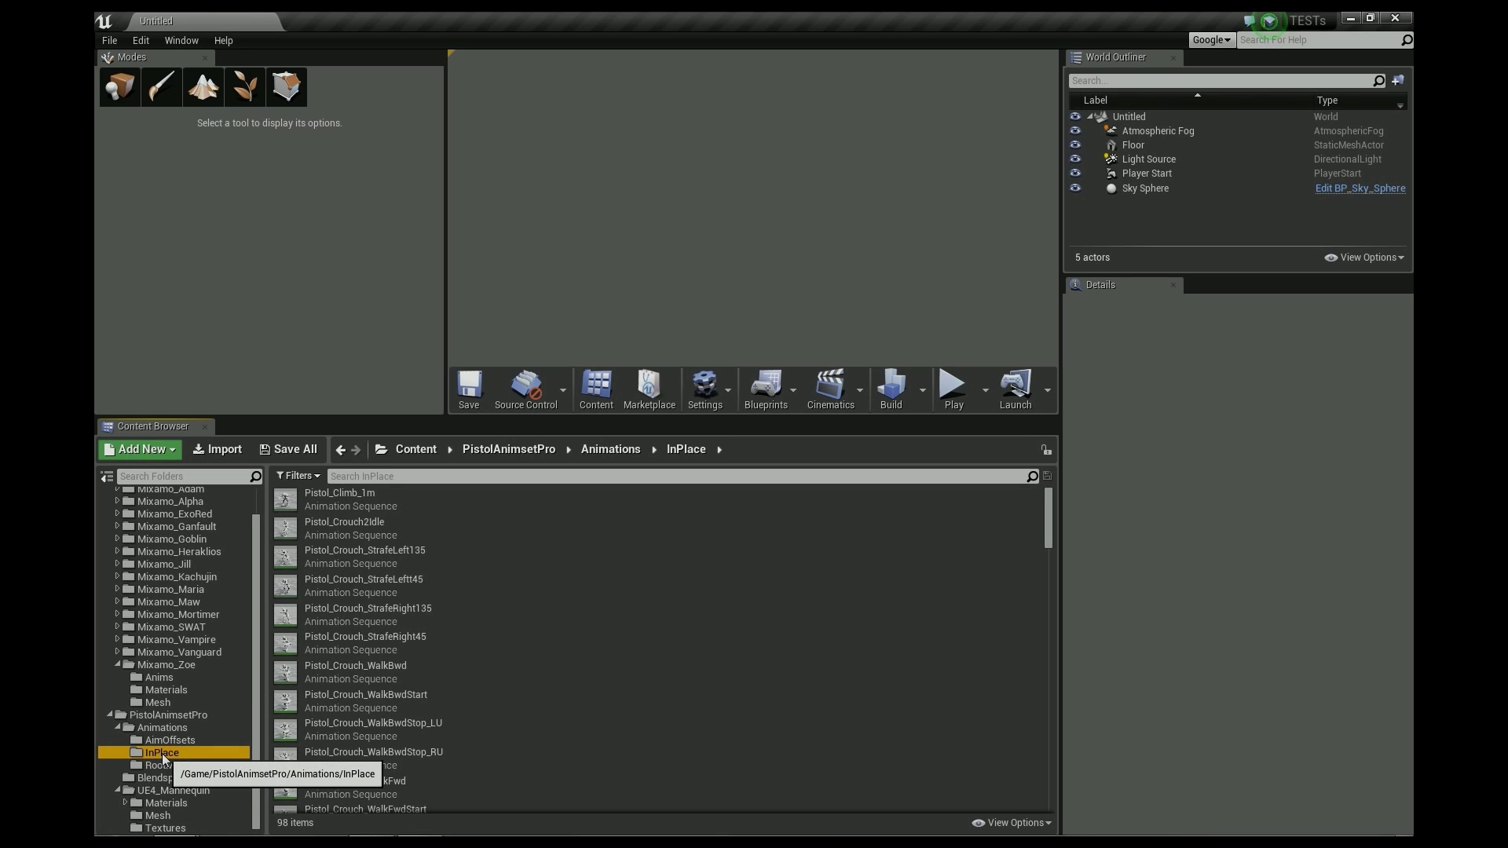
left_click_drag(1050, 505, 1051, 781)
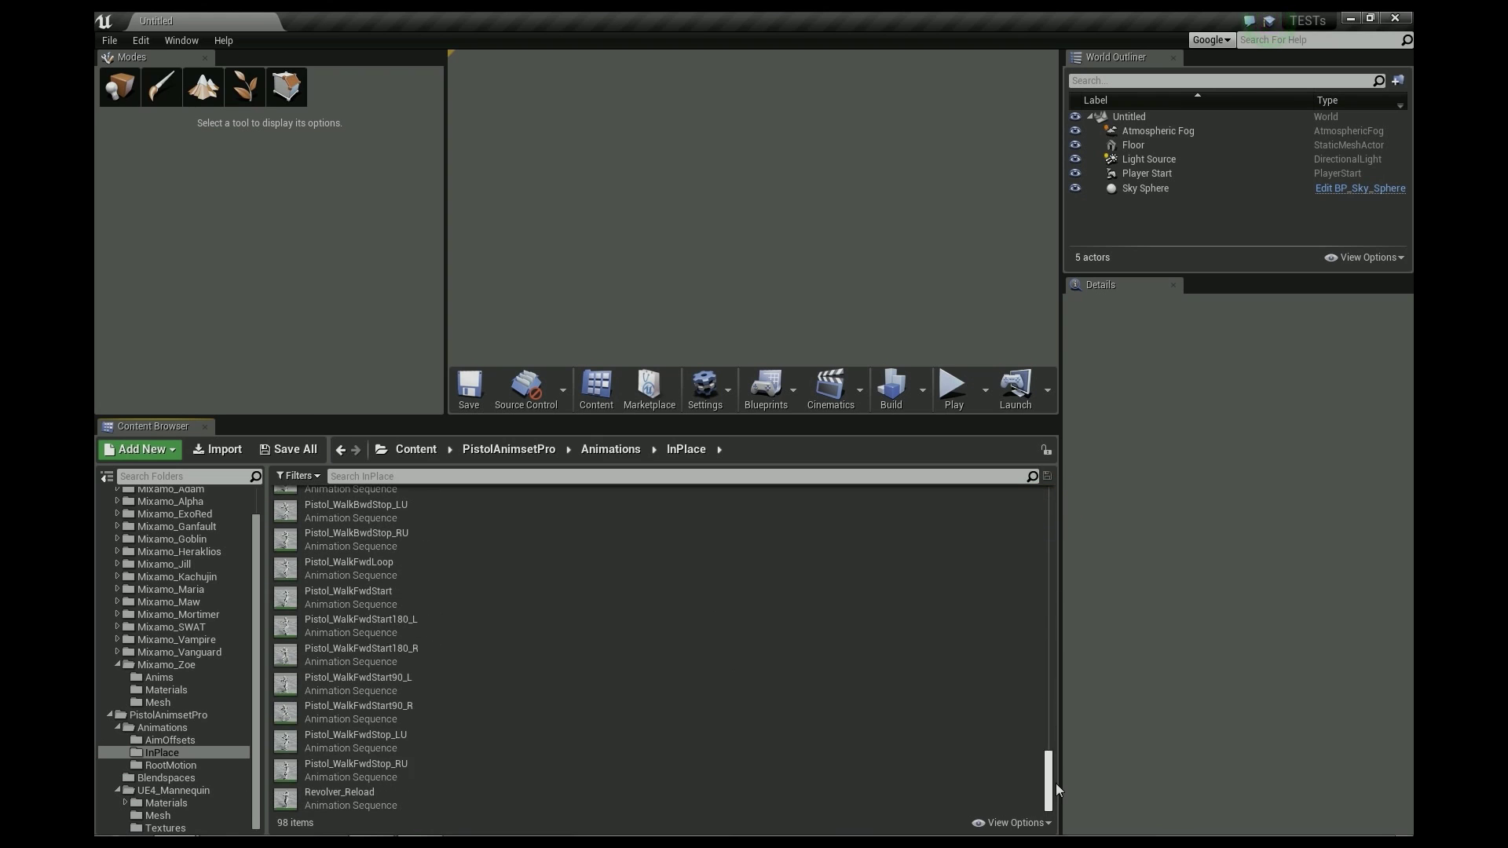
left_click(334, 572)
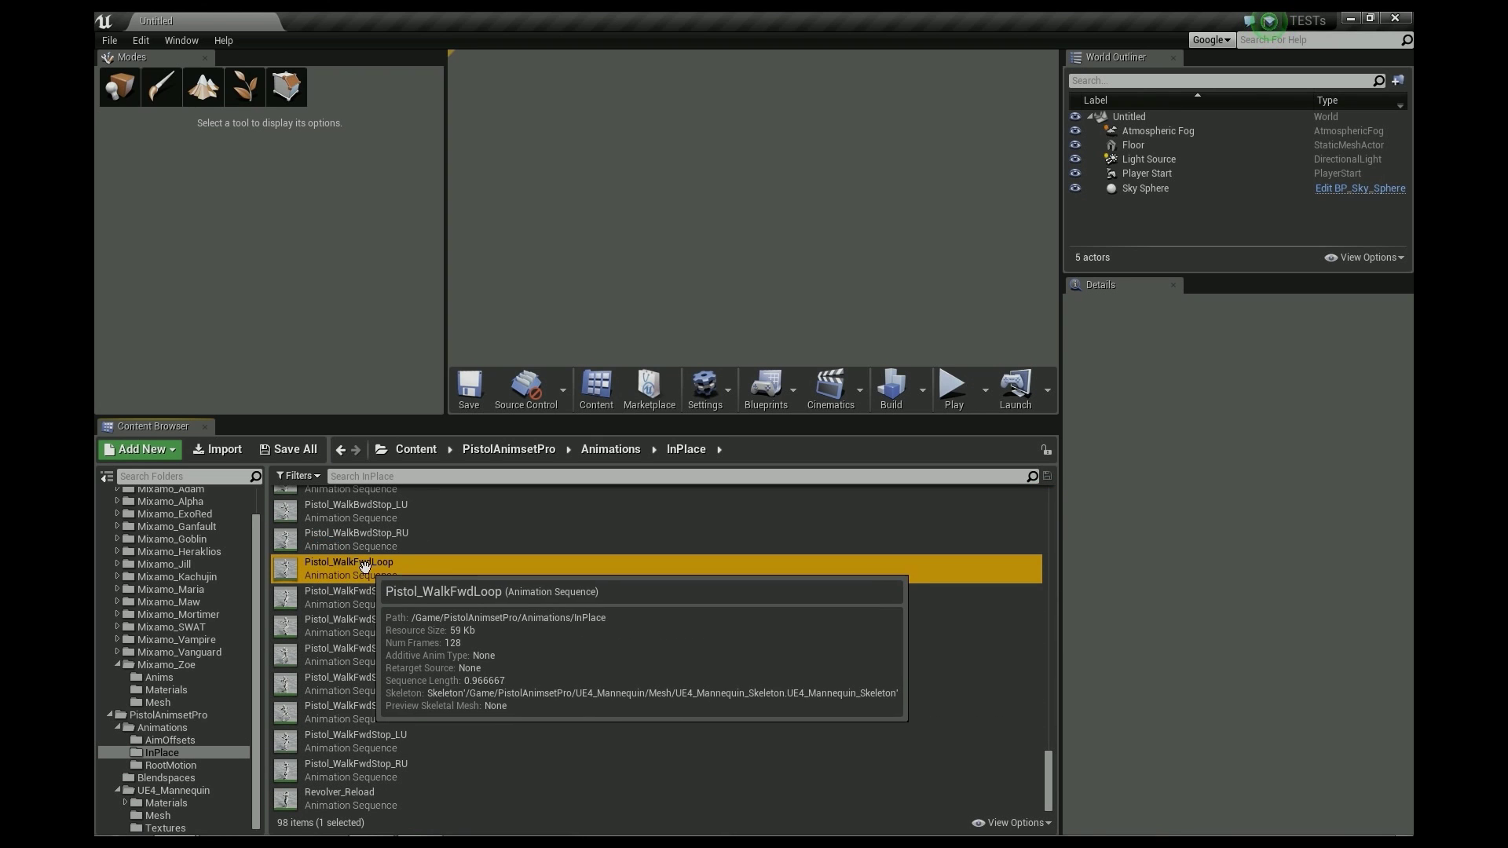
right_click(364, 567)
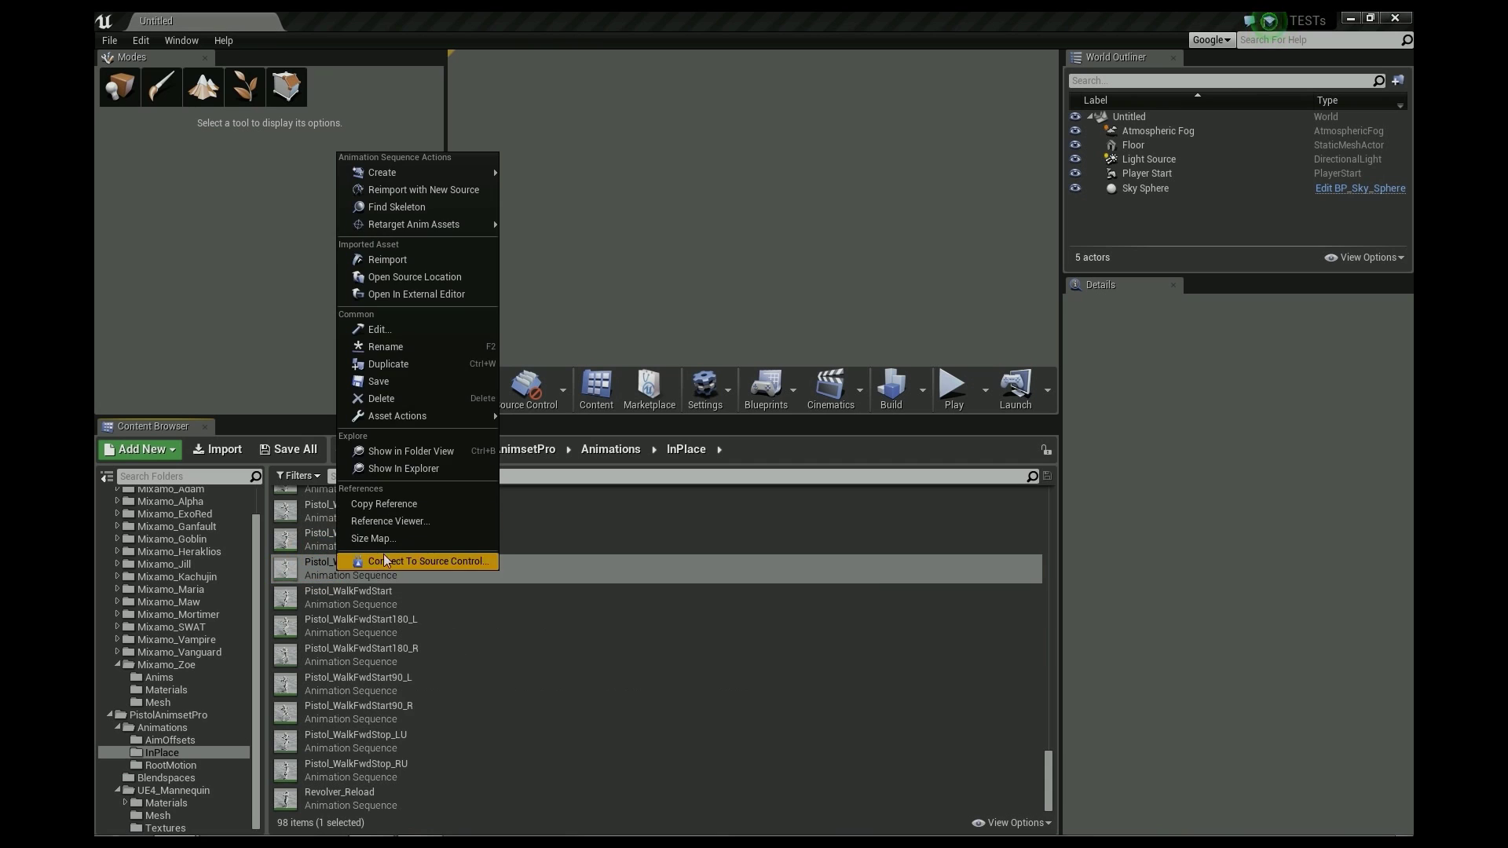
Step: Start Duplicate Anim Assets and Retarget, preview Mixamo_Zoe_Skeleton as target, then cancel without copying
mouse_move(422, 223)
left_click(544, 223)
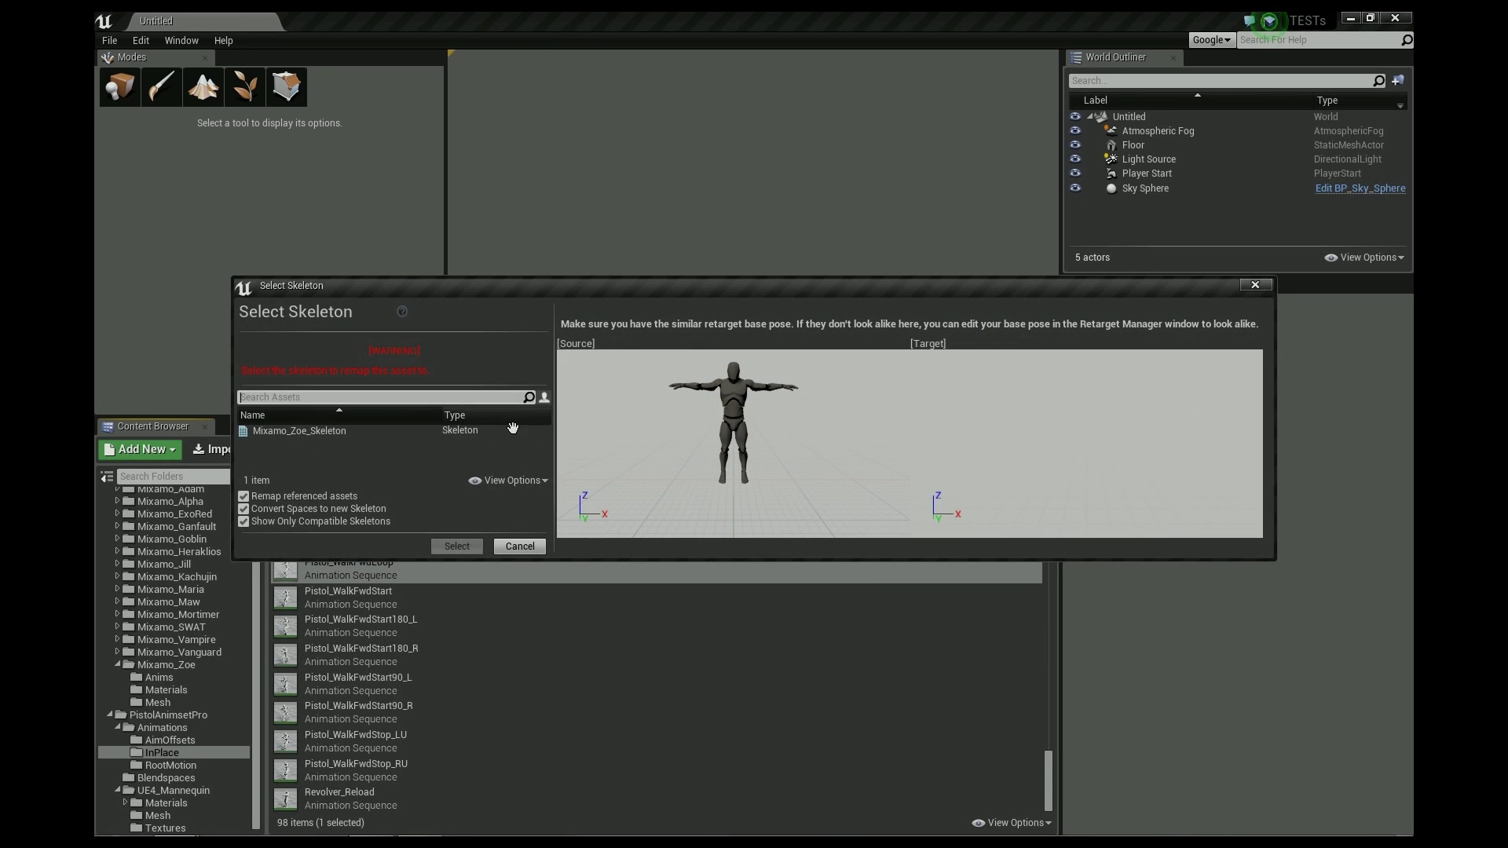
left_click(276, 432)
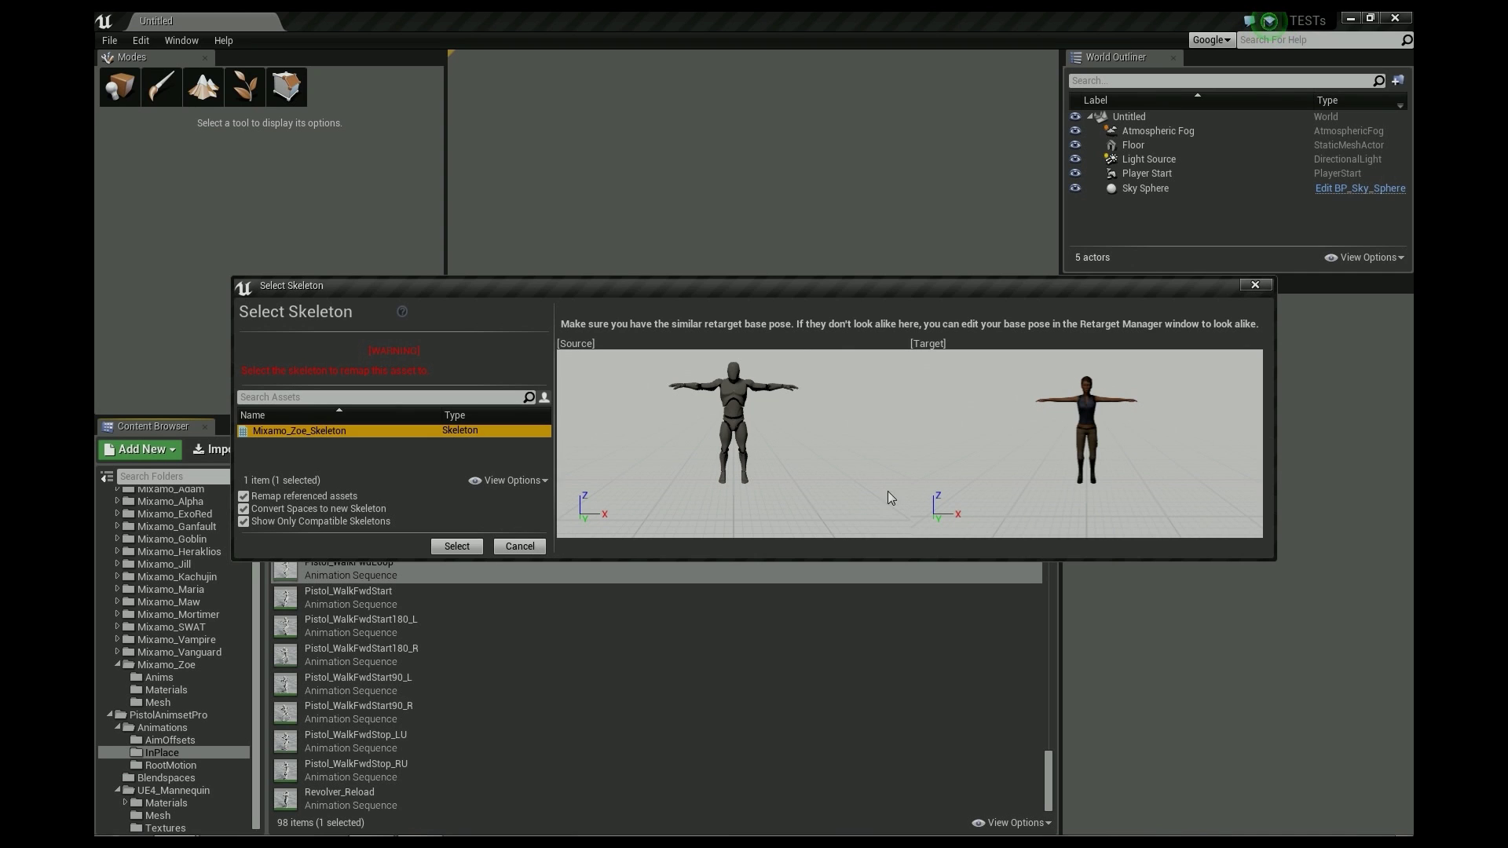
left_click(521, 547)
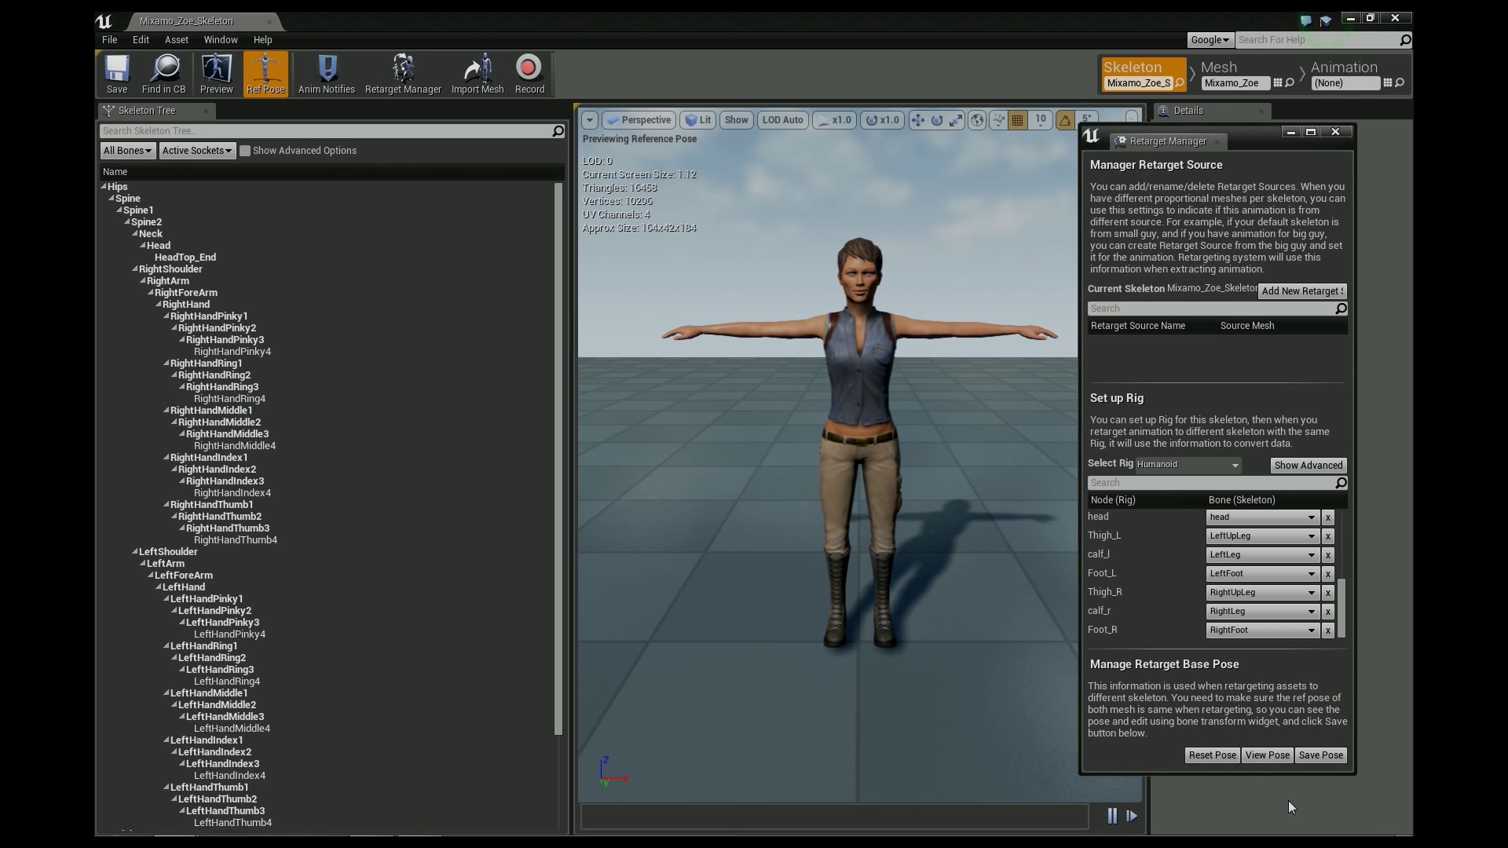
Step: Rotate Zoe's RightUpLeg slightly in the retarget base pose, save the pose, and close the skeleton editor
left_click(1272, 757)
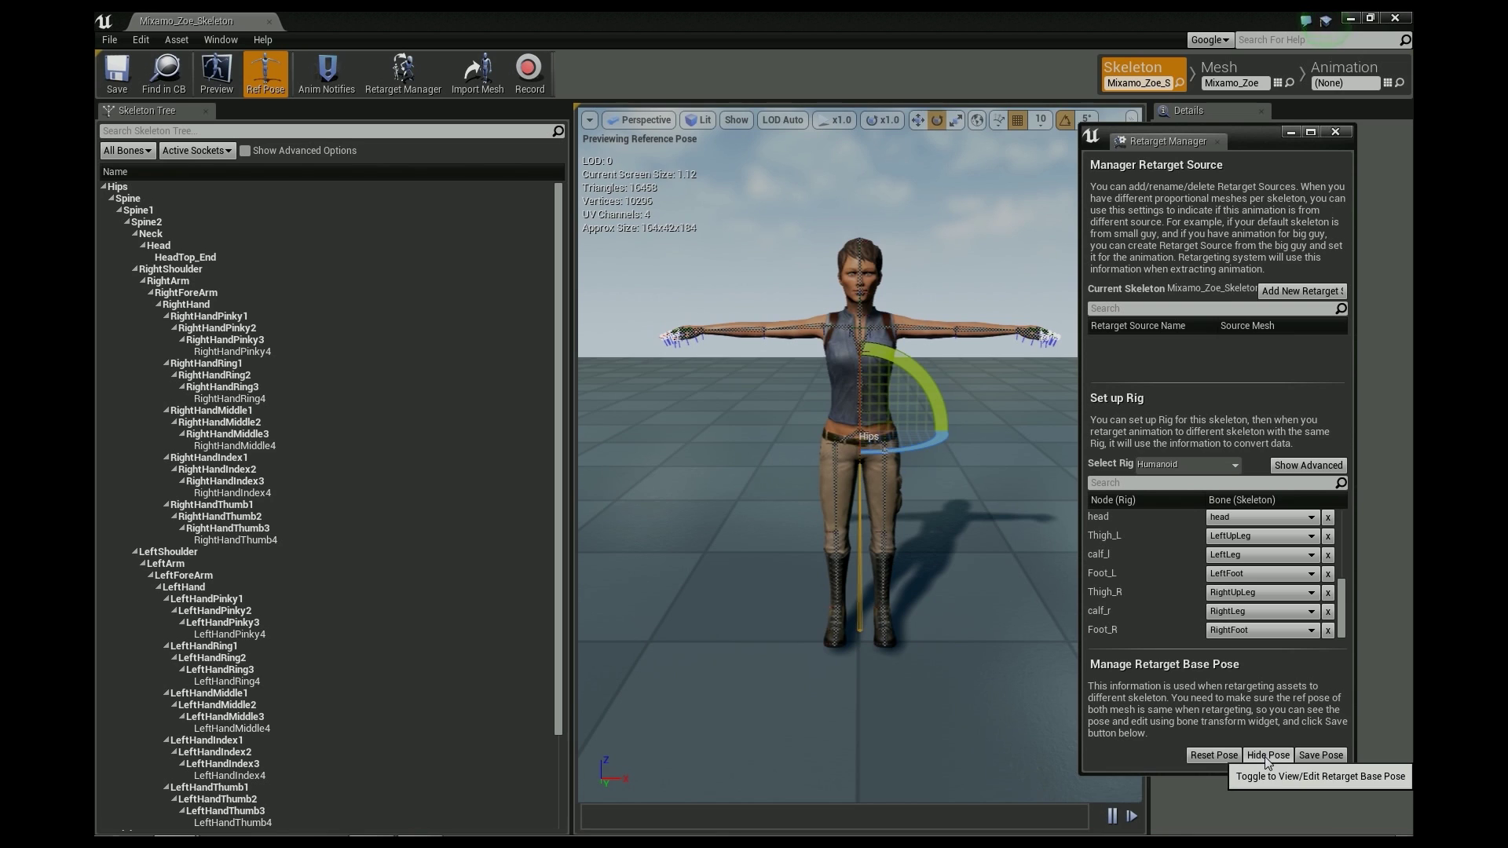
left_click_drag(564, 411, 567, 507)
left_click(145, 719)
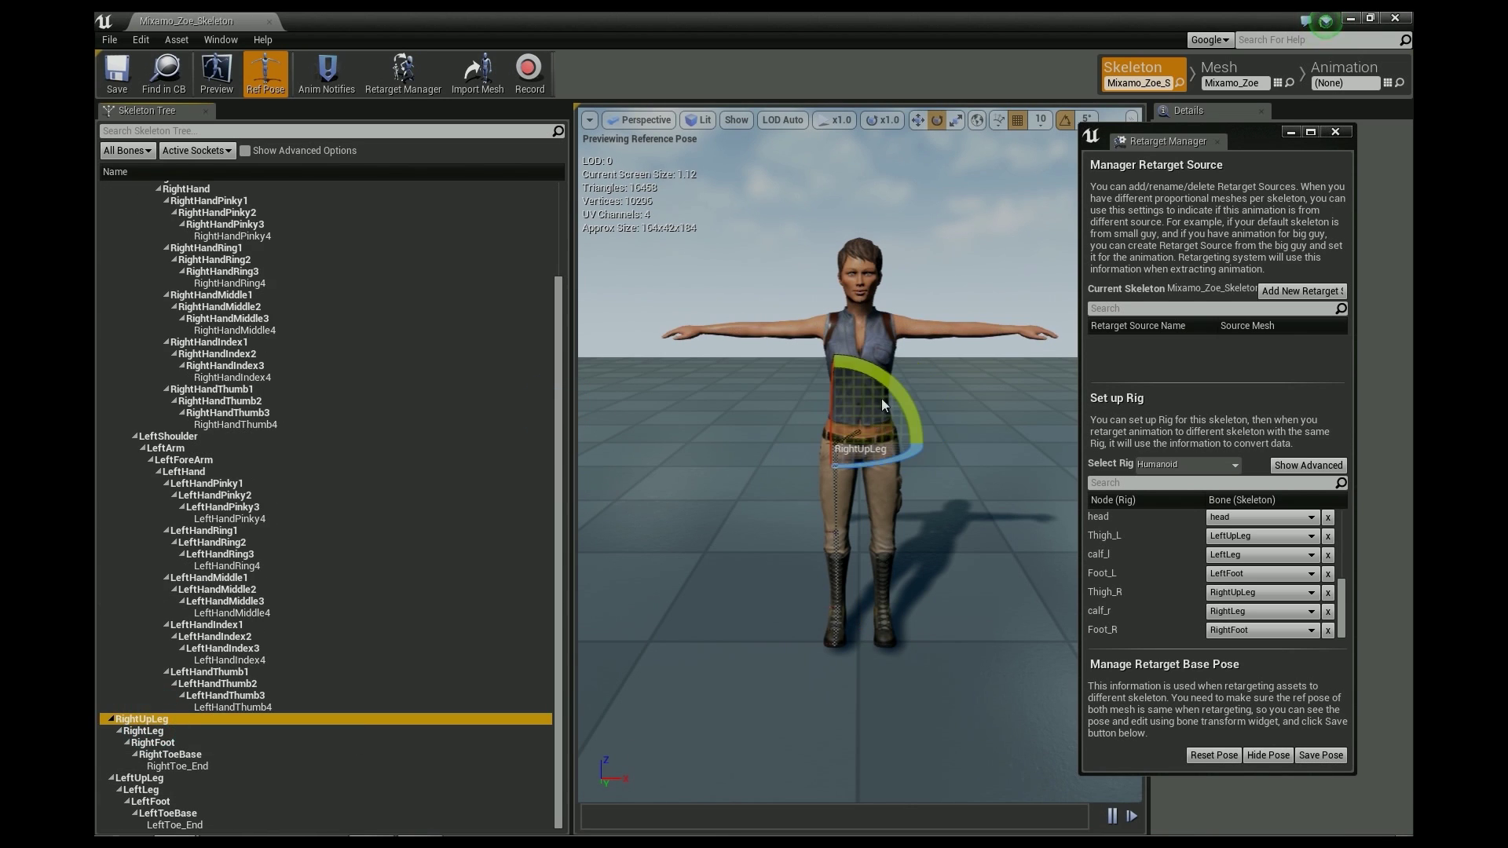
left_click_drag(891, 394, 844, 466)
left_click(142, 778)
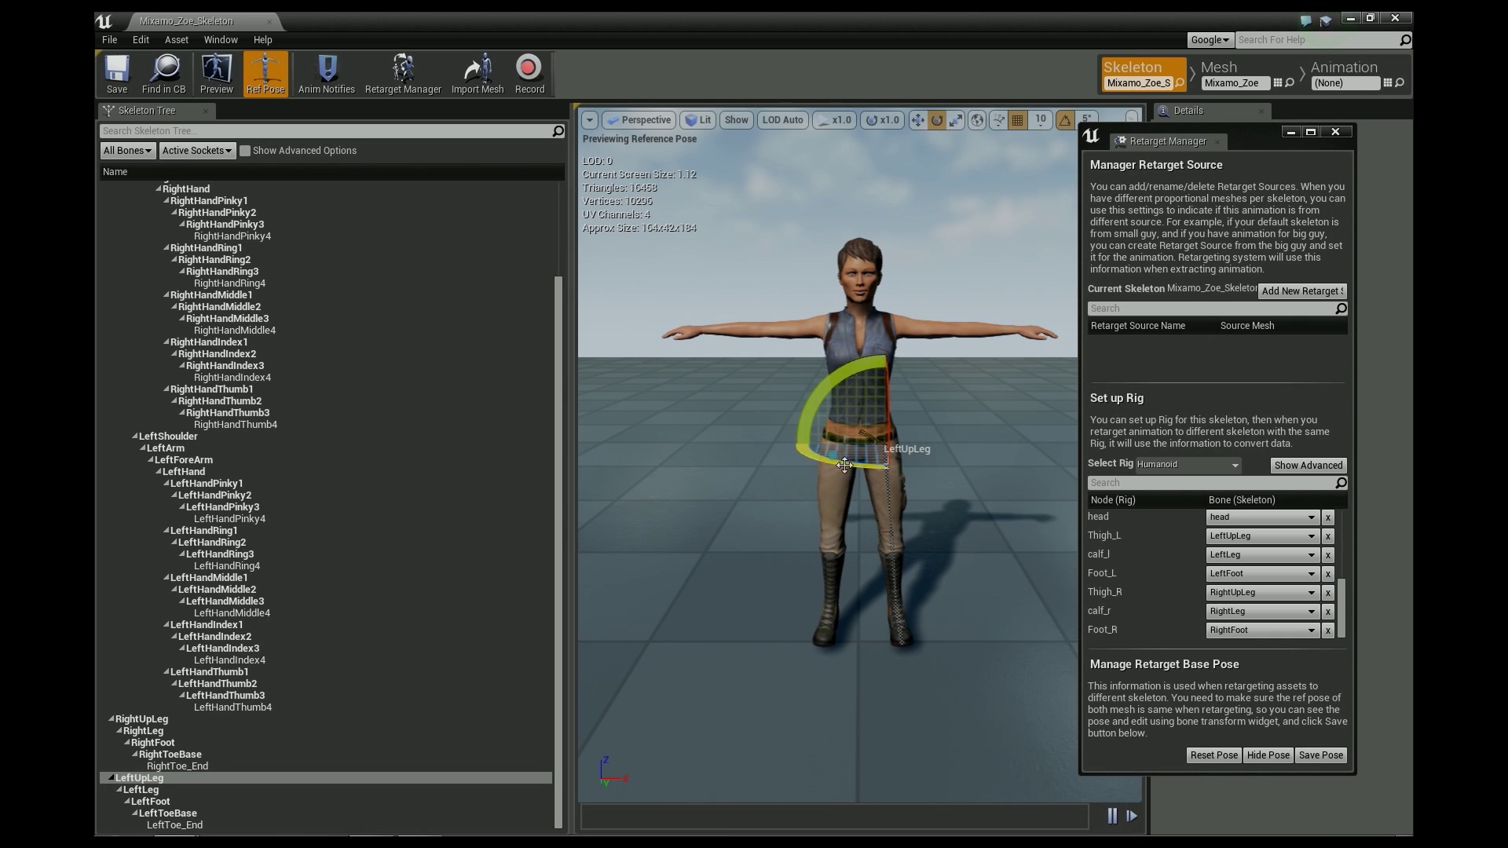
left_click(1322, 755)
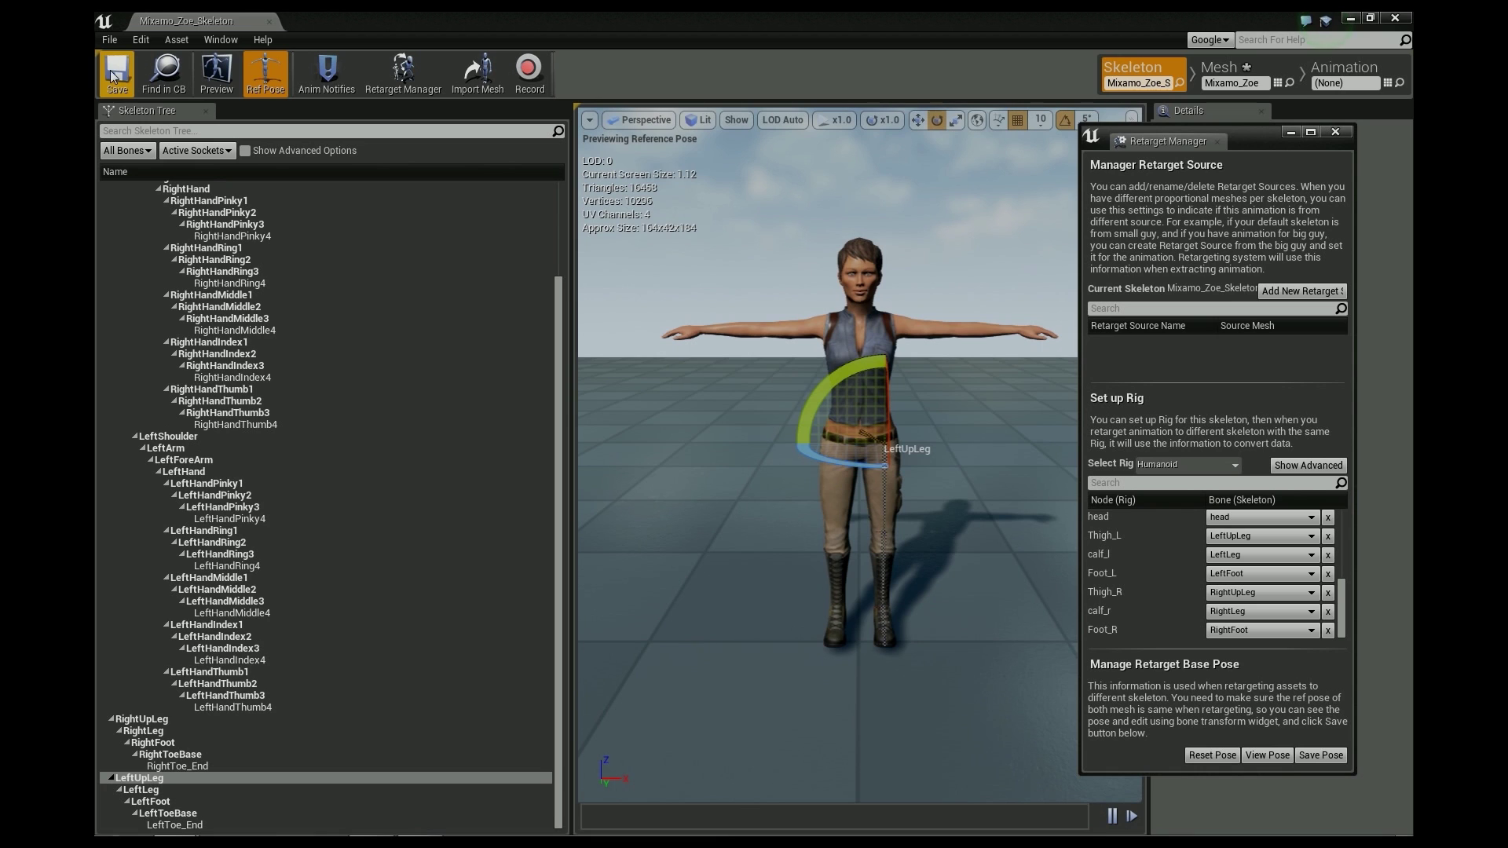
left_click(116, 76)
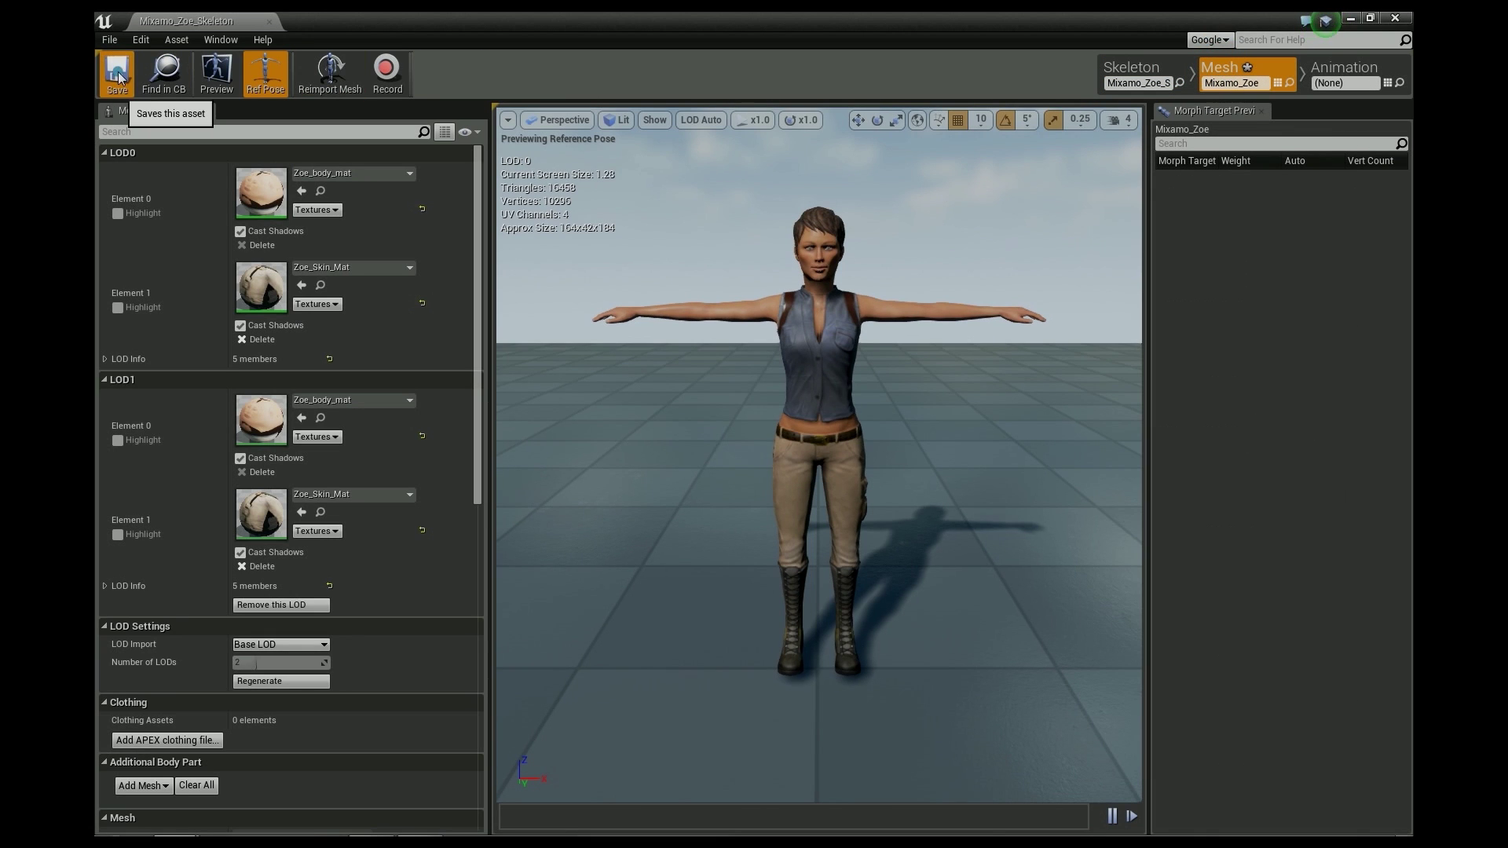
left_click(269, 20)
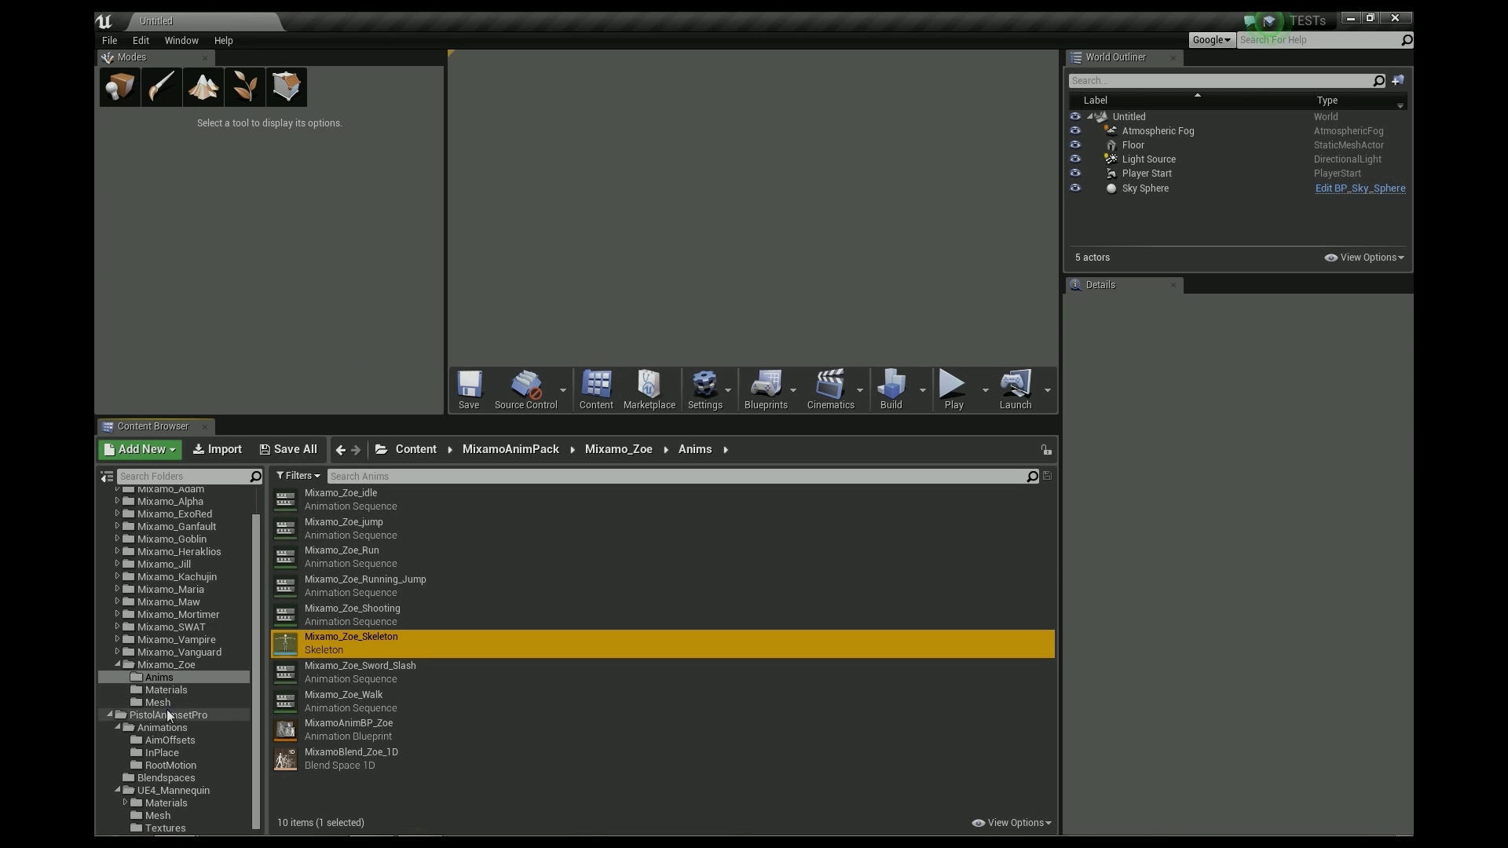
Step: Duplicate and retarget Pistol_WalkFwdLoop onto Mixamo_Zoe_Skeleton, then view Pistol_WalkFwdLoop_Copy in Zoe's Anims folder
left_click(162, 752)
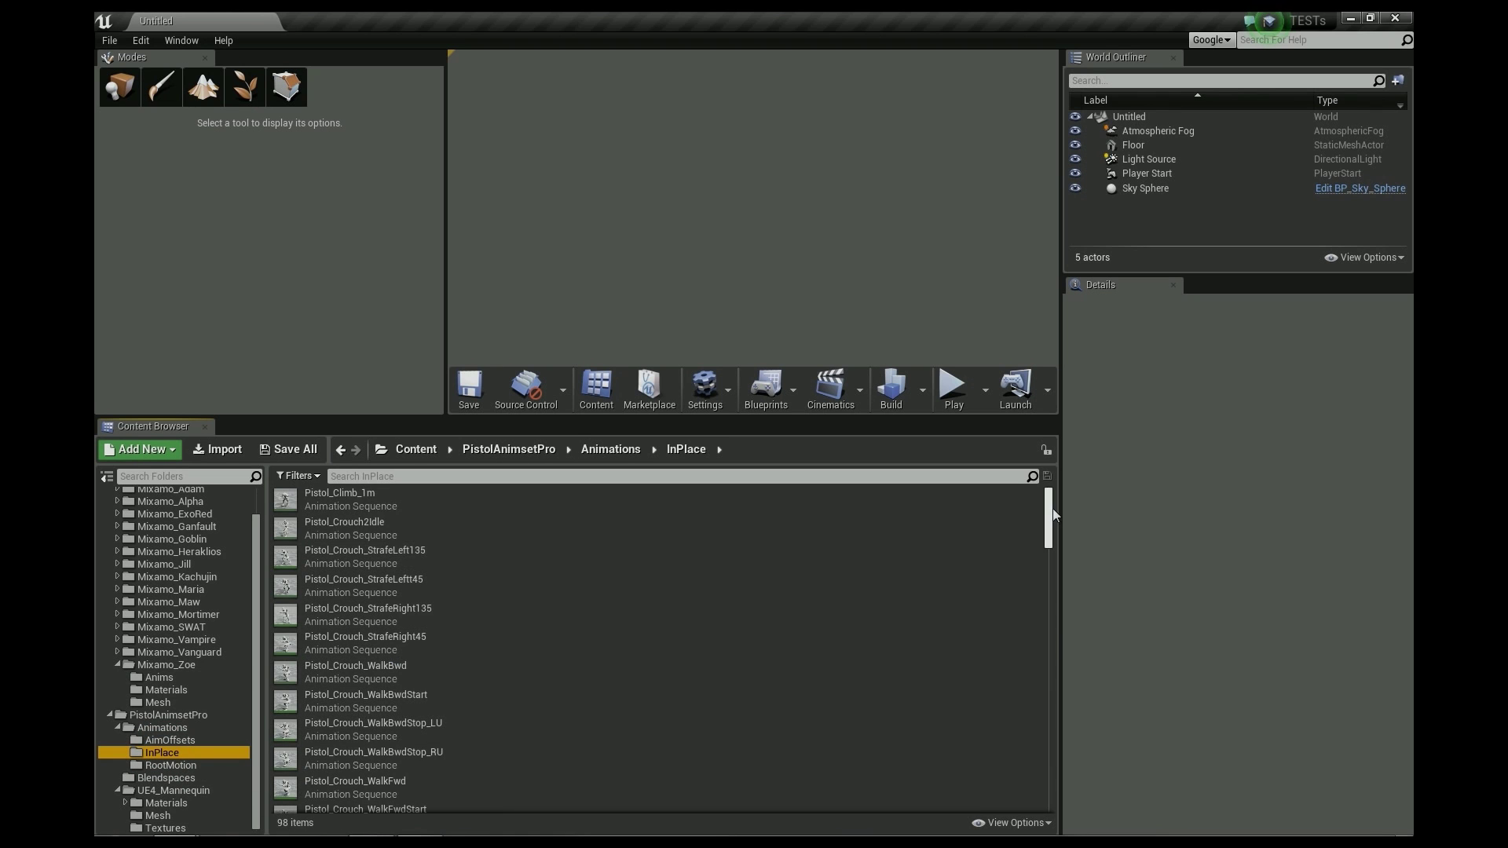
scroll(1051, 510, "down", 10)
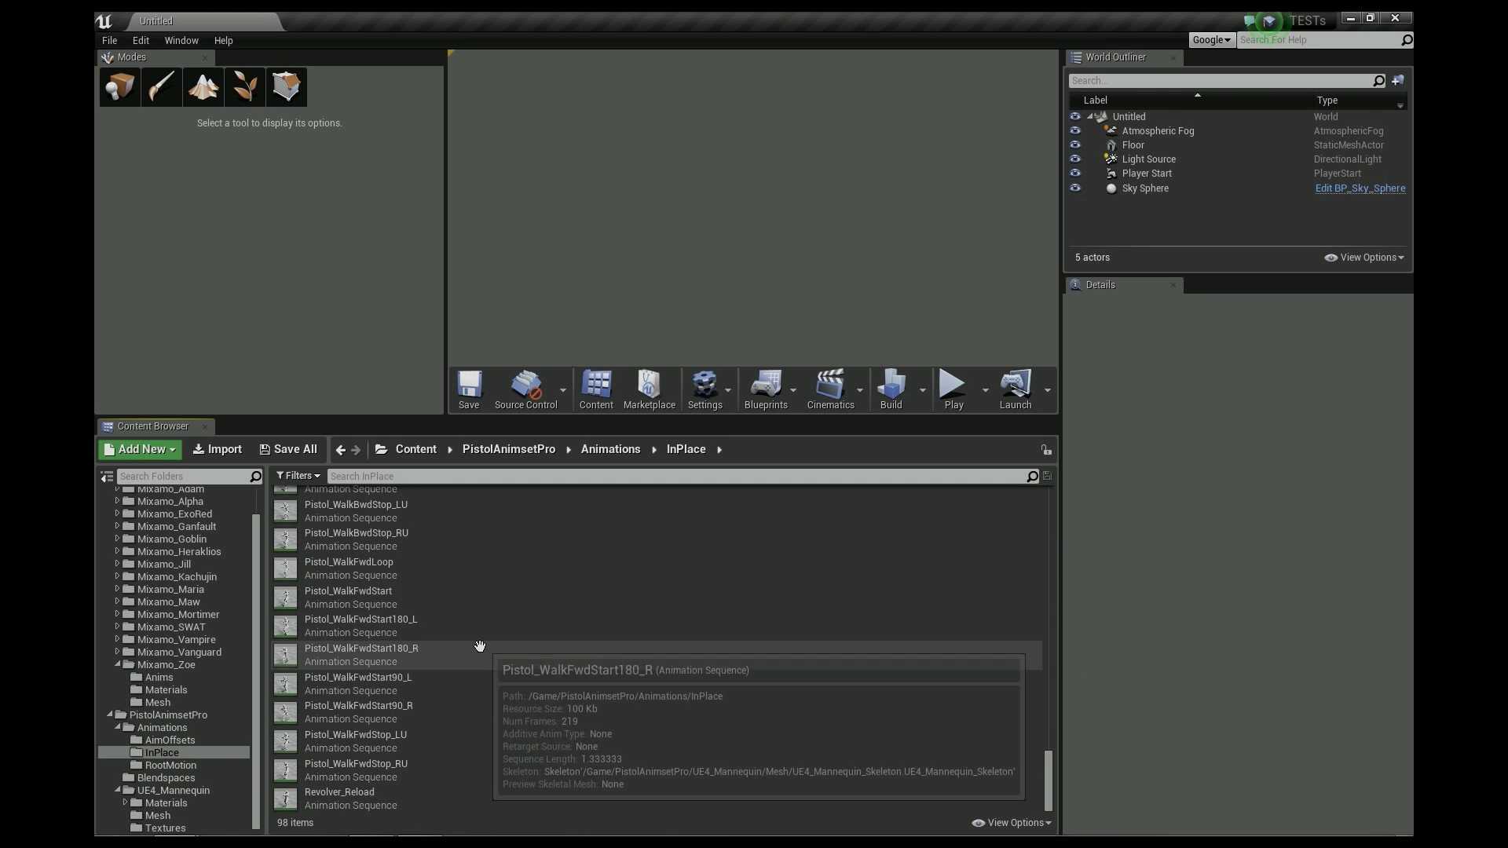
left_click(334, 570)
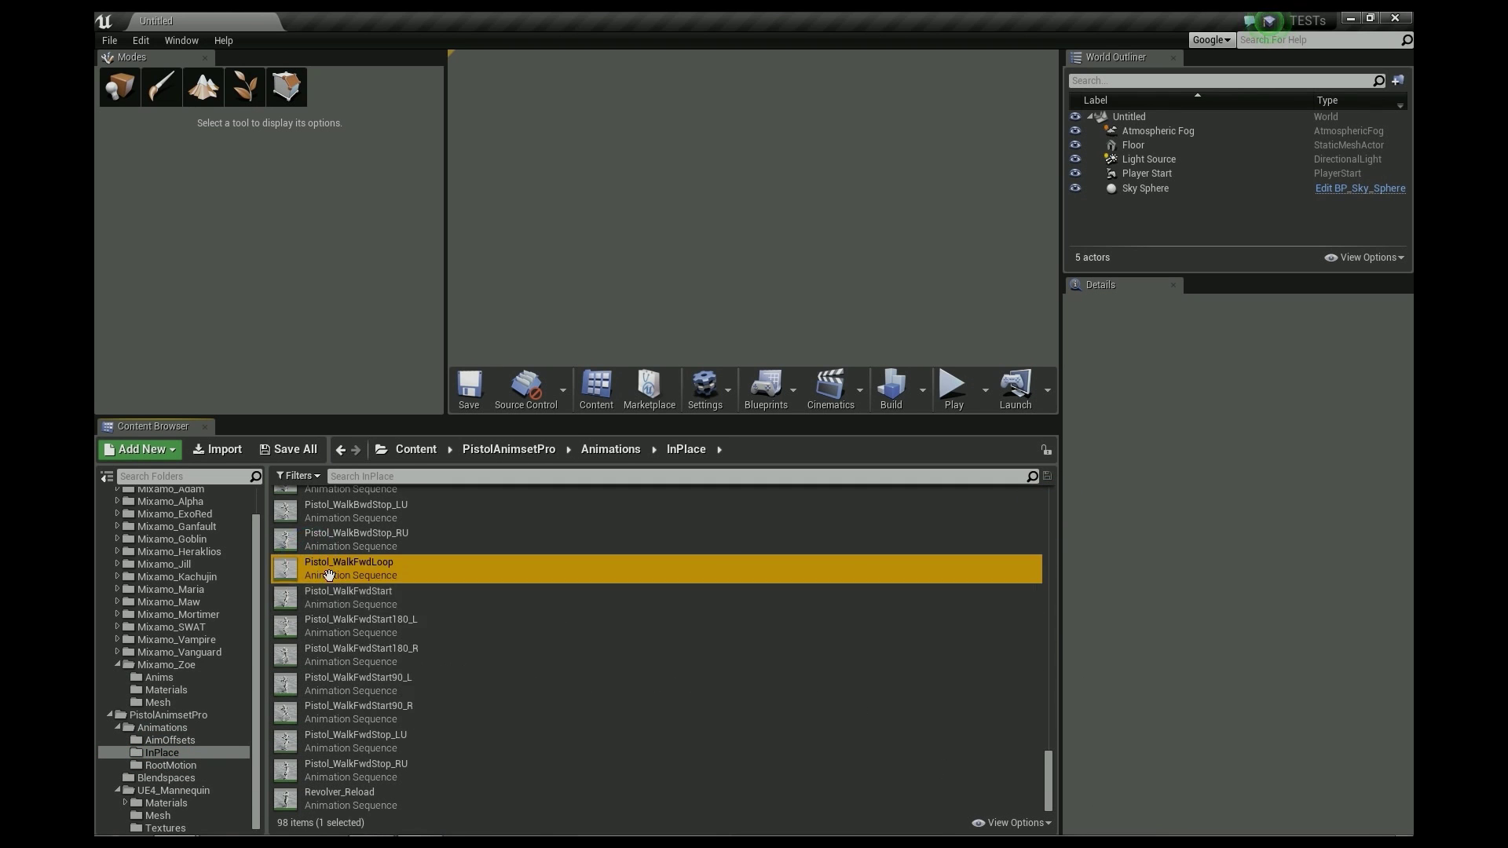
right_click(347, 564)
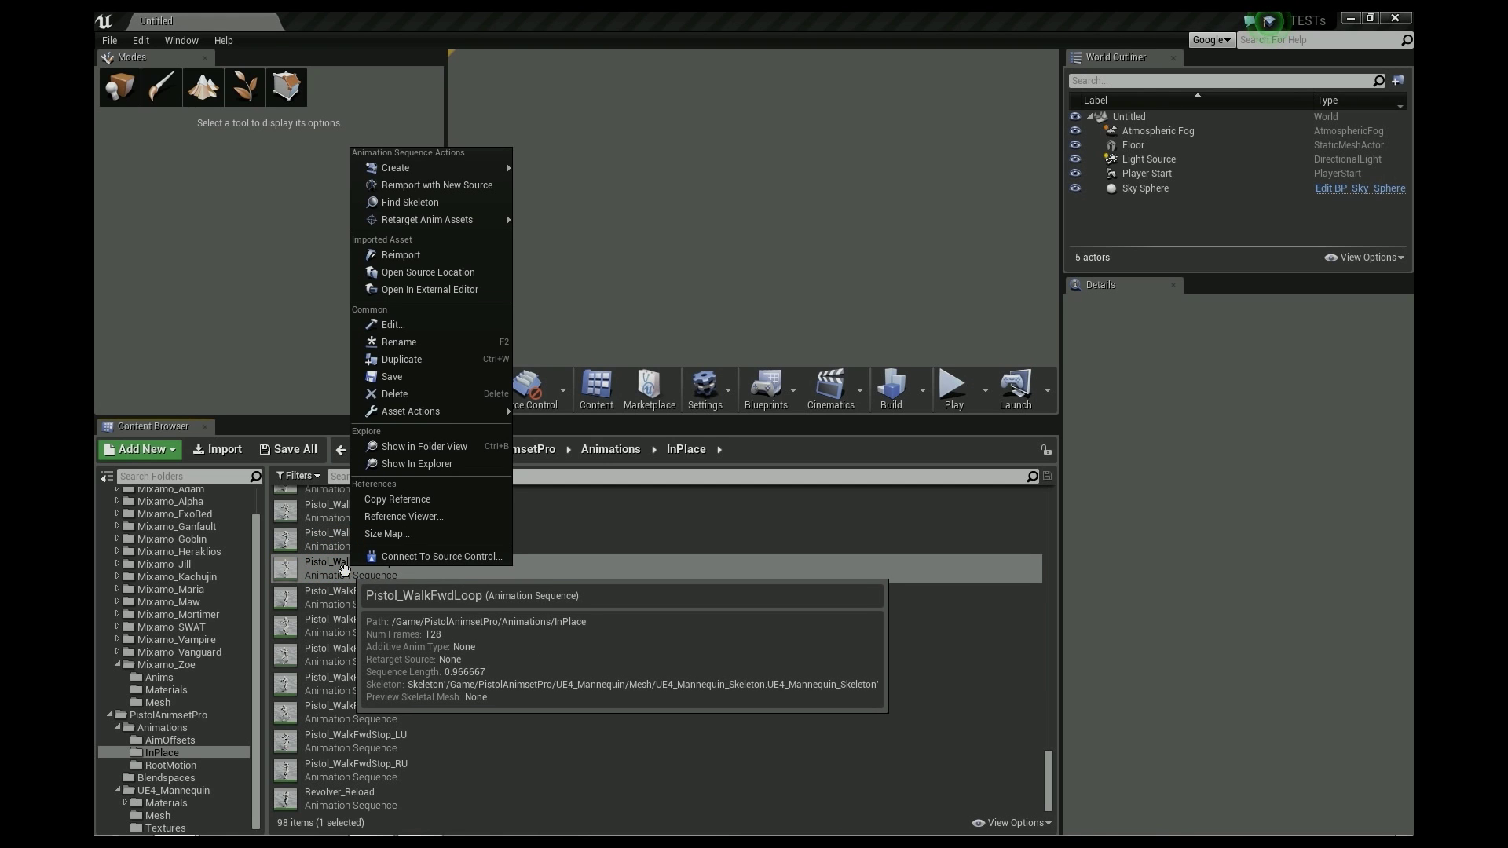
mouse_move(424, 220)
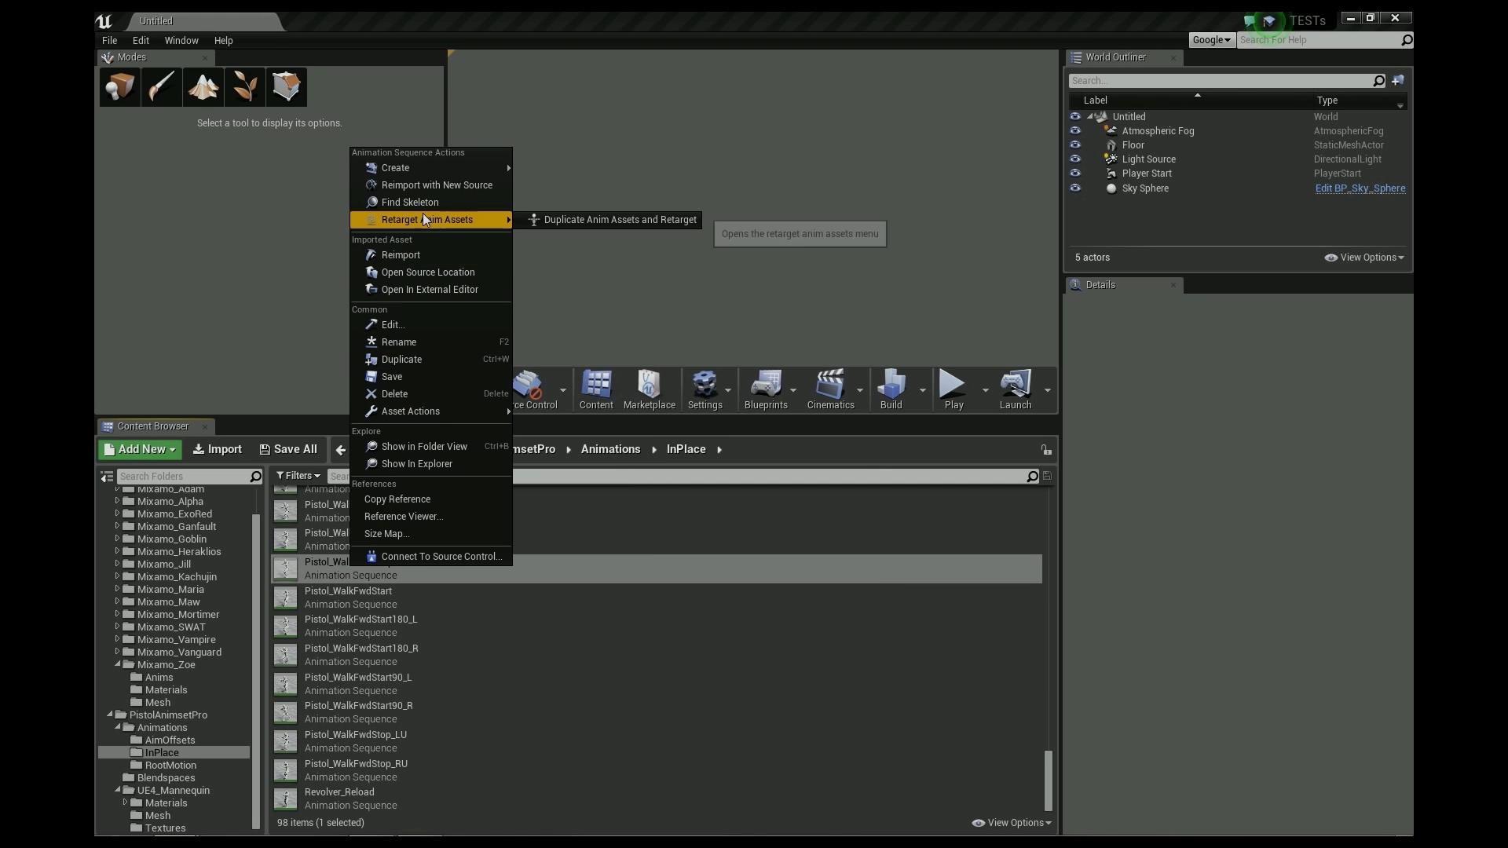
left_click(568, 219)
left_click(312, 430)
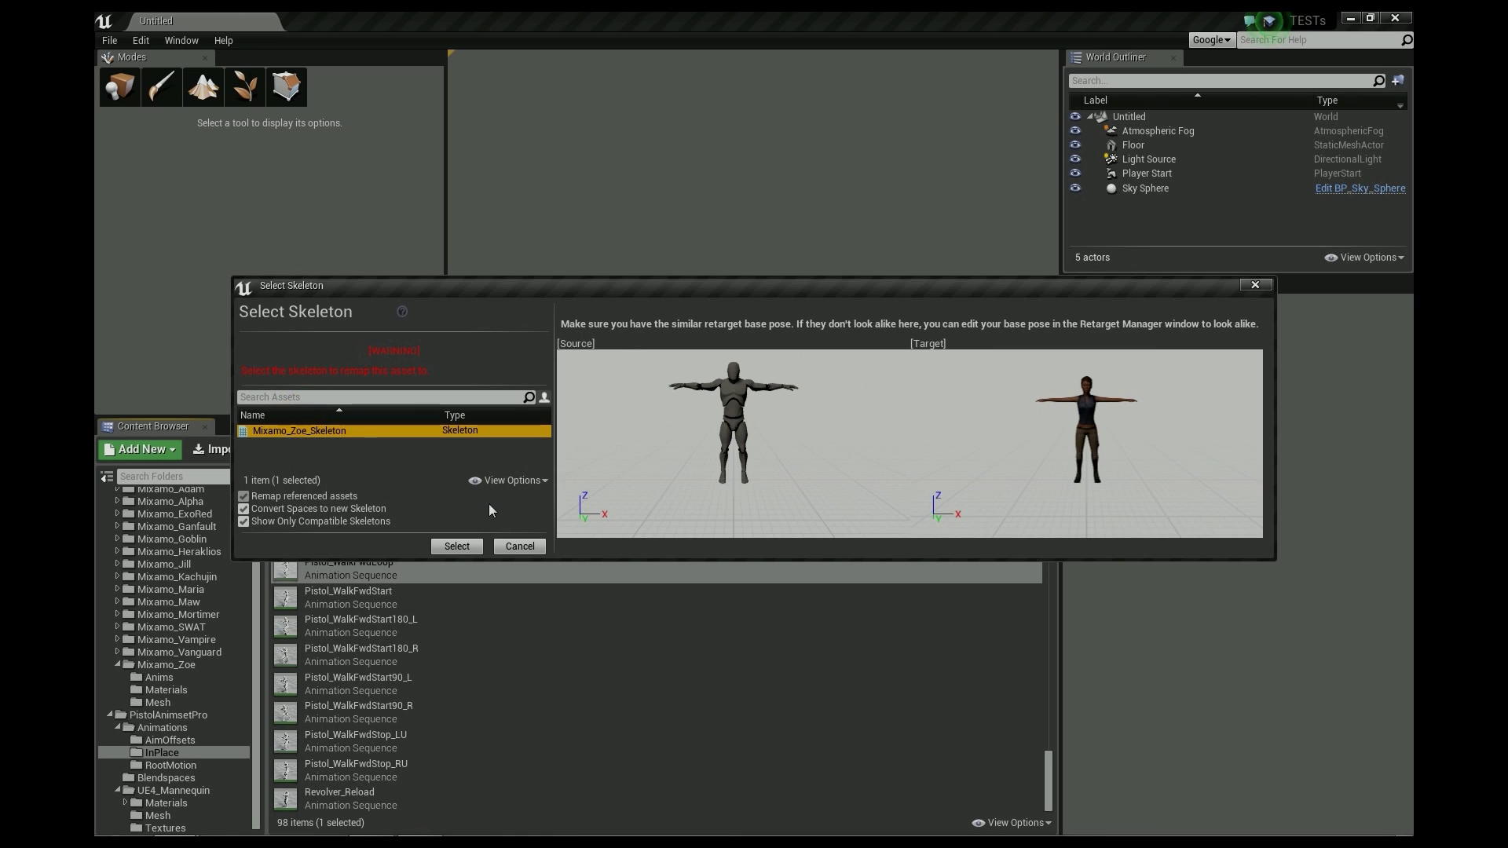
left_click(455, 547)
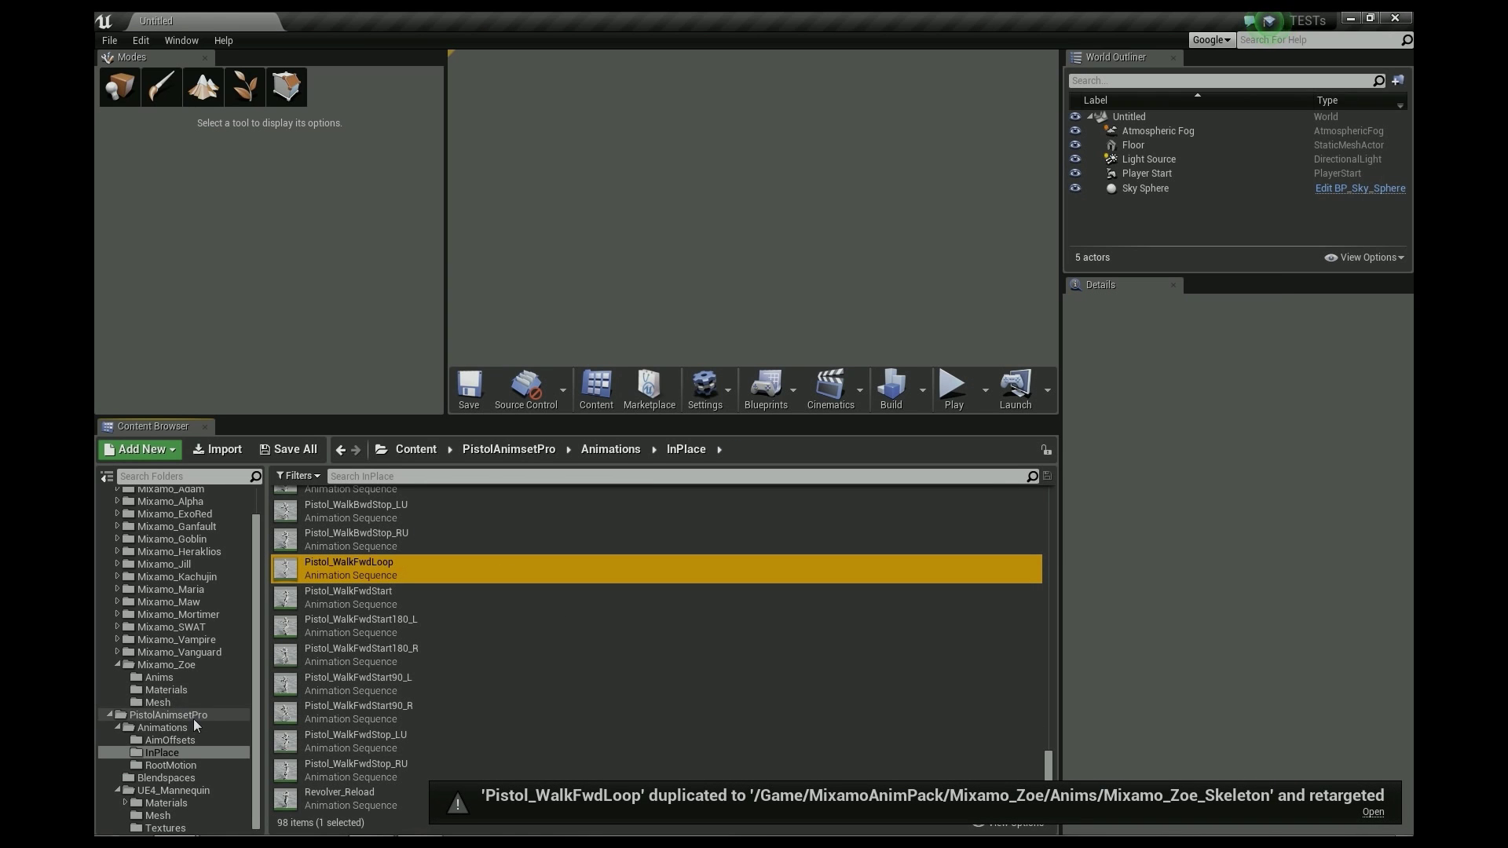
left_click(158, 678)
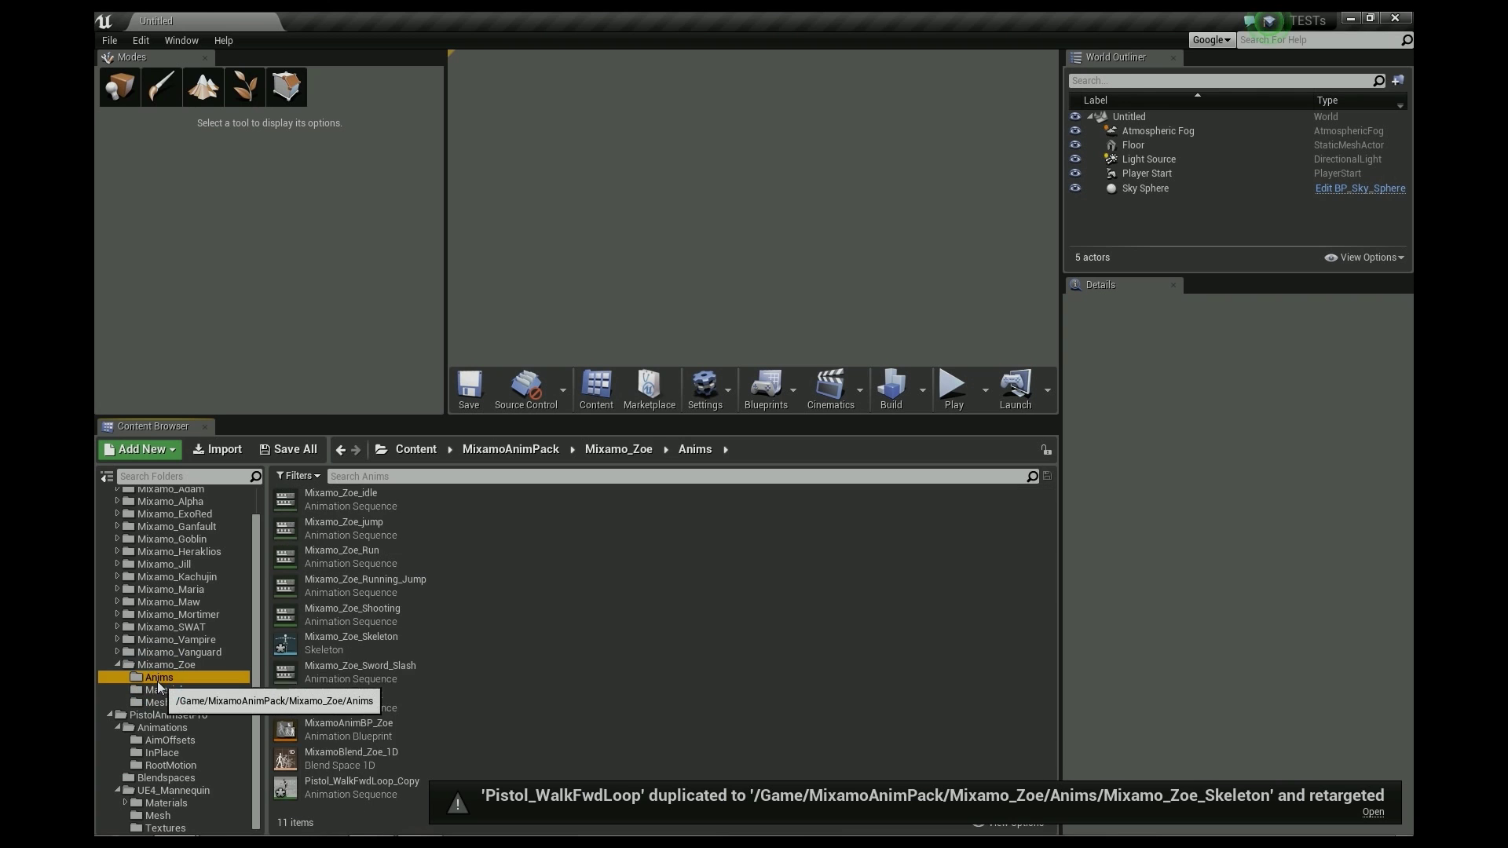
Step: Watch Pistol_WalkFwdLoop_Copy play on Zoe, orbiting the camera around her, then close the editor
double_click(340, 787)
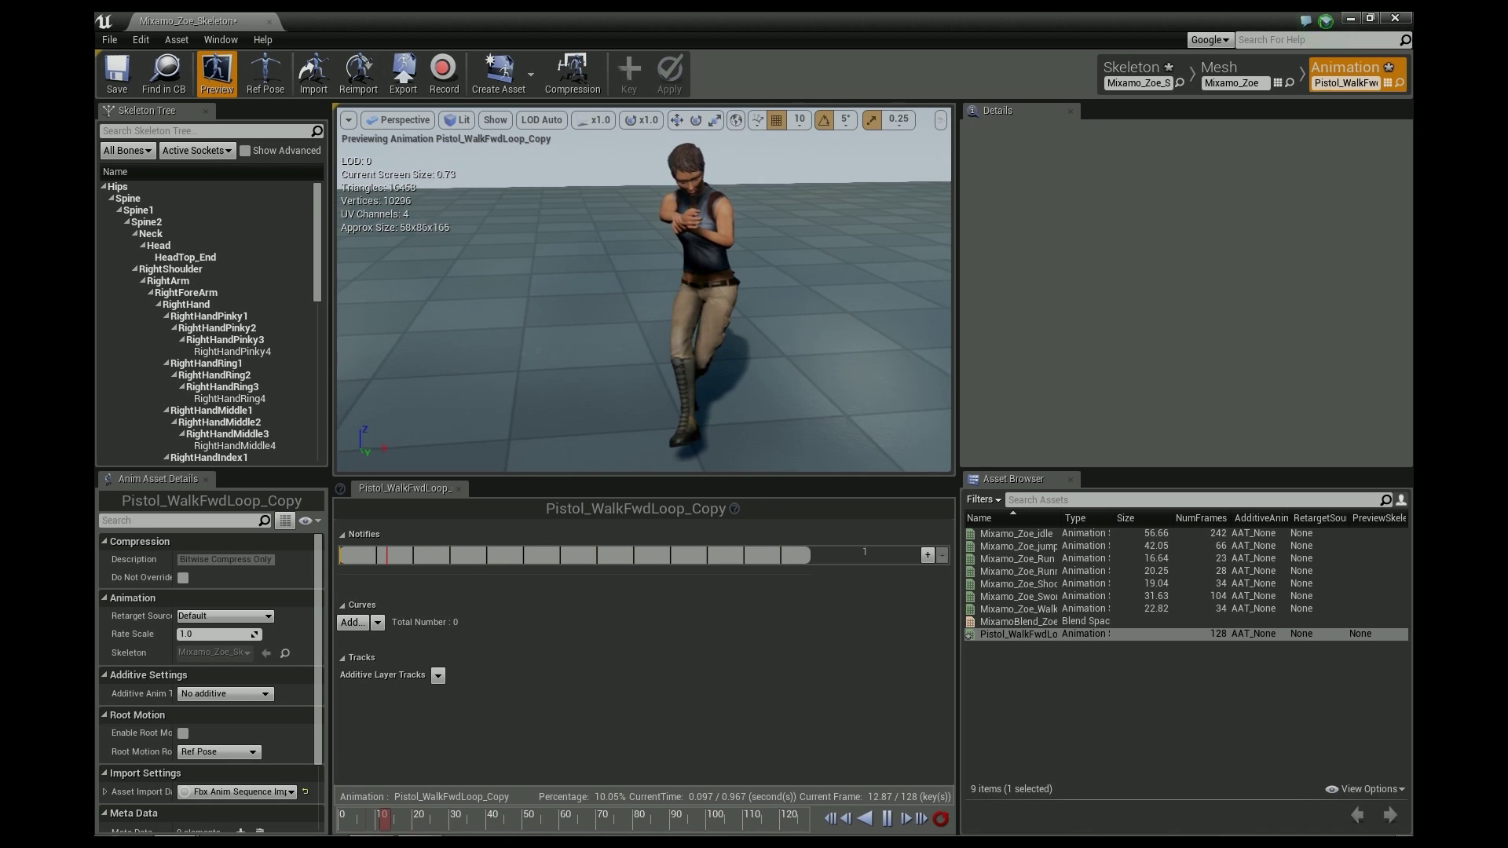
right_click_drag(591, 330, 581, 255)
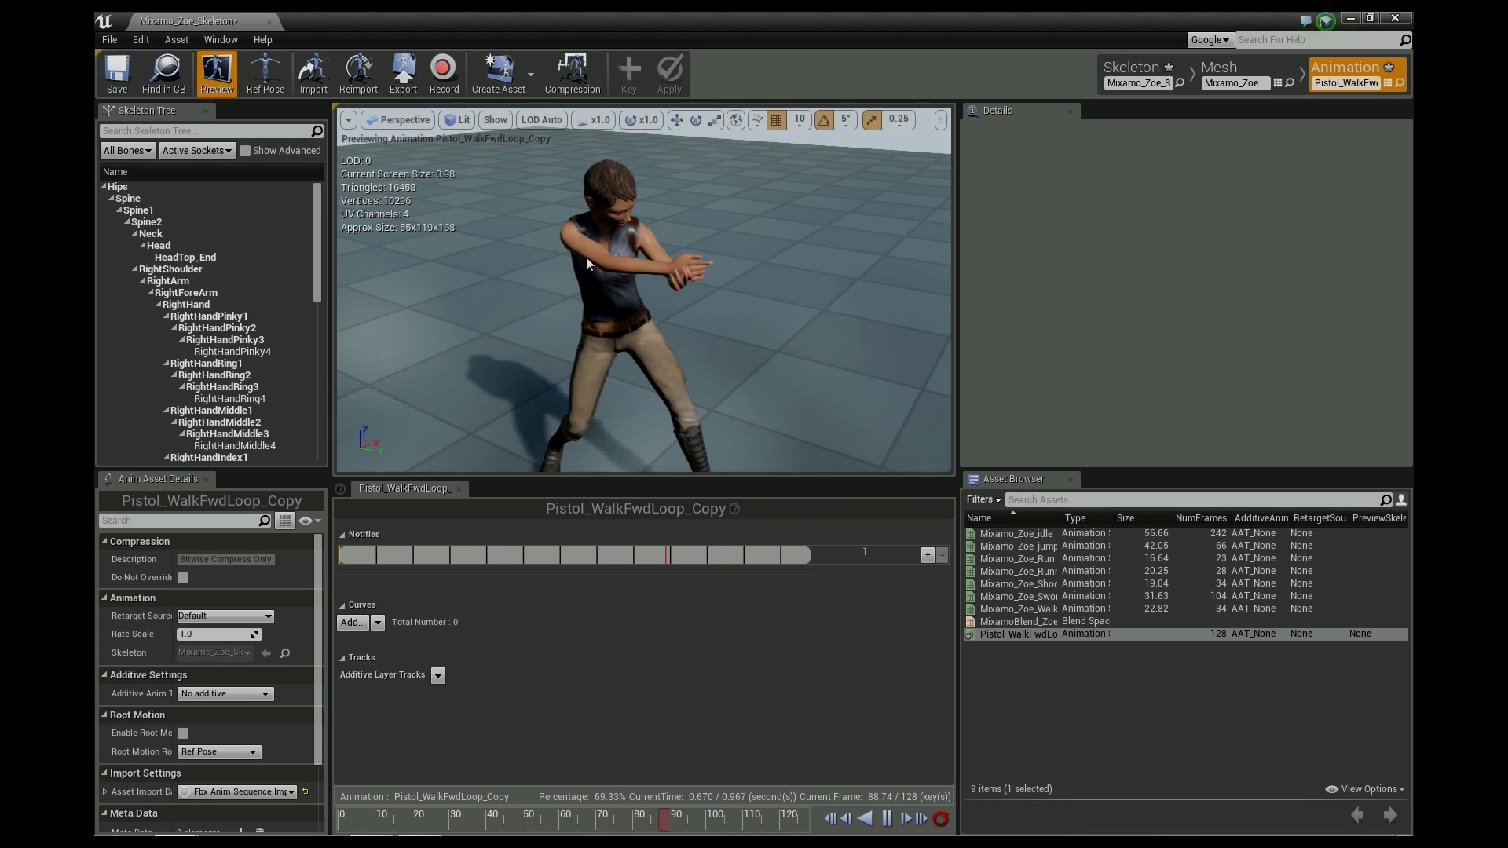
right_click_drag(701, 285, 792, 290)
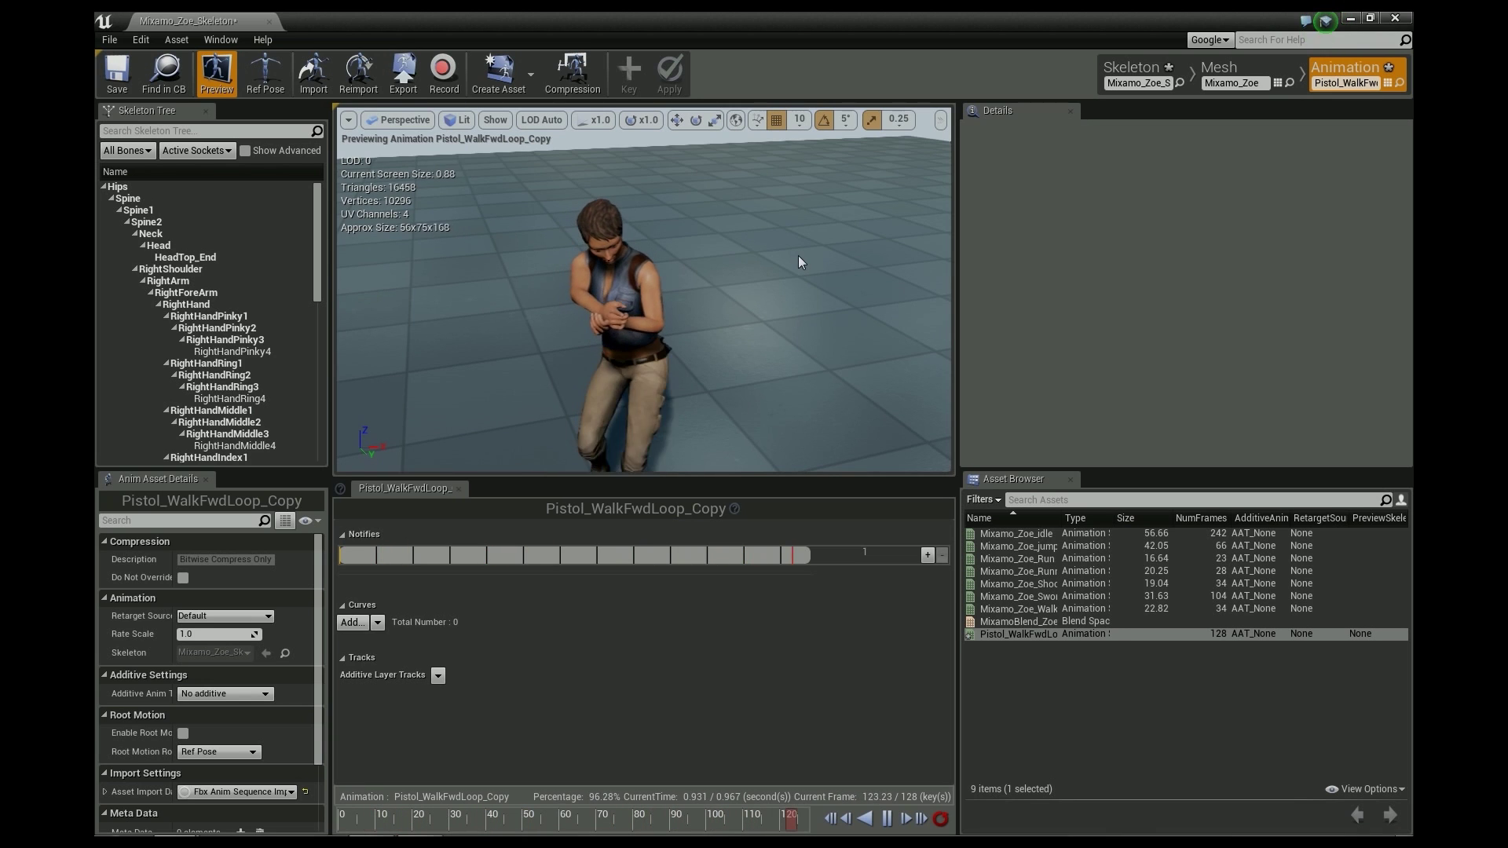
left_click_drag(719, 214, 721, 210)
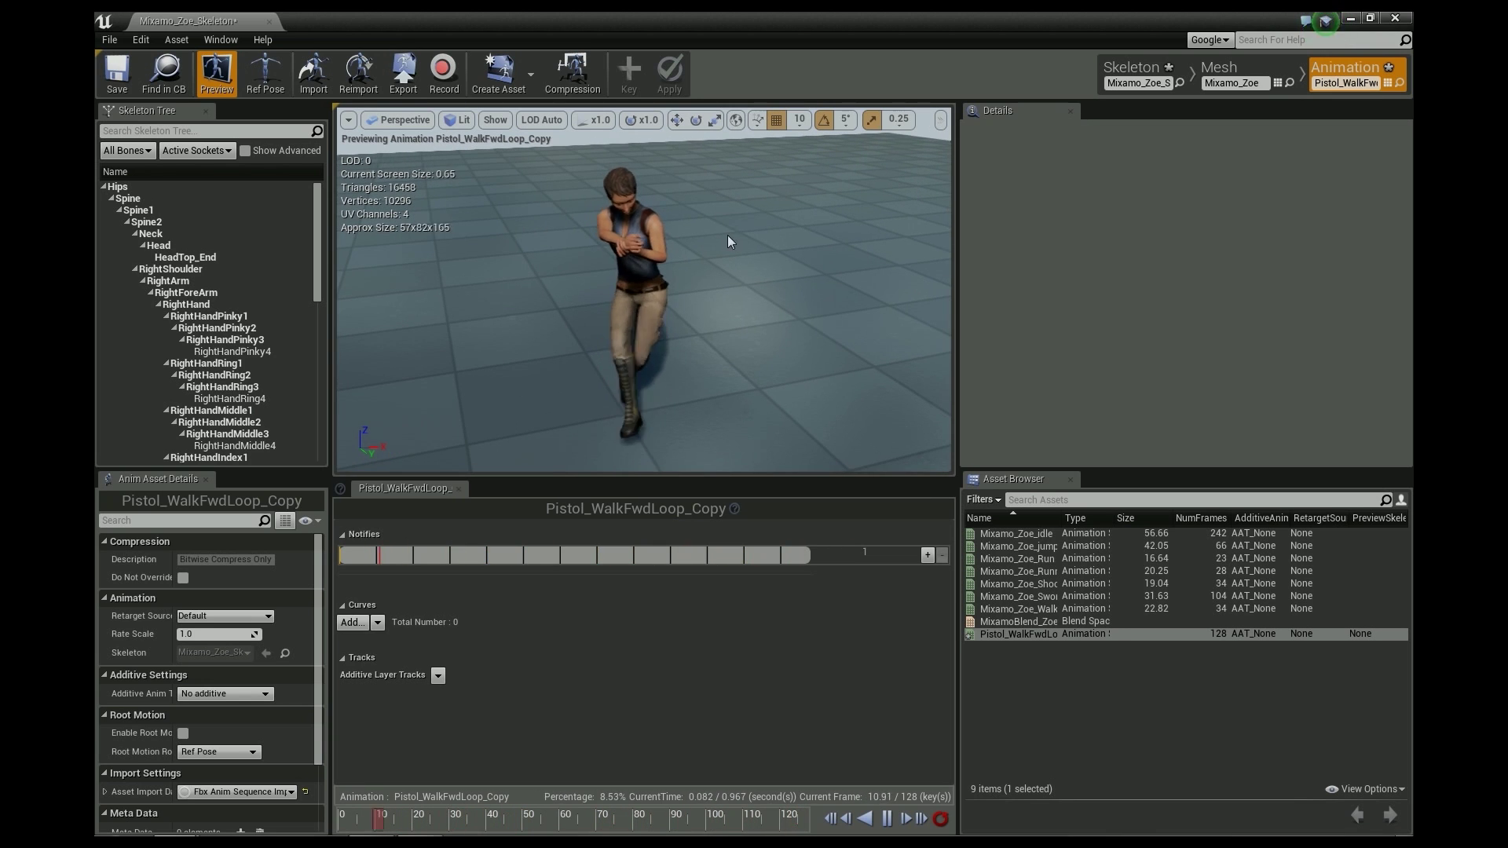
right_click_drag(786, 182, 718, 274)
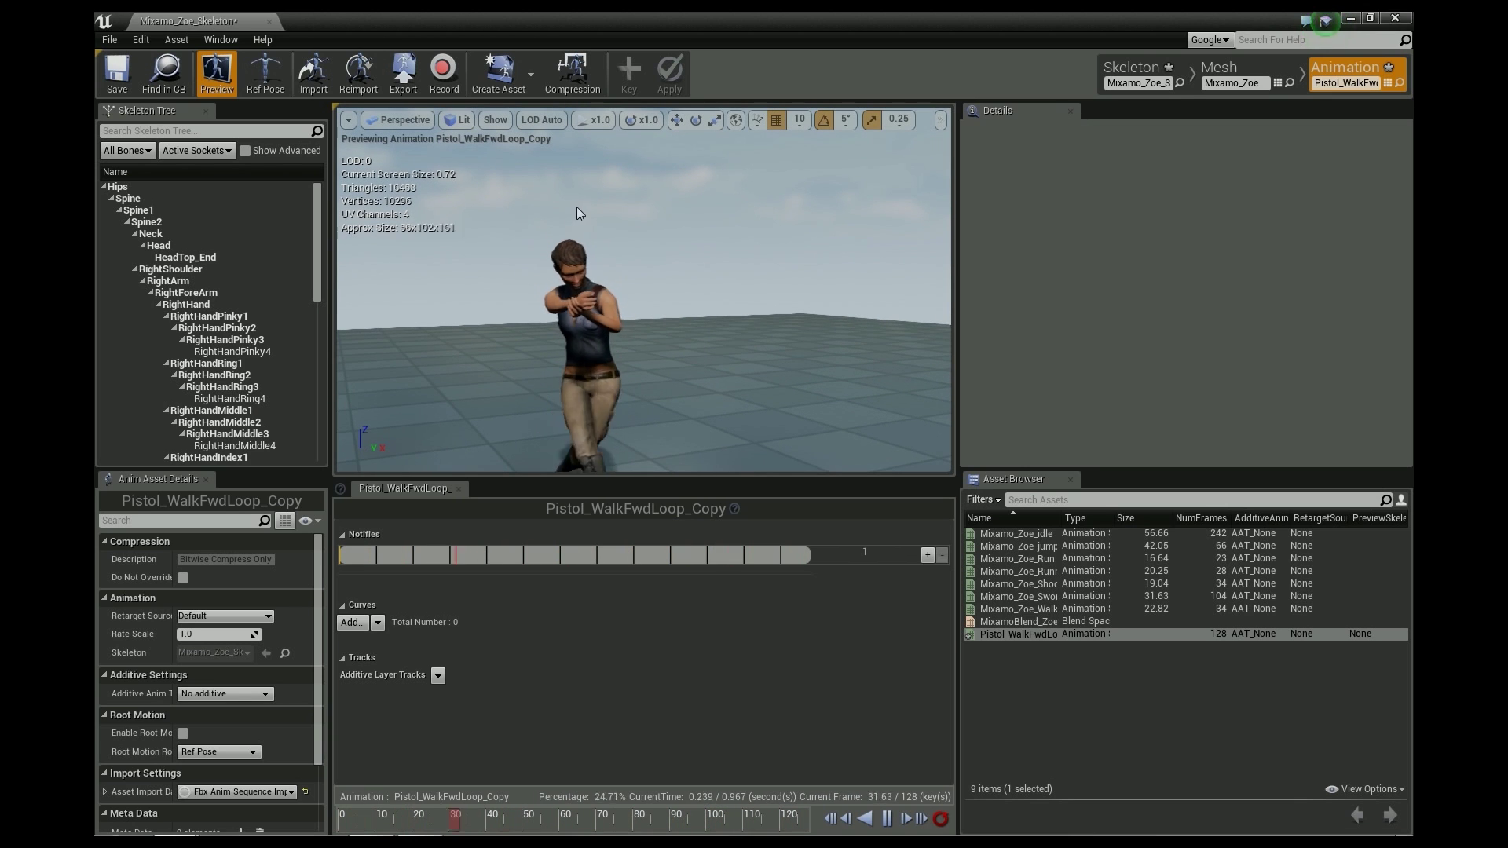
left_click(269, 20)
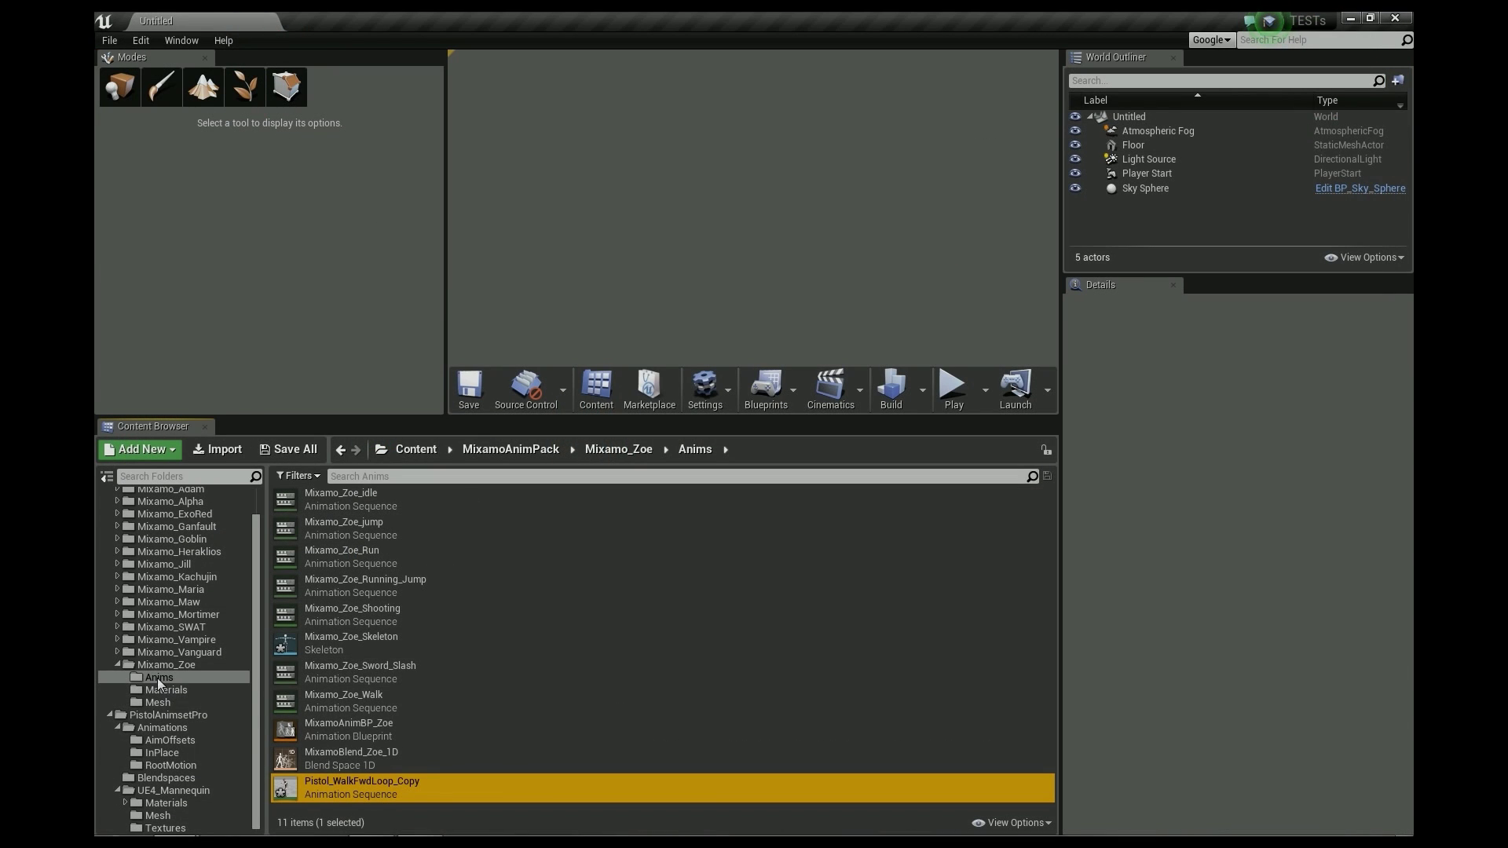
Step: Open Mixamo_Zoe_Skeleton's retarget base pose and slightly rotate the LeftShoulder and LeftArm bones
double_click(375, 648)
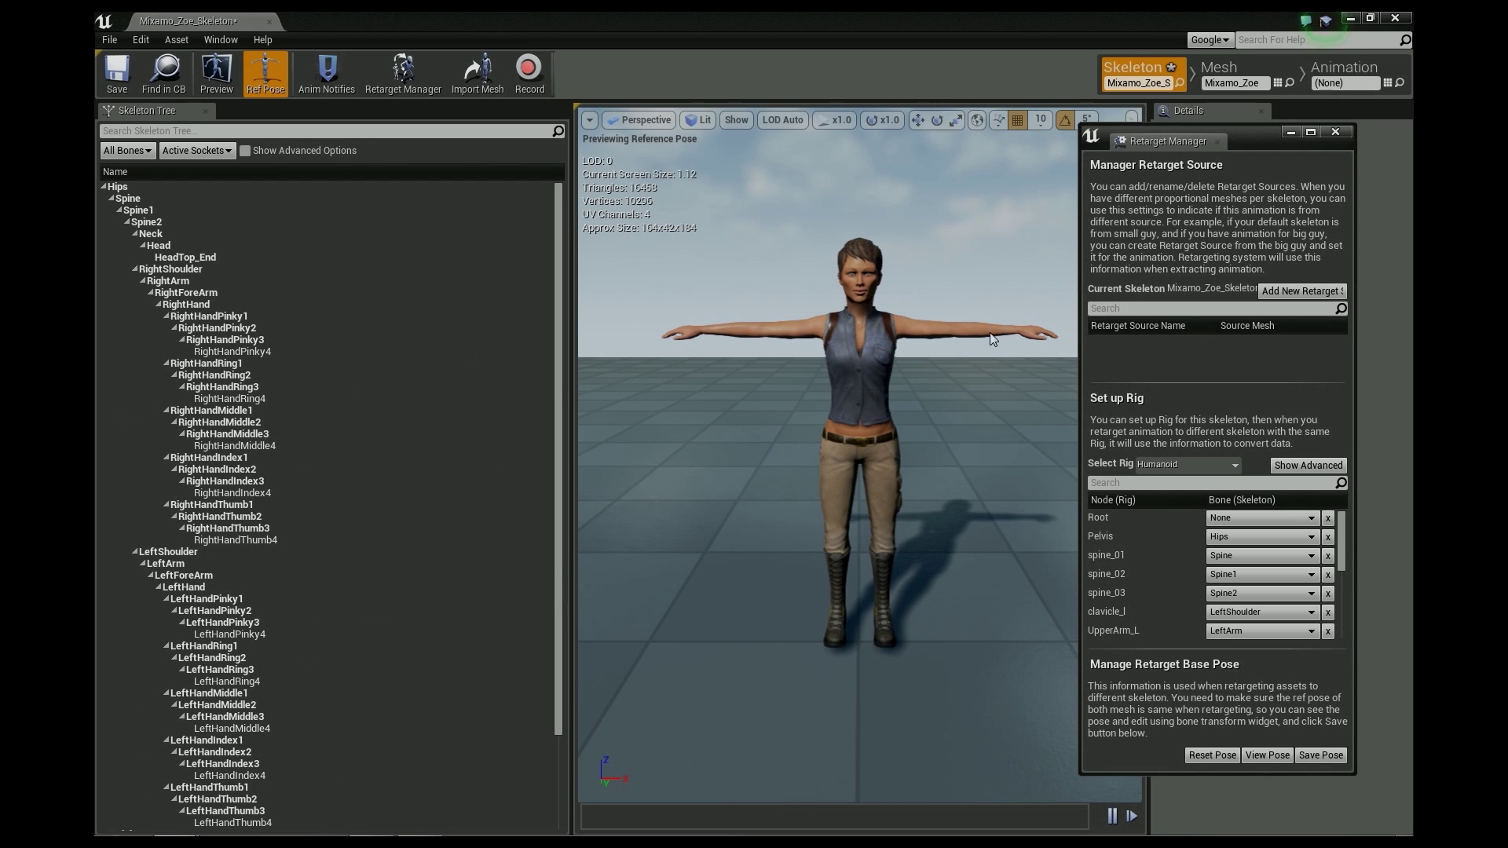
left_click_drag(947, 409, 844, 502)
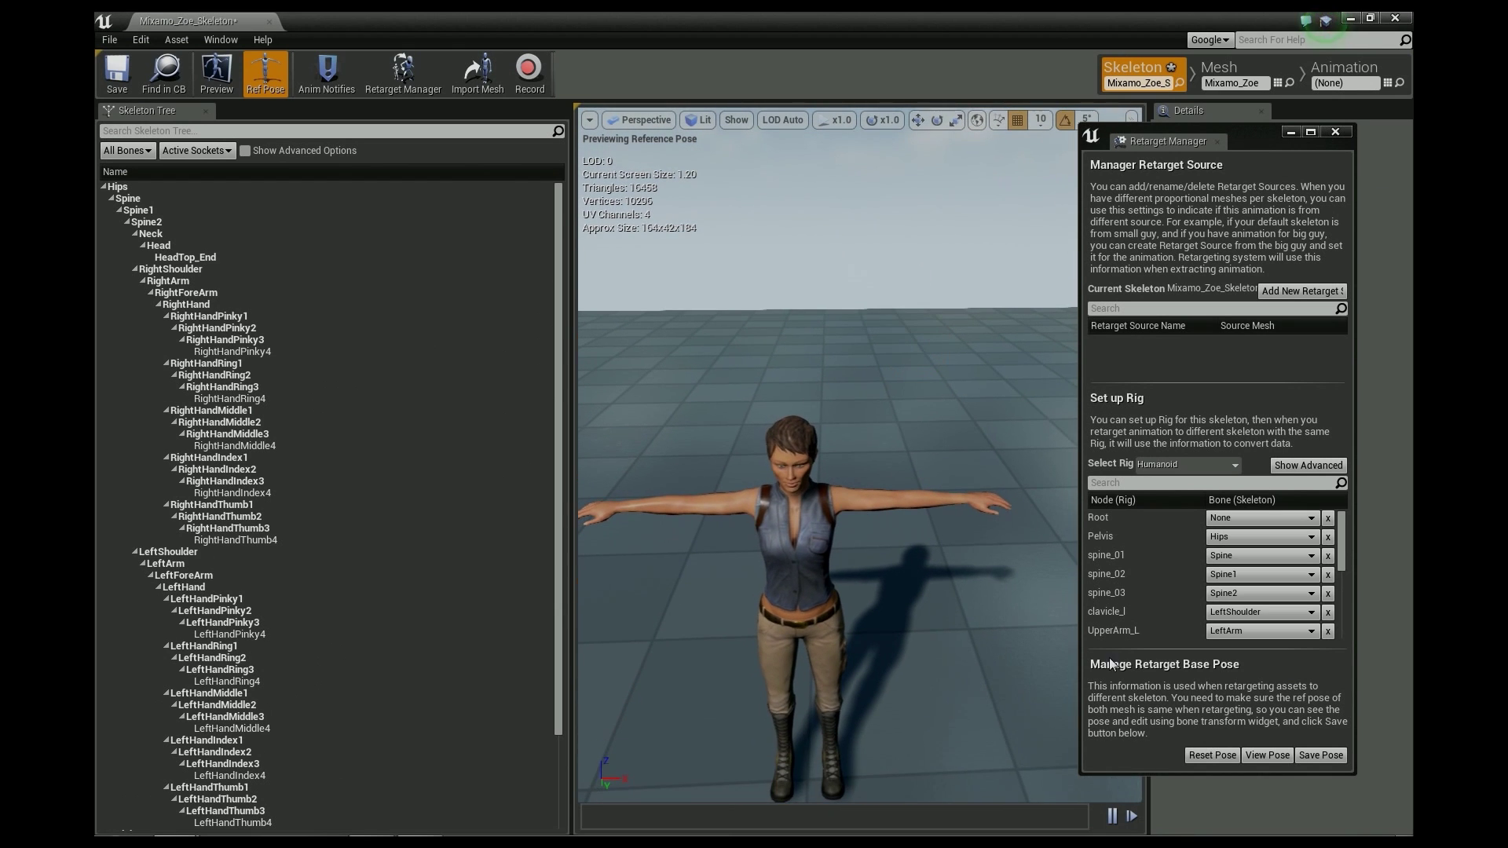
left_click(1267, 756)
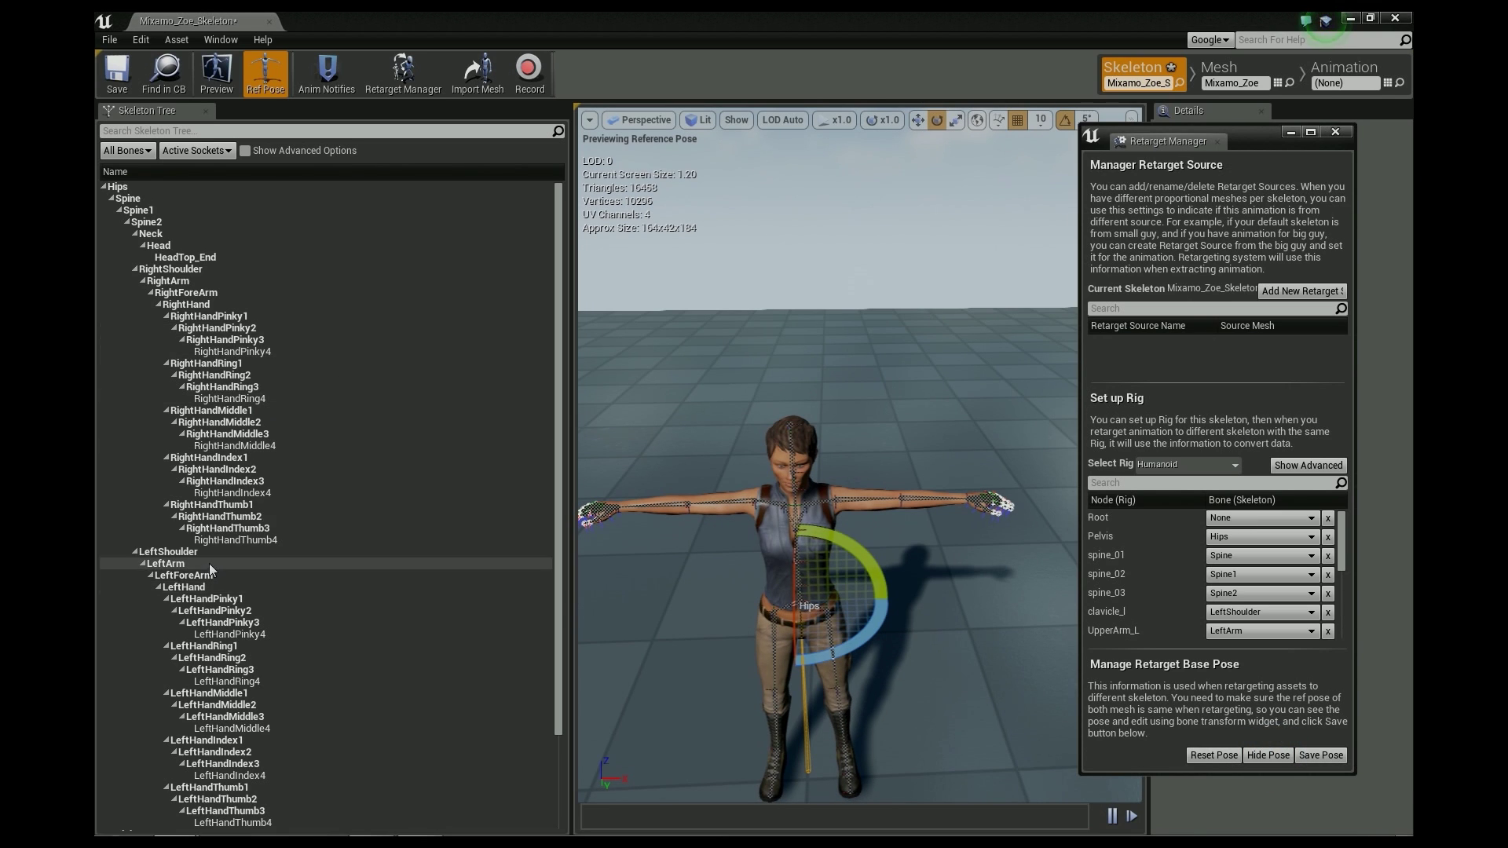
scroll(208, 570, "down", 3)
left_click(168, 478)
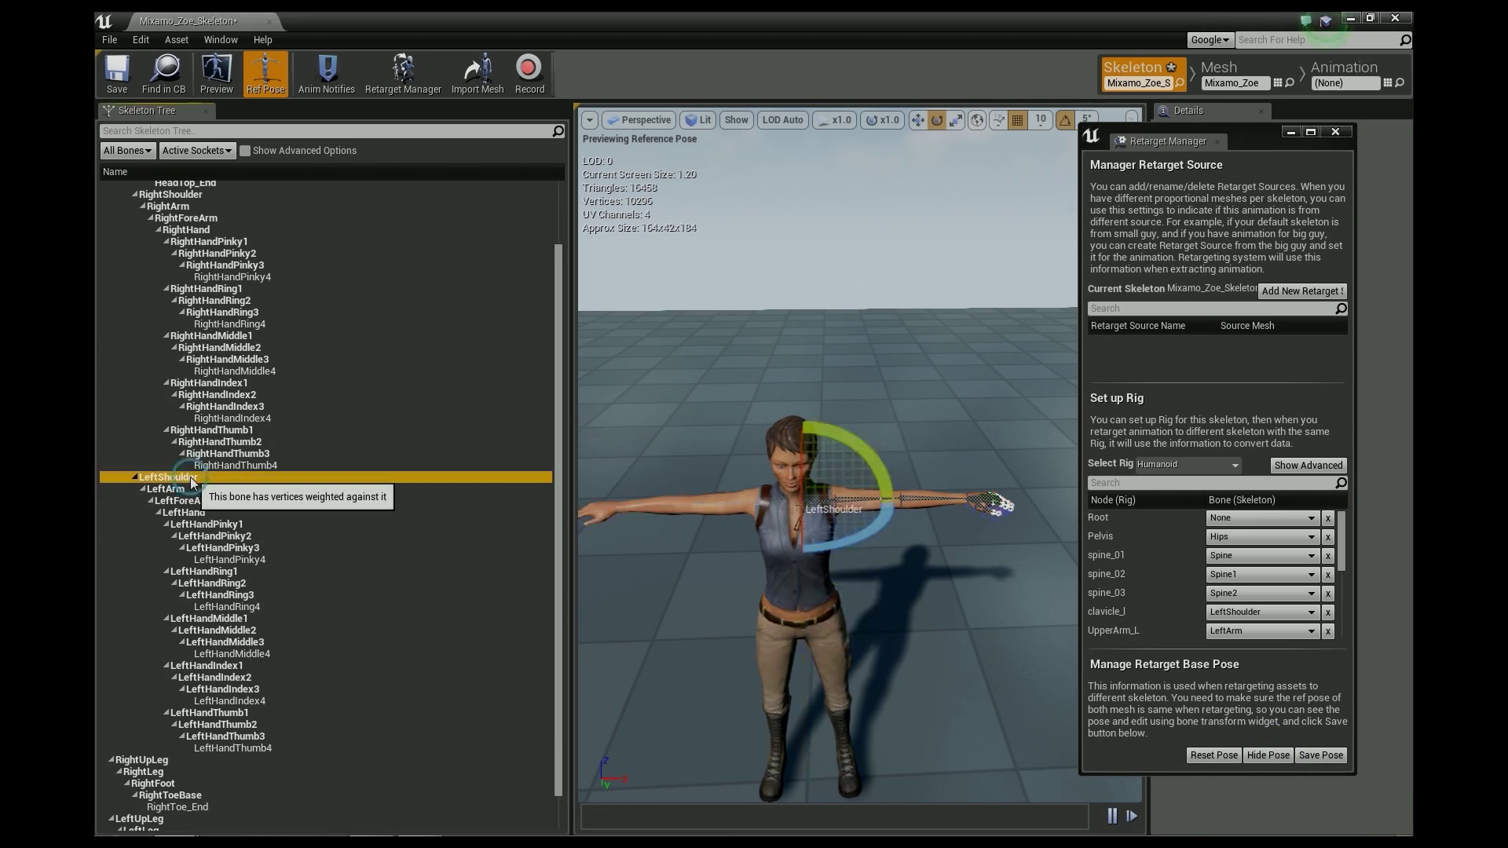
left_click_drag(828, 544, 833, 543)
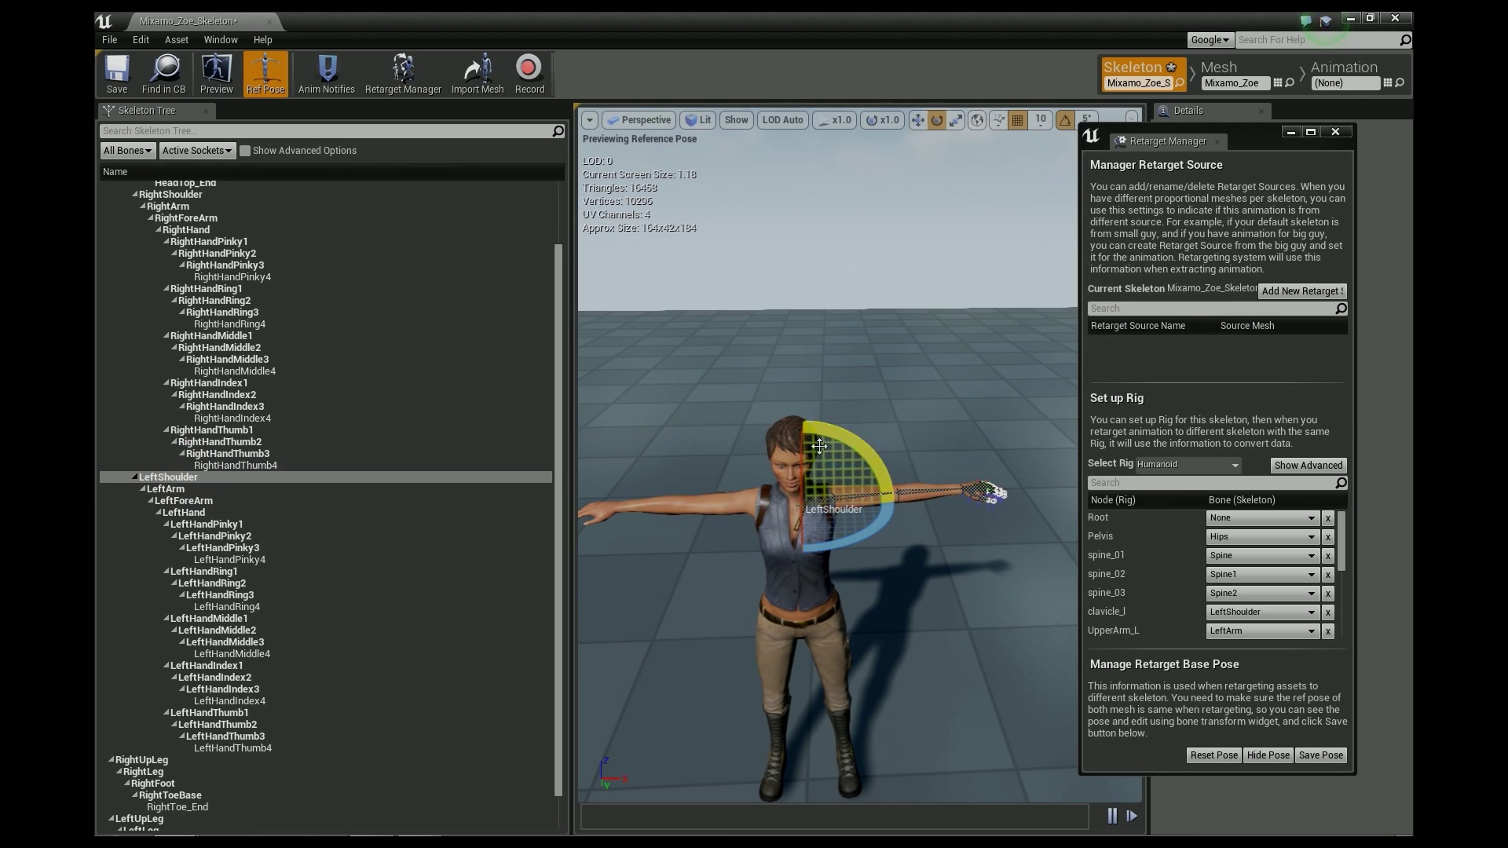
left_click(198, 492)
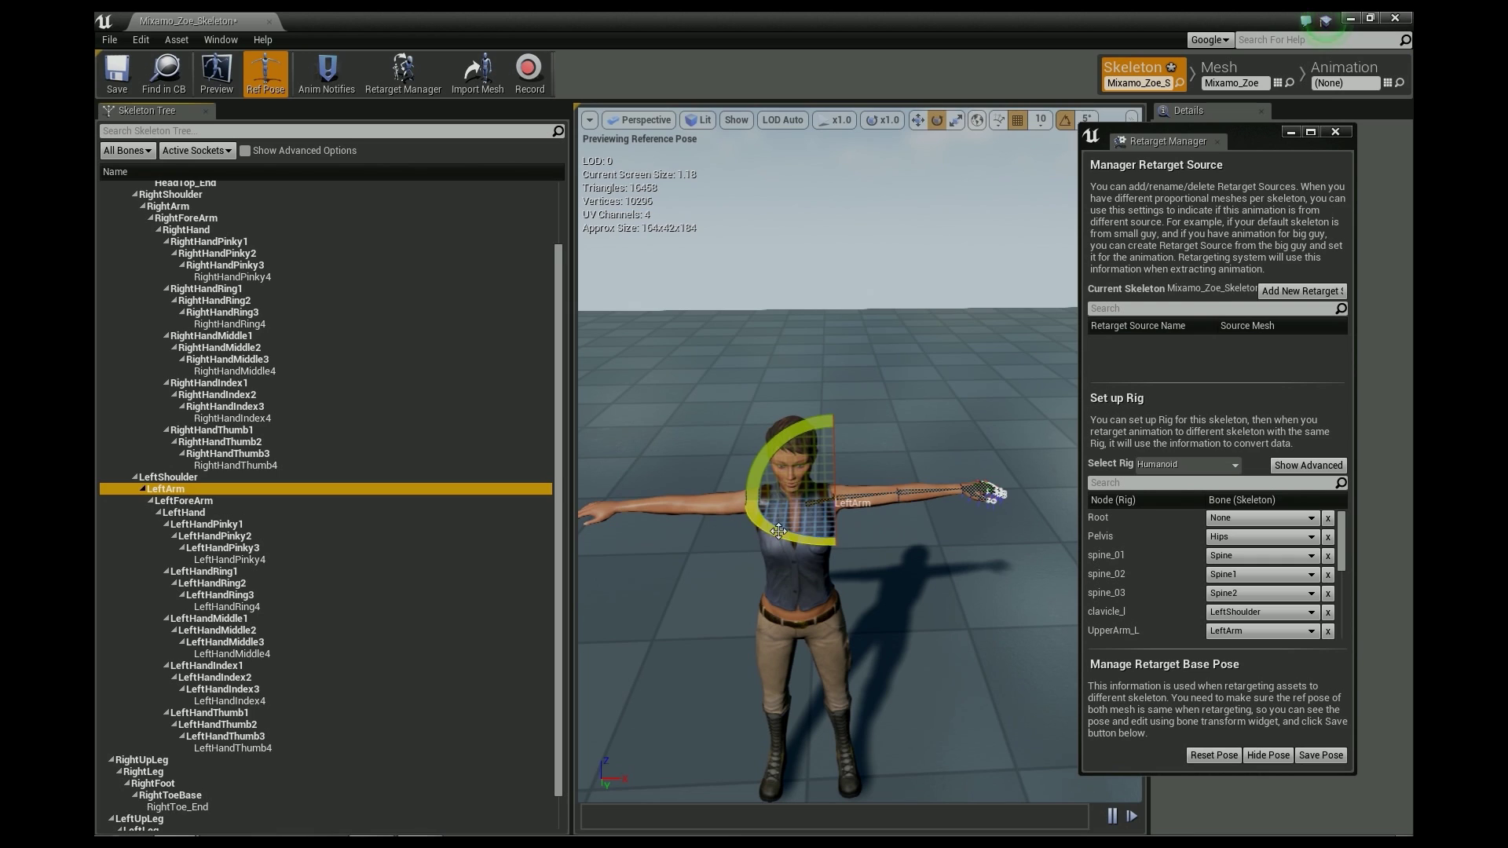
left_click_drag(778, 531, 784, 533)
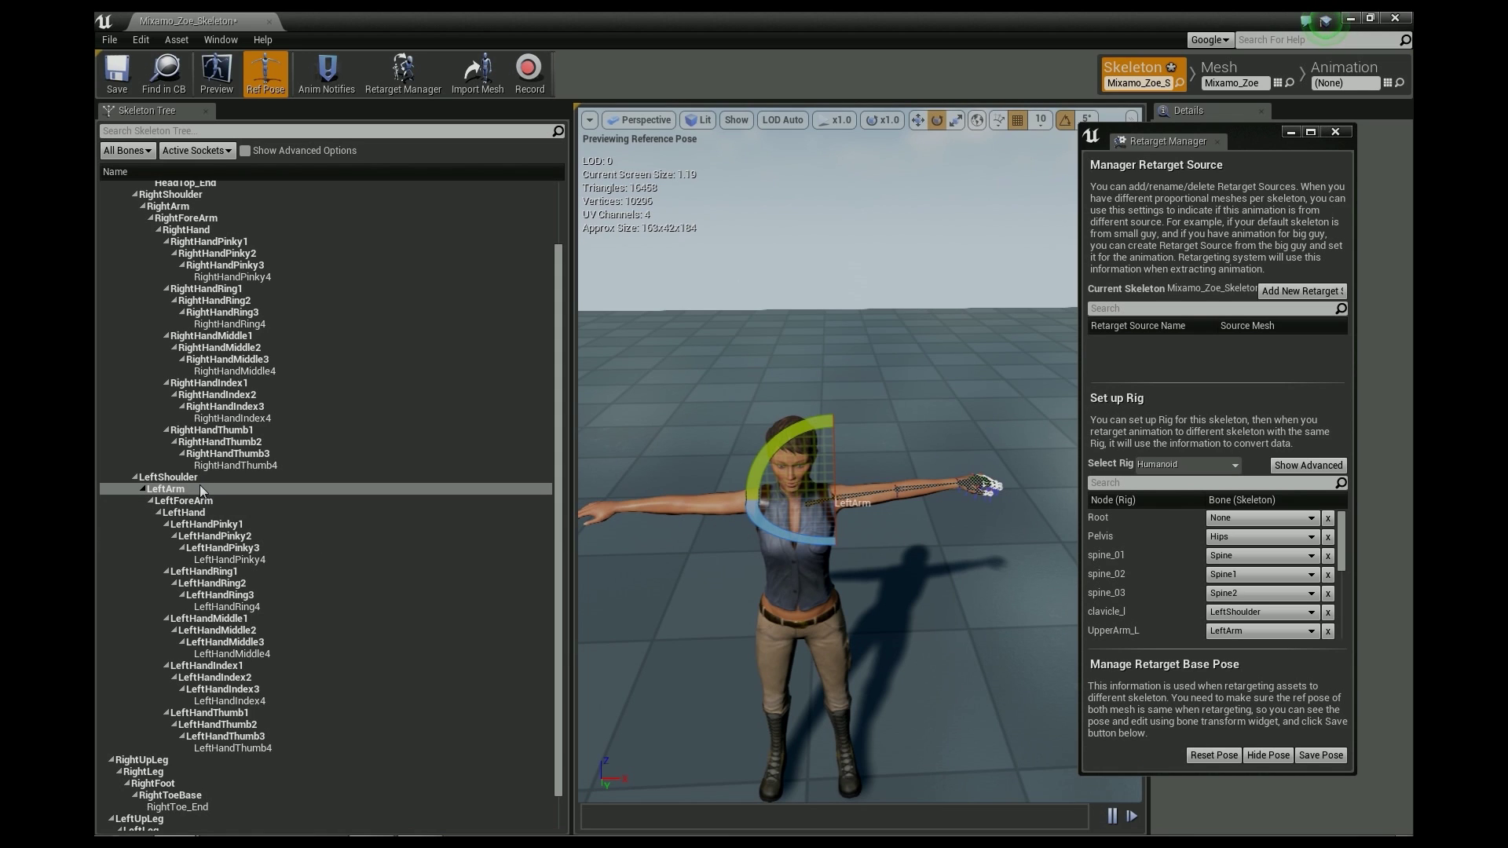
Step: Rotate the RightArm bone, then save the retarget base pose and the skeleton
scroll(236, 259, "up", 2)
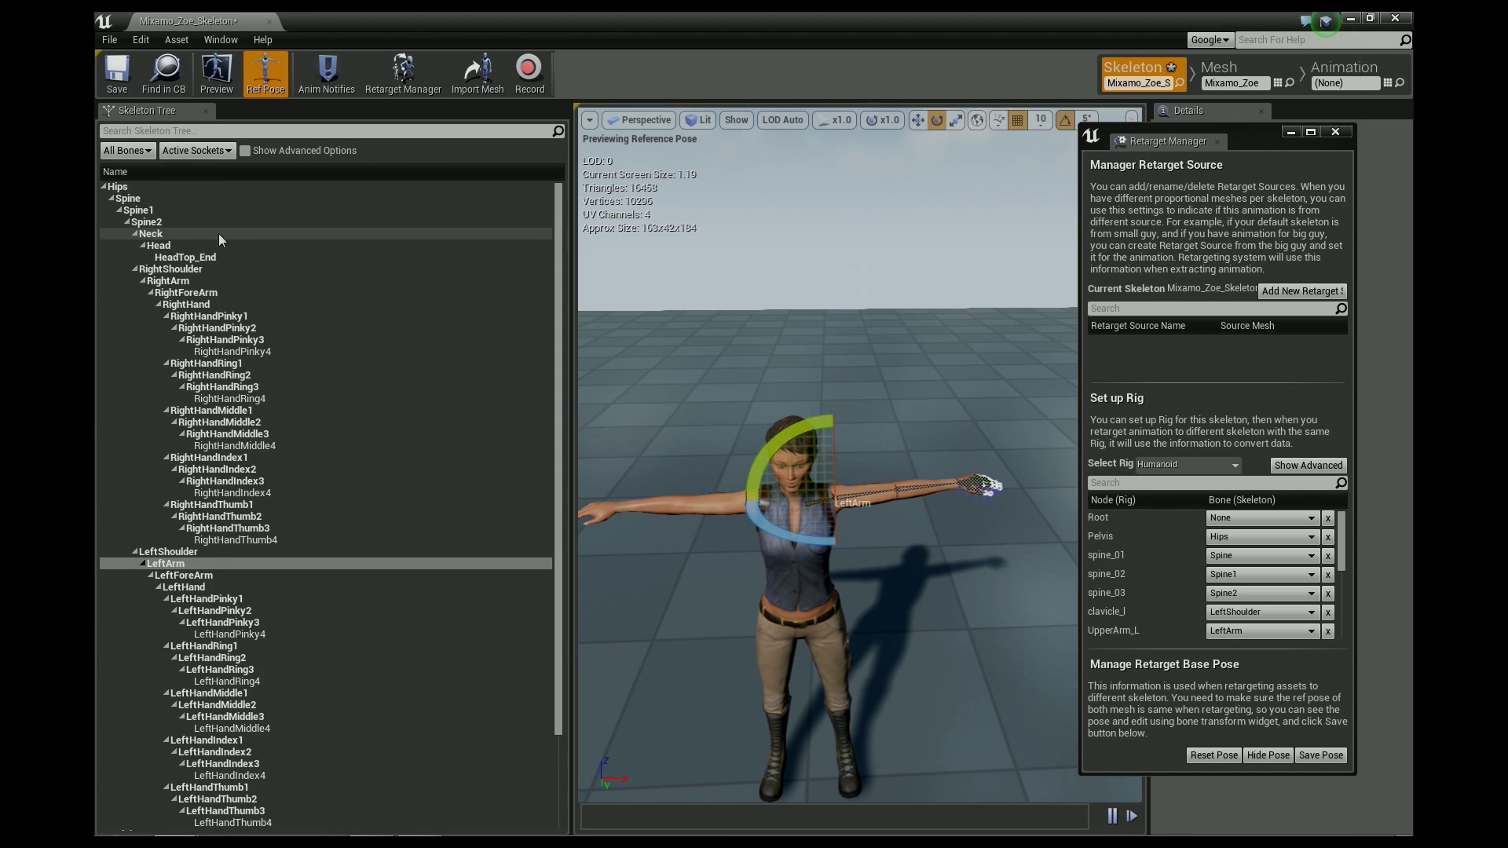
left_click(181, 268)
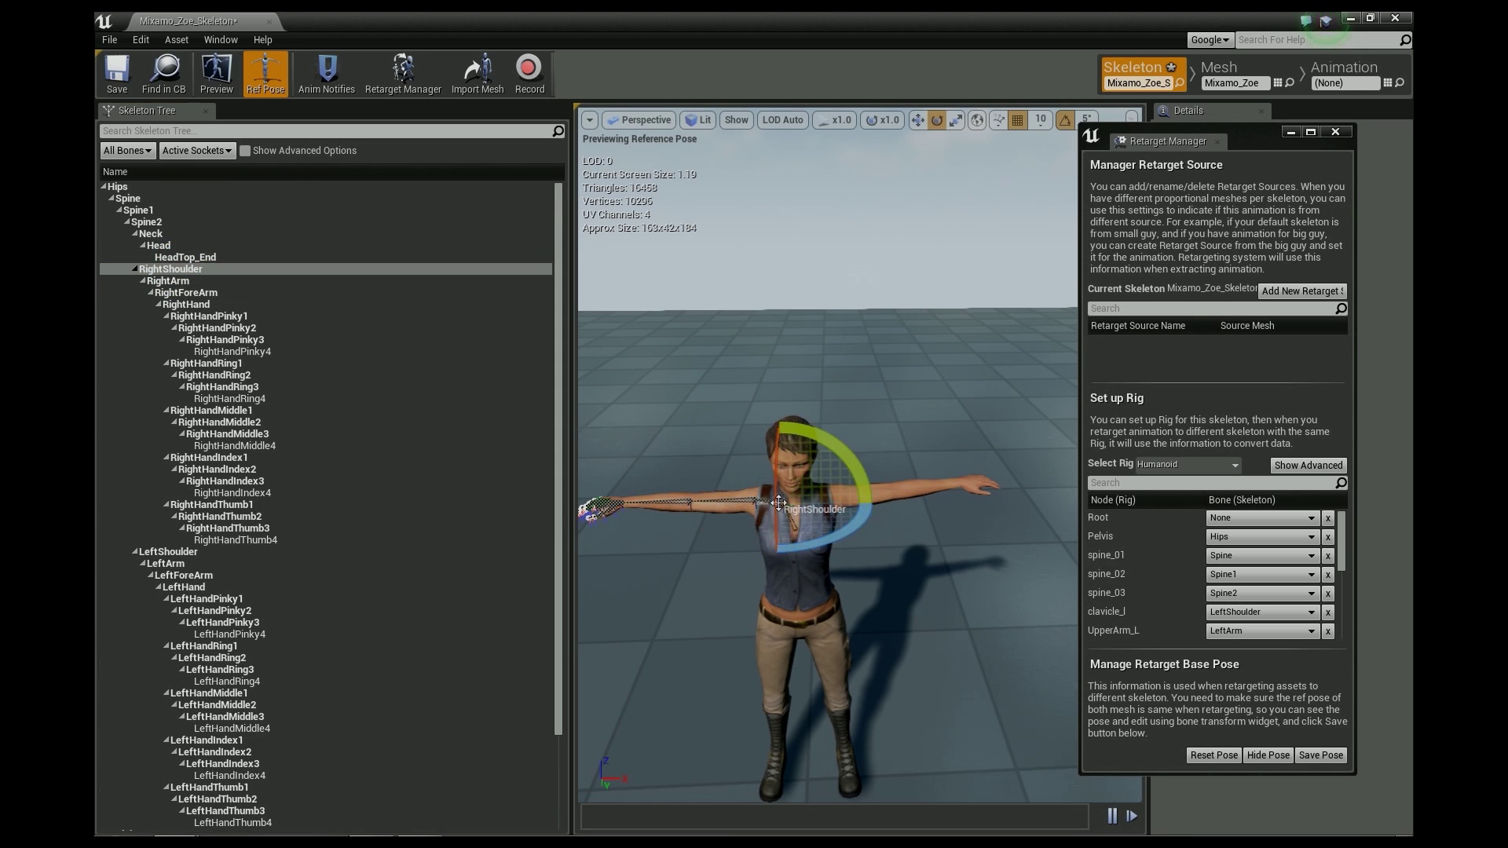
left_click(168, 281)
left_click_drag(811, 544, 808, 533)
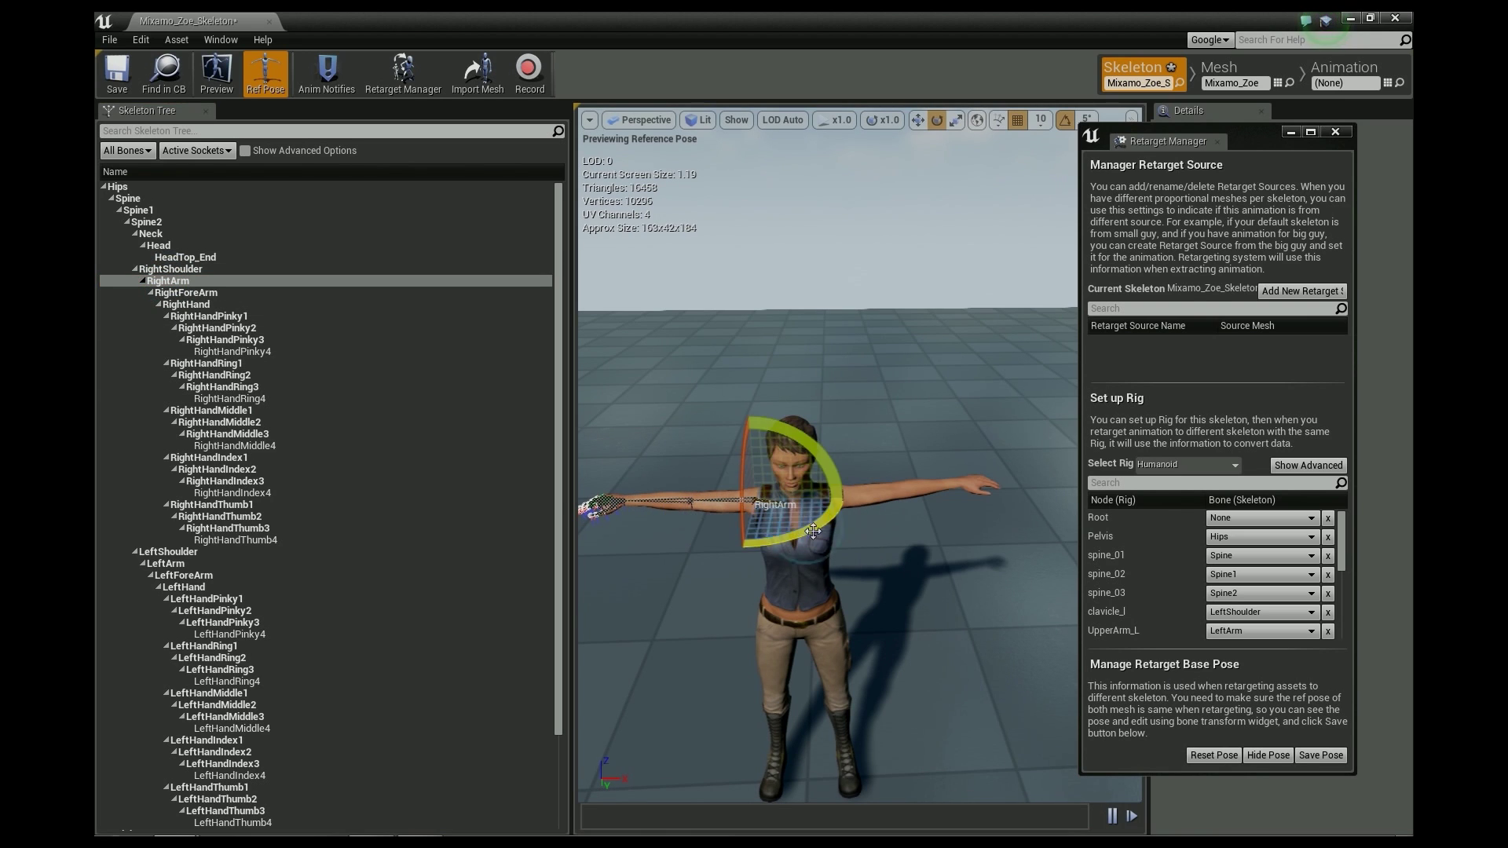
left_click(1327, 756)
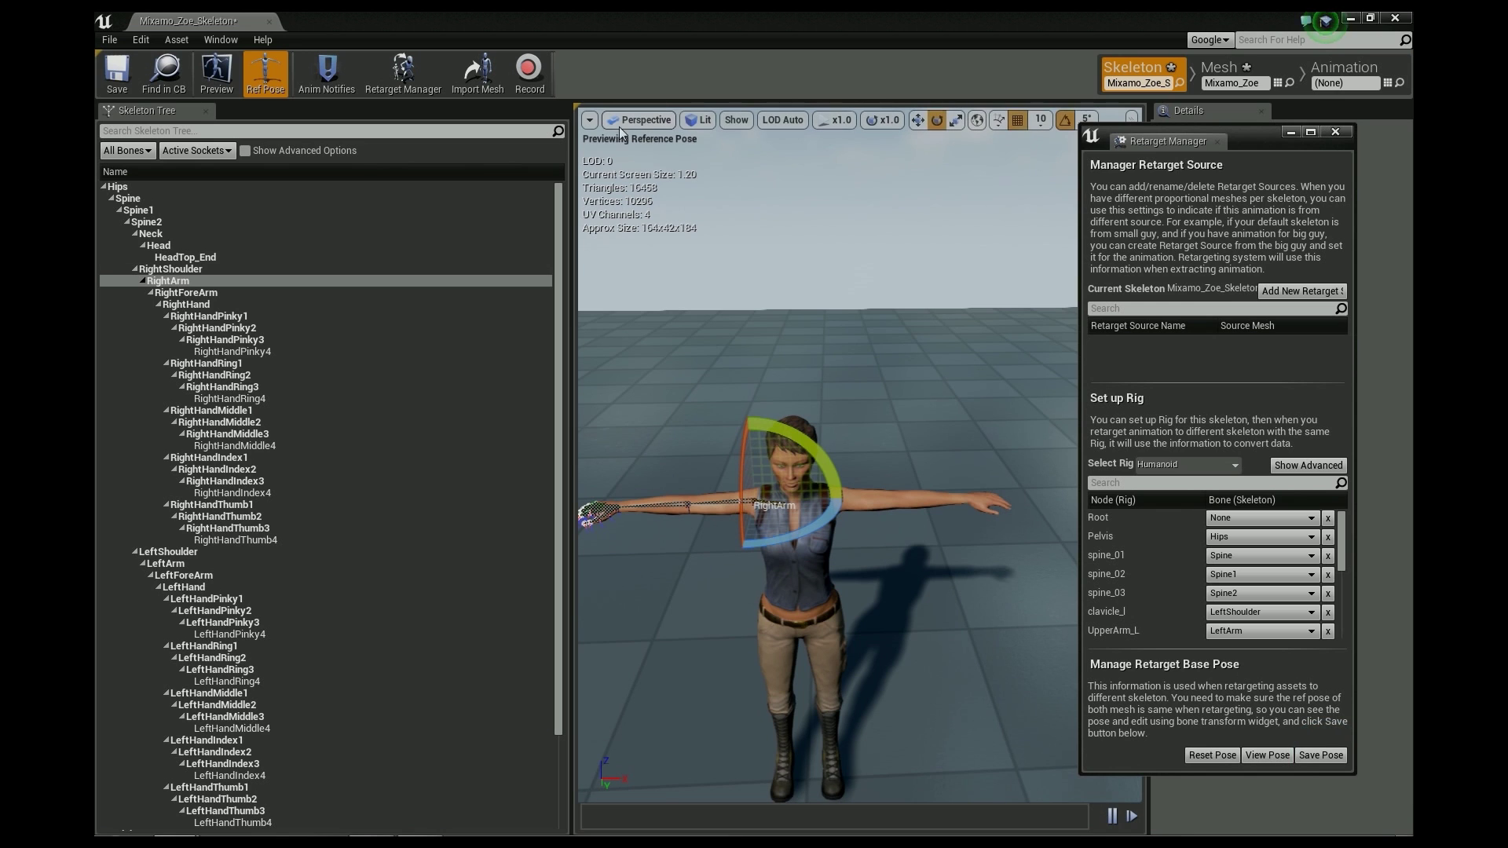
left_click(116, 70)
Step: Switch to Mesh mode, save, and close the Zoe skeleton editor
left_click(1220, 69)
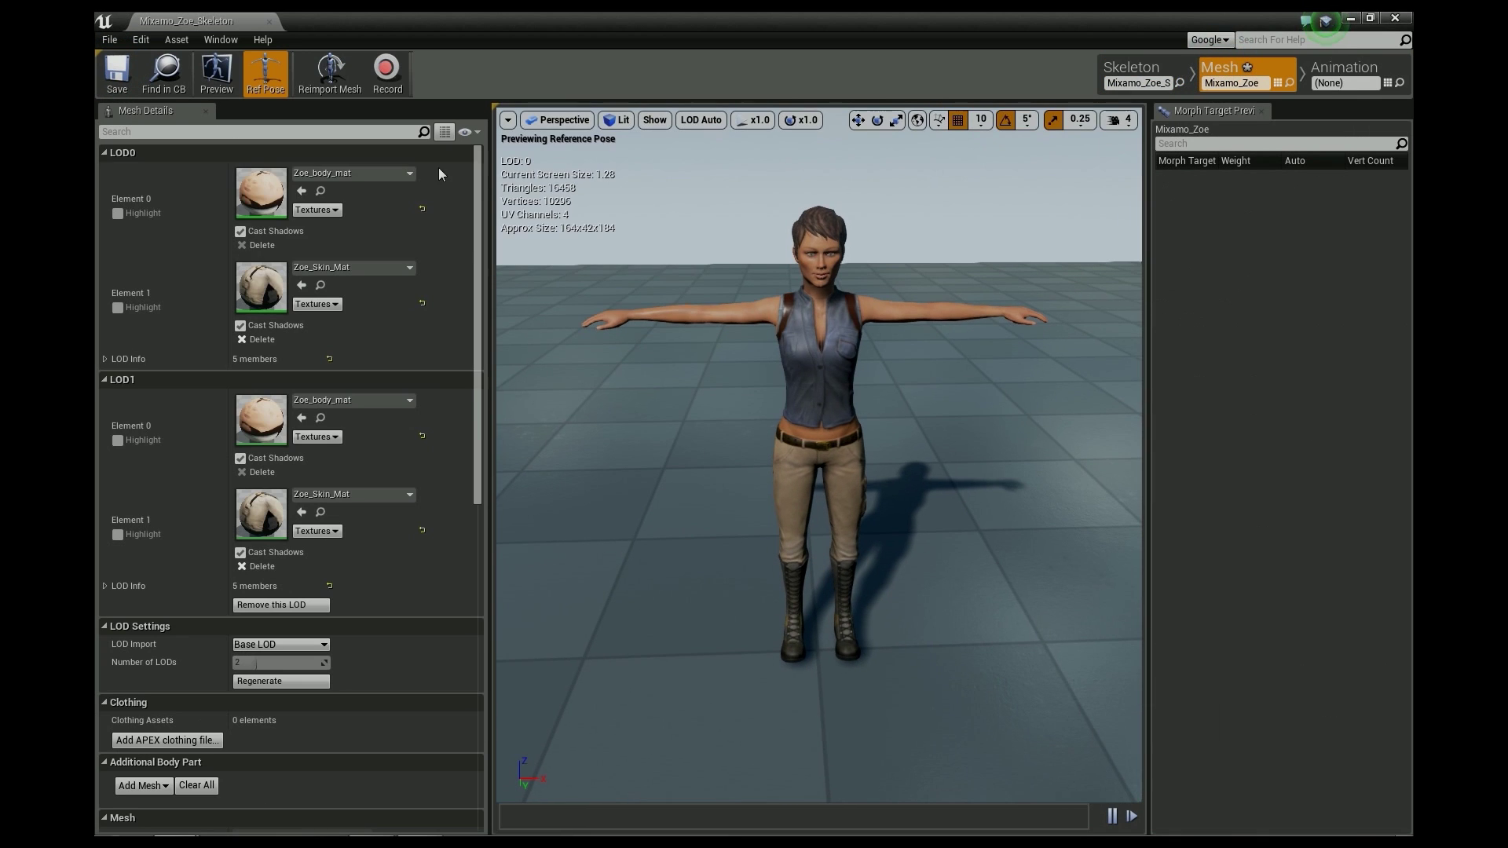
left_click(117, 71)
left_click(269, 21)
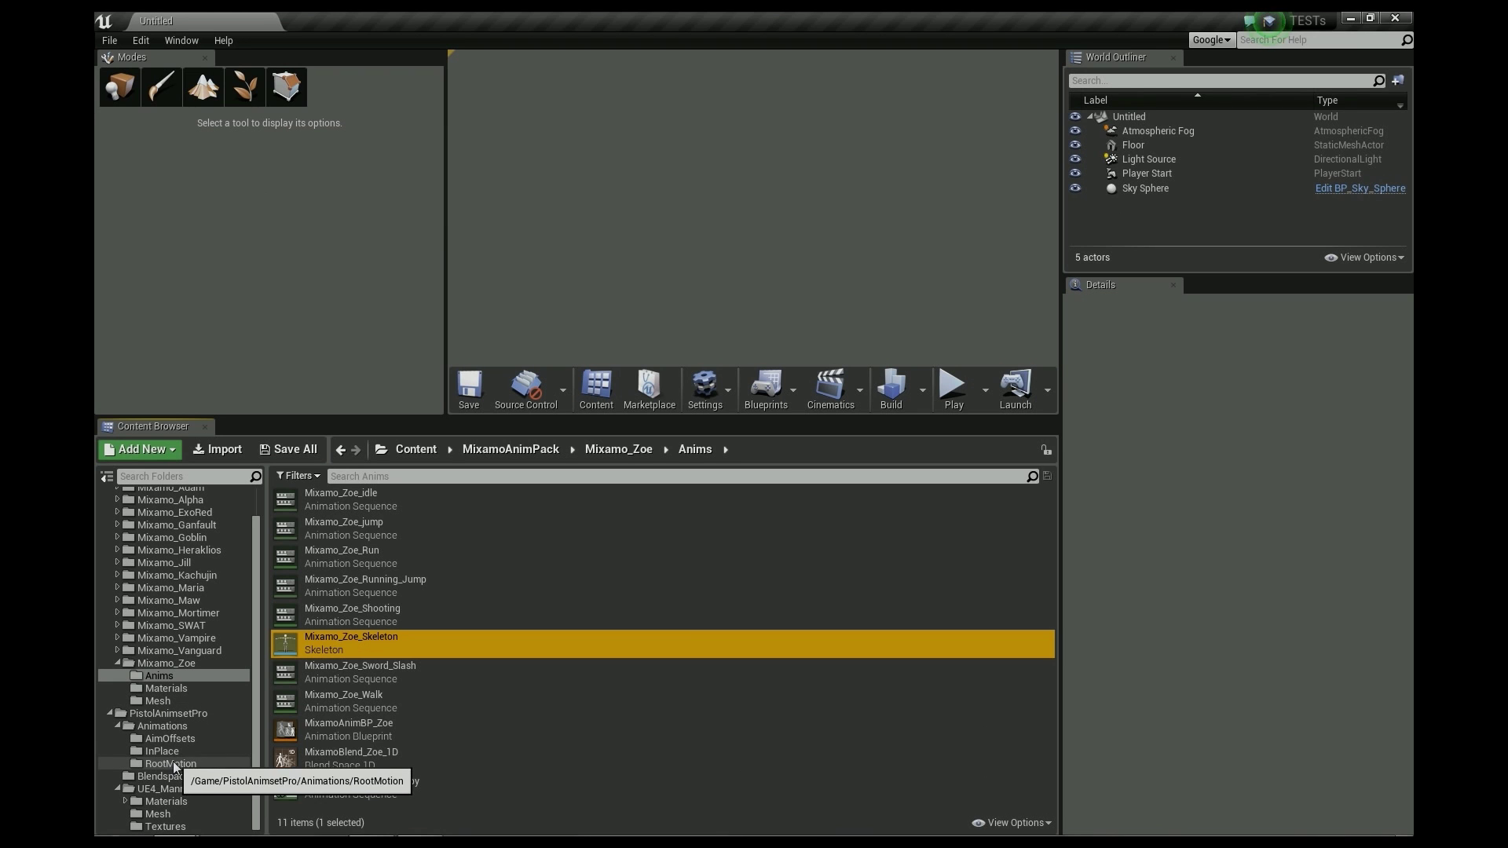
Step: Duplicate and retarget Pistol_WalkFwdLoop onto Mixamo_Zoe_Skeleton and select the new Pistol_WalkFwdLoop_Copy2
left_click(163, 753)
left_click_drag(1054, 516, 1008, 784)
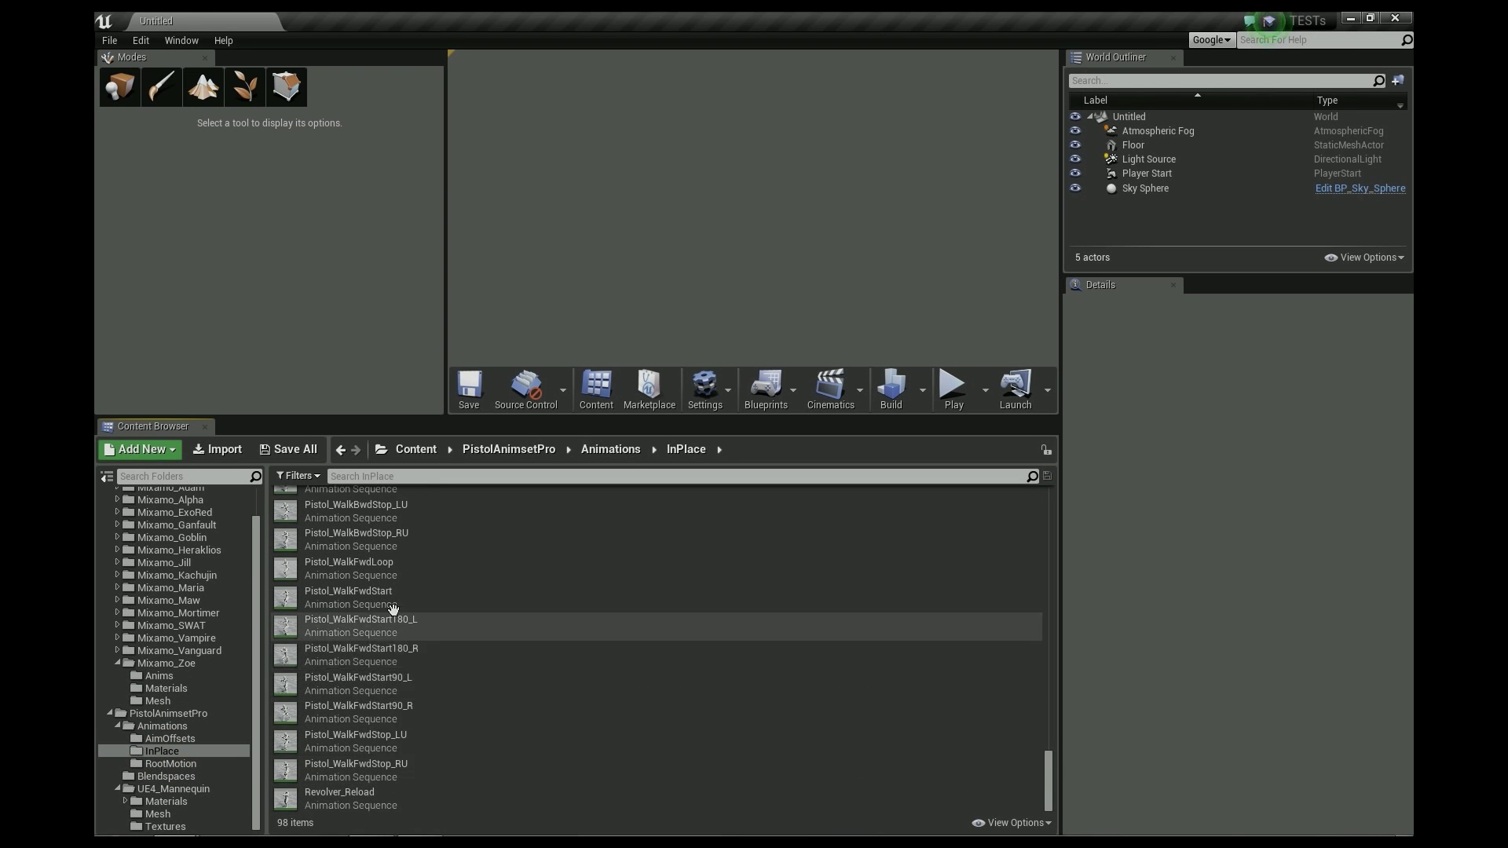
left_click(339, 567)
right_click(339, 568)
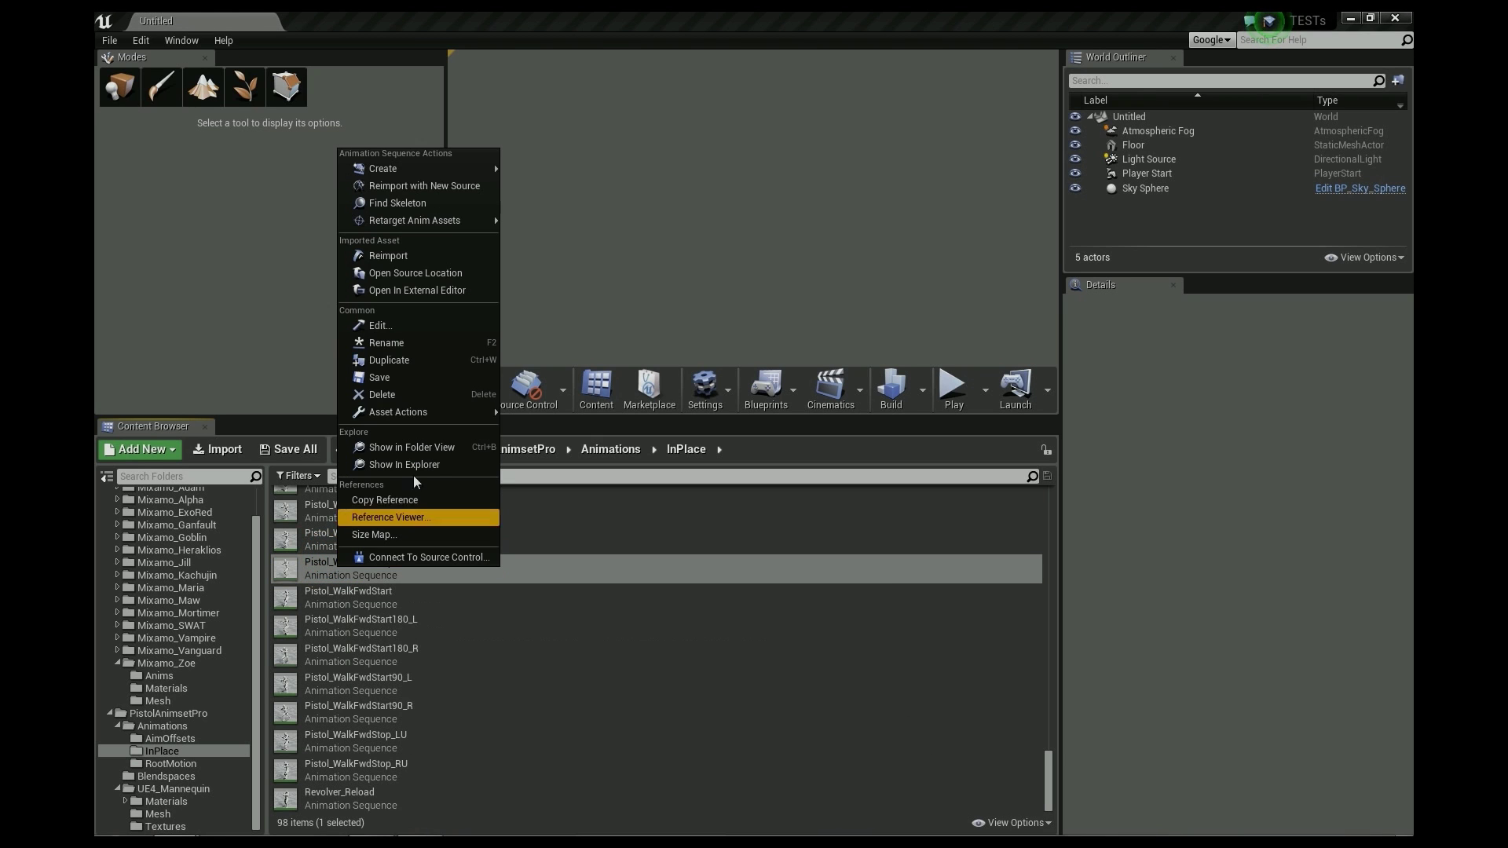
mouse_move(424, 221)
left_click(566, 221)
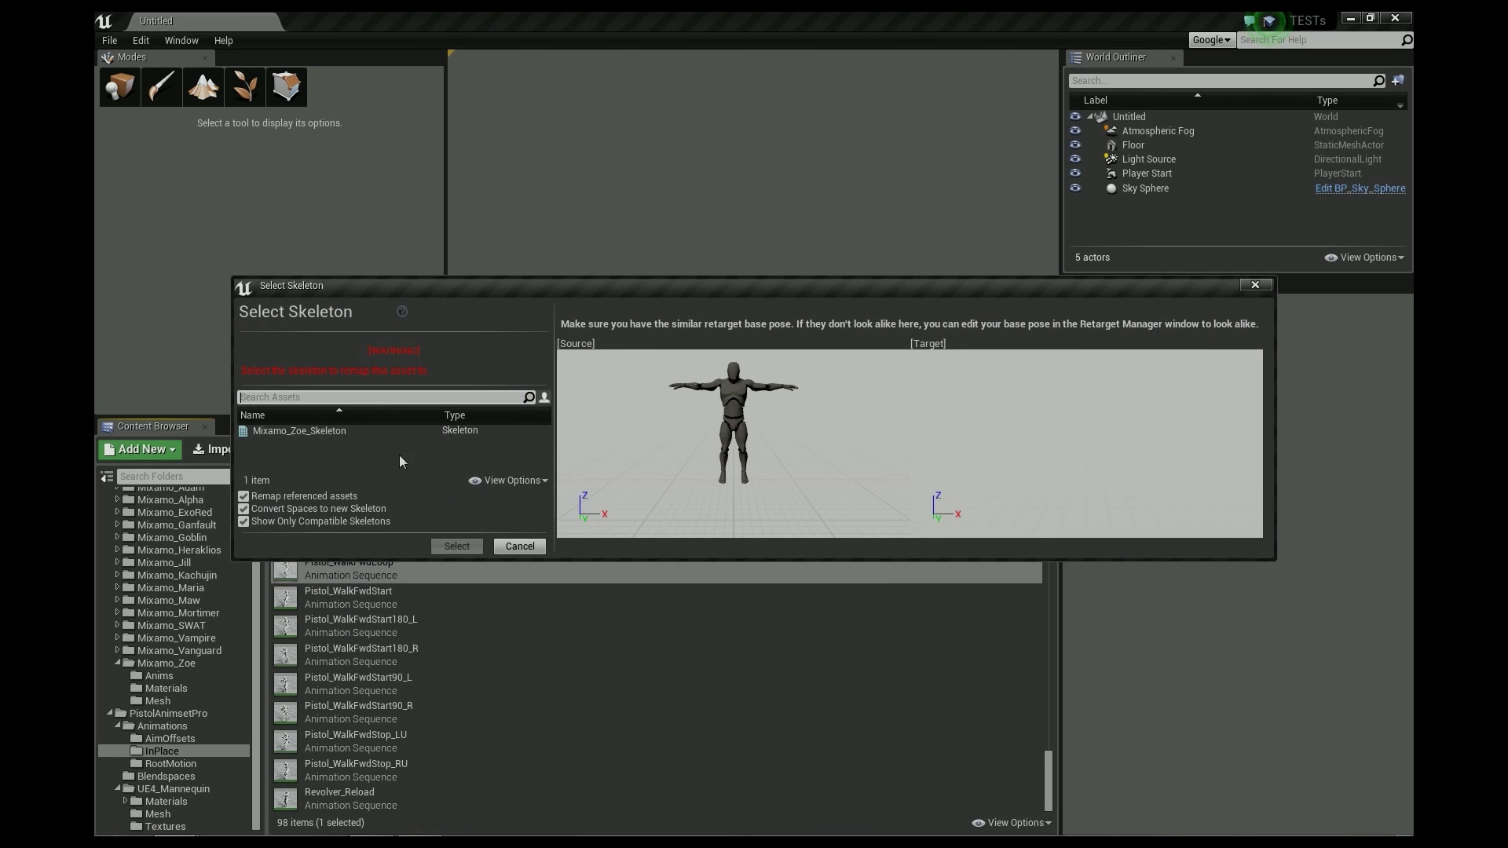
left_click(350, 431)
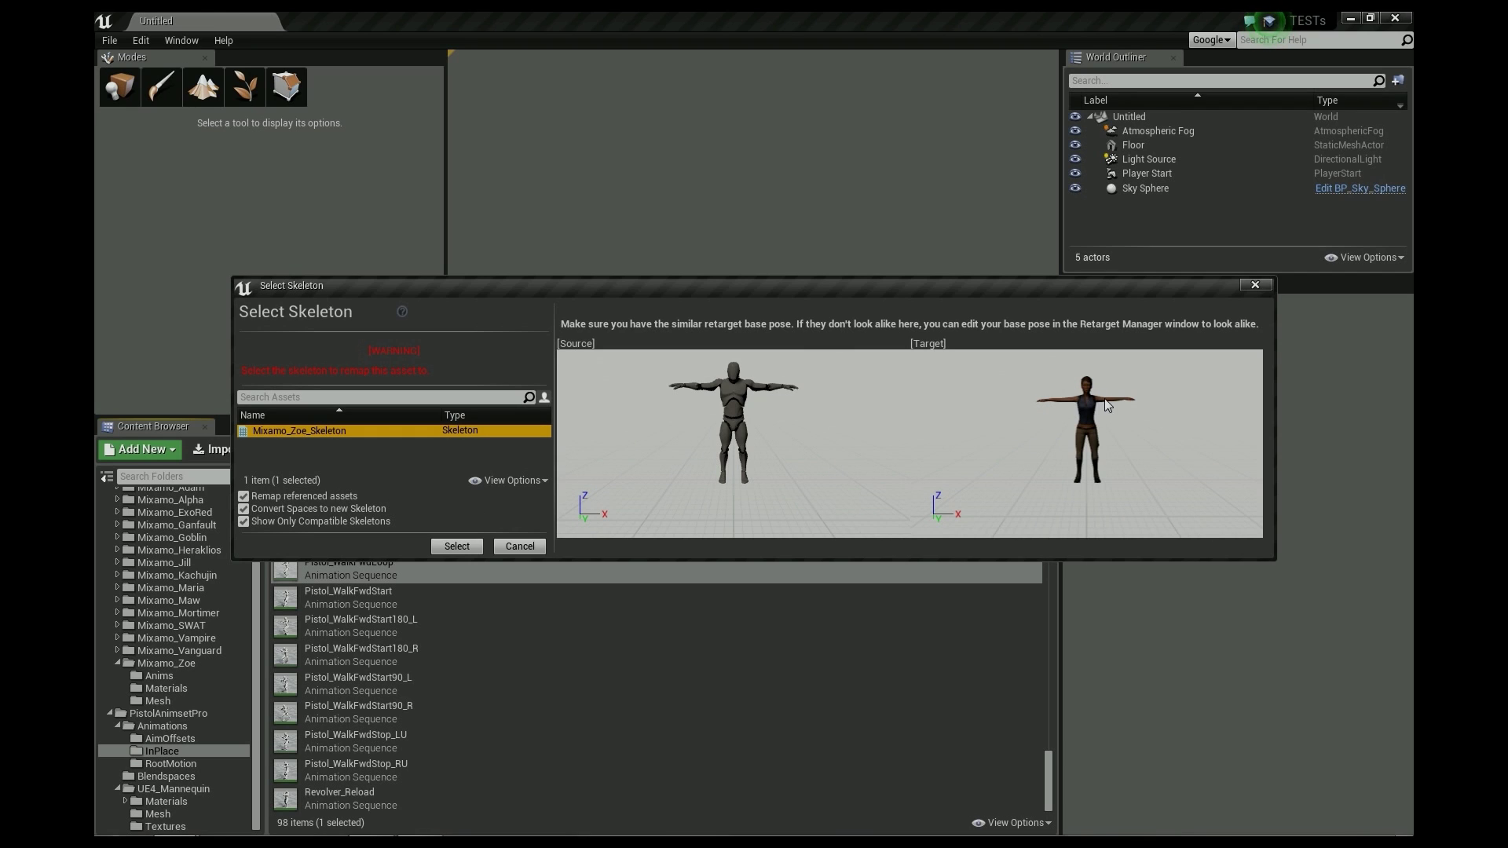
left_click(457, 546)
left_click(159, 676)
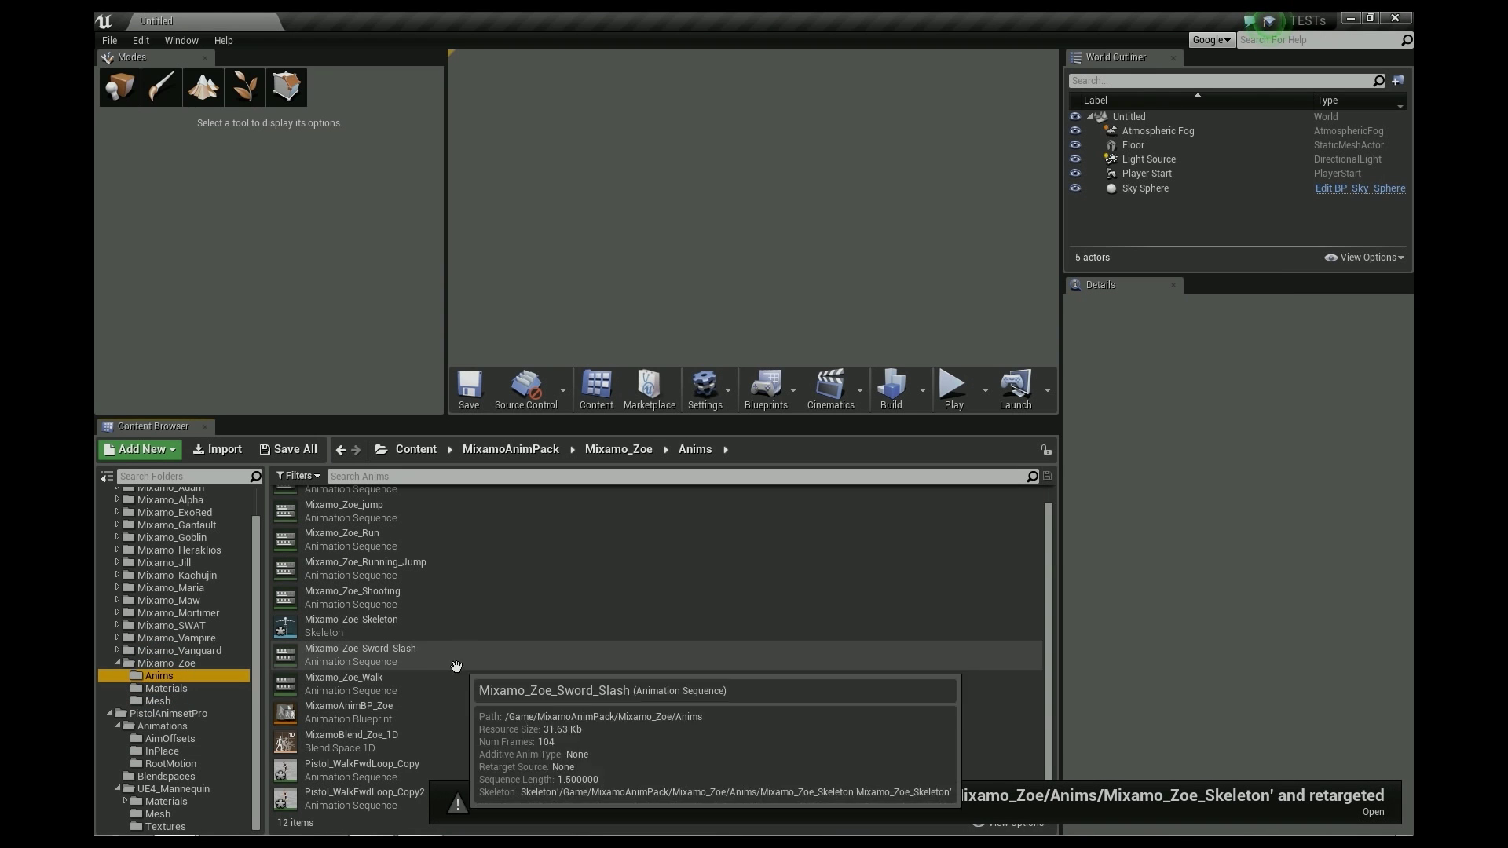
left_click(375, 798)
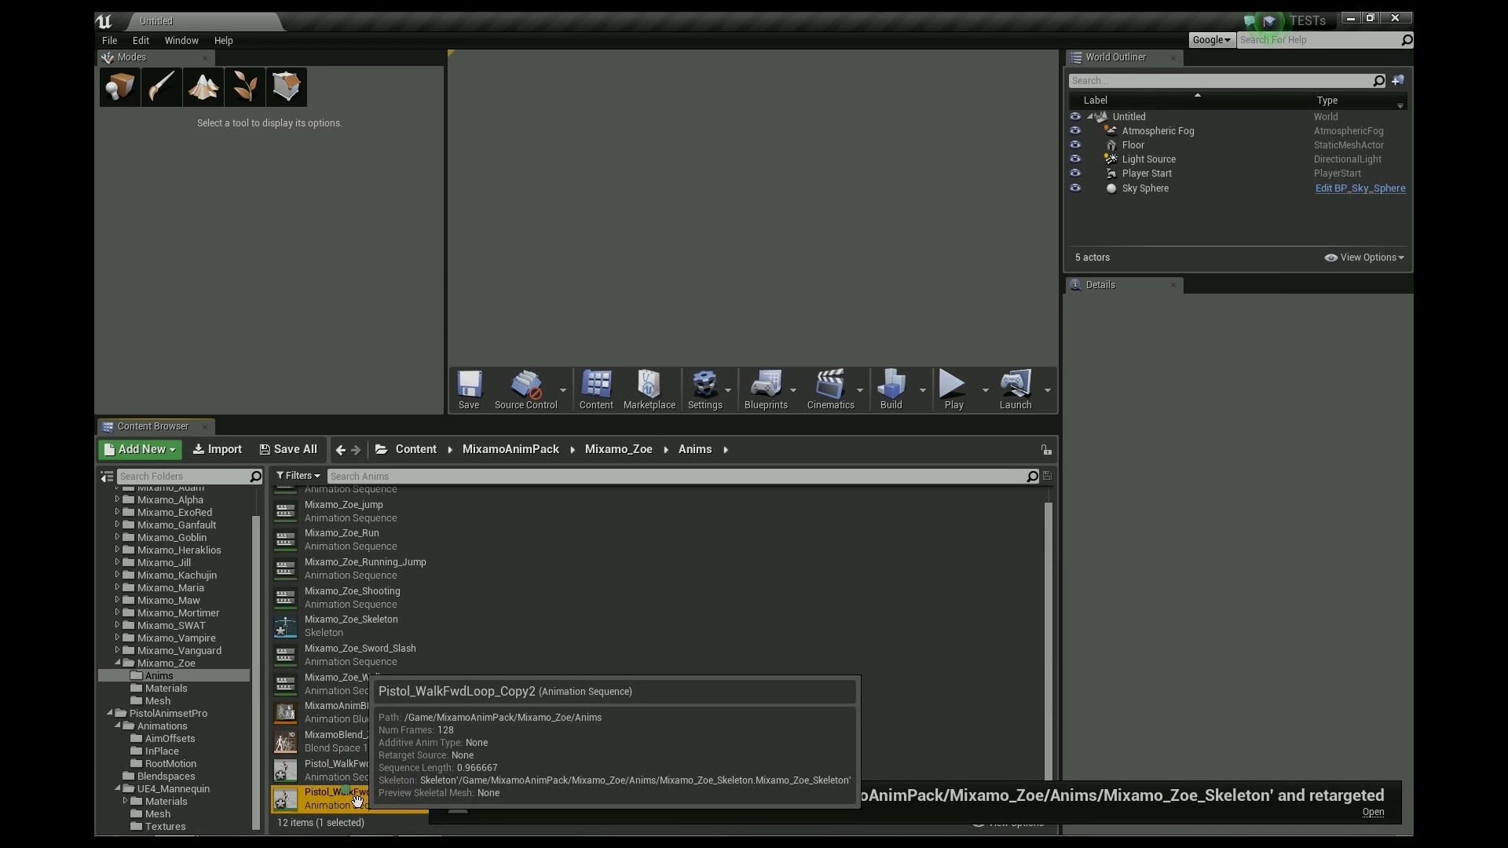
Step: Open Pistol_WalkFwdLoop_Copy2 in the animation editor to watch it play on Zoe
double_click(378, 799)
scroll(603, 313, "up", 3)
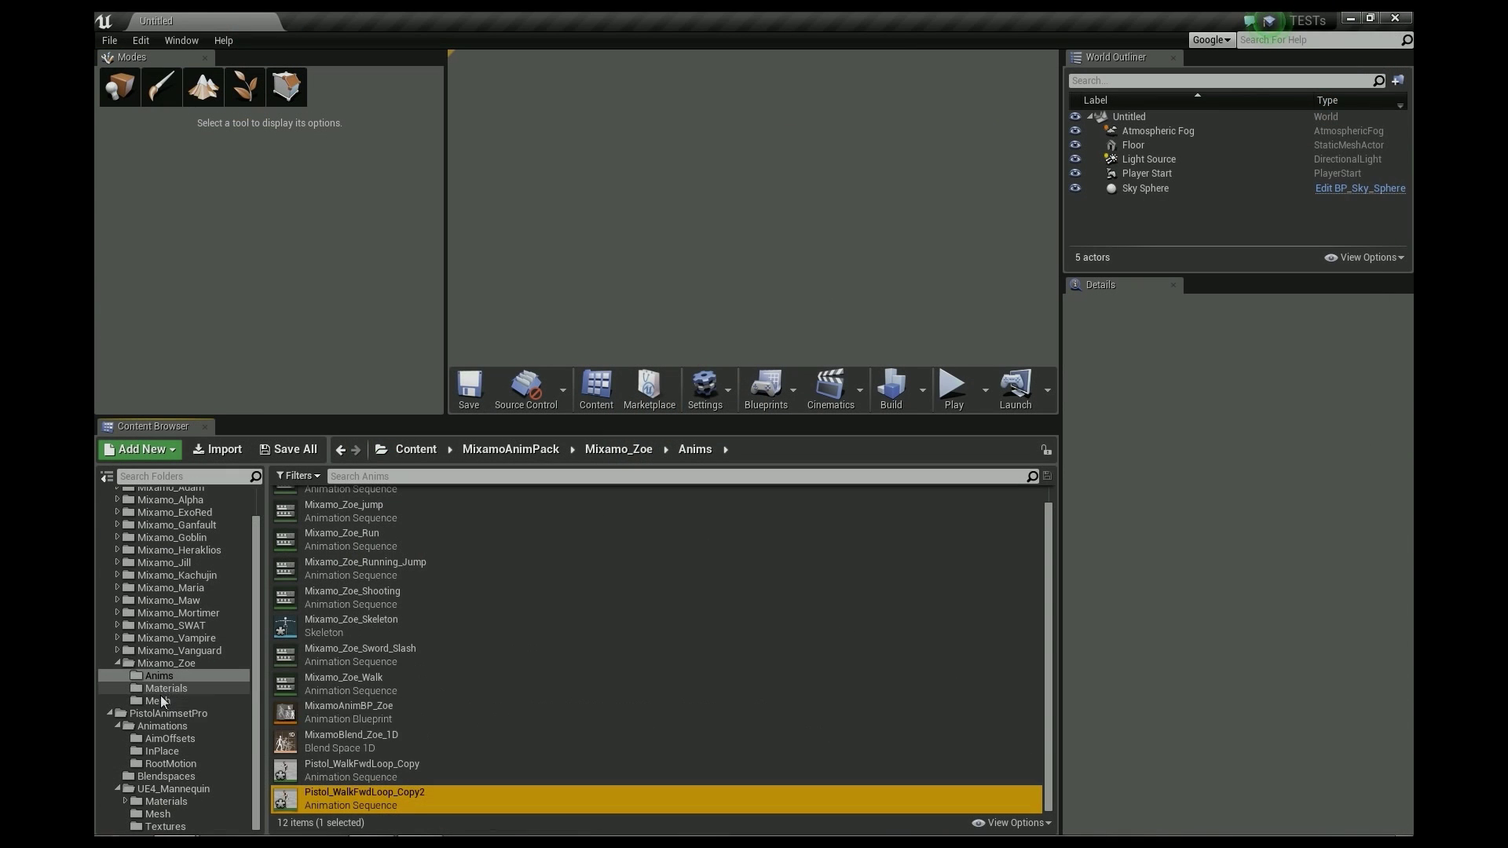
Step: Re-rotate Zoe's LeftArm in the retarget base pose, save pose and skeleton, and locate it in Content Browser
left_click(157, 701)
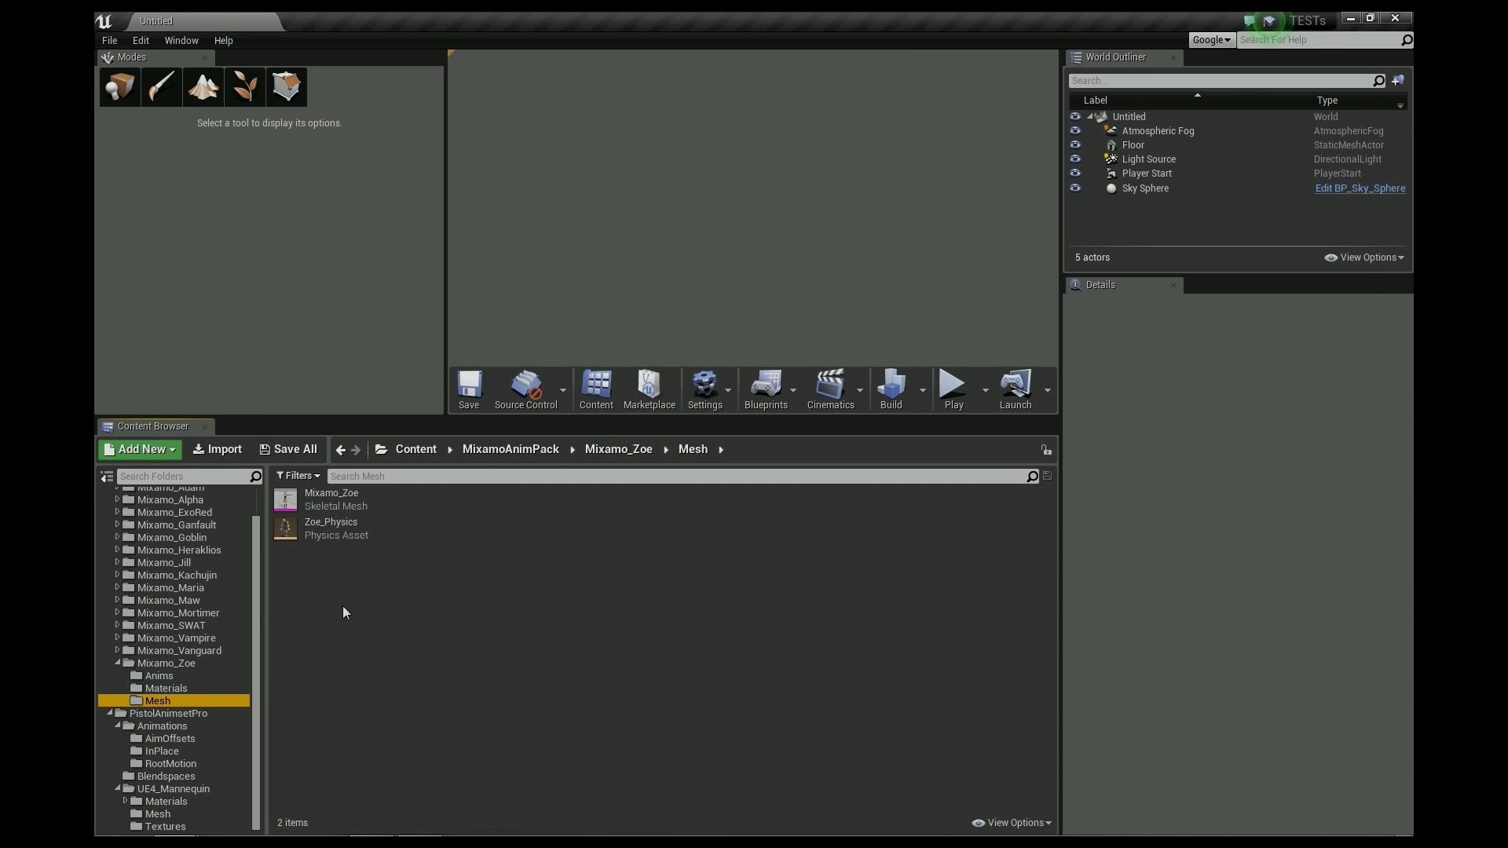
left_click(160, 676)
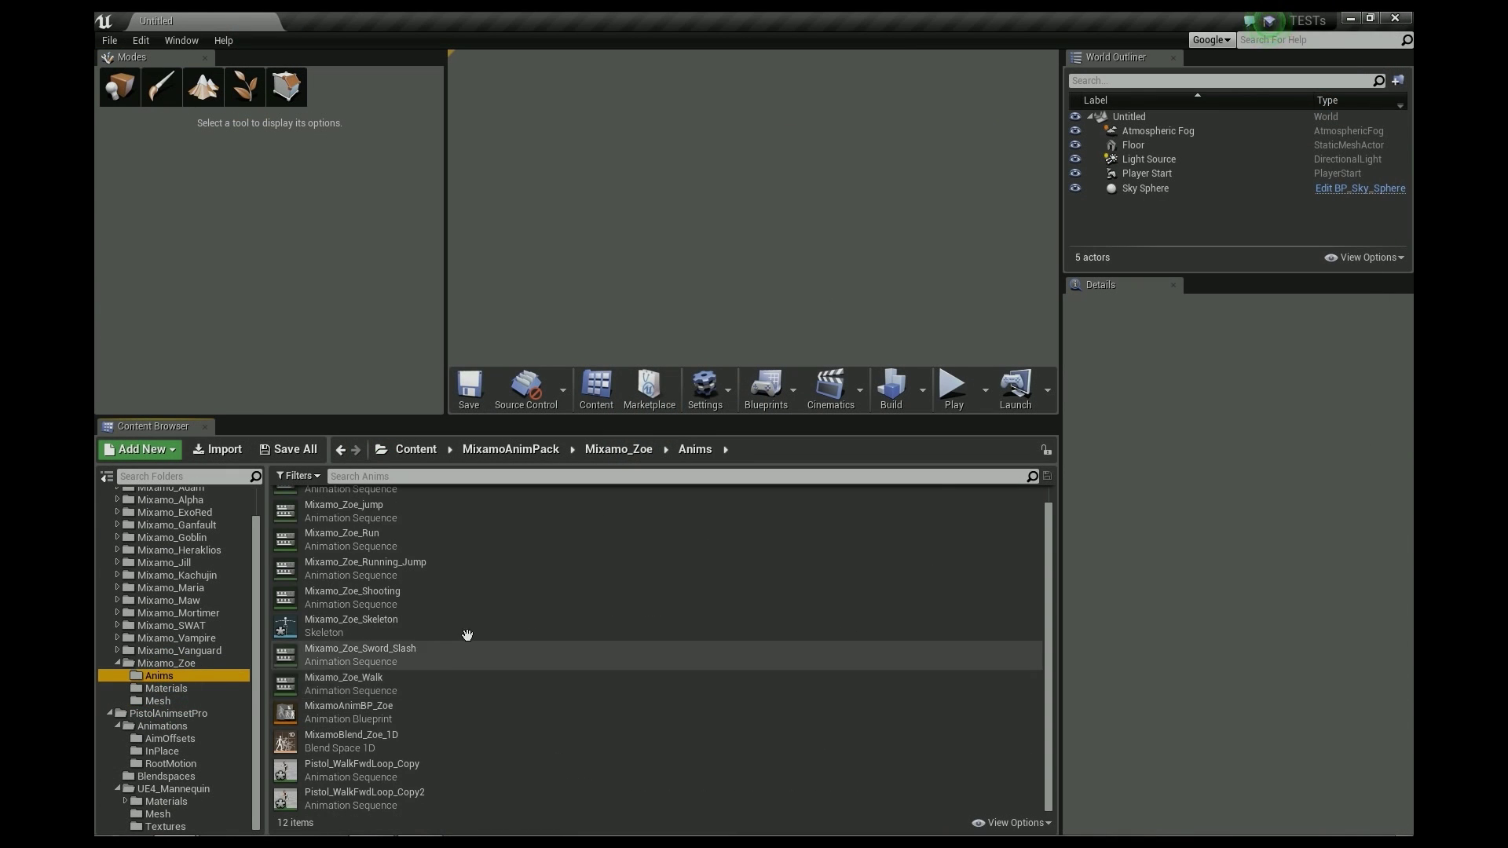
double_click(368, 622)
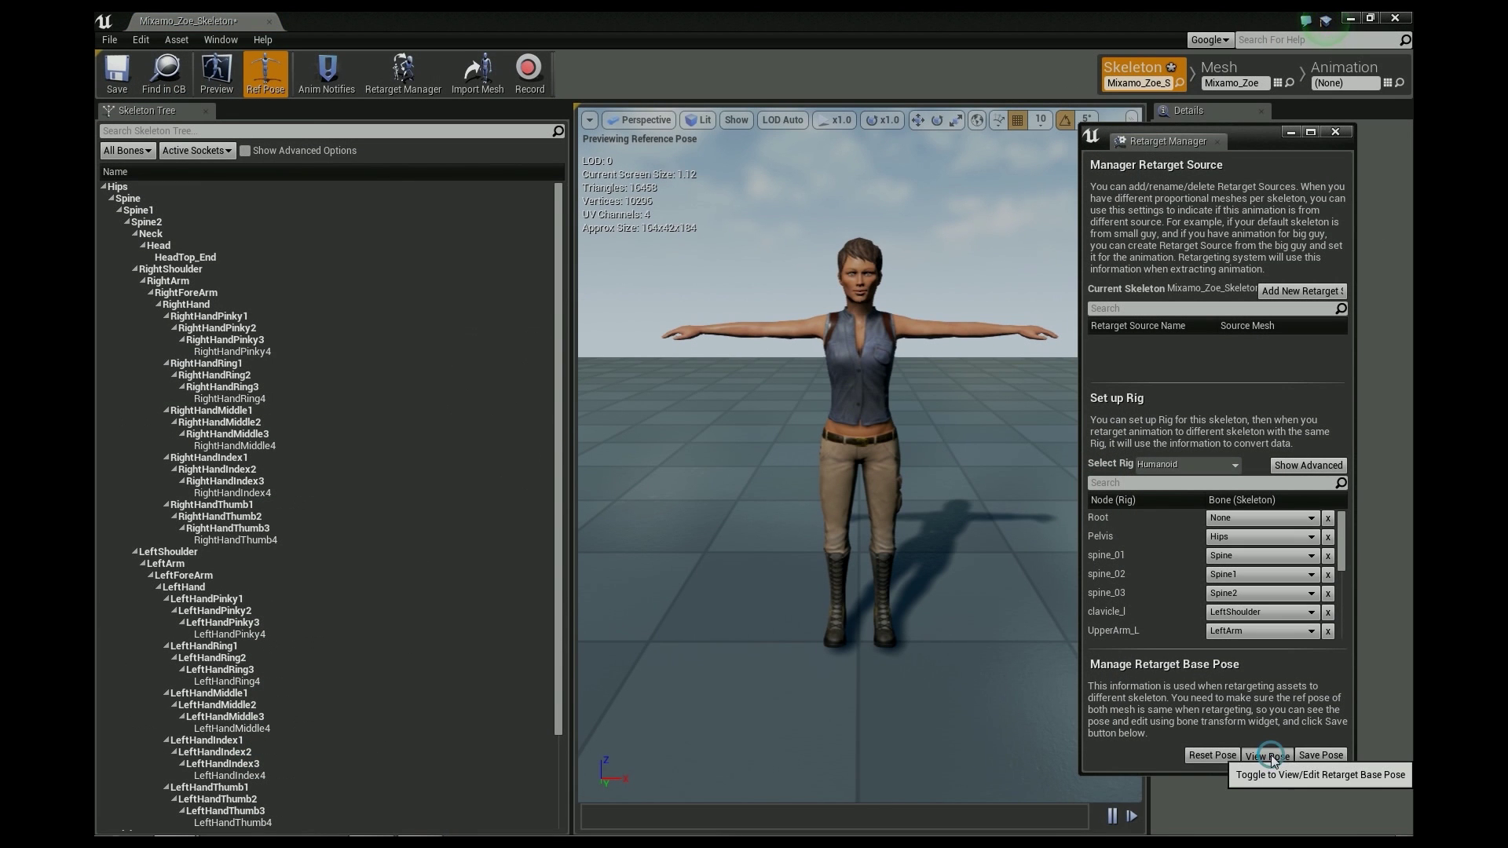
left_click(1268, 756)
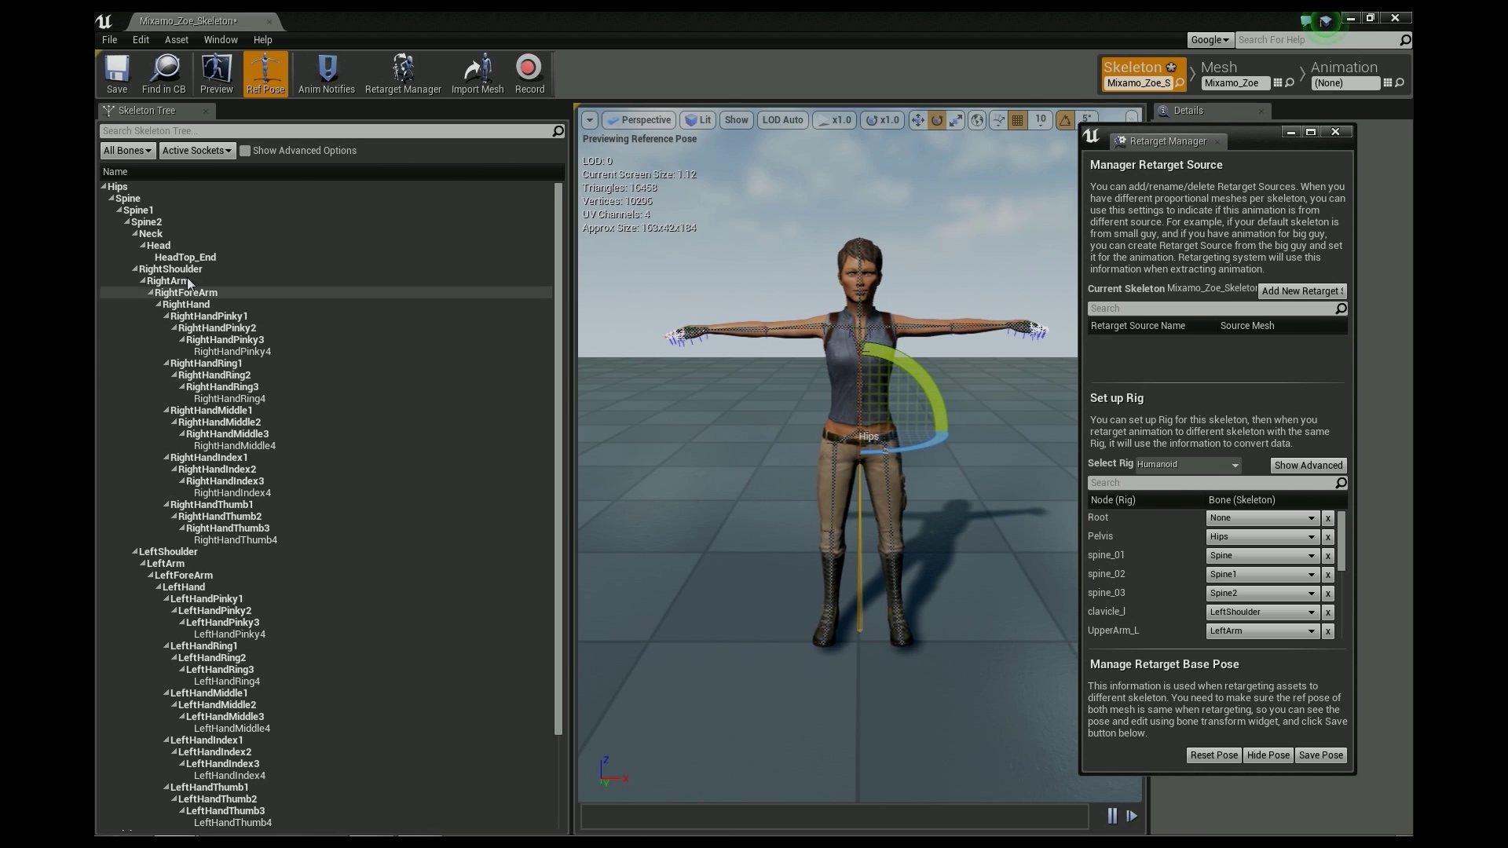
left_click(173, 565)
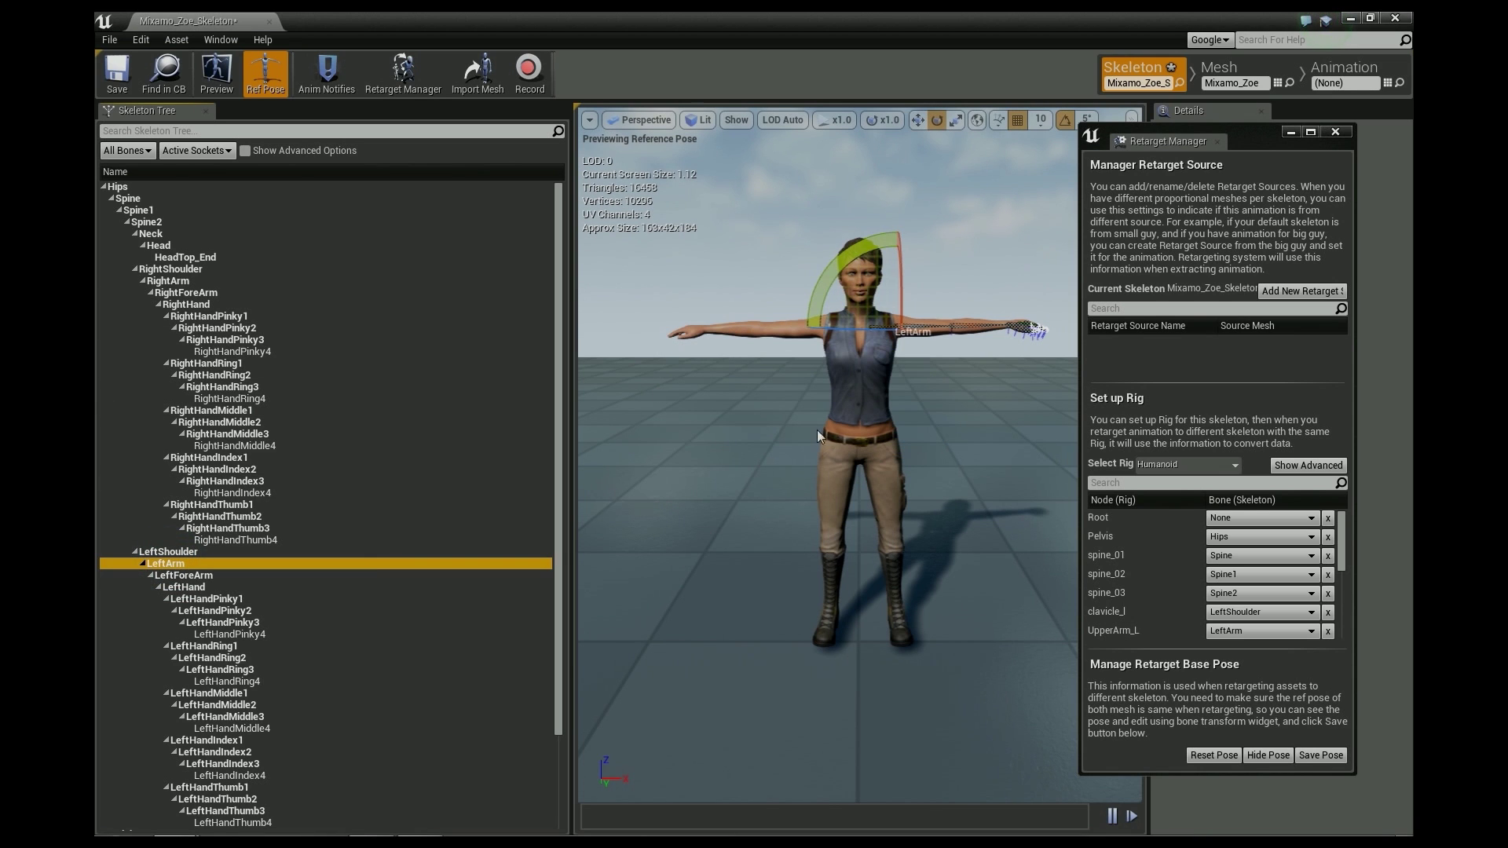
right_click_drag(978, 480, 925, 465)
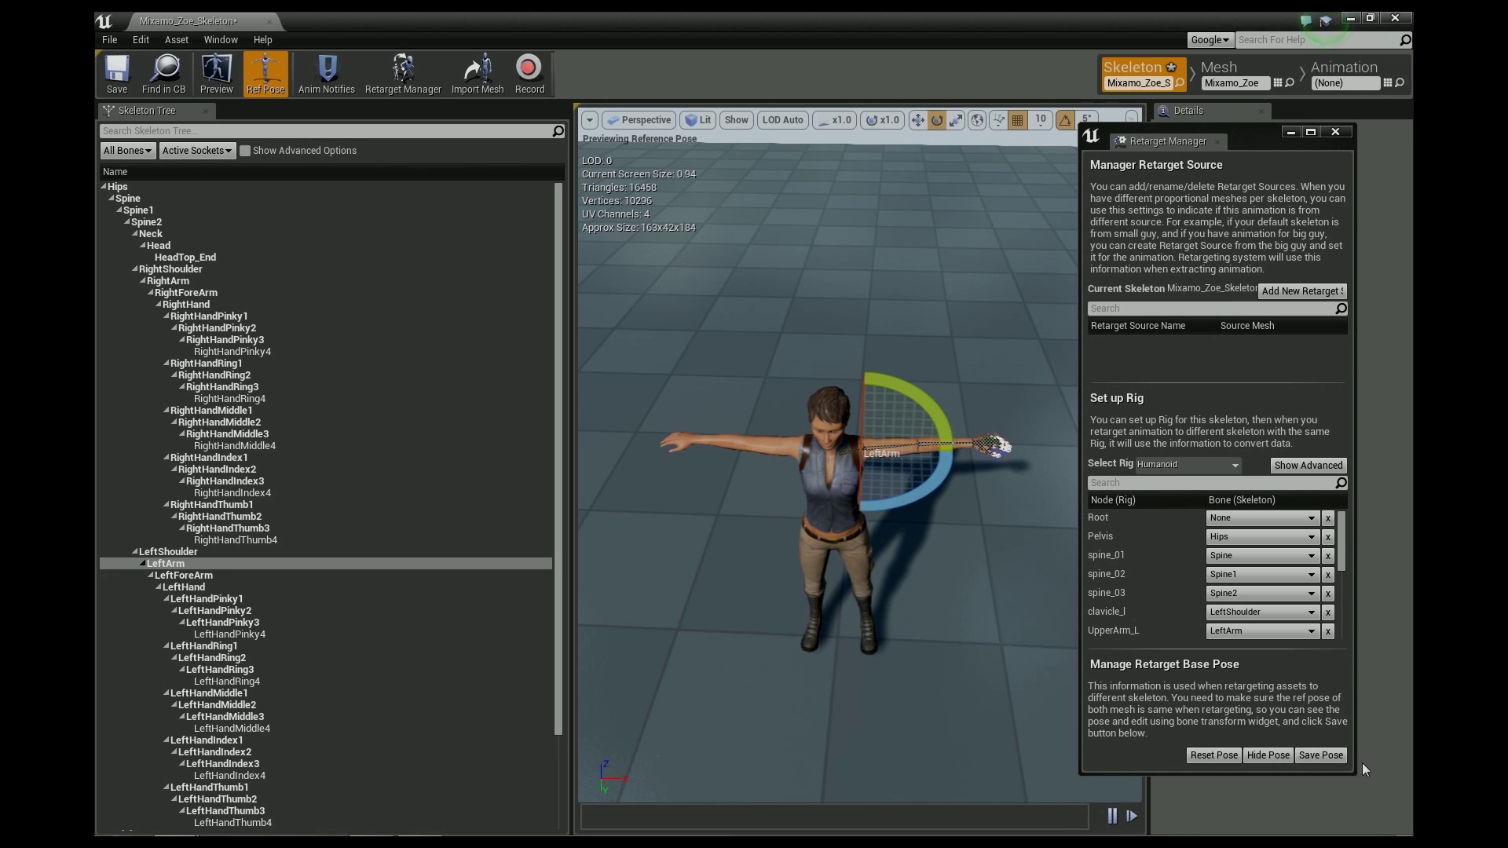
left_click(1328, 756)
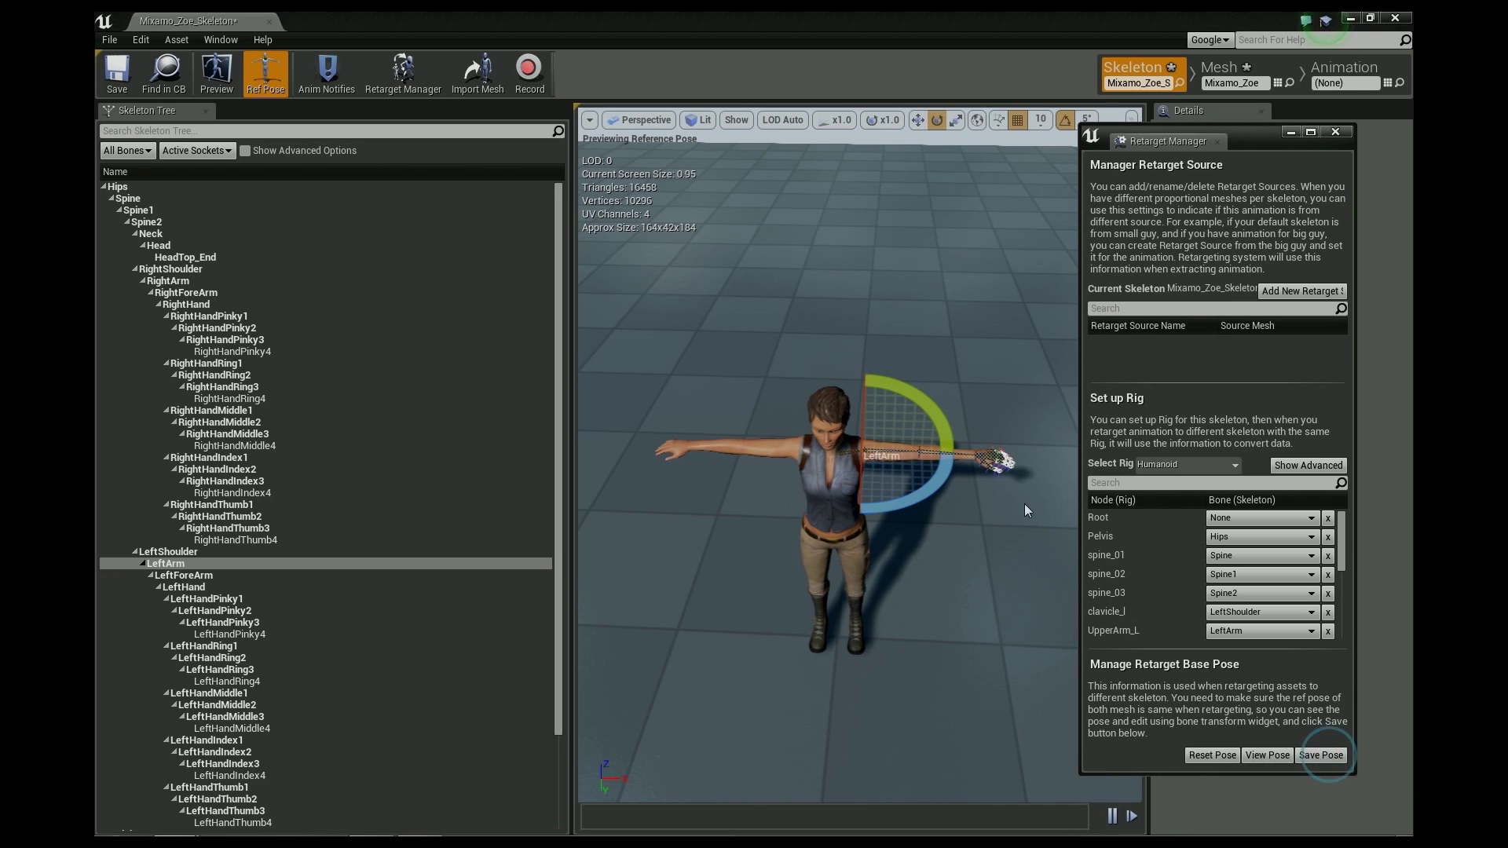
left_click(116, 72)
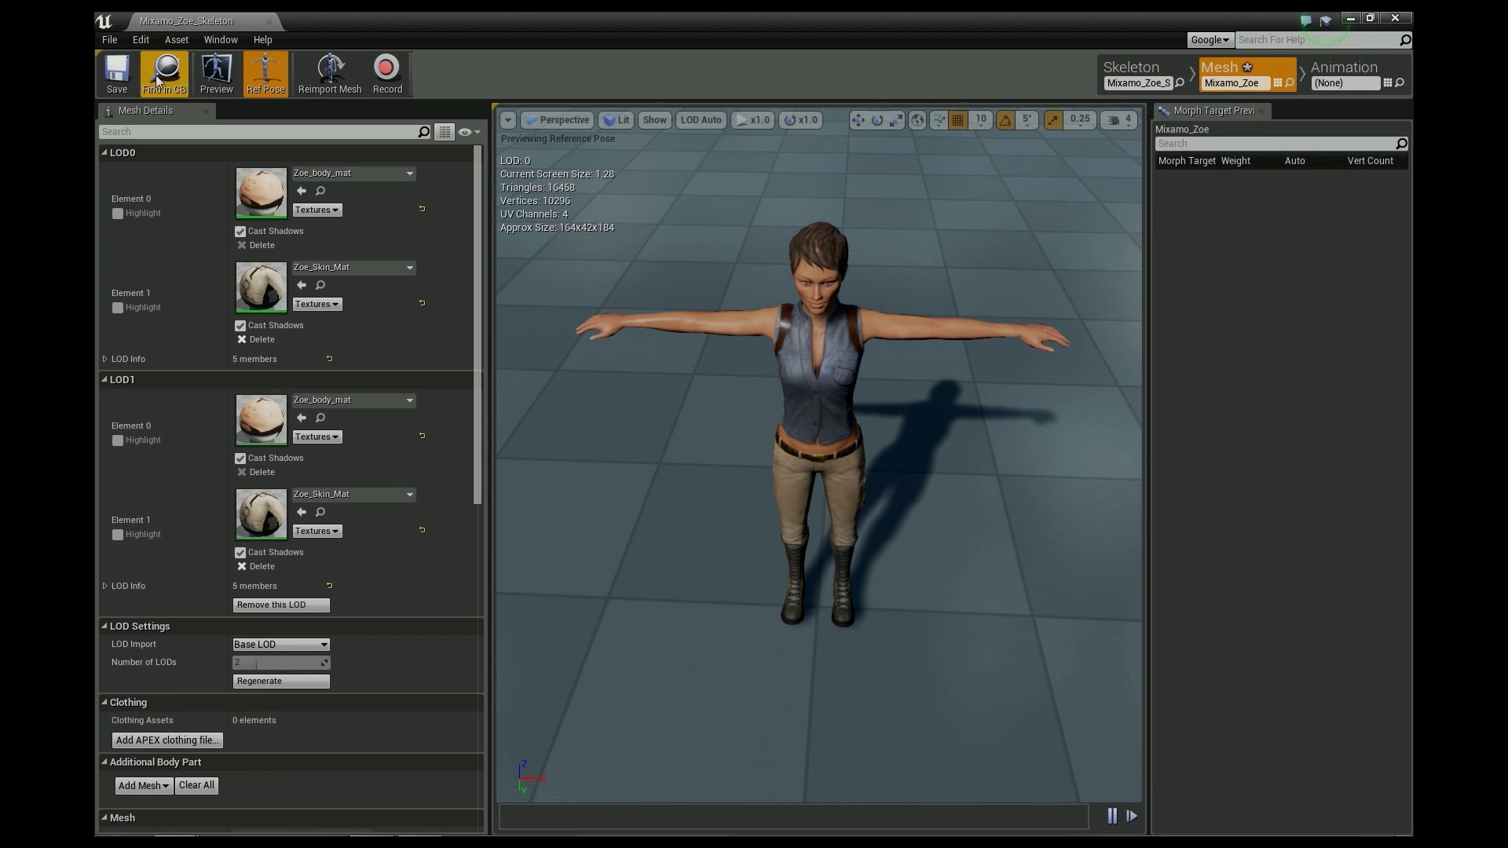
left_click(148, 84)
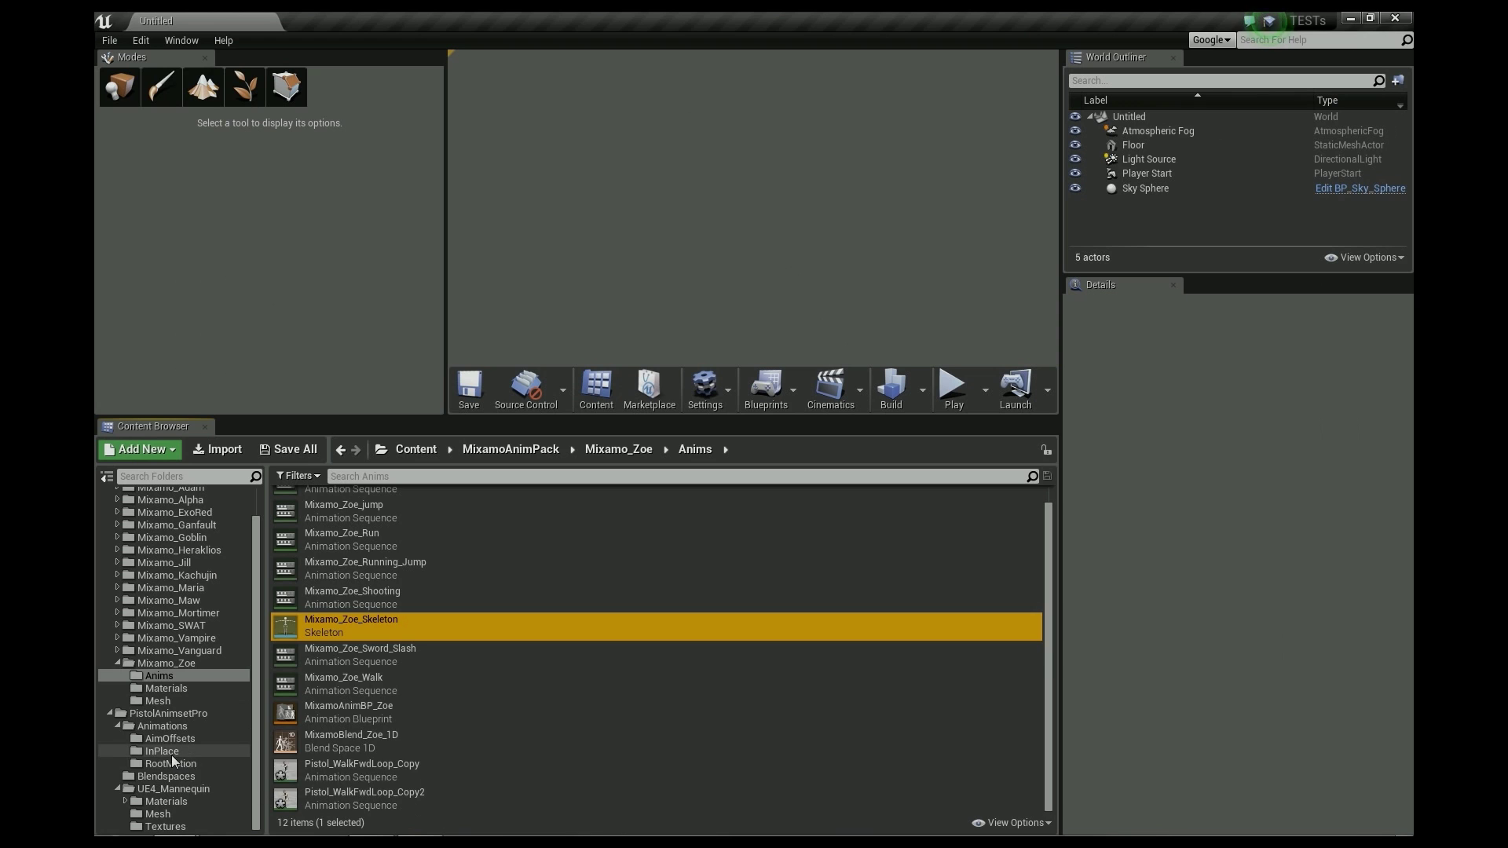
Step: Retarget another Pistol_WalkFwdLoop duplicate onto Mixamo_Zoe_Skeleton, then open the resulting Pistol_WalkFwdLoop_Copy3
left_click(172, 756)
left_click_drag(1046, 509, 1052, 767)
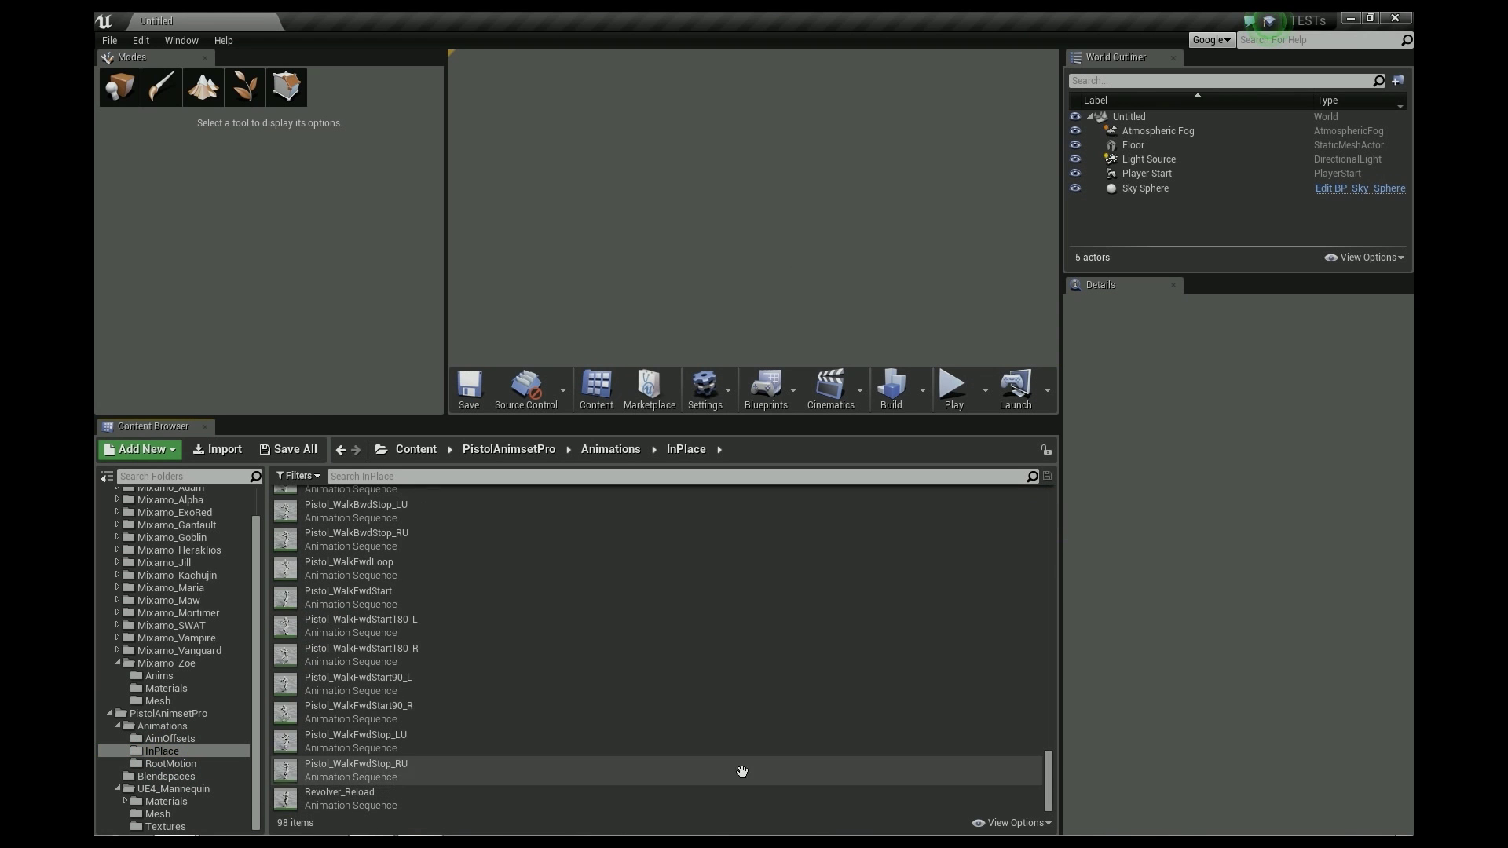
left_click(347, 572)
right_click(347, 571)
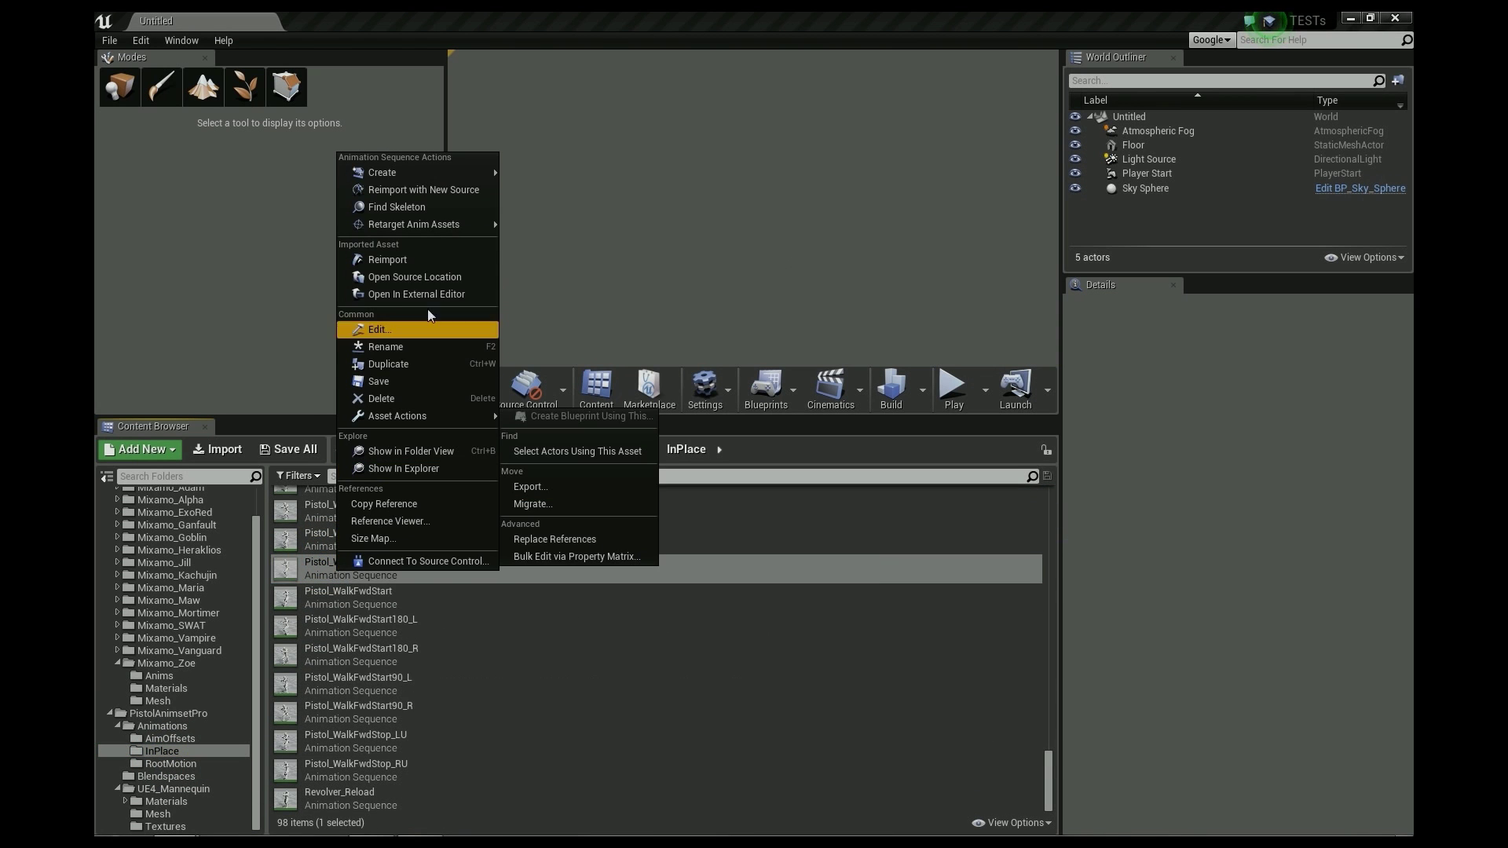
mouse_move(437, 224)
left_click(536, 223)
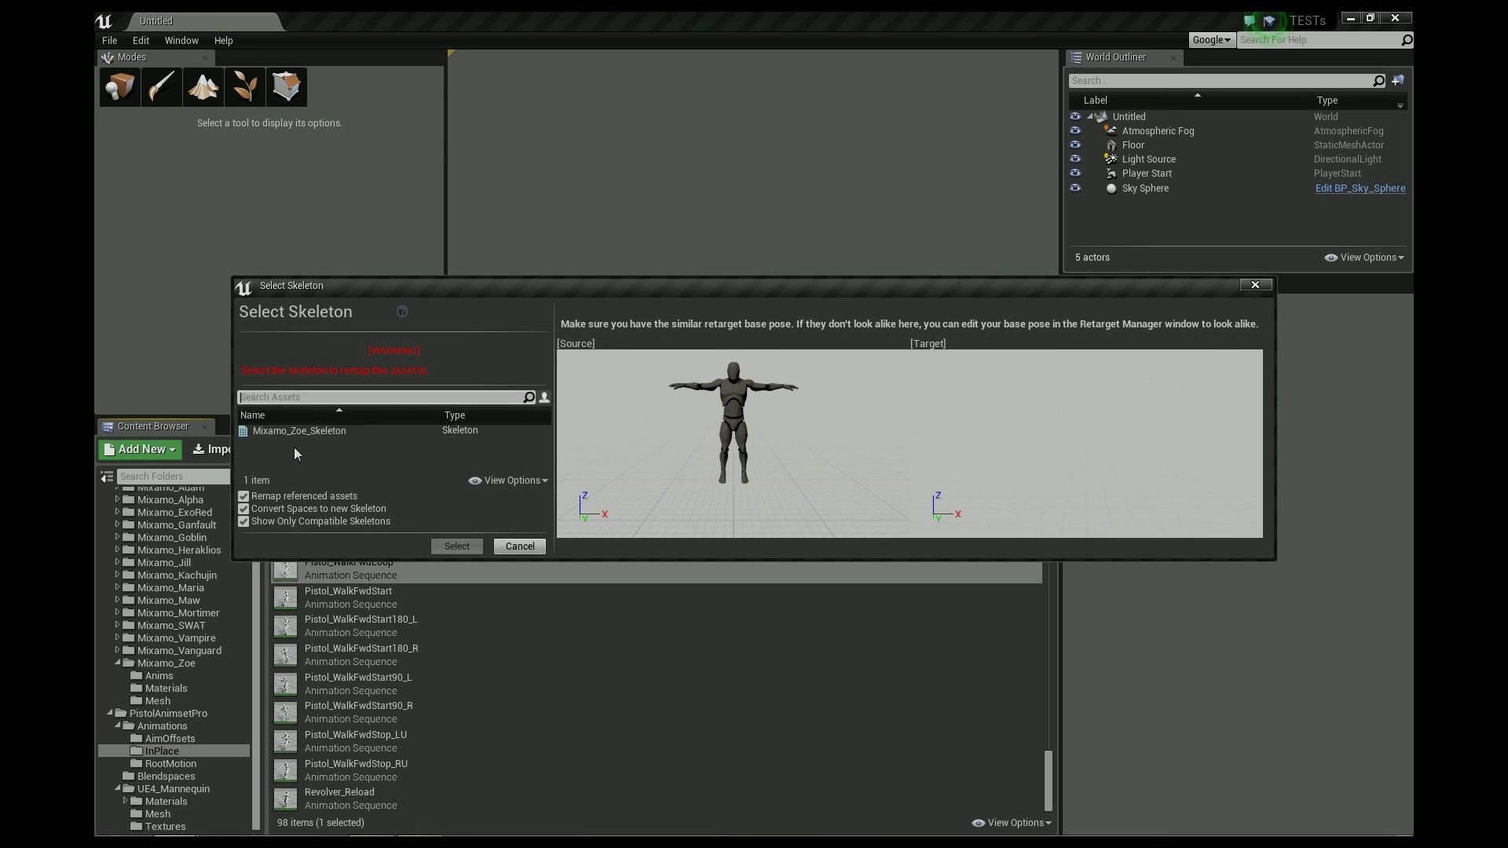
left_click(298, 430)
left_click(457, 546)
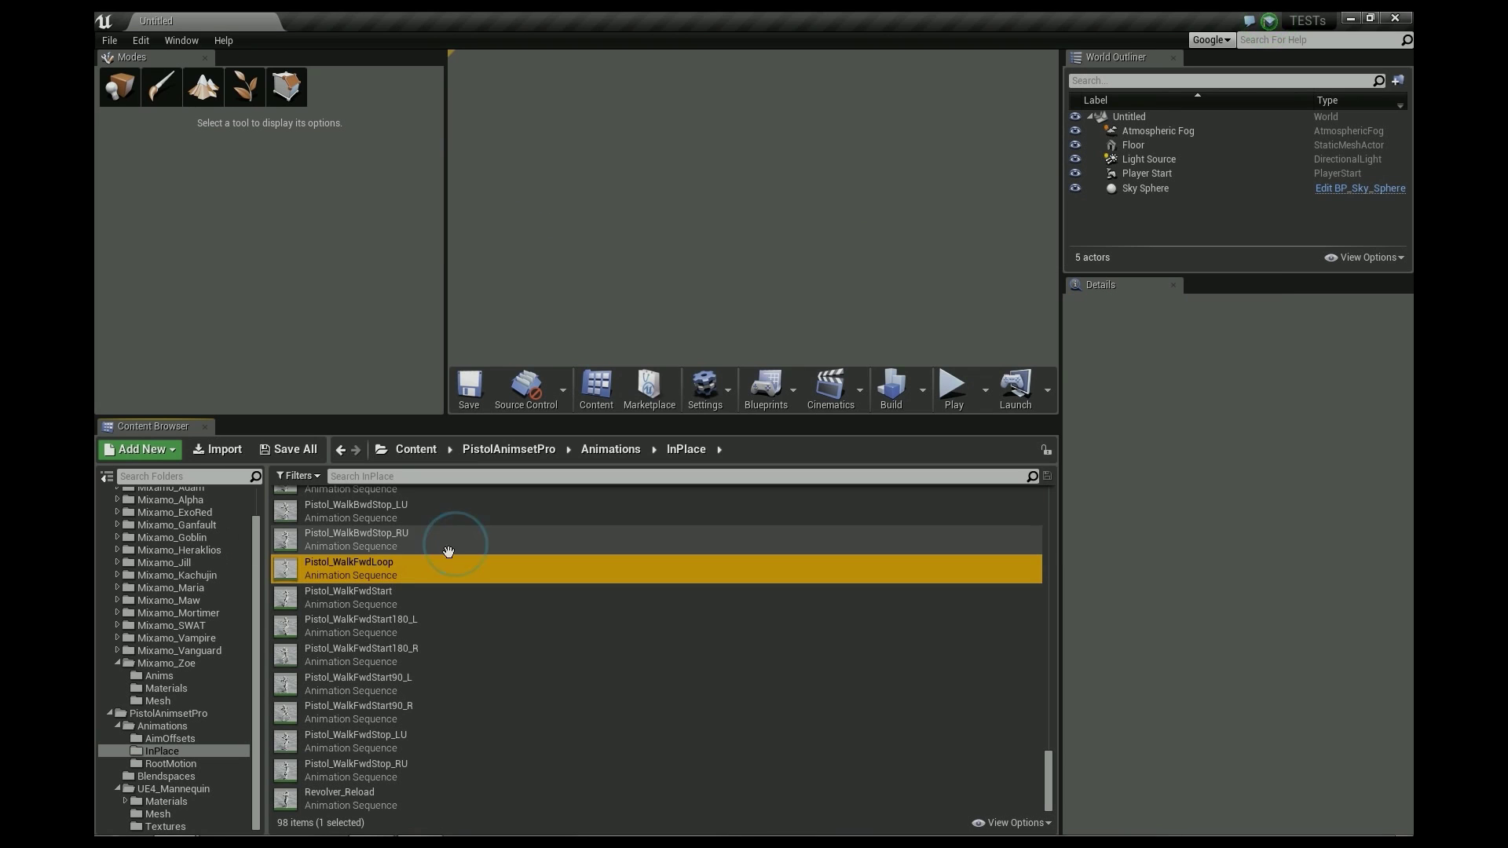
left_click(179, 677)
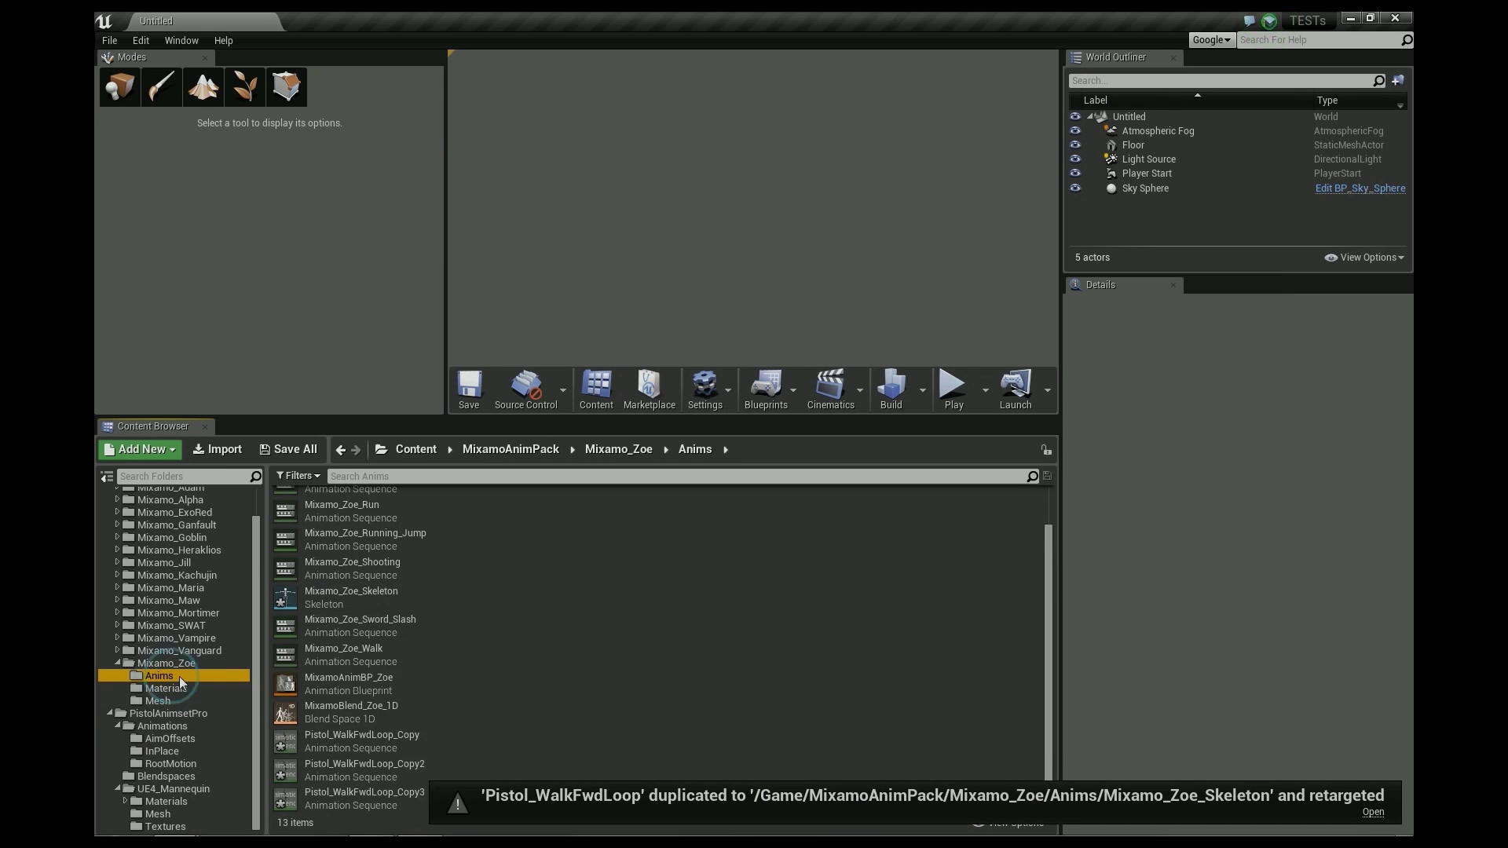
double_click(340, 797)
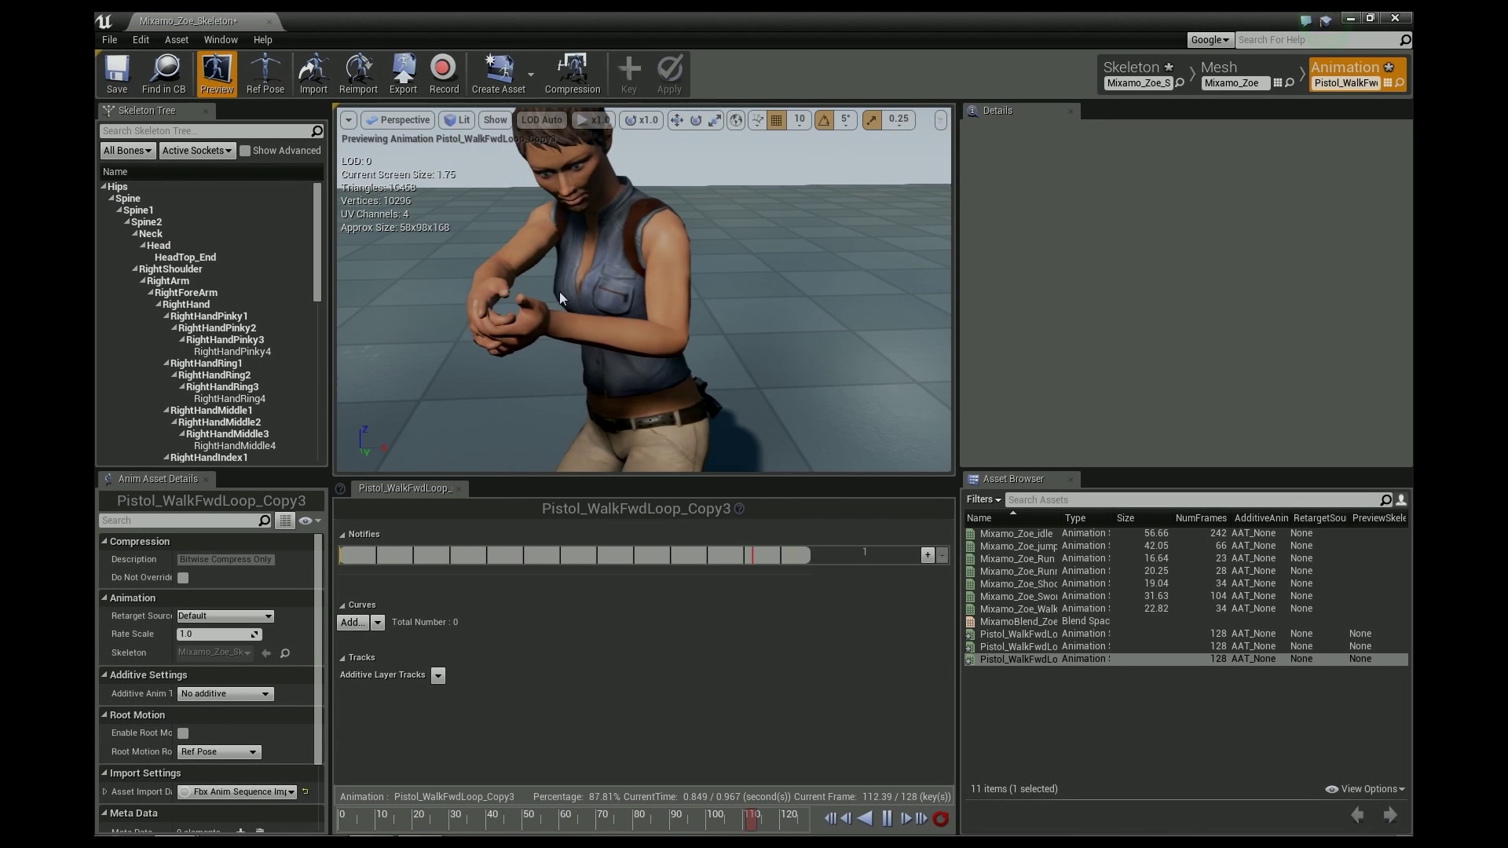
left_click_drag(595, 293, 517, 294)
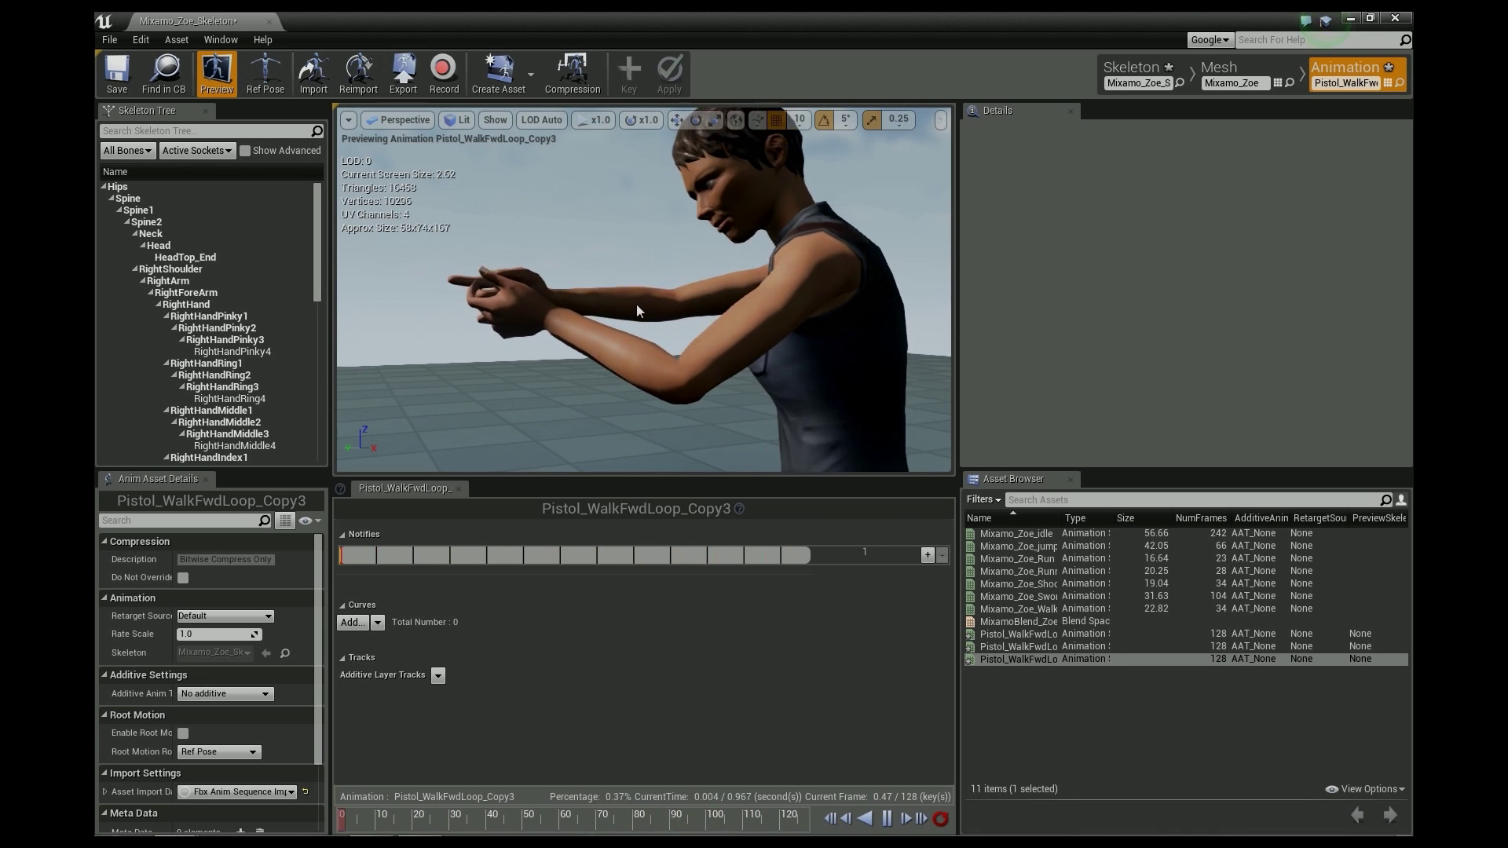
scroll(436, 322, "down", 6)
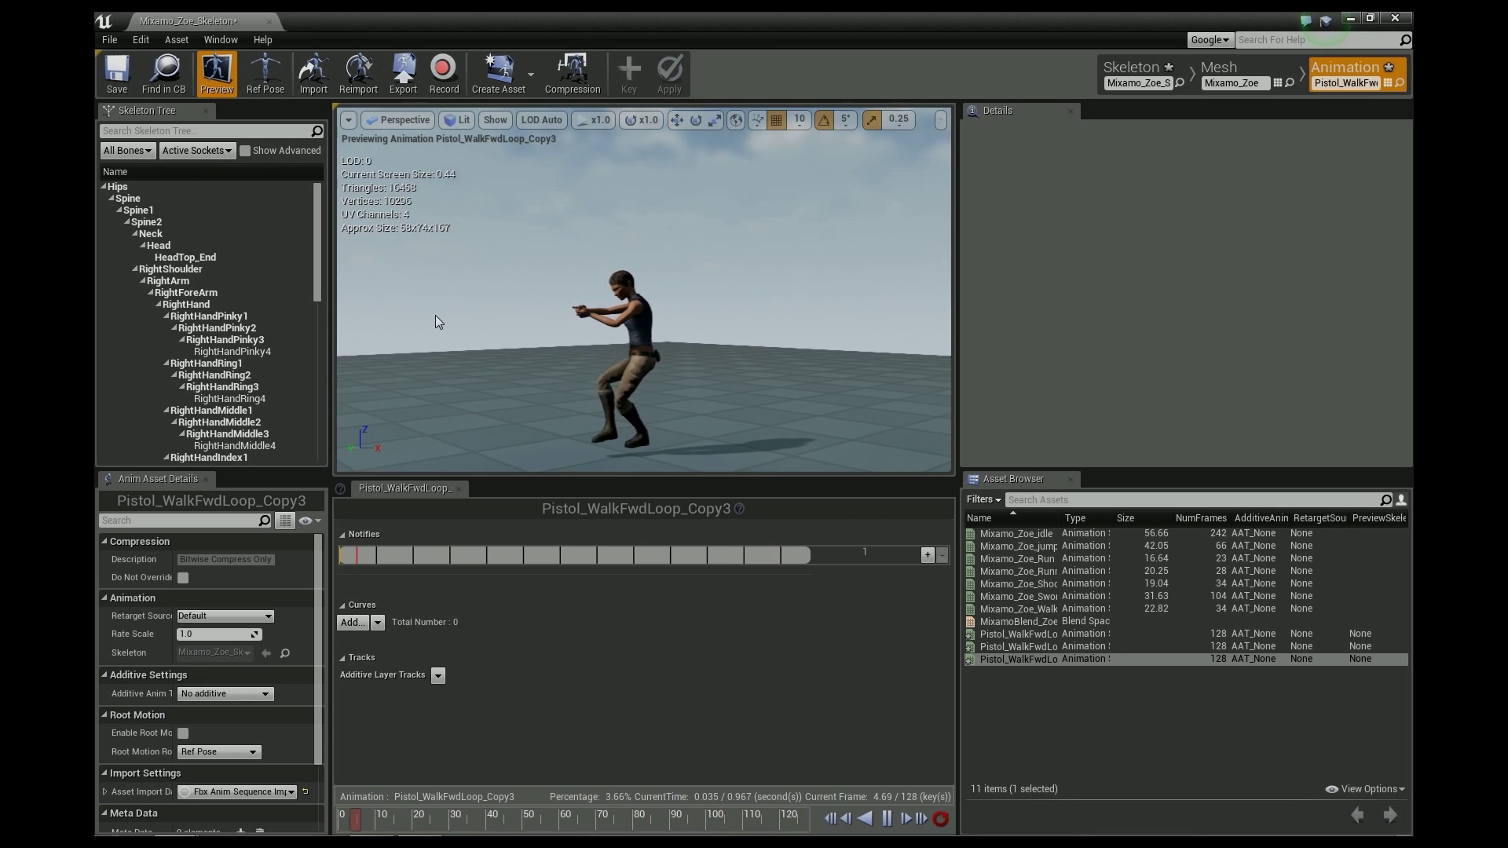
left_click_drag(438, 322, 454, 228)
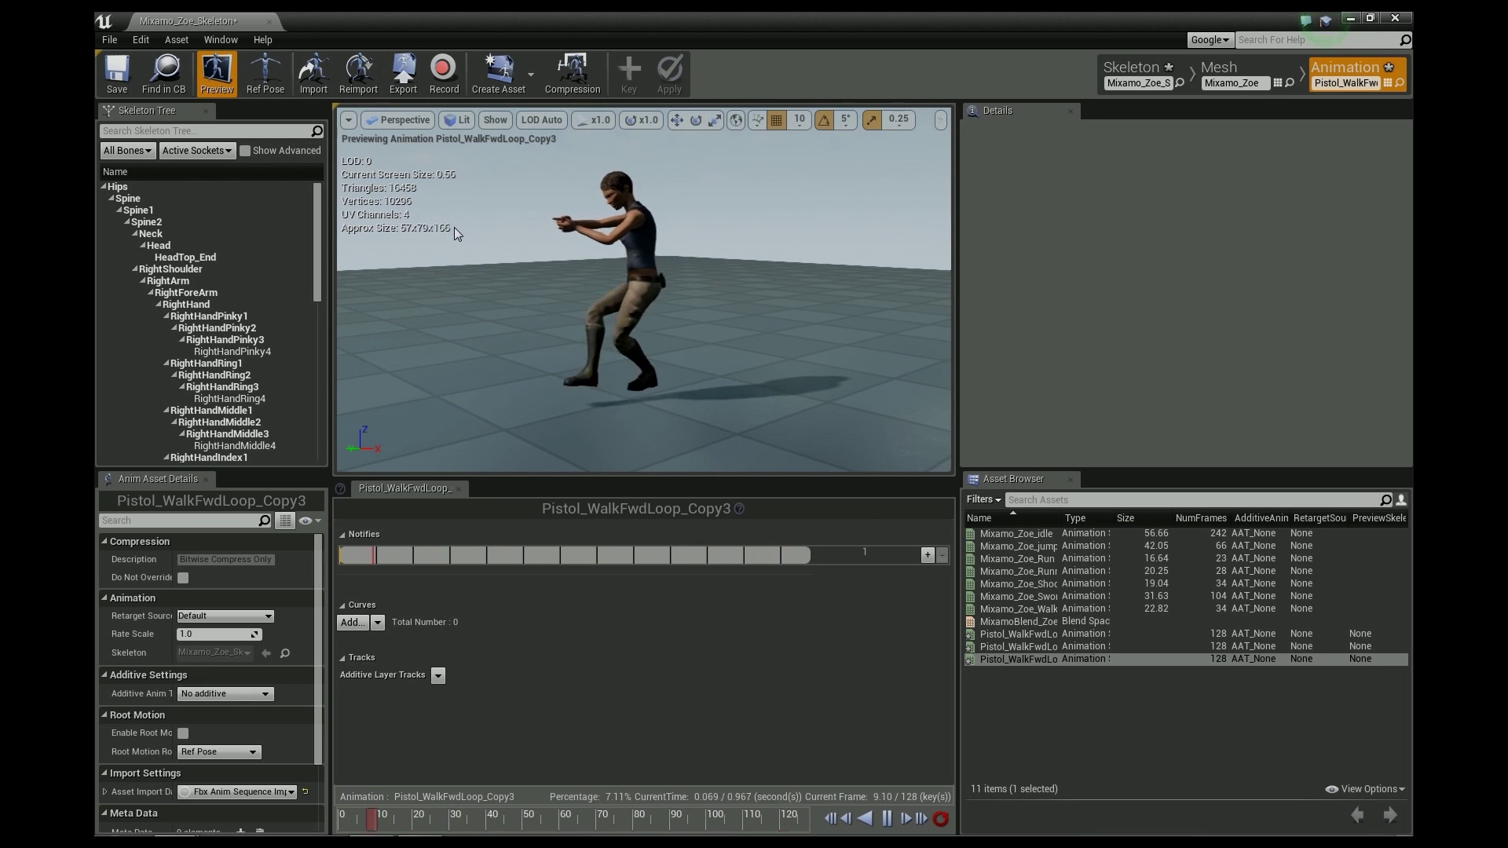